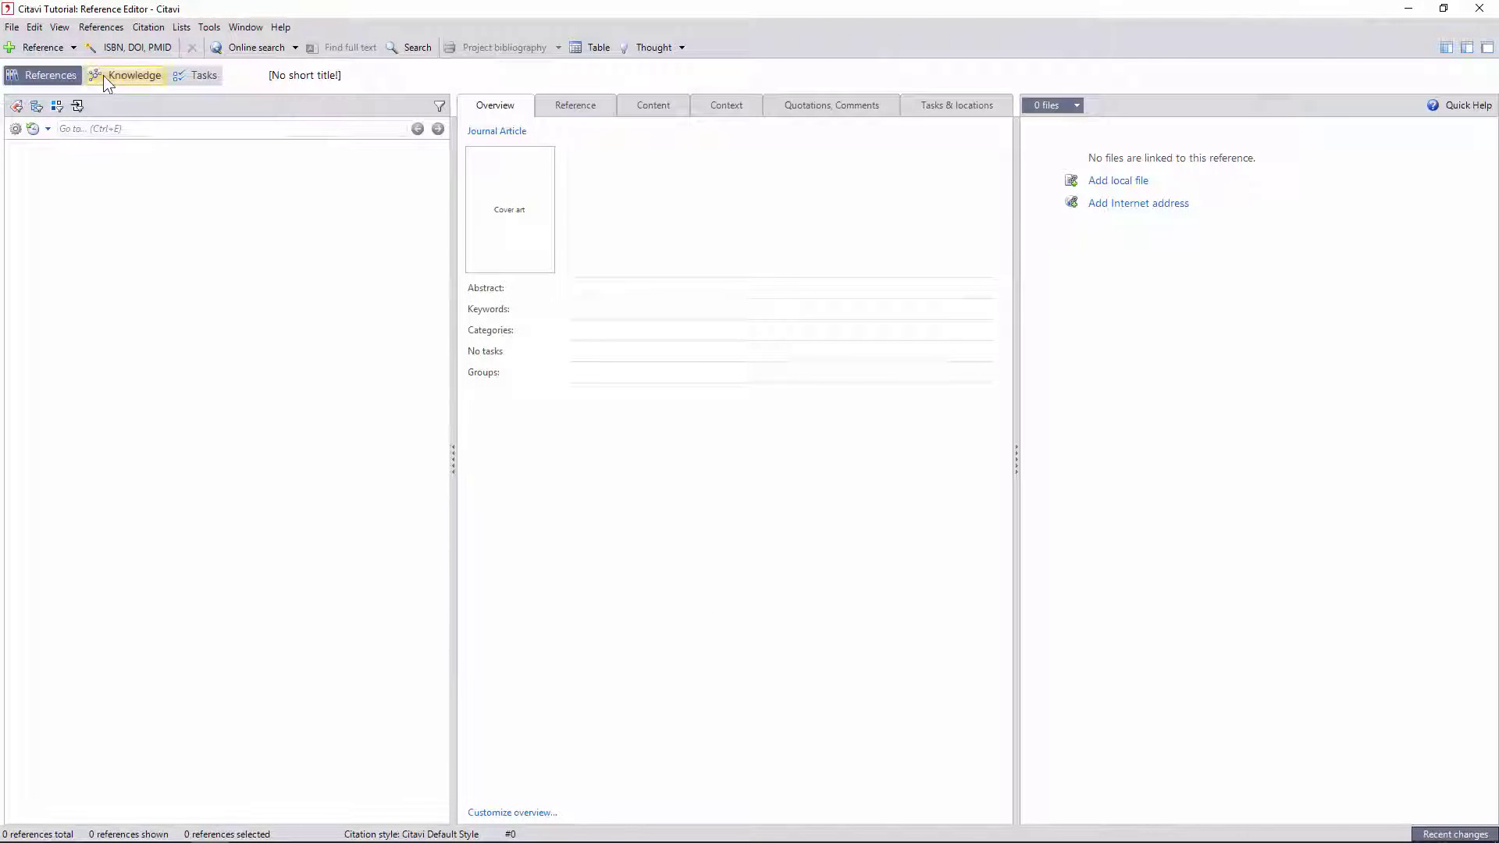
Visit the Knowledge and Tasks views, then return to the Reference Editor
left_click(103, 75)
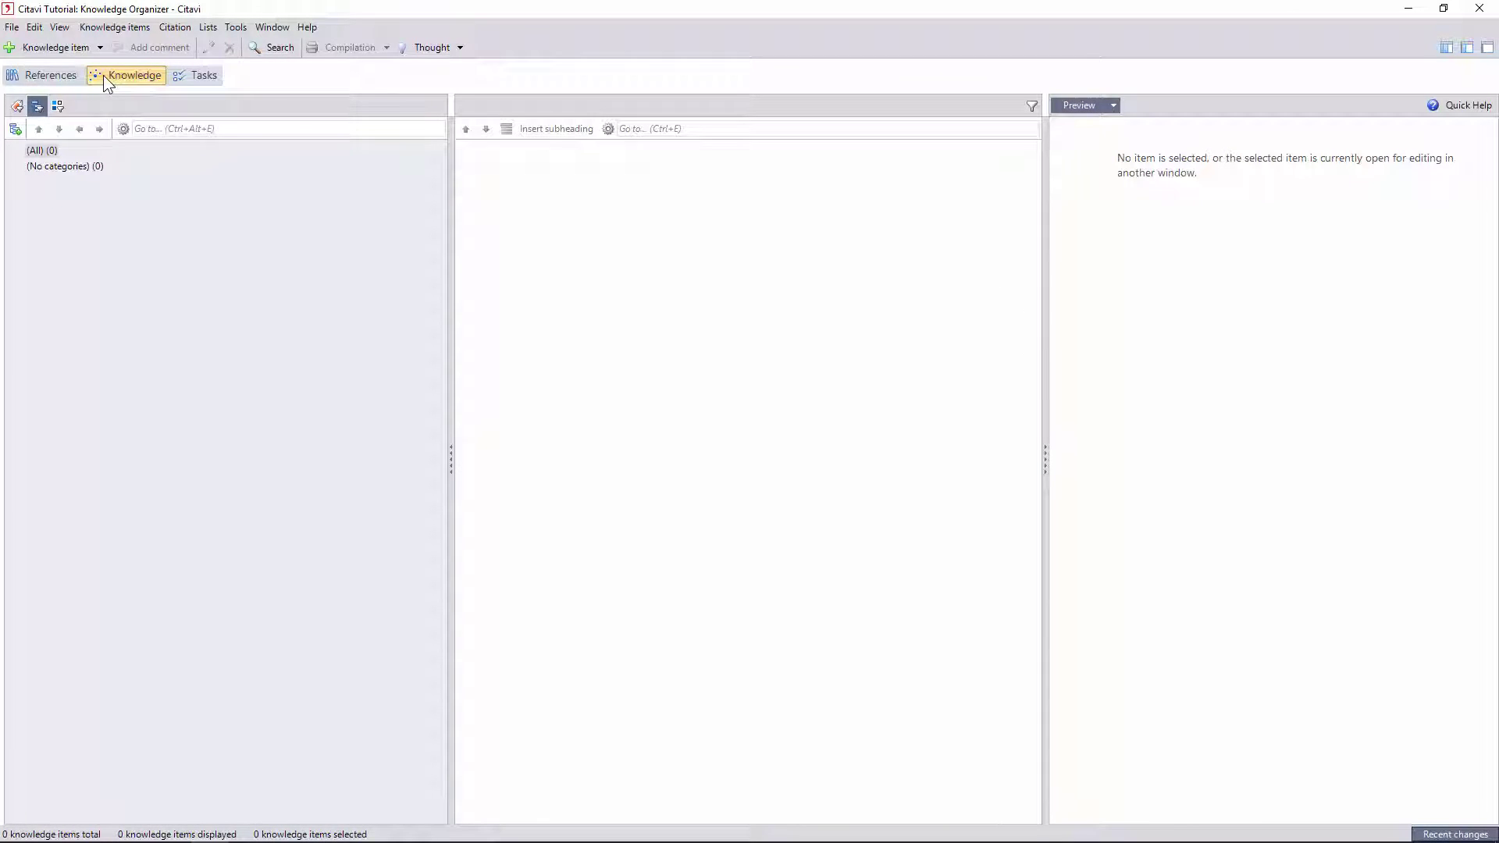
left_click(181, 77)
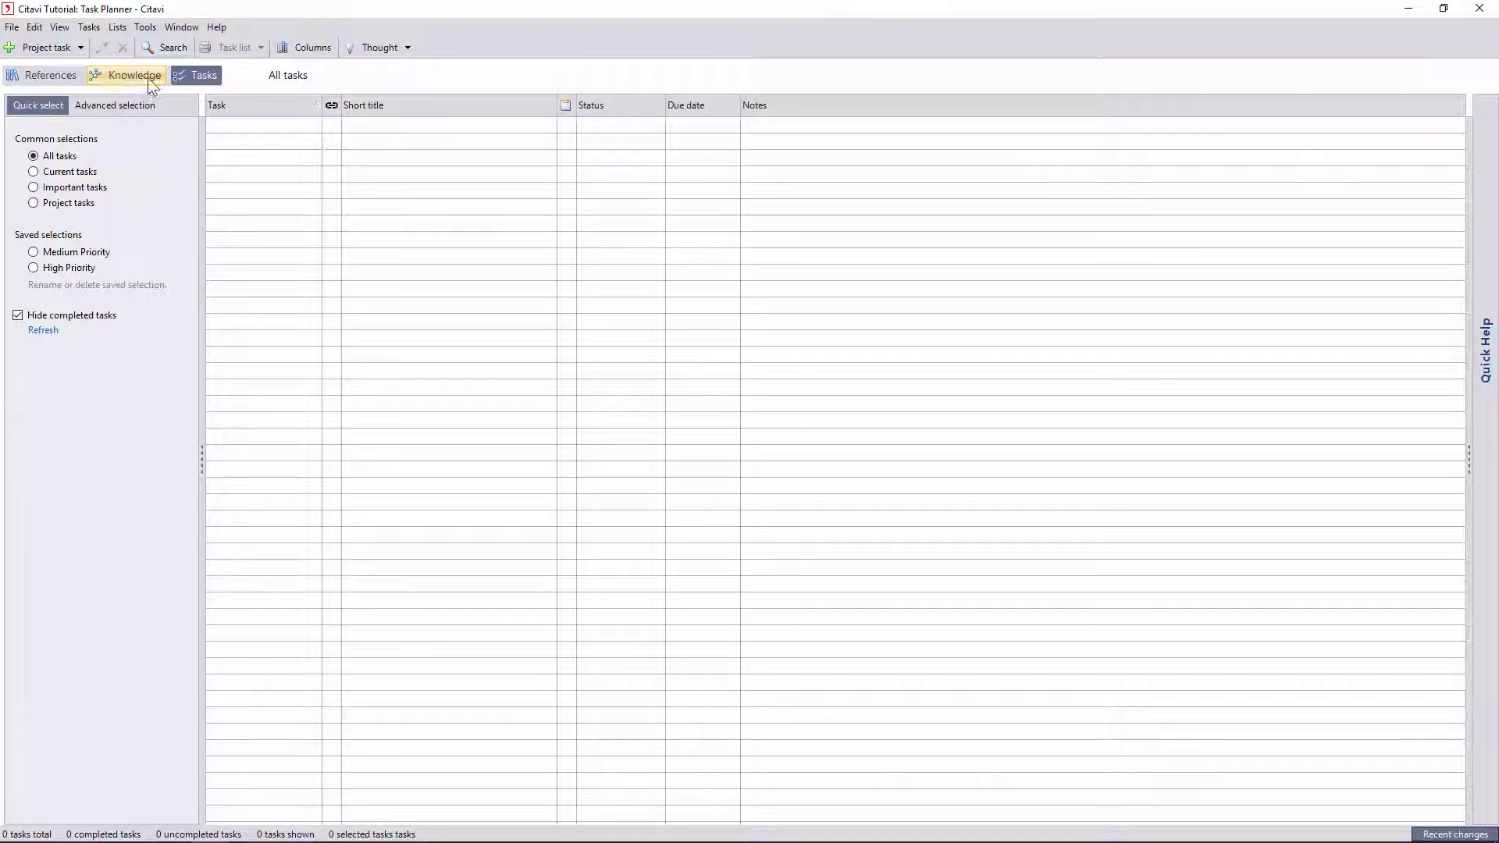
left_click(63, 76)
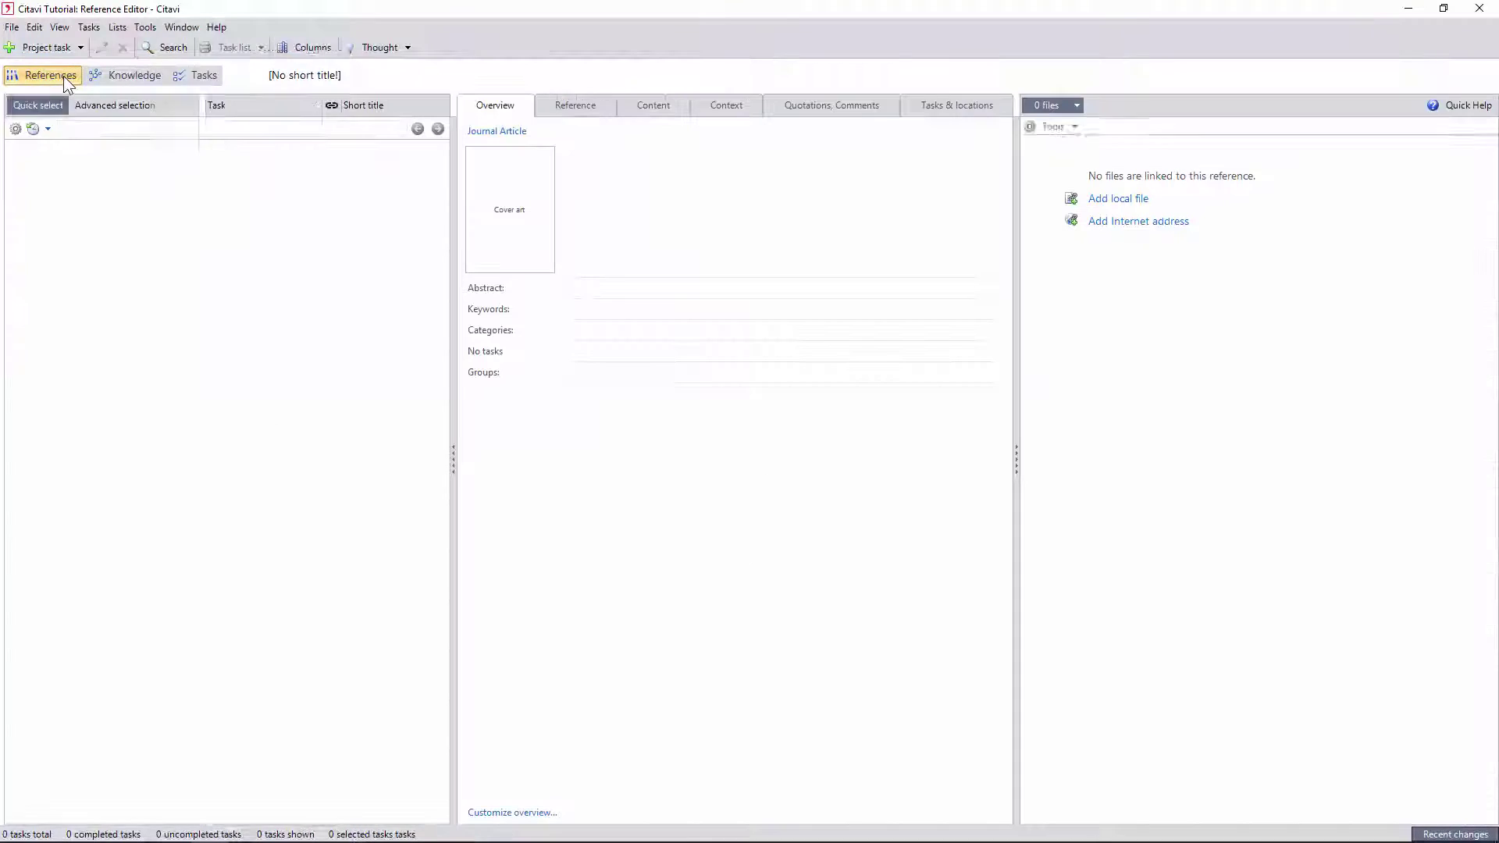
Collapse the reference list and the preview pane to widen the reference details area
left_click(453, 460)
left_click(33, 460)
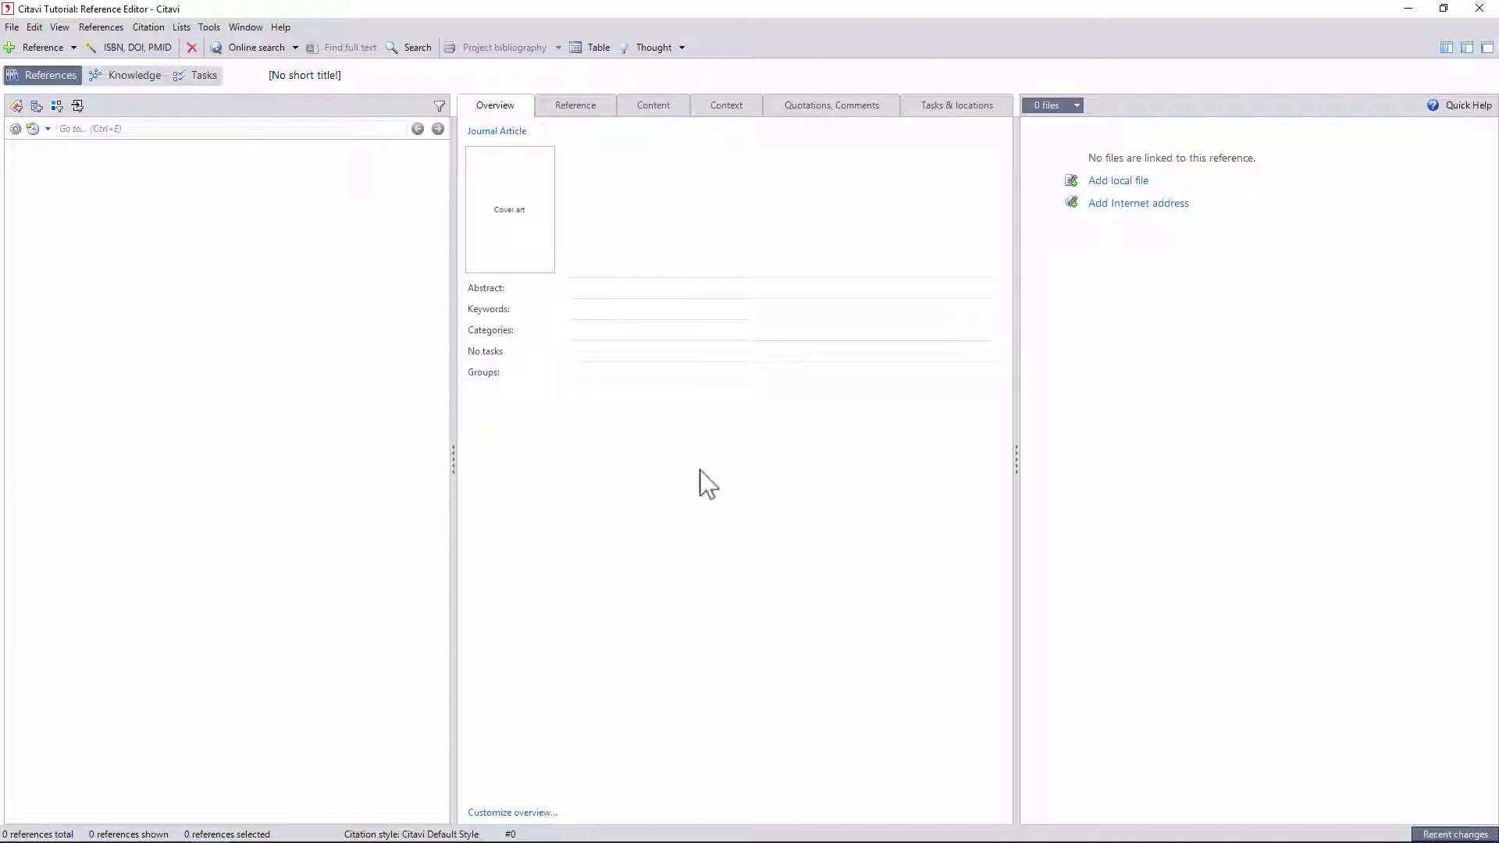
left_click(1017, 469)
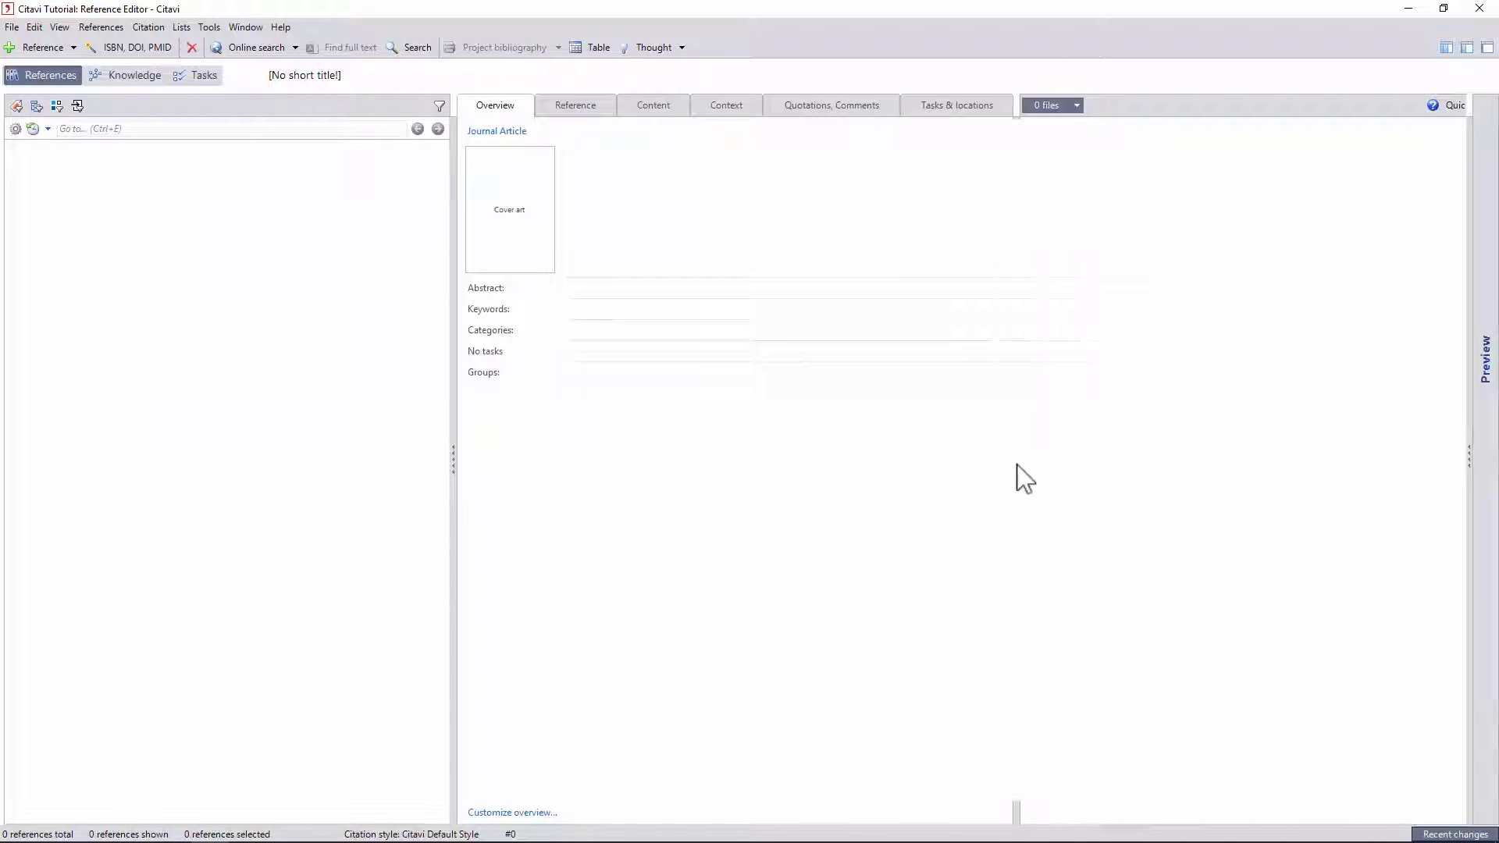
Add a Book reference by 'Faulkner, William' titled 'Absalom, Absalom!'
left_click(1468, 464)
left_click(35, 45)
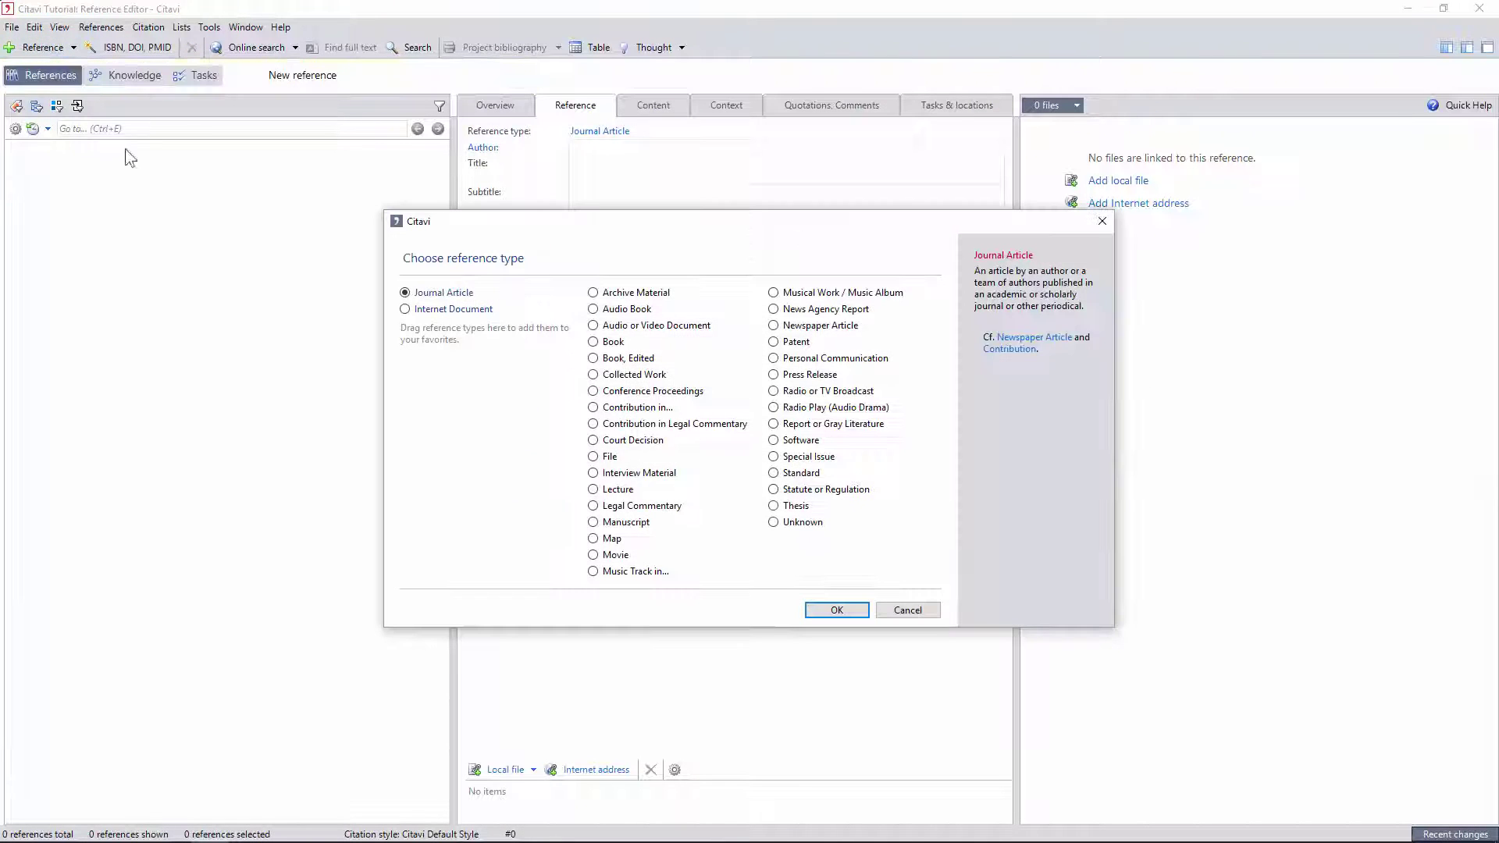
left_click(594, 341)
left_click(822, 610)
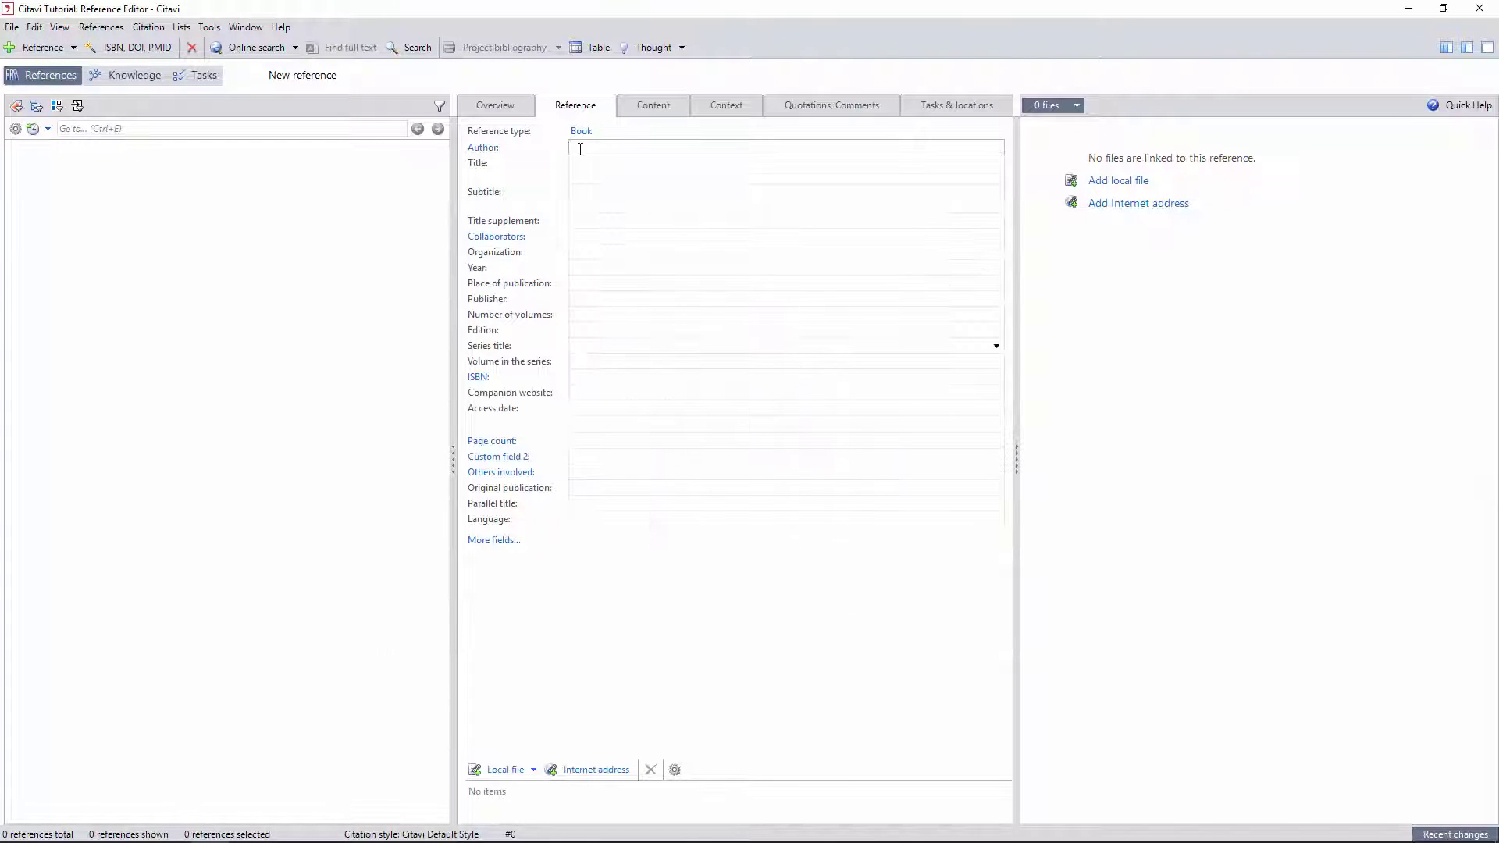
type("Faulkner, William")
key("Tab")
type("Ab")
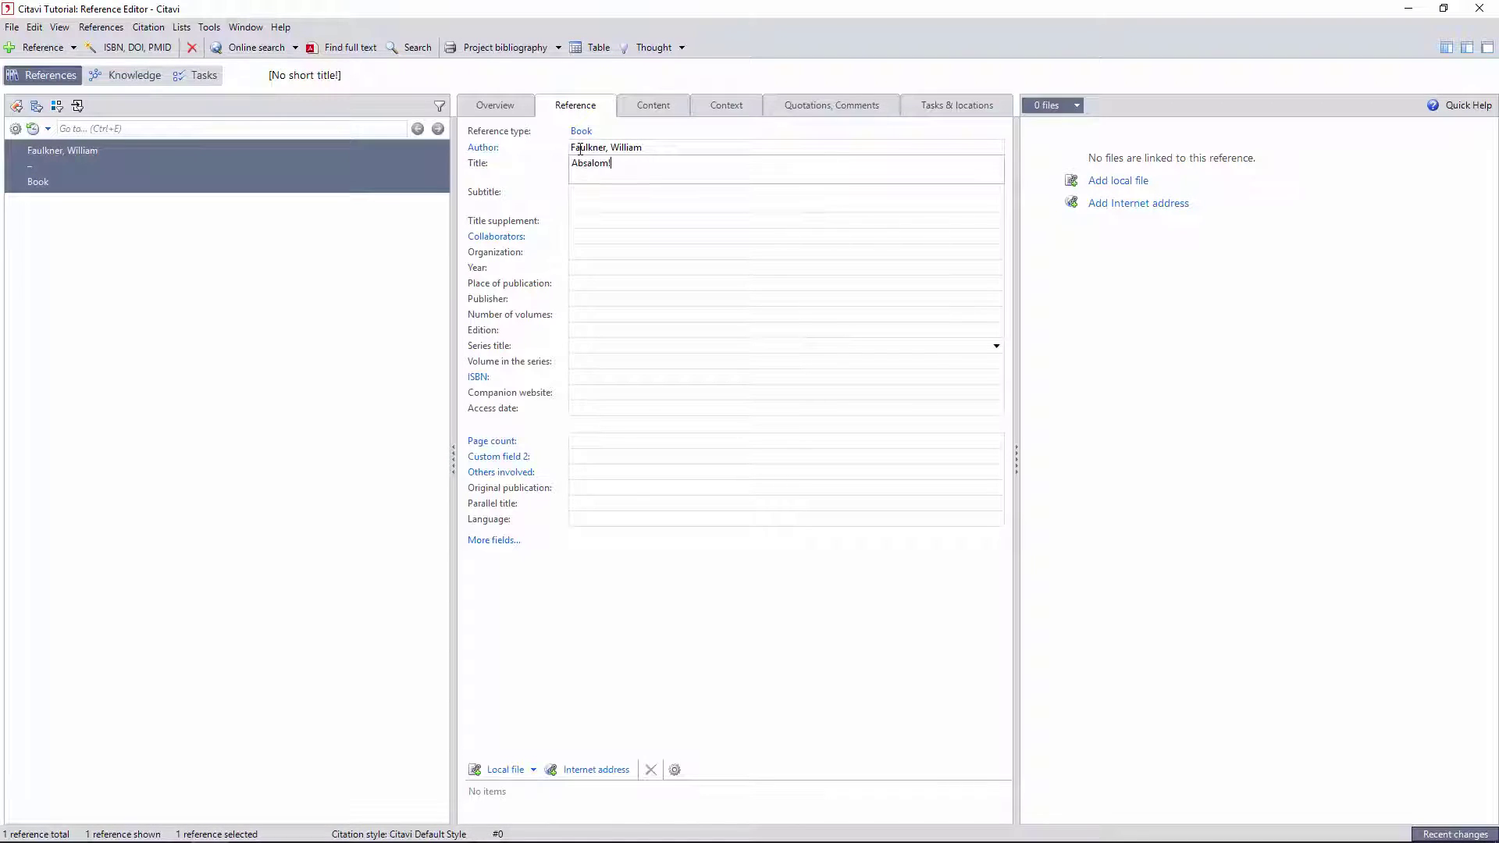
type("salom, Absalom!")
left_click(302, 268)
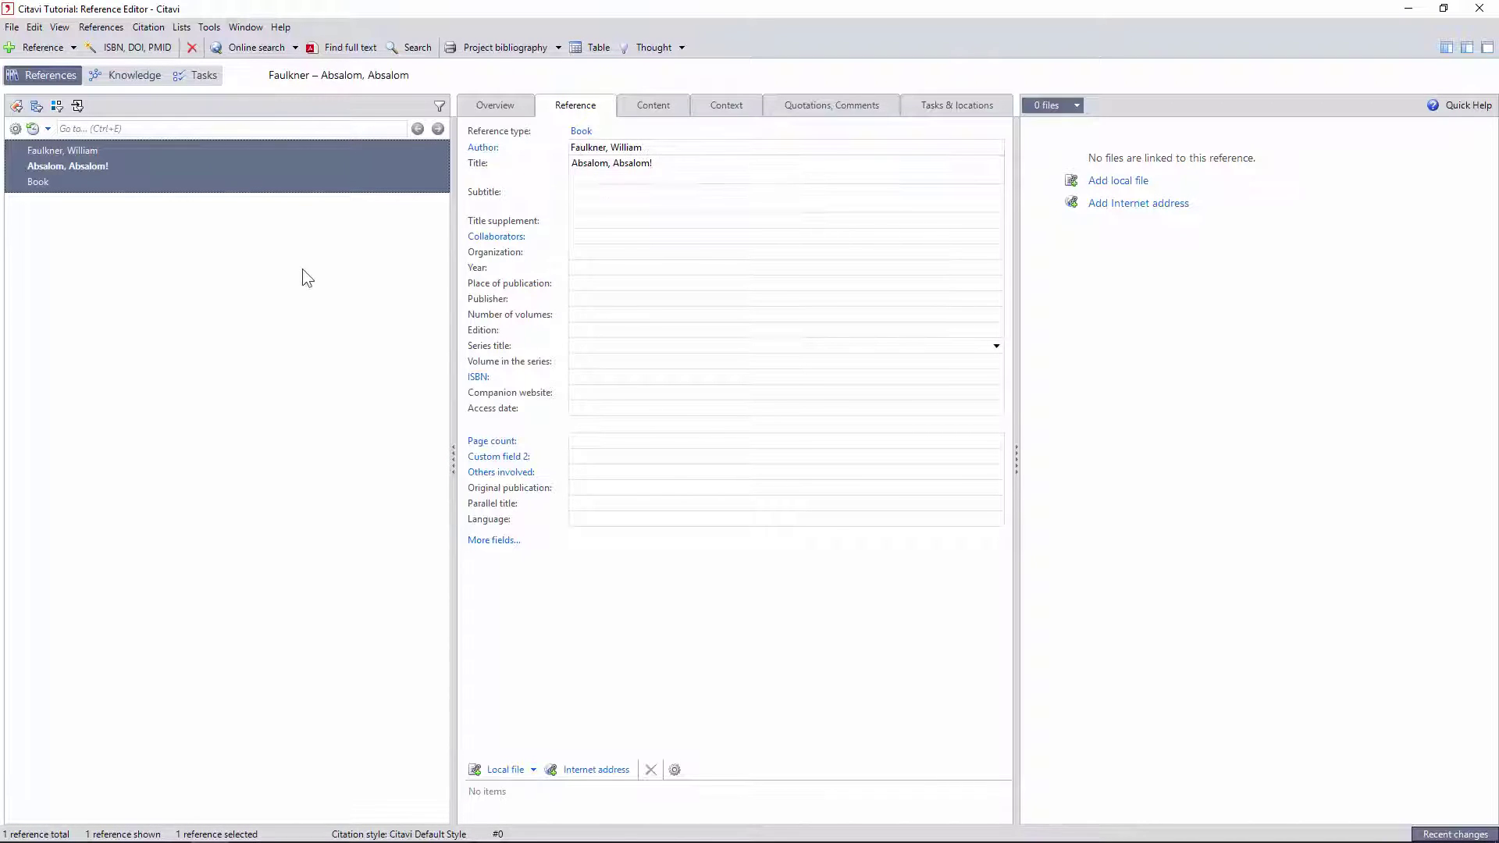
left_click(97, 47)
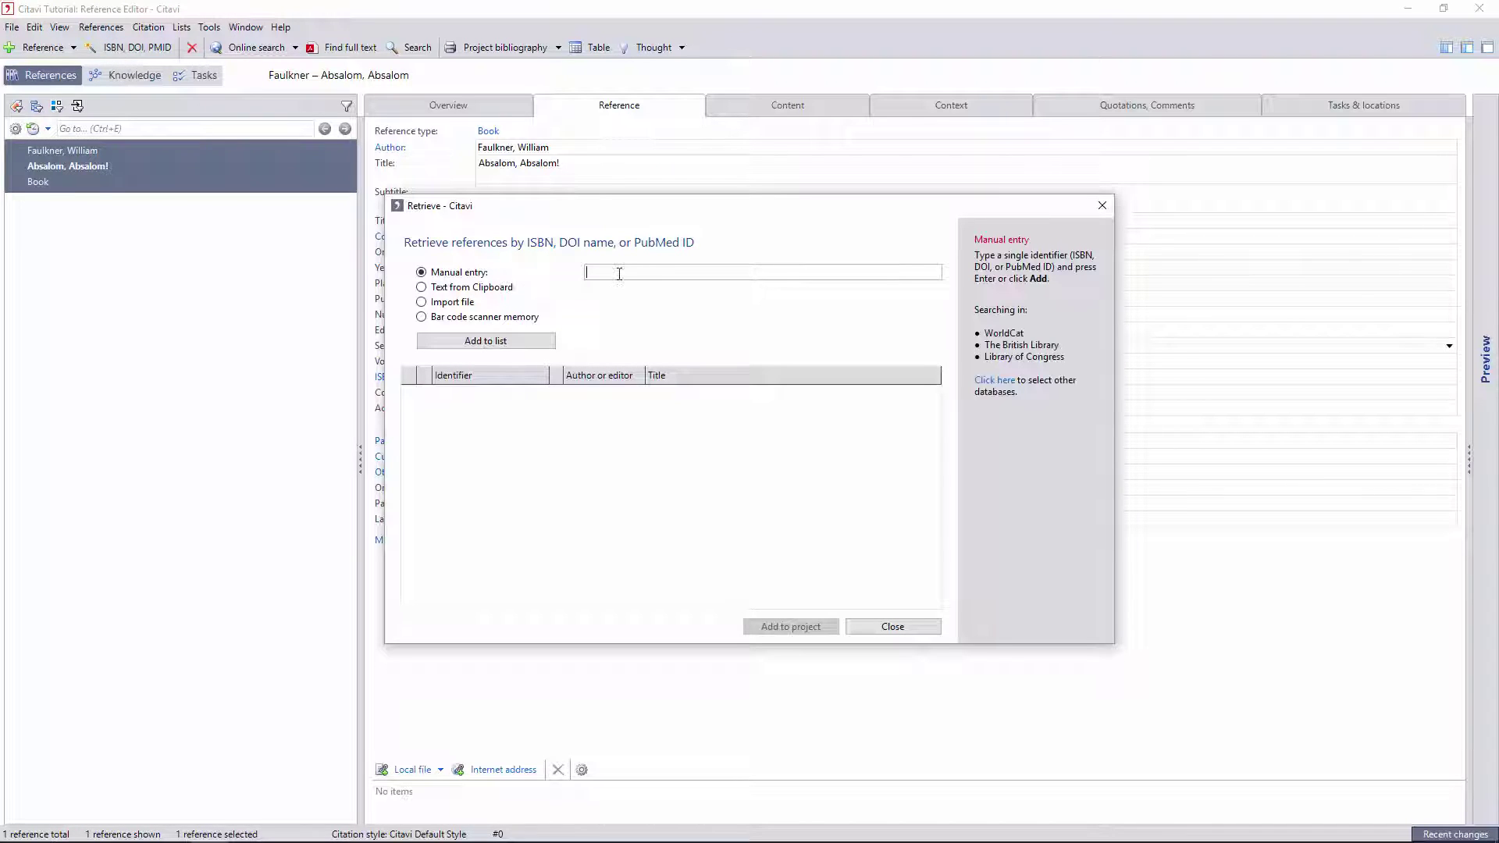
left_click(897, 629)
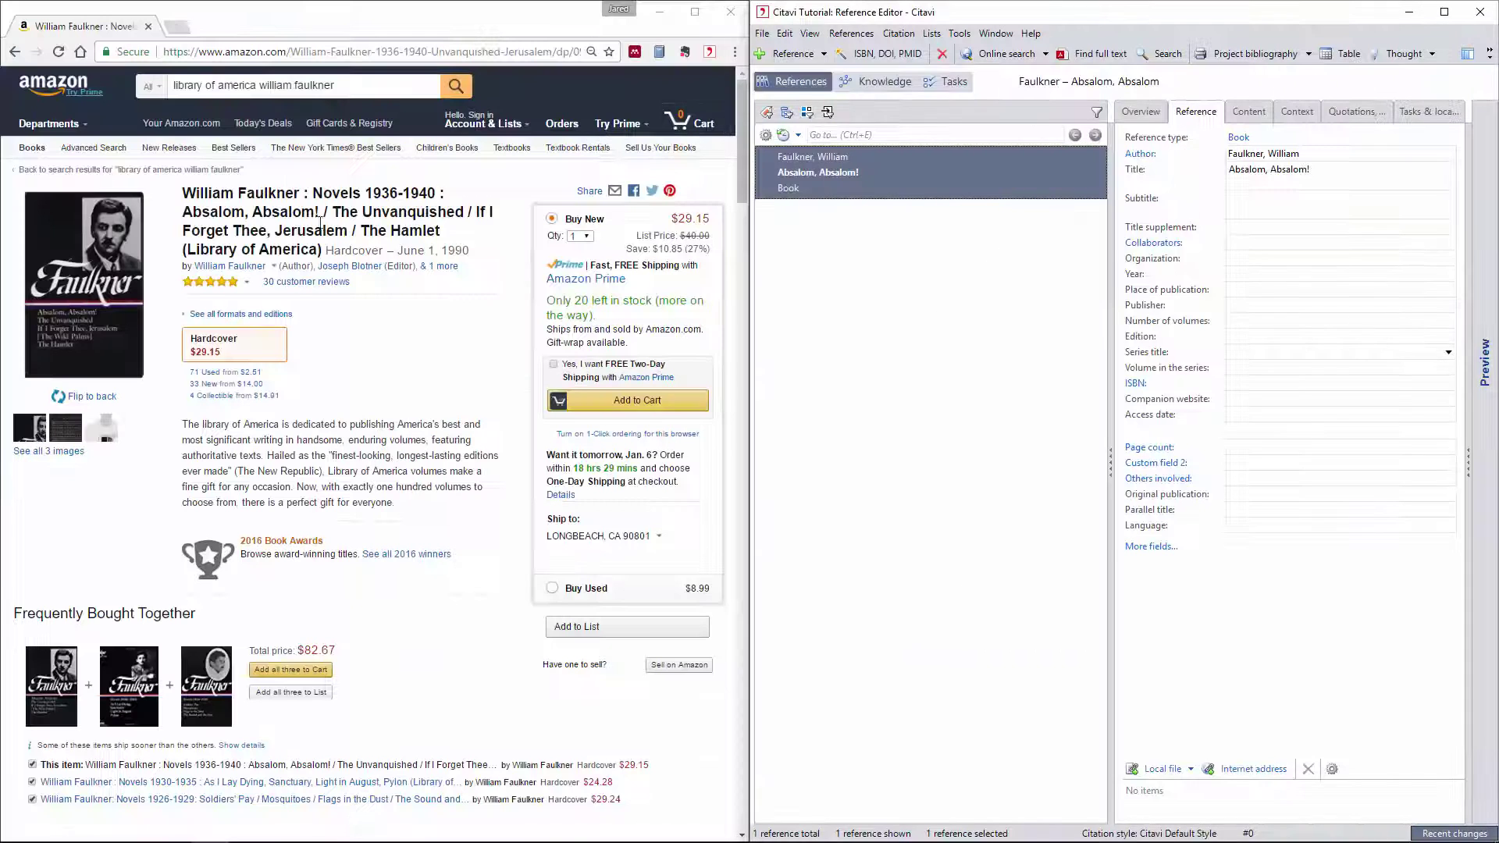
scroll(200, 202, "down", 10)
scroll(200, 202, "down", 3)
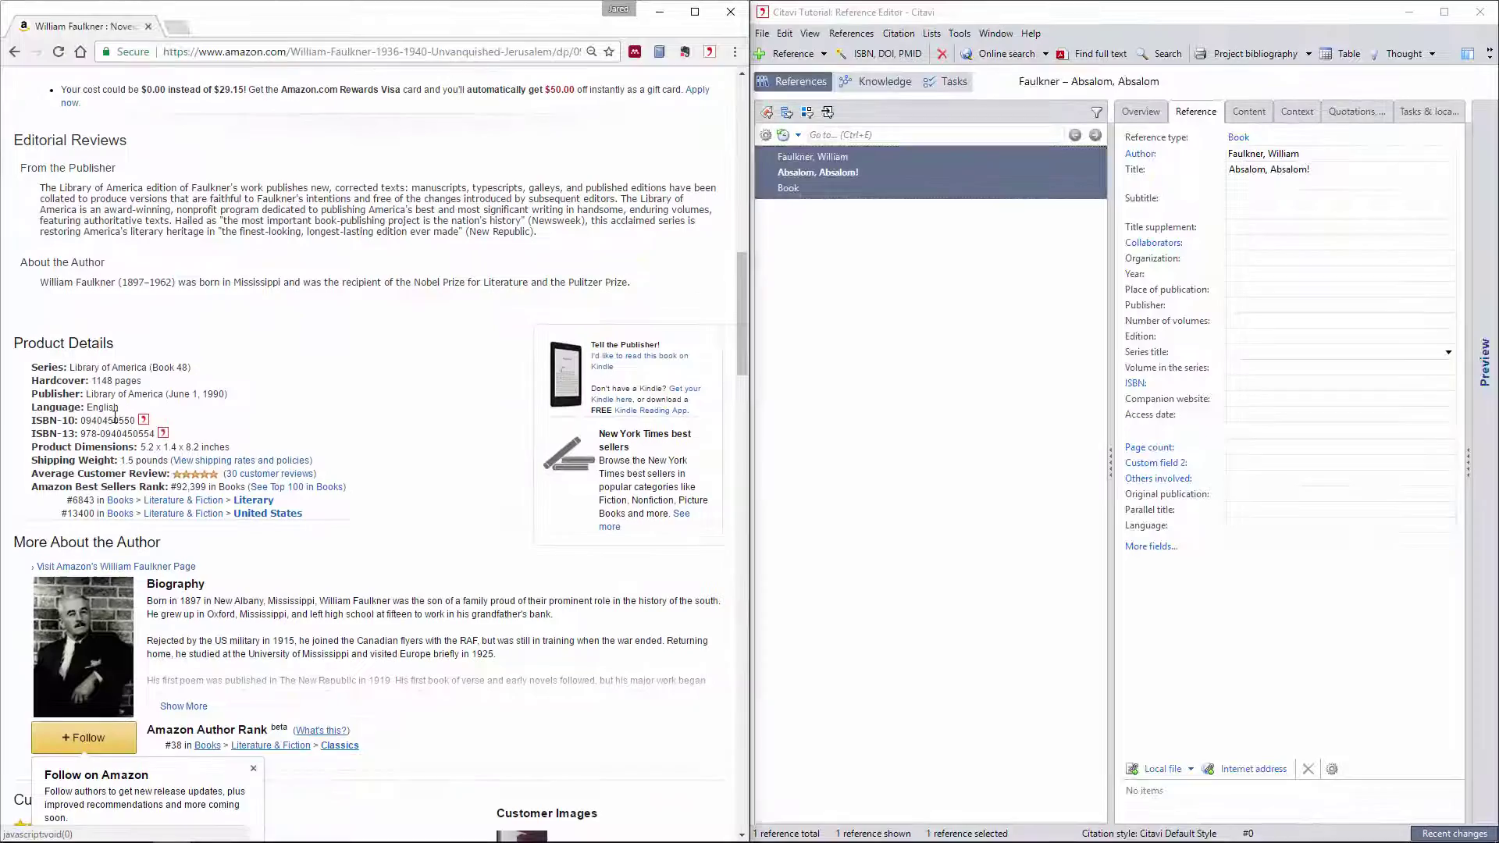
double_click(115, 419)
key("ctrl+c")
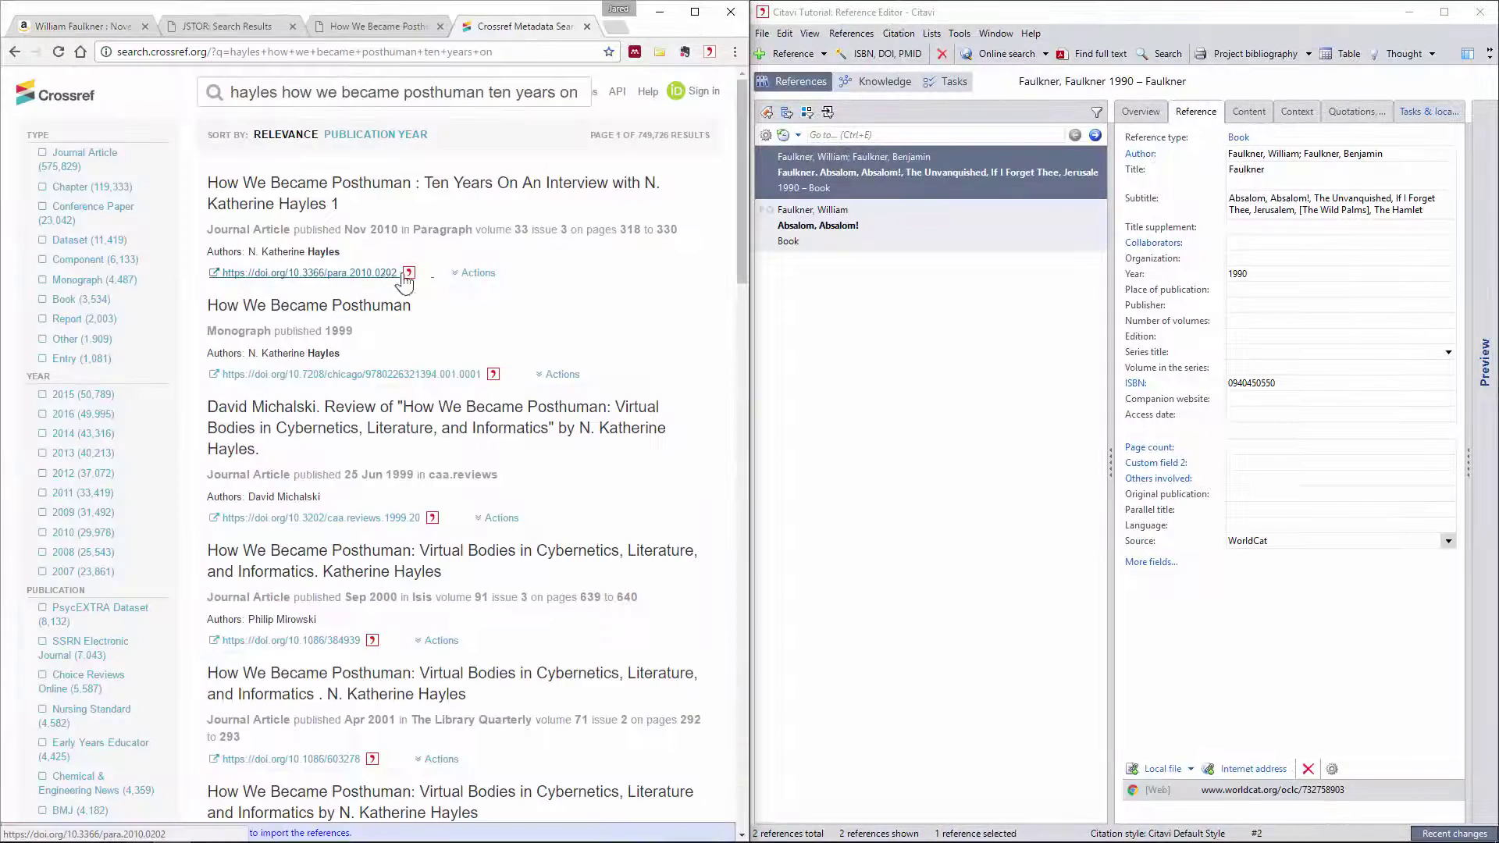
right_click(340, 273)
left_click(374, 369)
left_click(880, 55)
left_click(528, 346)
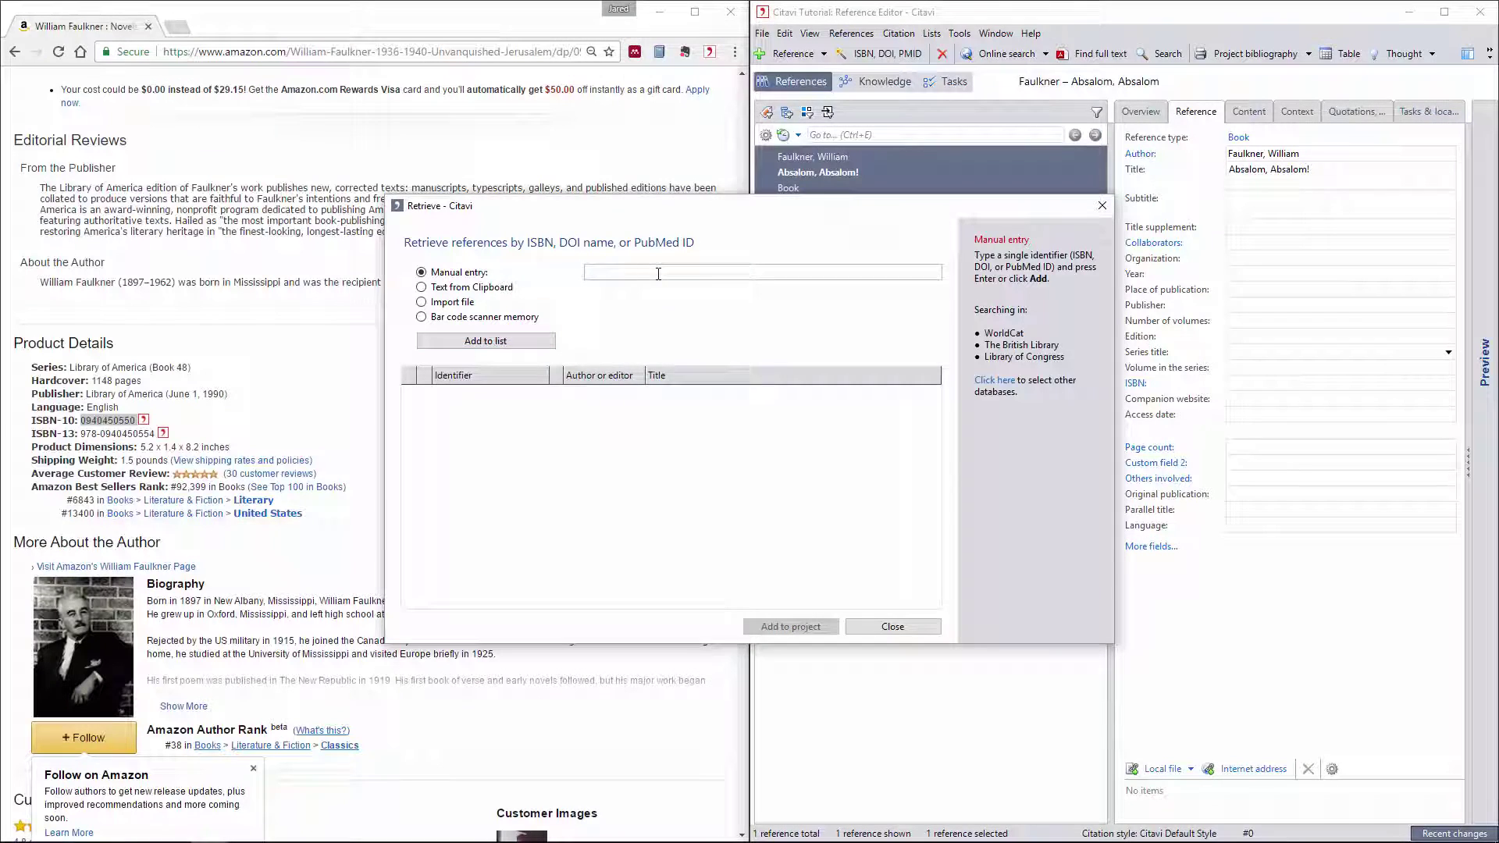
key("ctrl+v")
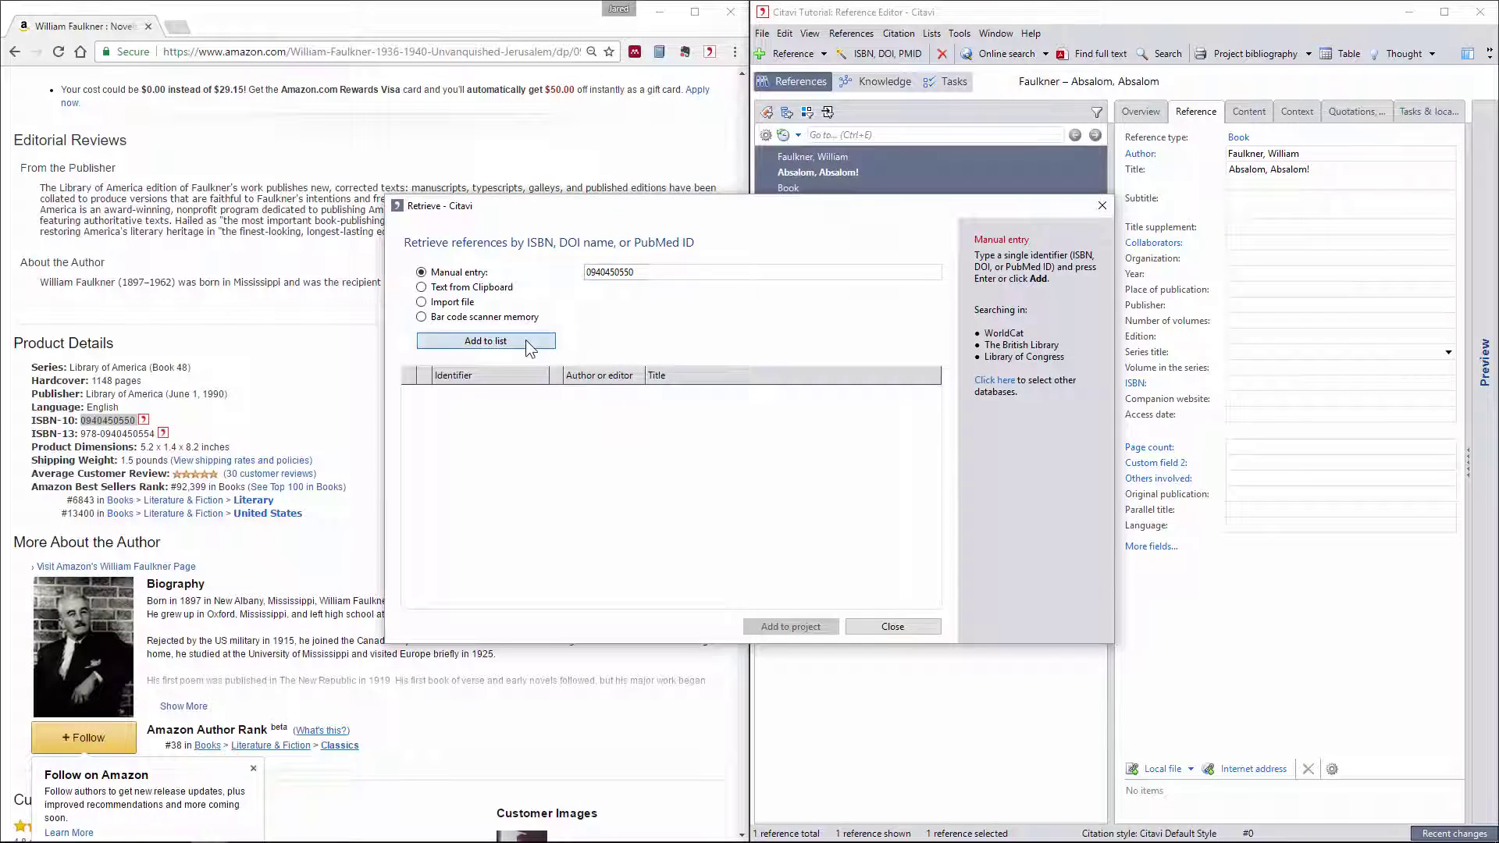
left_click(486, 341)
left_click(791, 626)
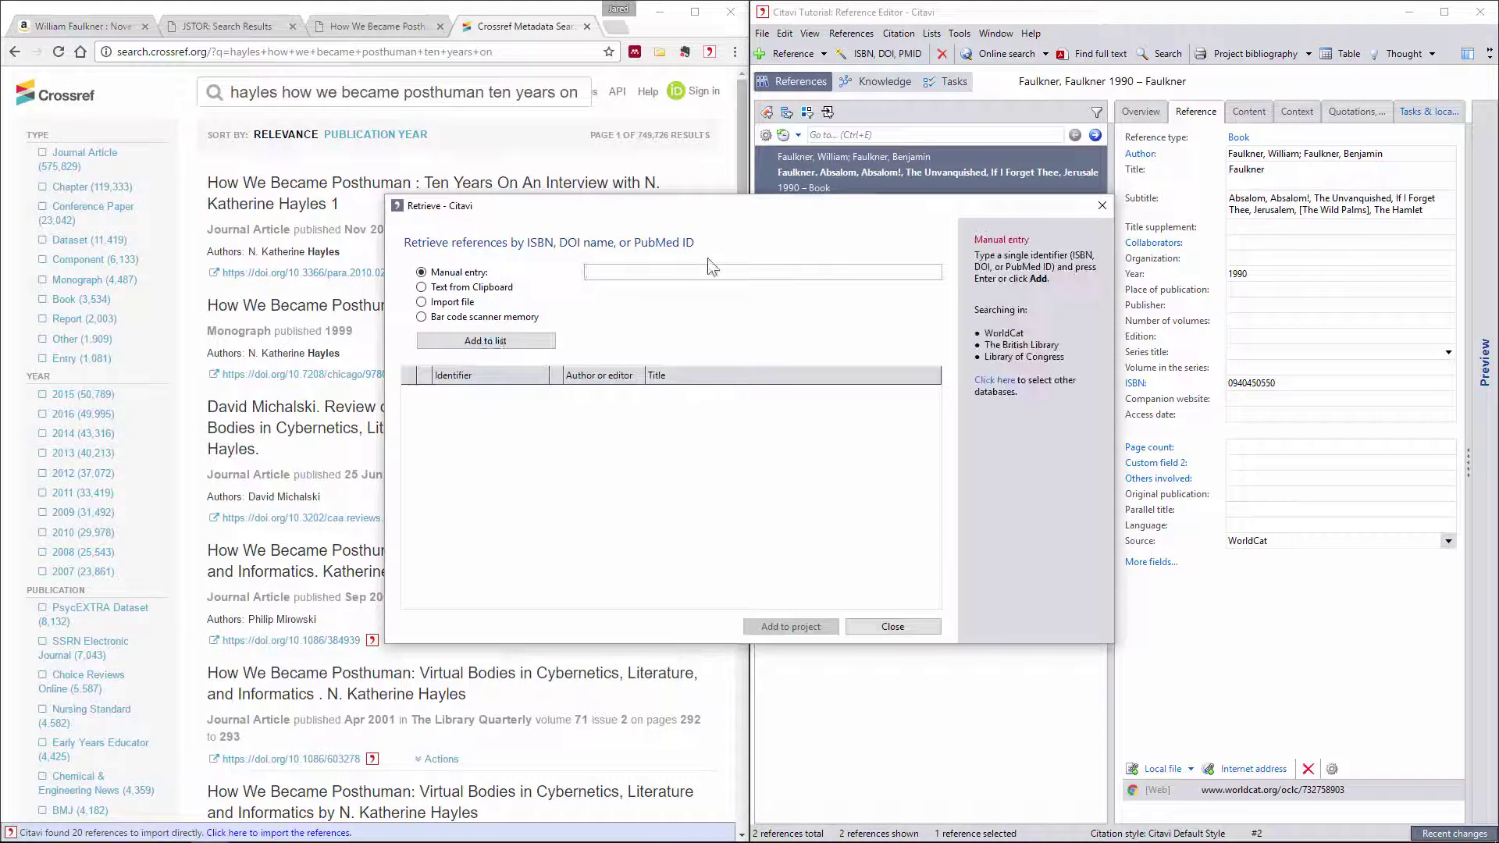
type("https://doi.org/10.3366/para.2010.0202")
key("Return")
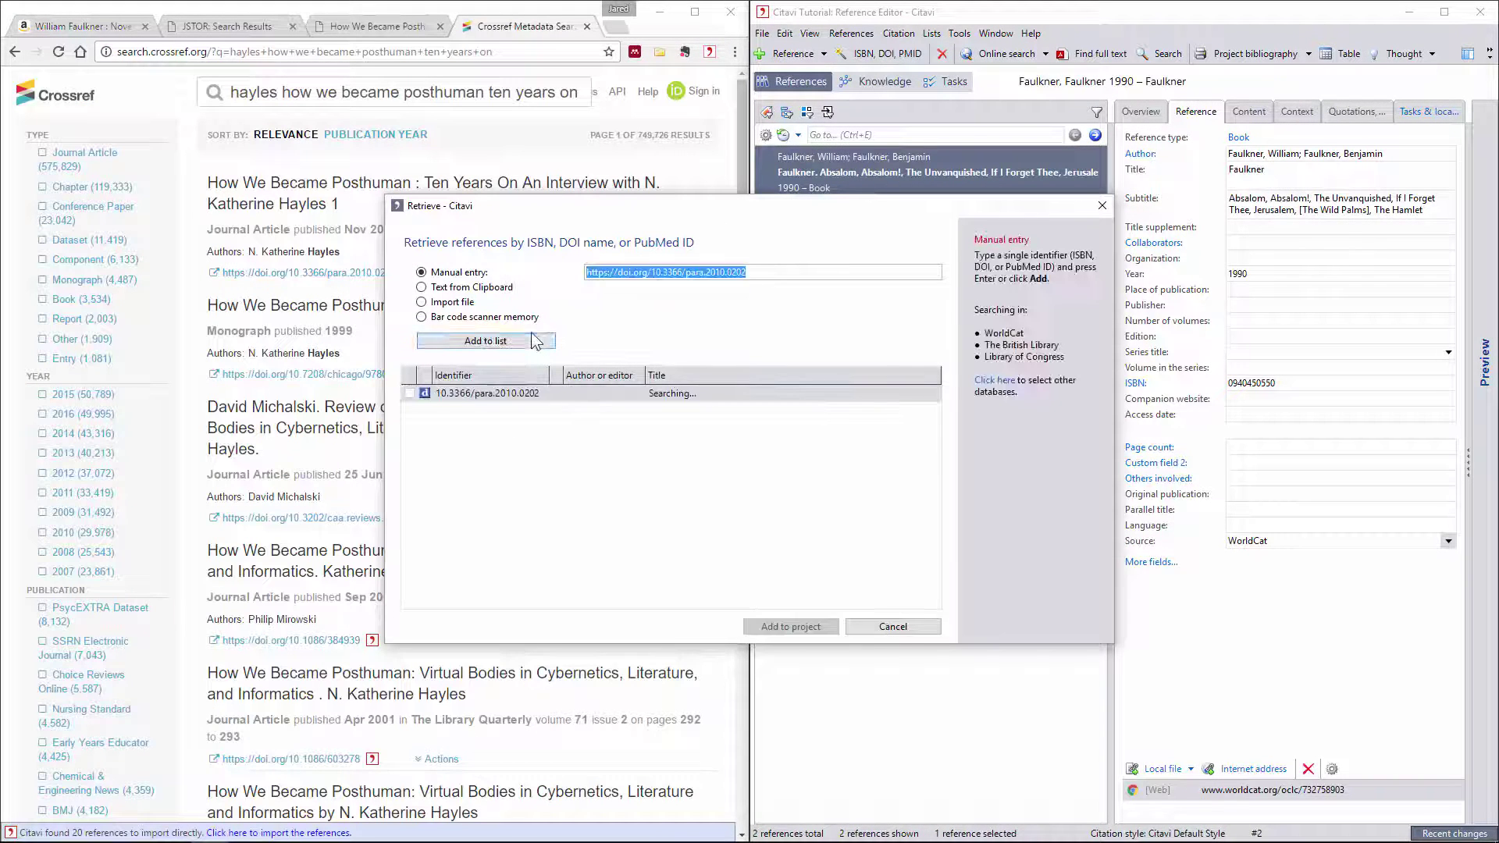
Add the DOI article, Allegories of reading and the Atlantic page 'As We May Think' with the Picker
left_click(791, 626)
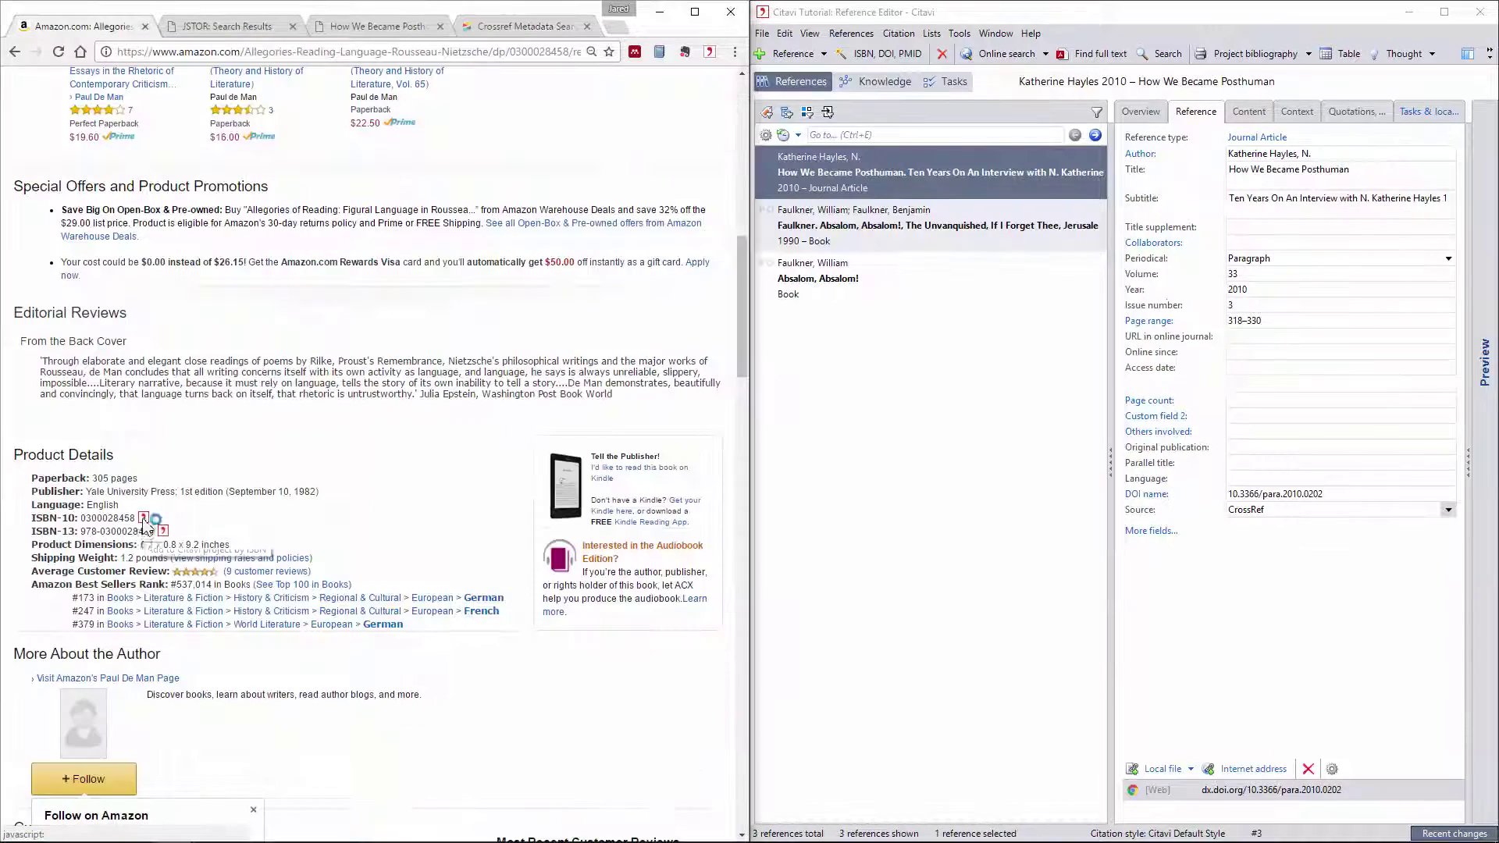
left_click(144, 518)
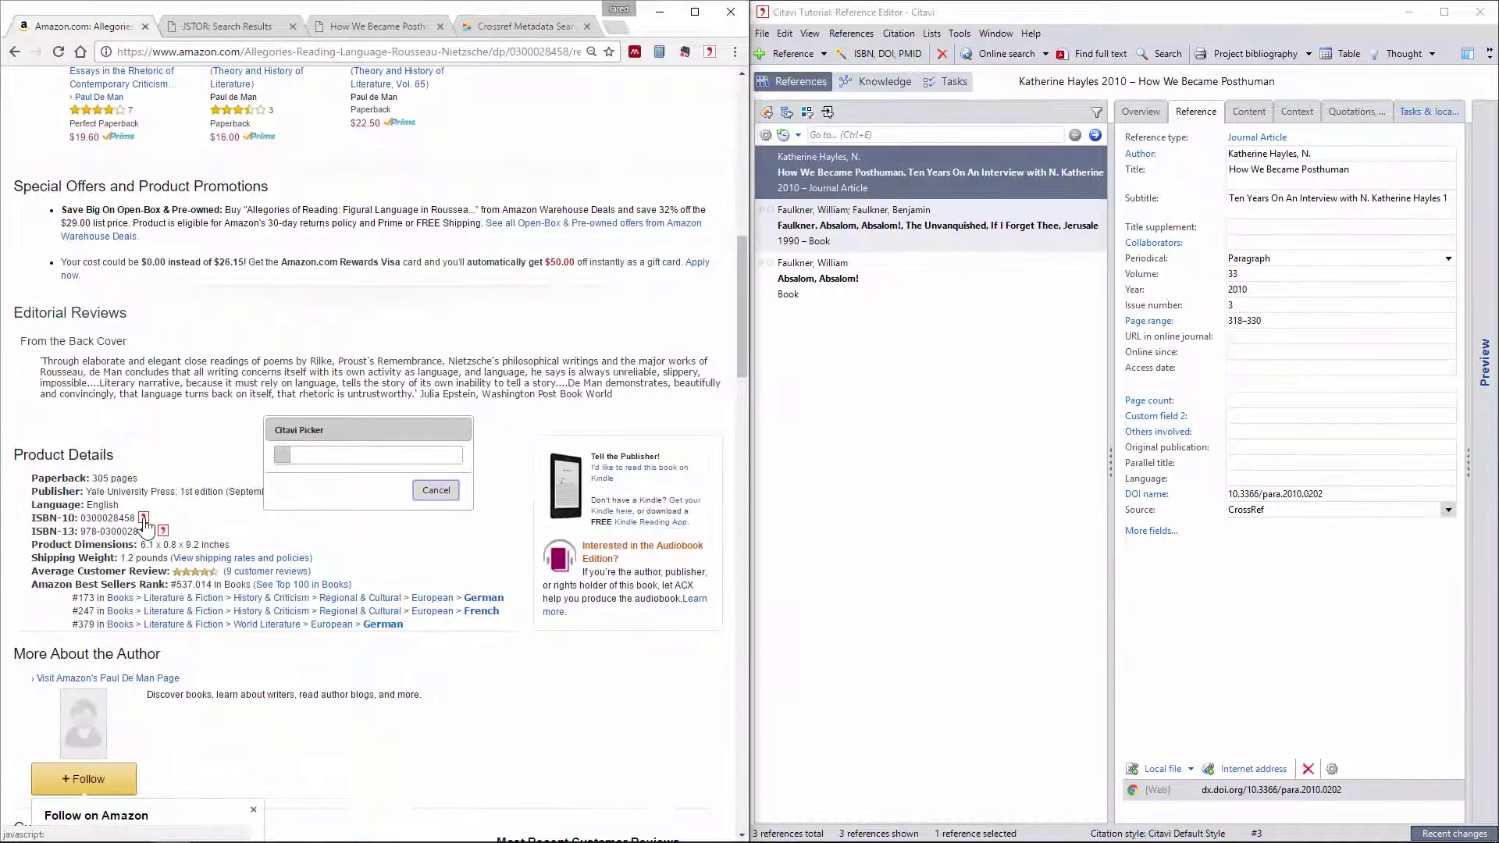
left_click(863, 471)
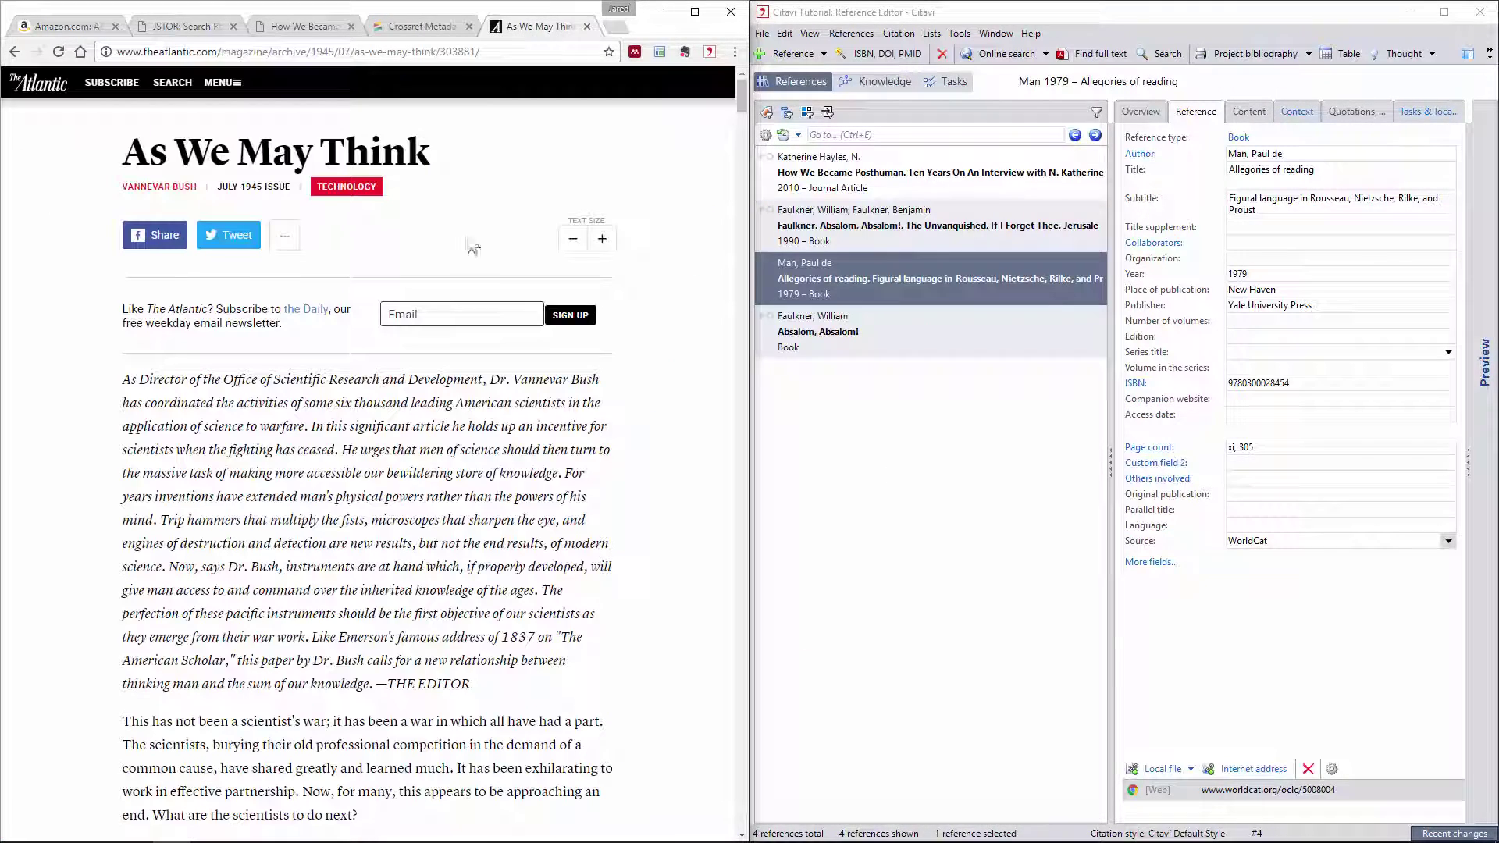
right_click(496, 149)
mouse_move(538, 322)
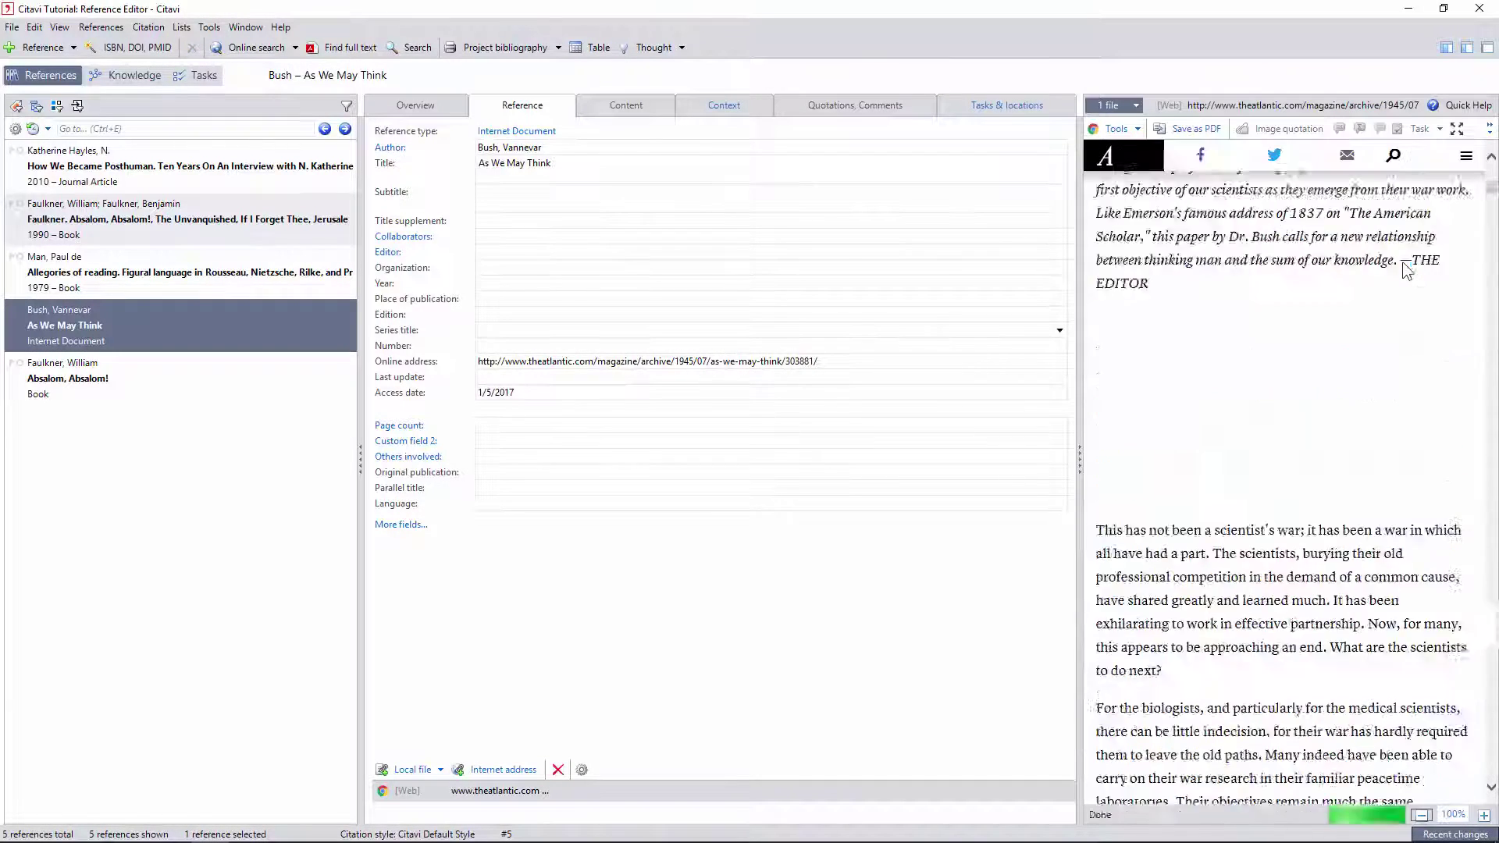
Attach the local Allegories of Reading PDF to the Allegories of reading reference
key("Up")
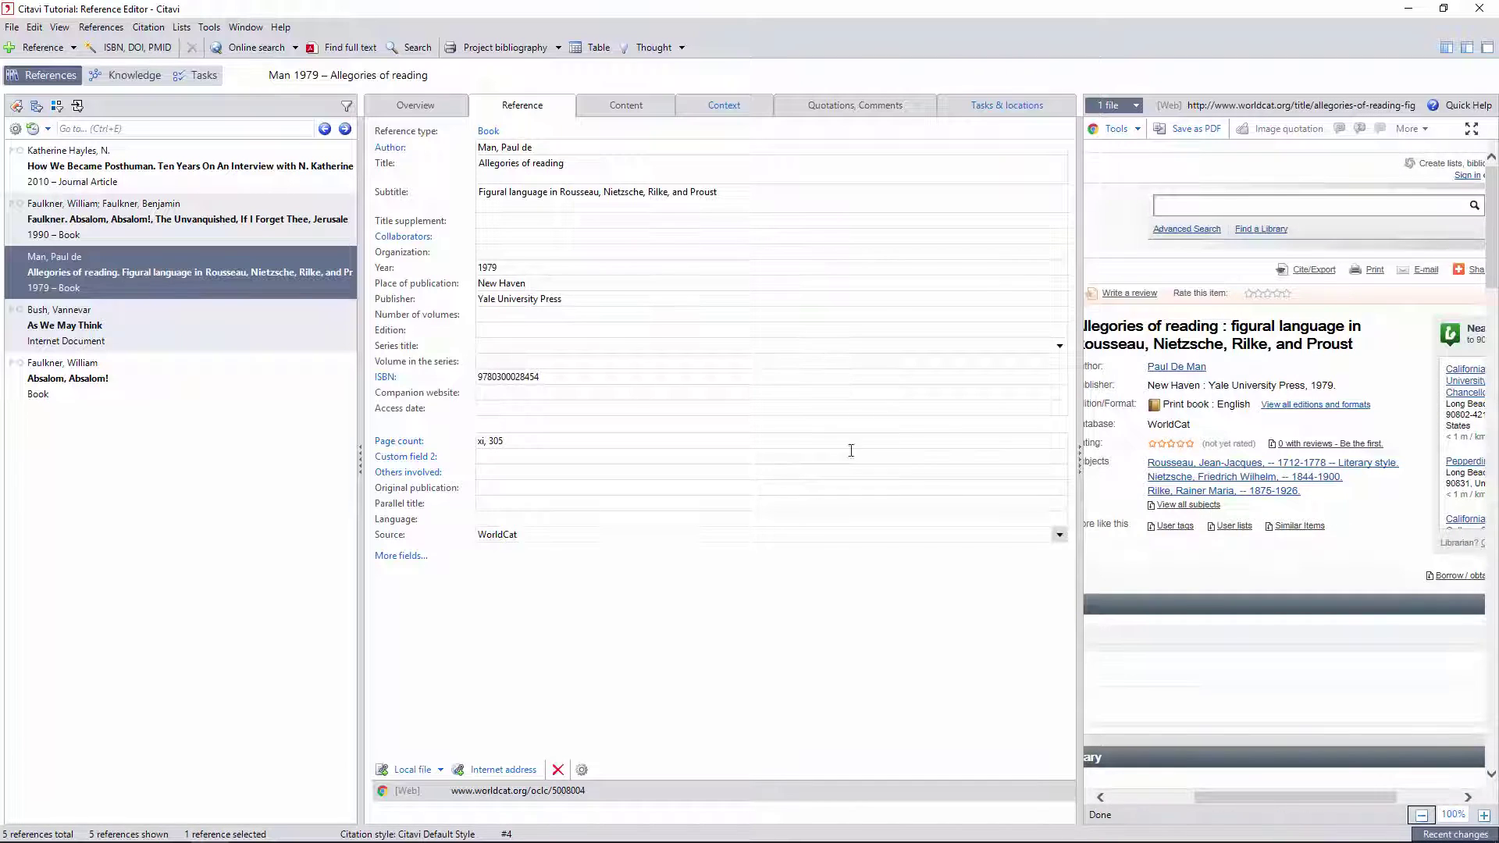
left_click(414, 770)
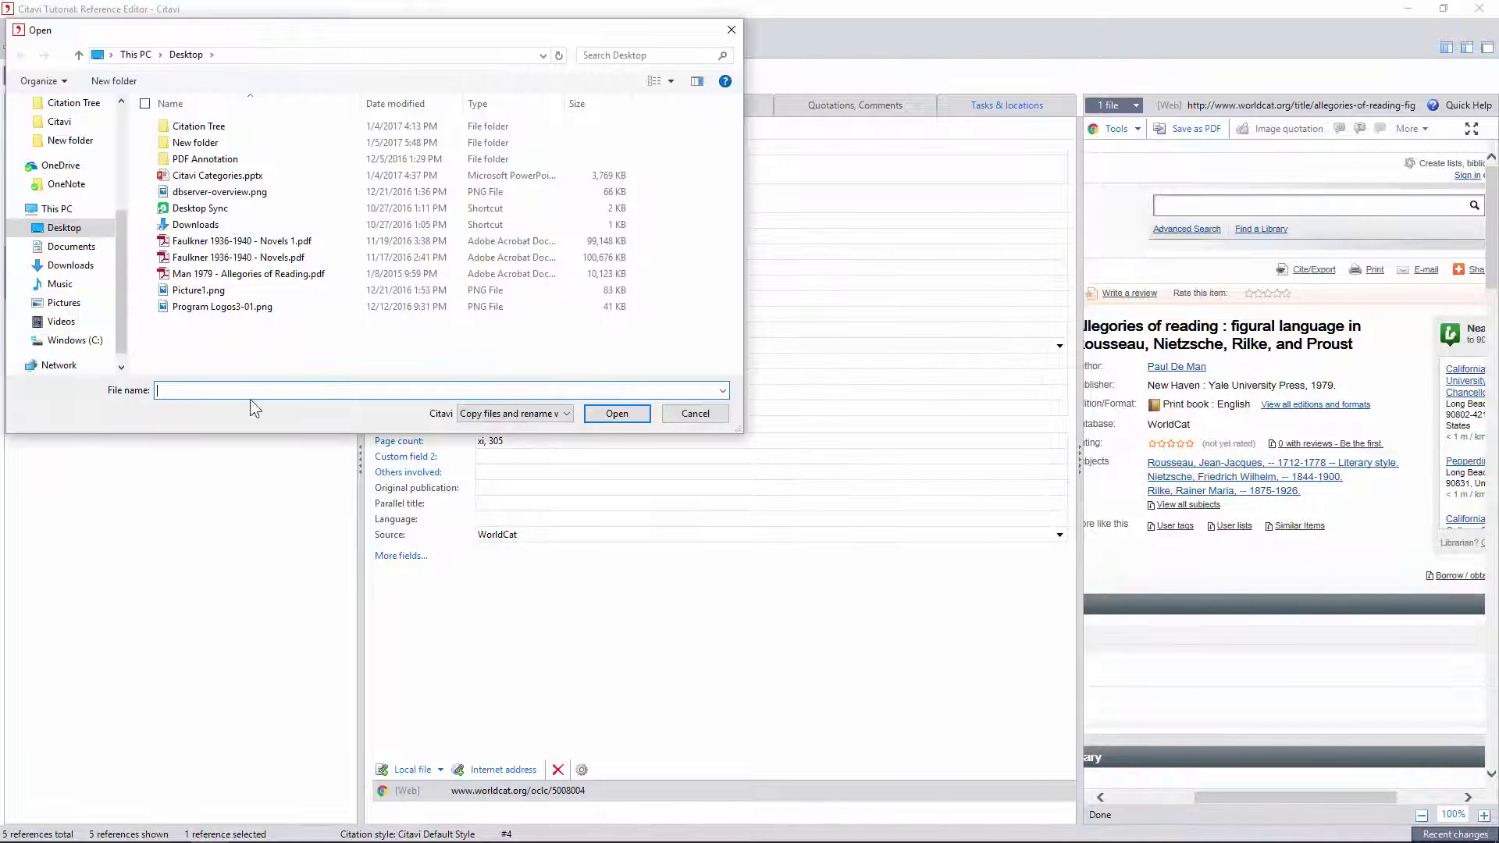
left_click(242, 274)
left_click(617, 414)
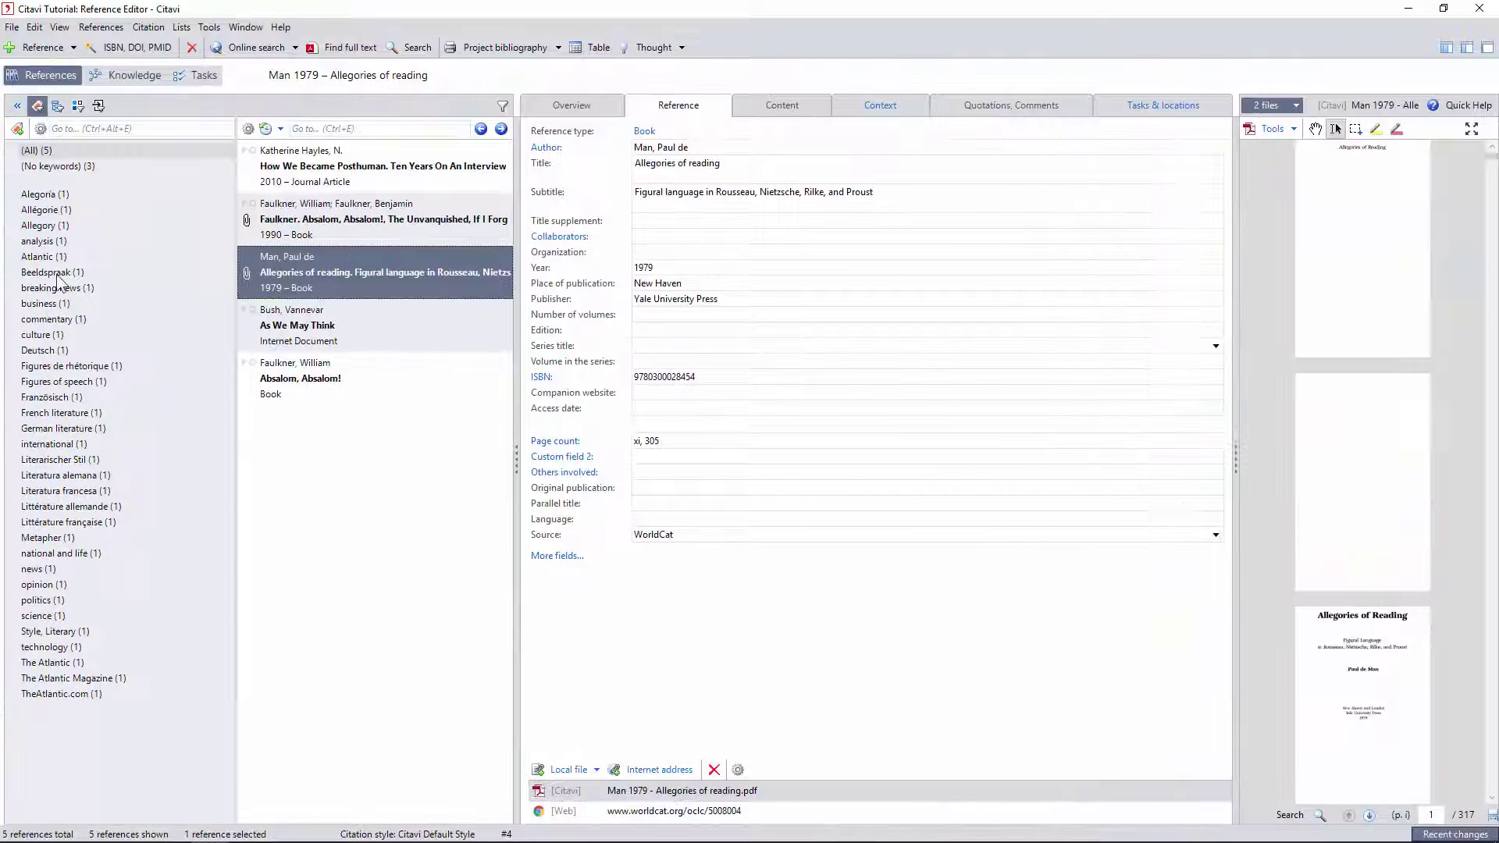
Delete all keywords from the project's keyword list, starting from As We May Think
left_click(879, 106)
left_click(336, 332)
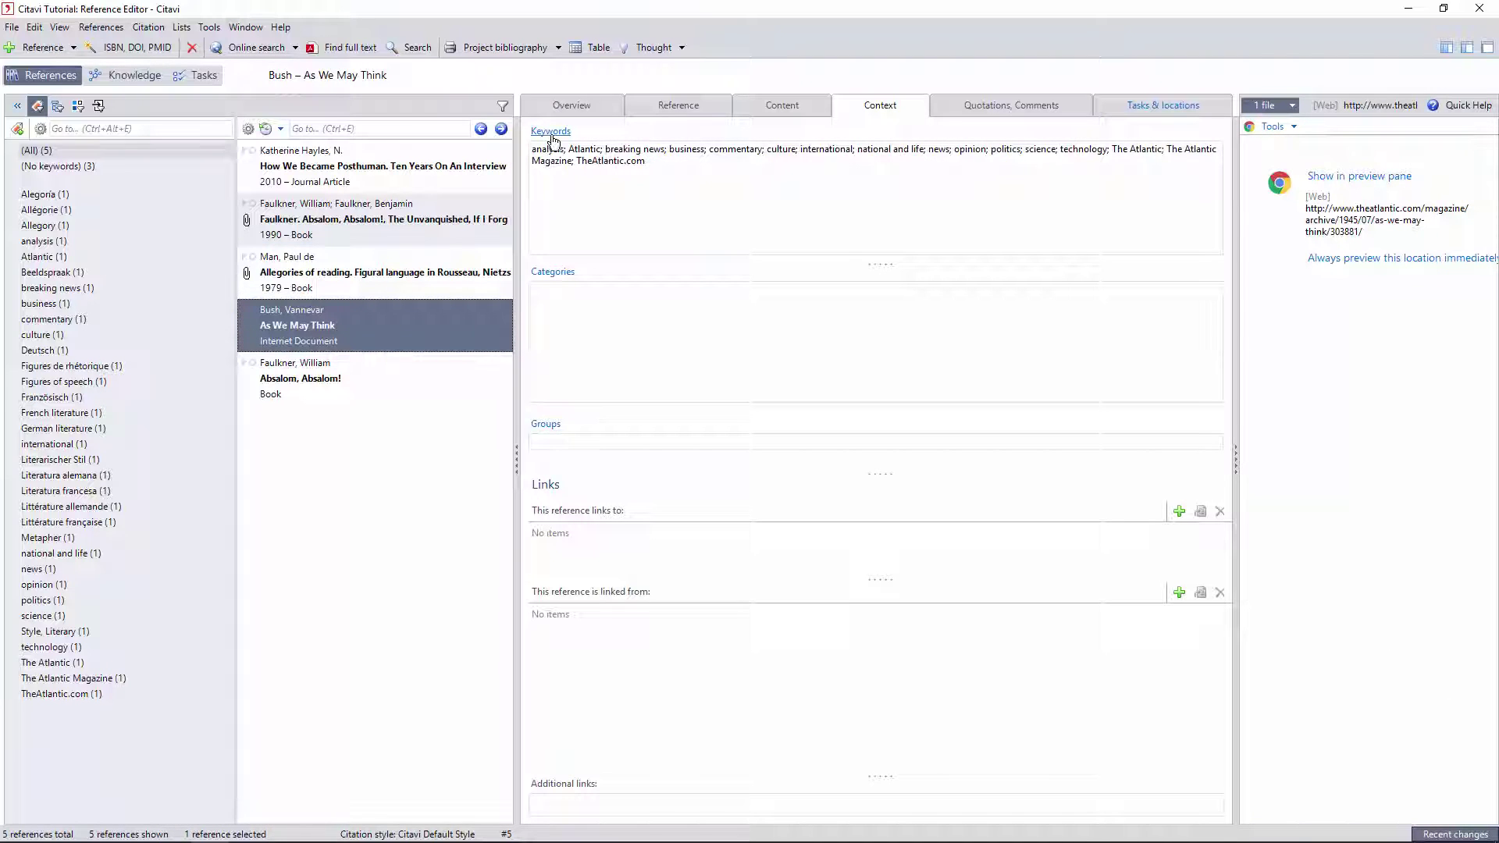
right_click(71, 256)
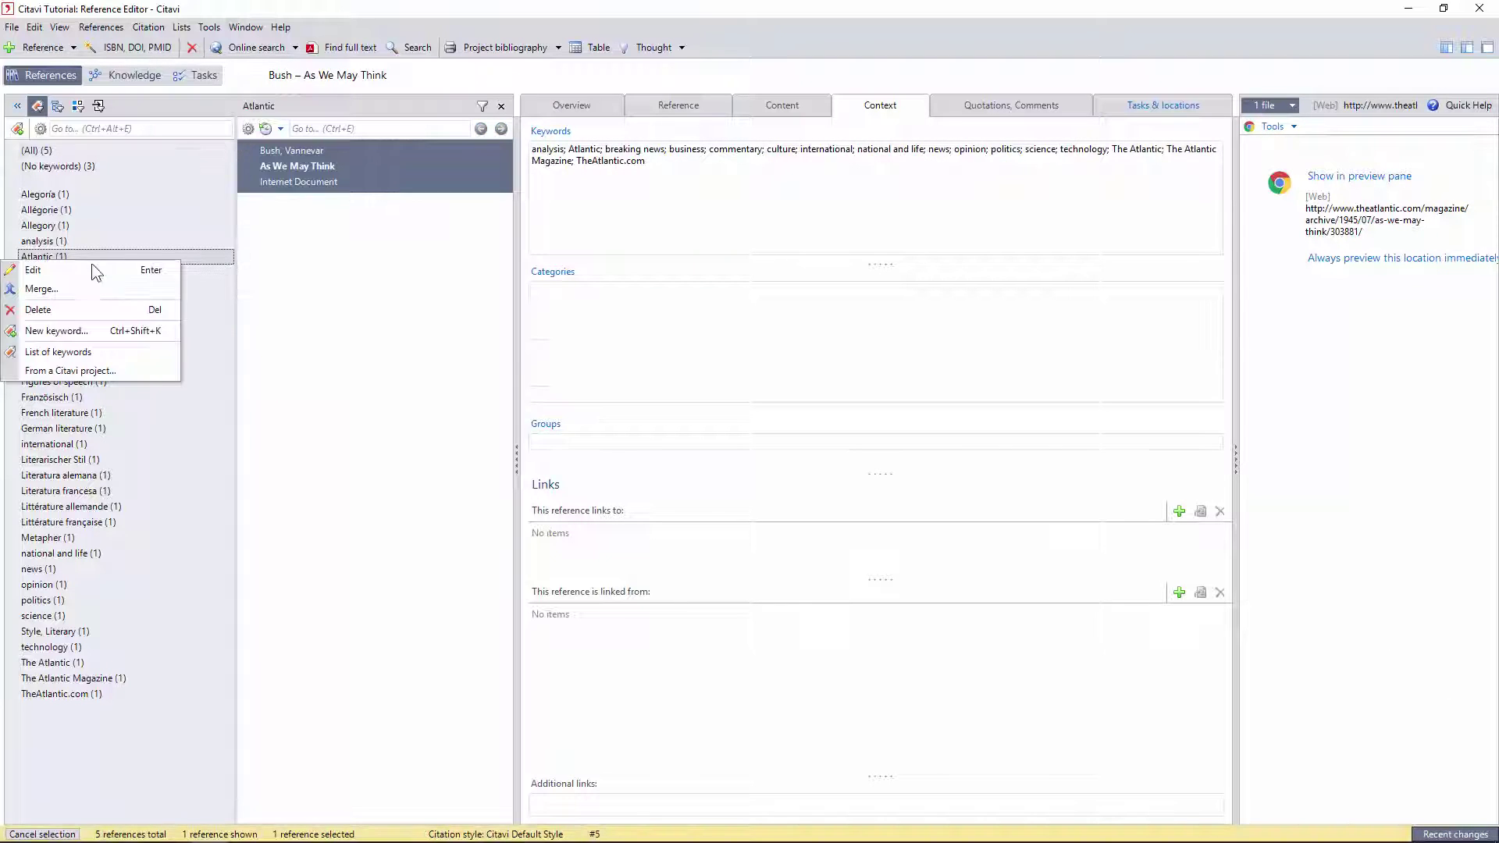
left_click(84, 349)
left_click(303, 300)
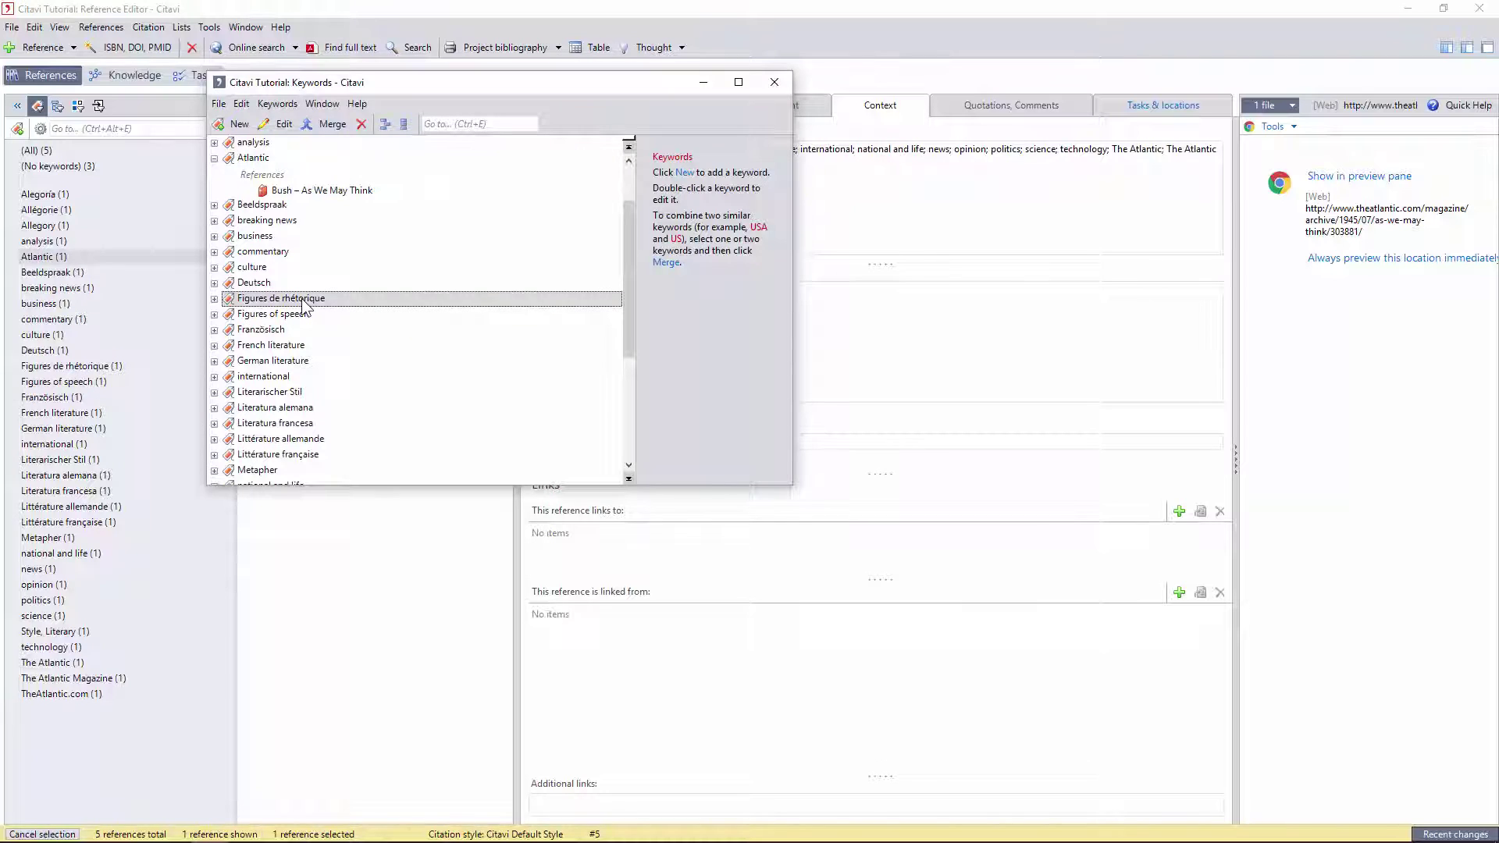
left_click_drag(303, 306, 319, 160)
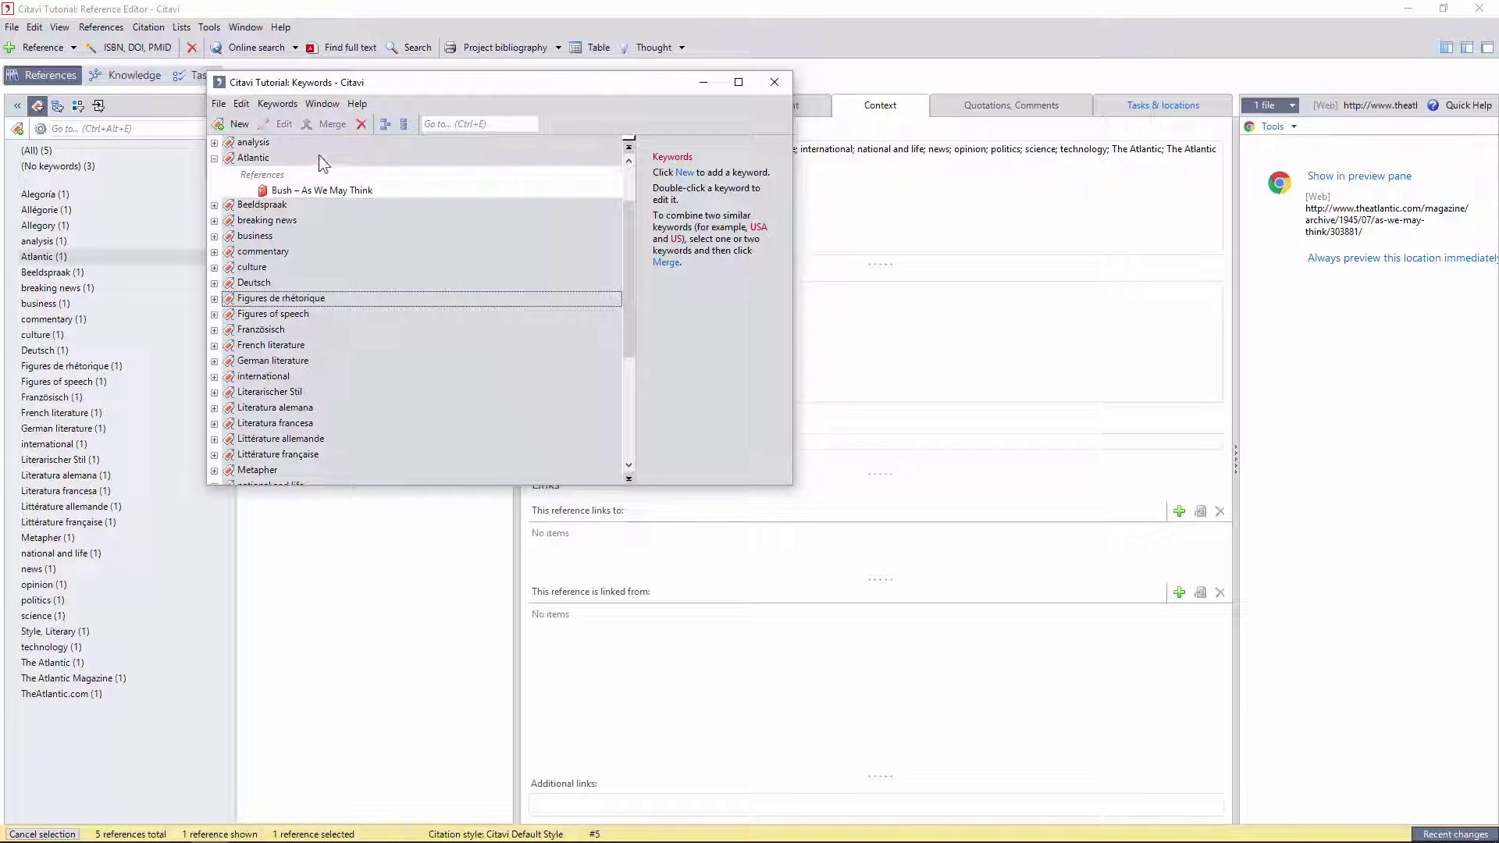
left_click(361, 125)
left_click(812, 501)
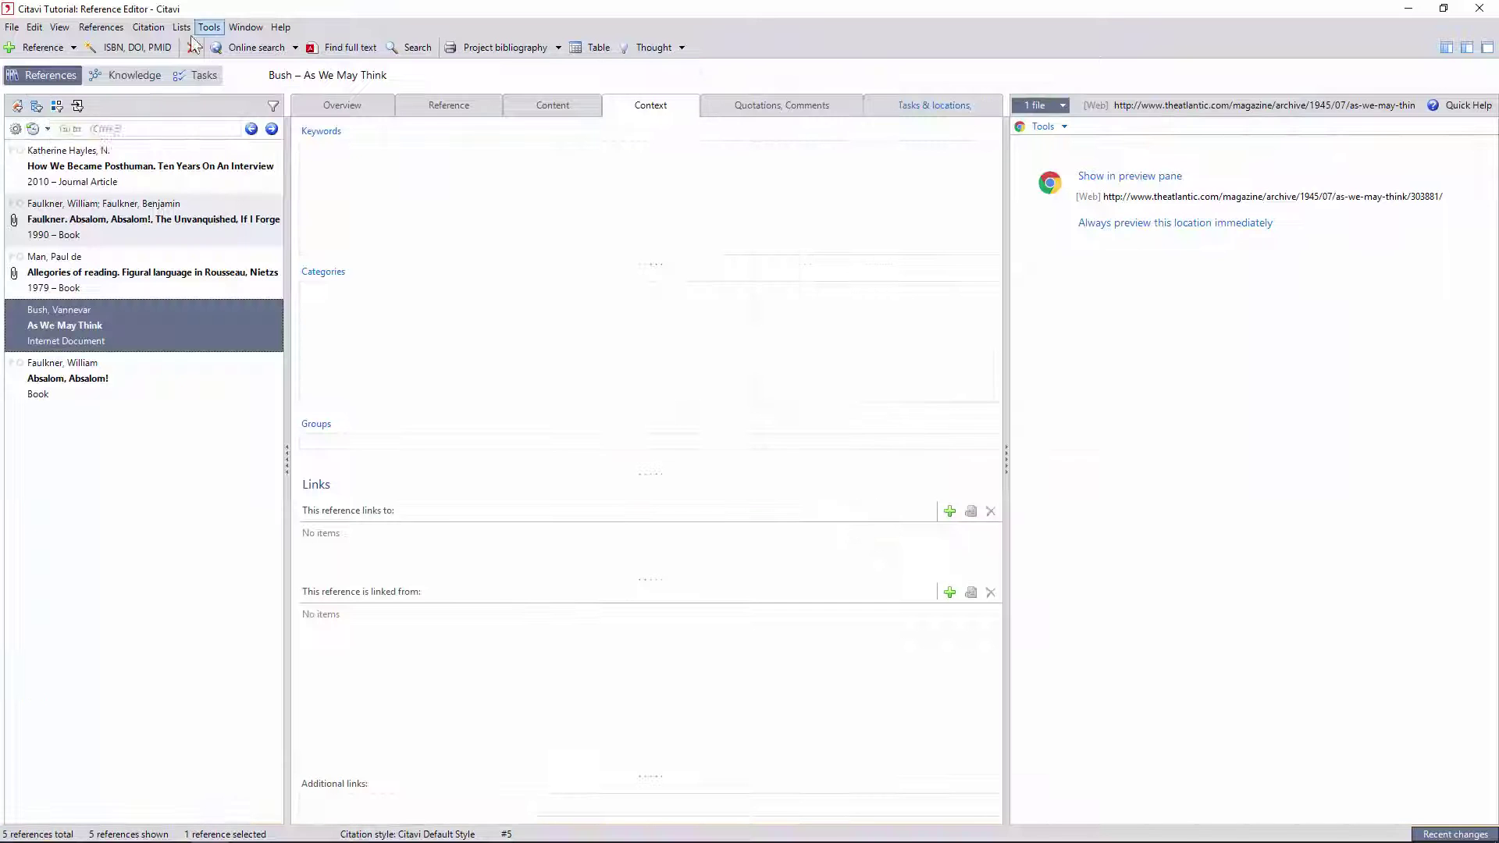
Show the Search settings in Tools > Options
left_click(208, 27)
left_click(117, 138)
left_click(445, 284)
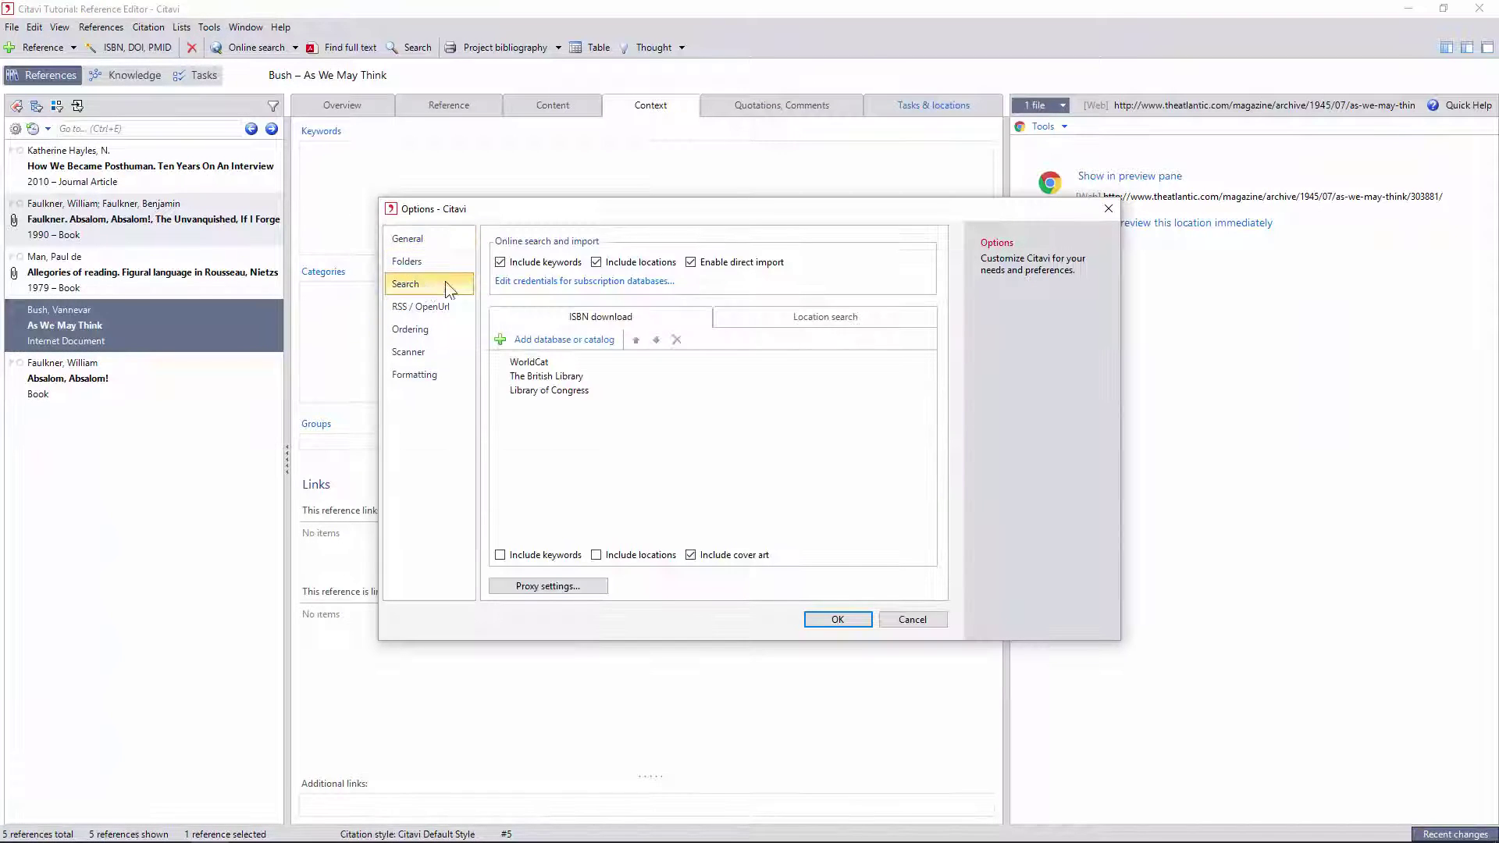
Review the Book, Edited, Collected Work and Contribution reference types without adding a reference
left_click(837, 618)
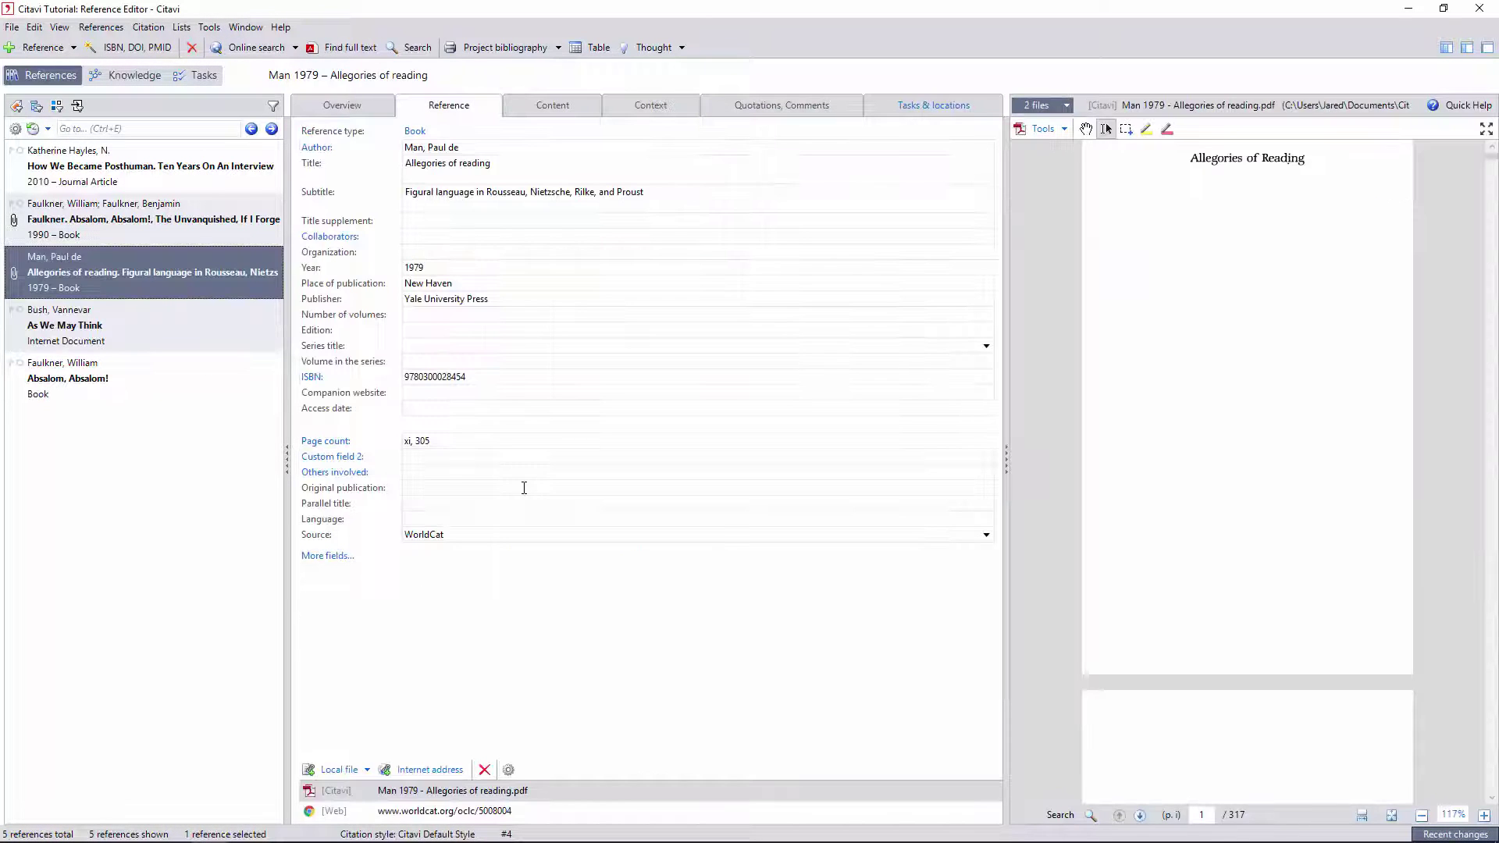
left_click(44, 48)
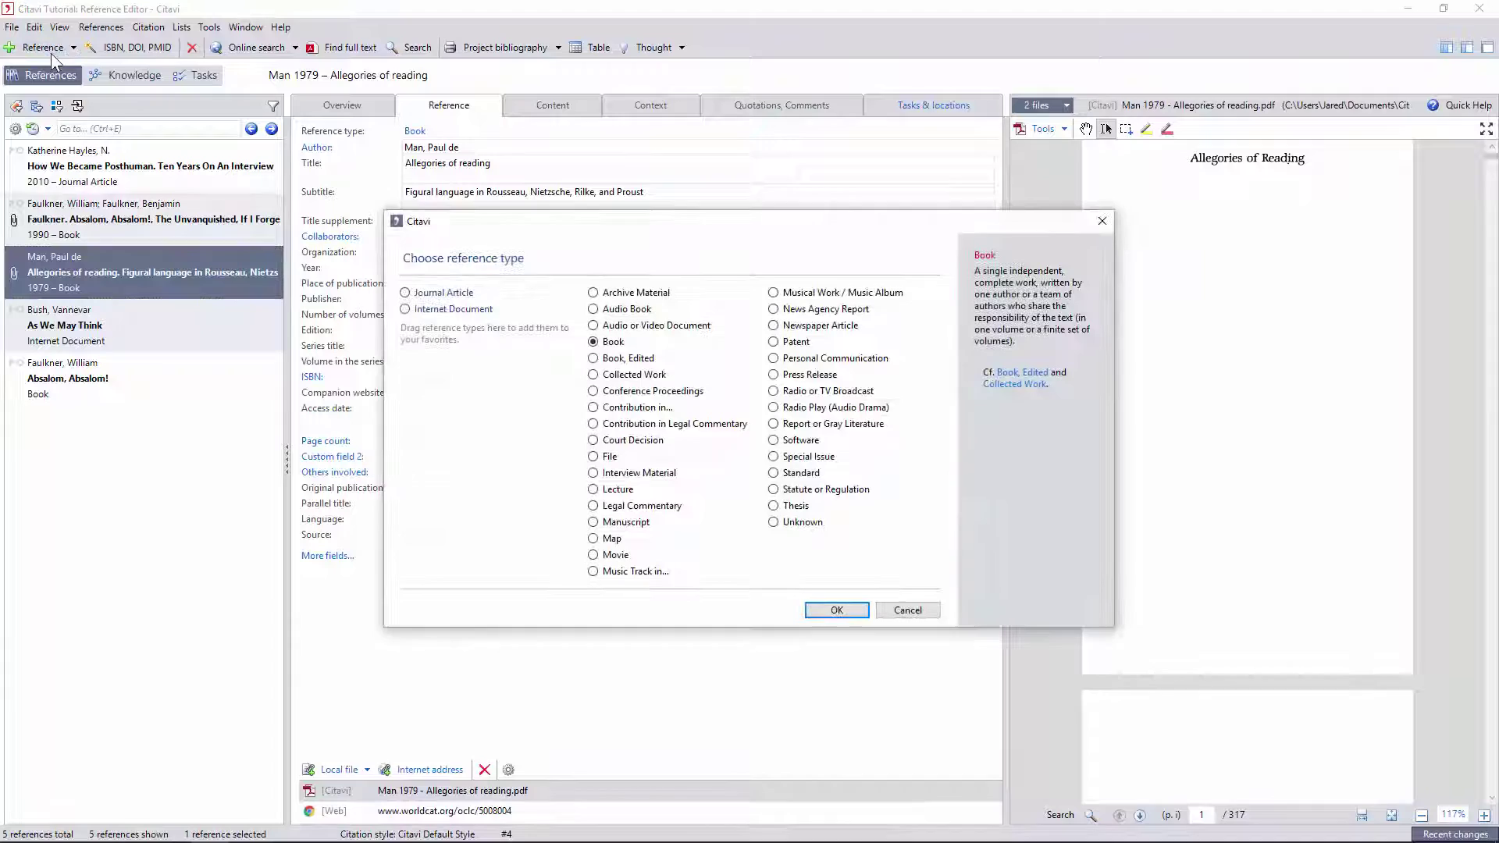
left_click(593, 359)
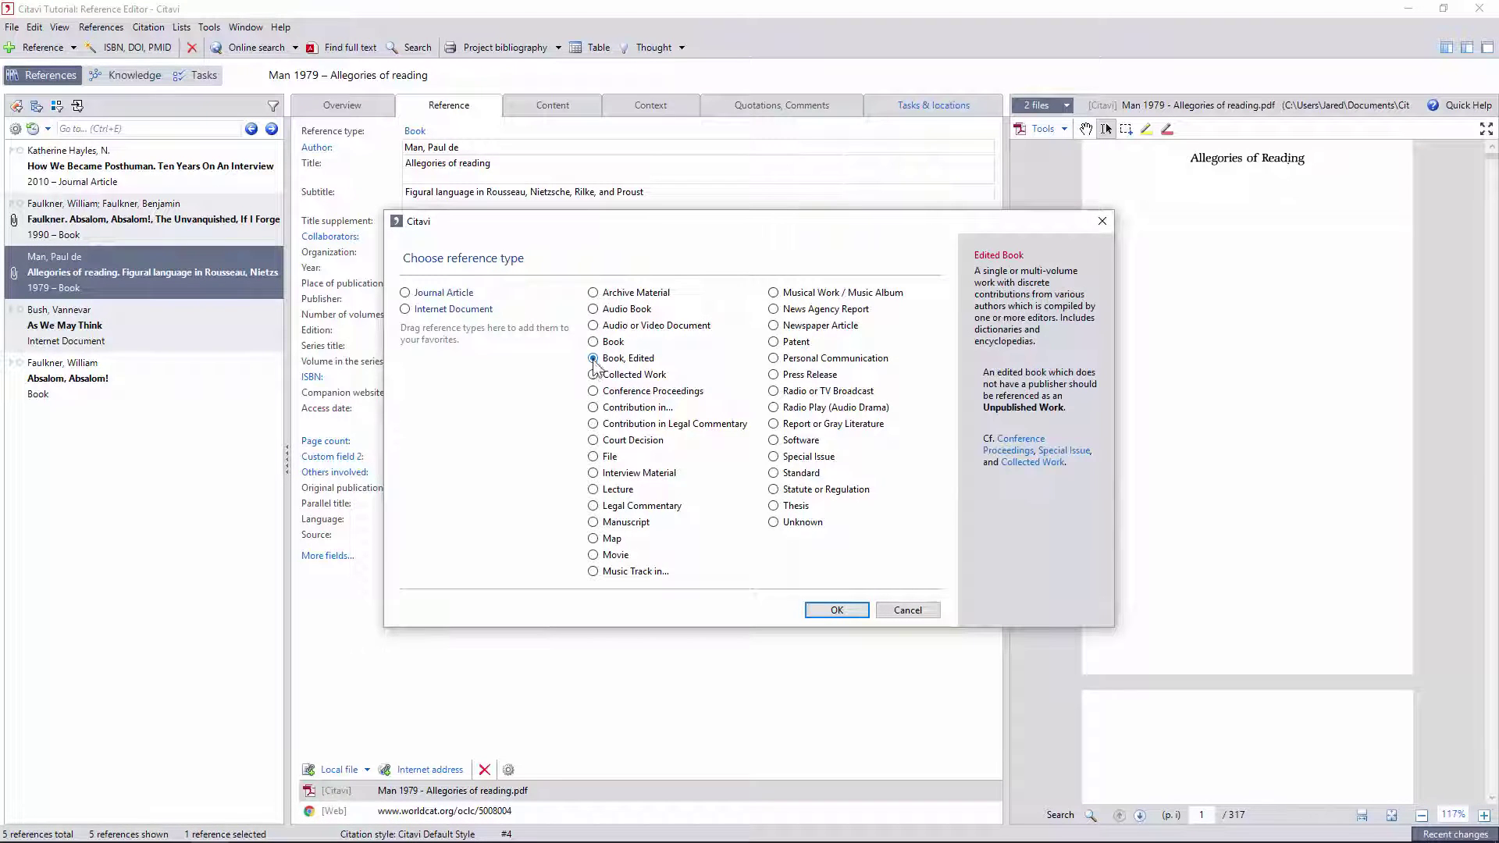
left_click(594, 376)
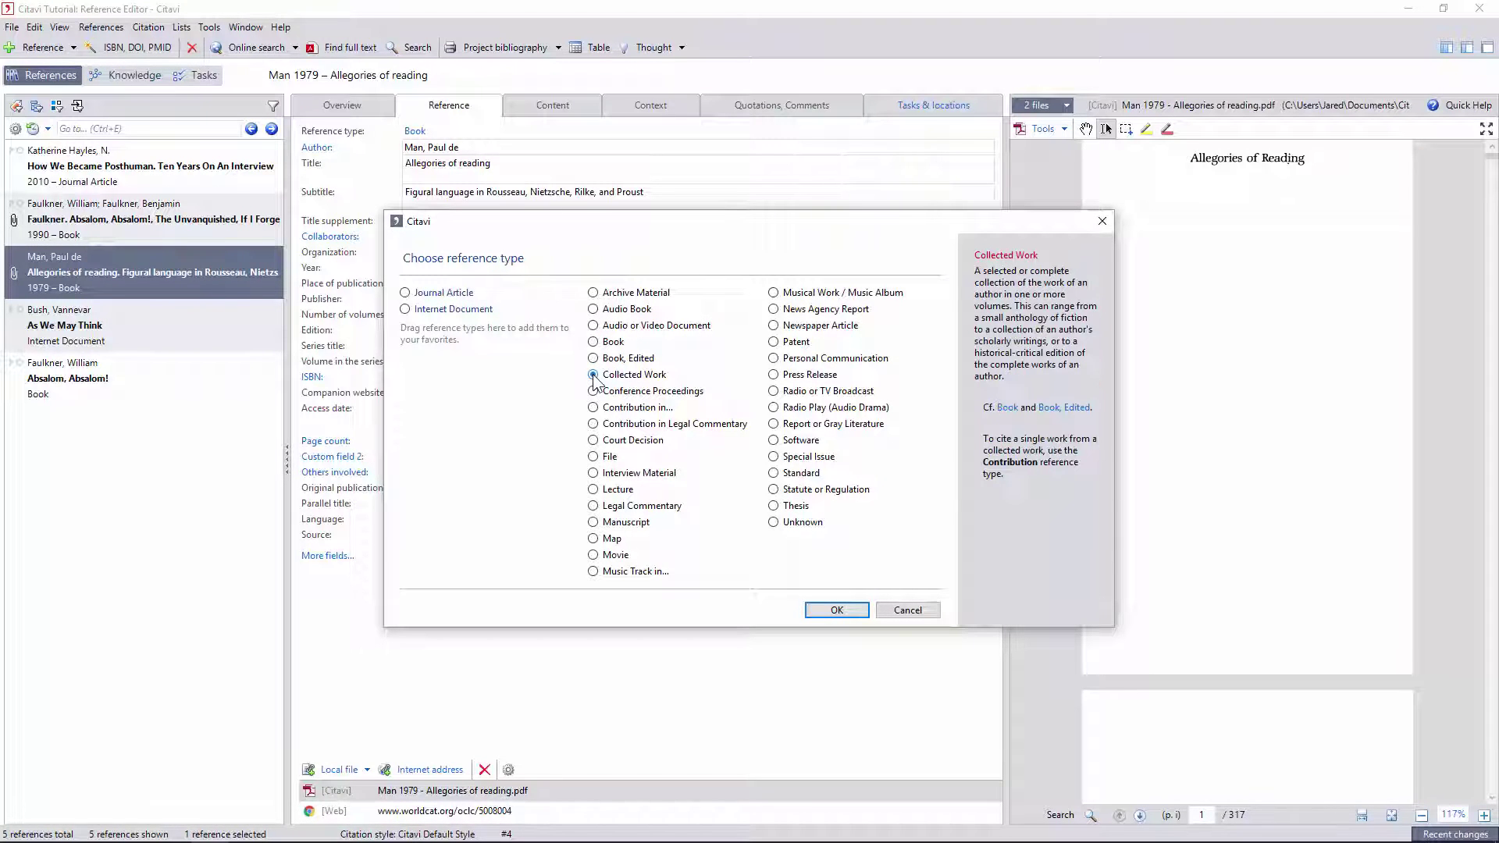
left_click(593, 408)
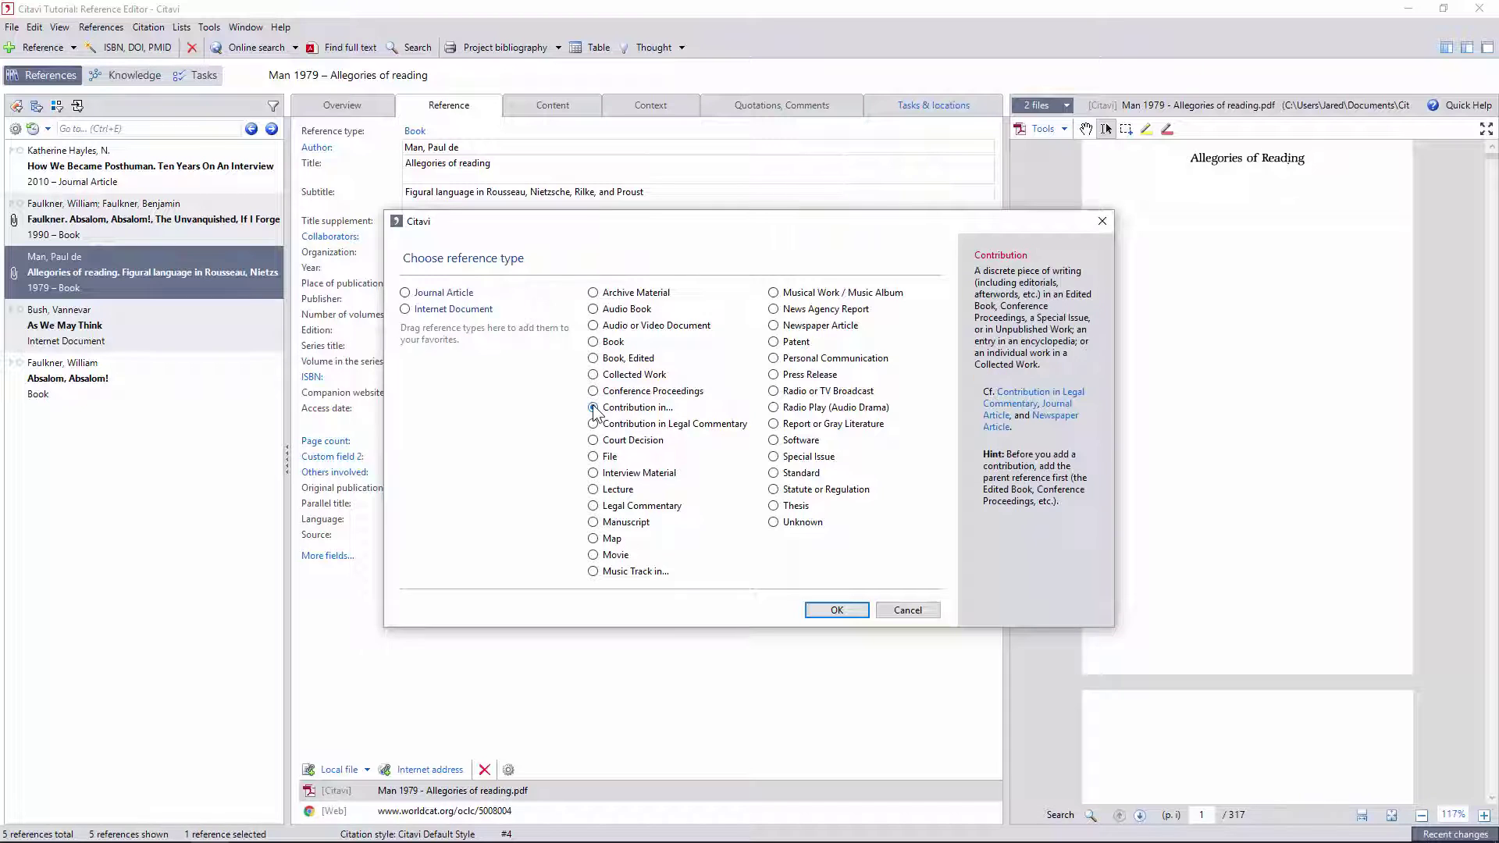
left_click(929, 611)
Change the 1990 Faulkner reference to Book, Edited, then to Collected Work
left_click(194, 221)
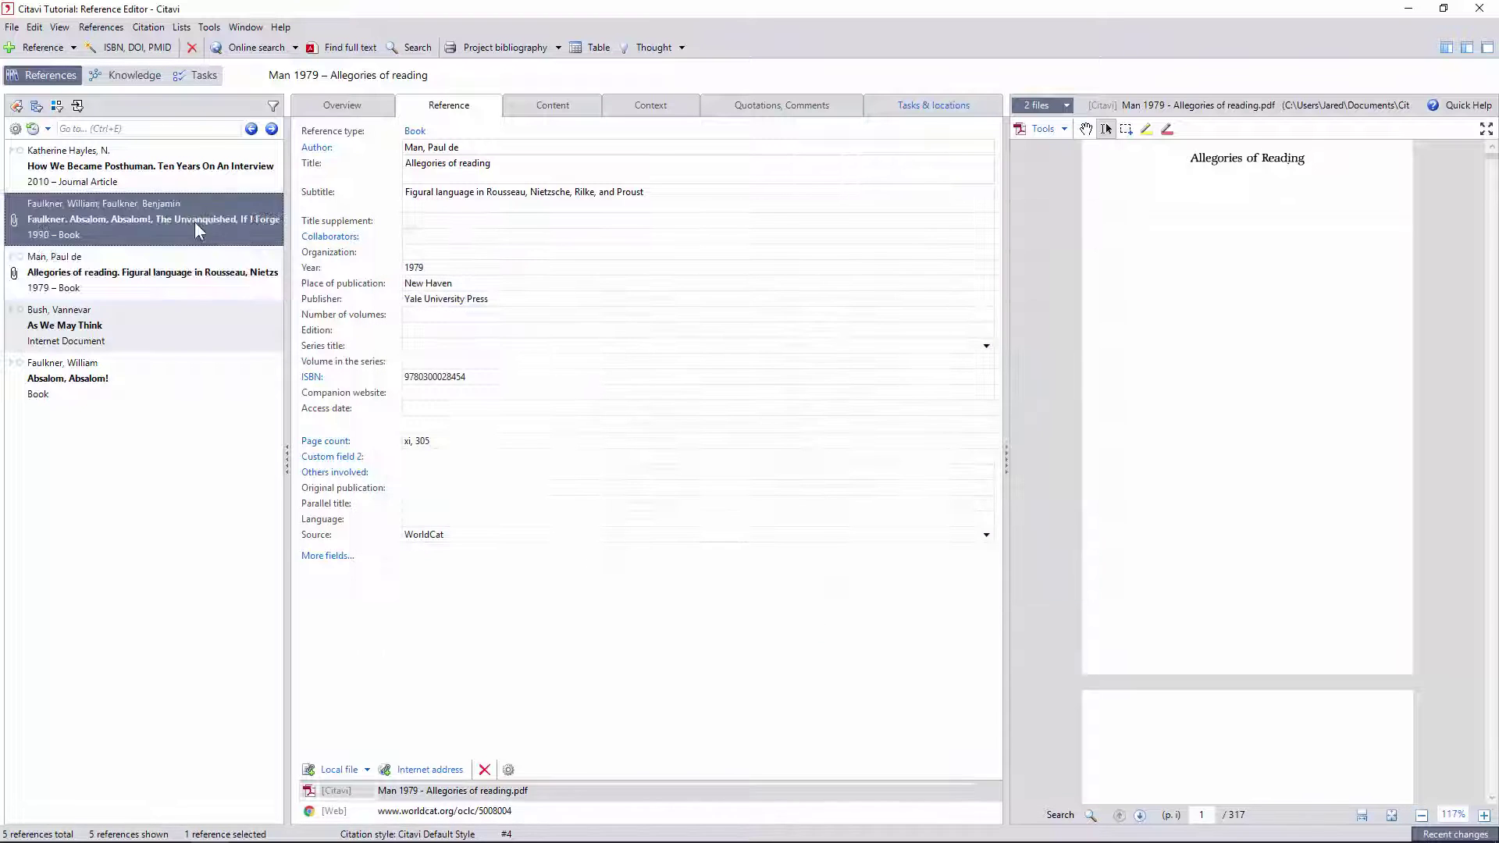
left_click(415, 132)
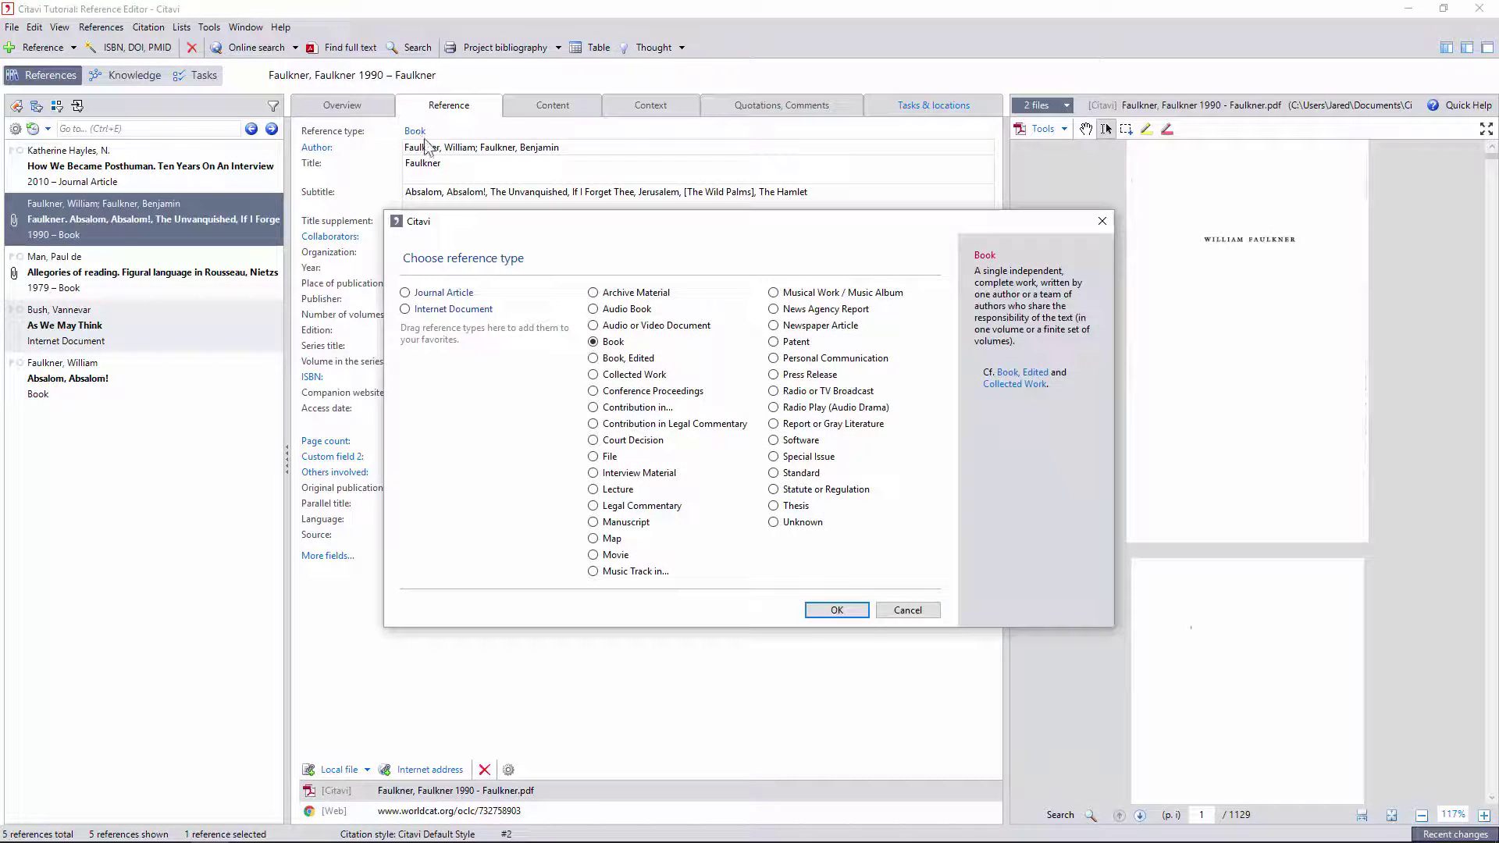
left_click(594, 359)
left_click(836, 609)
left_click(814, 484)
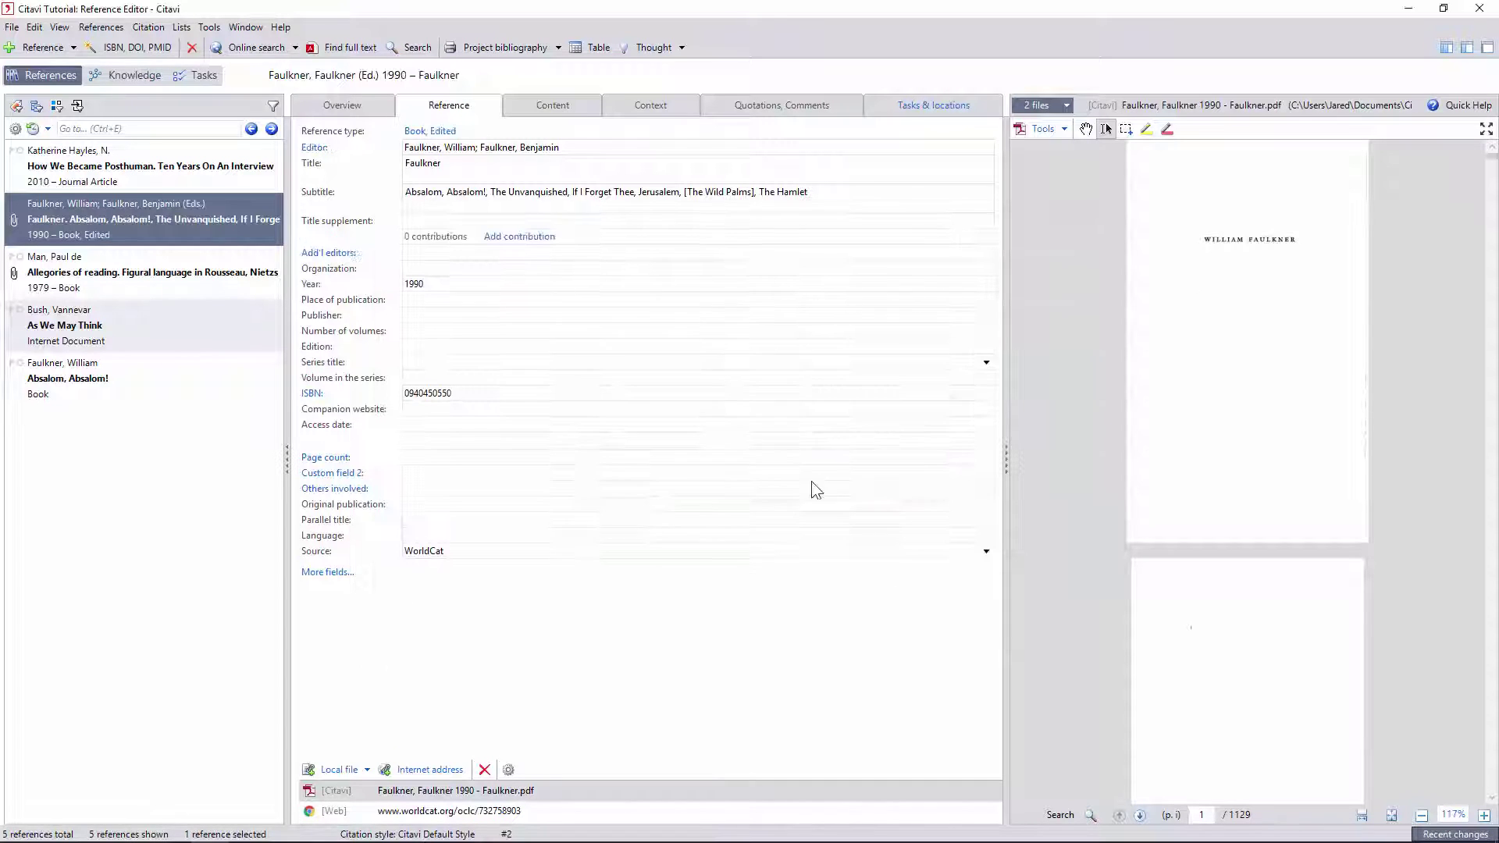
left_click(429, 131)
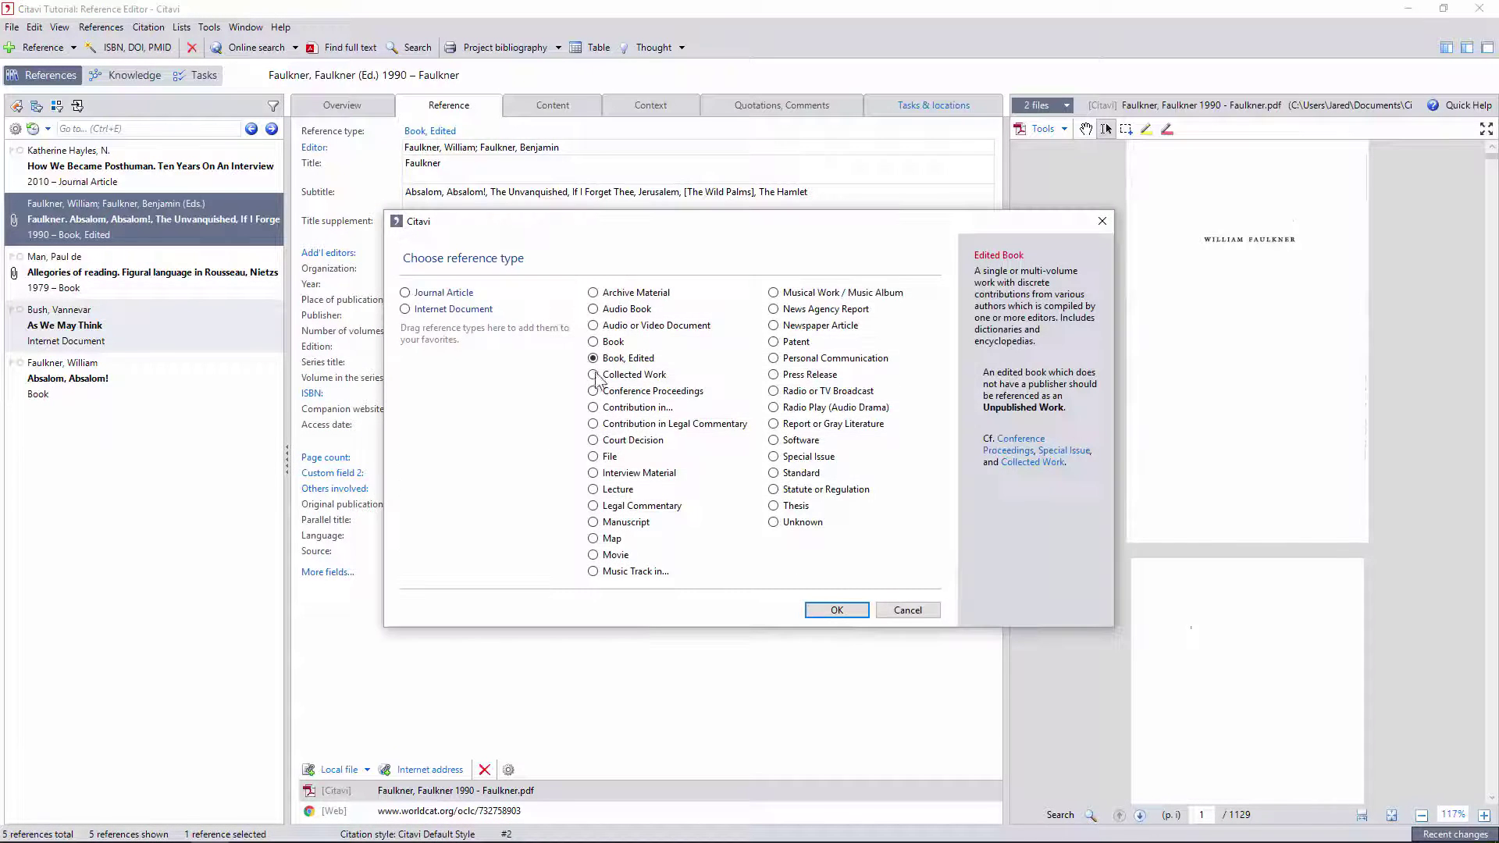
left_click(595, 369)
left_click(836, 610)
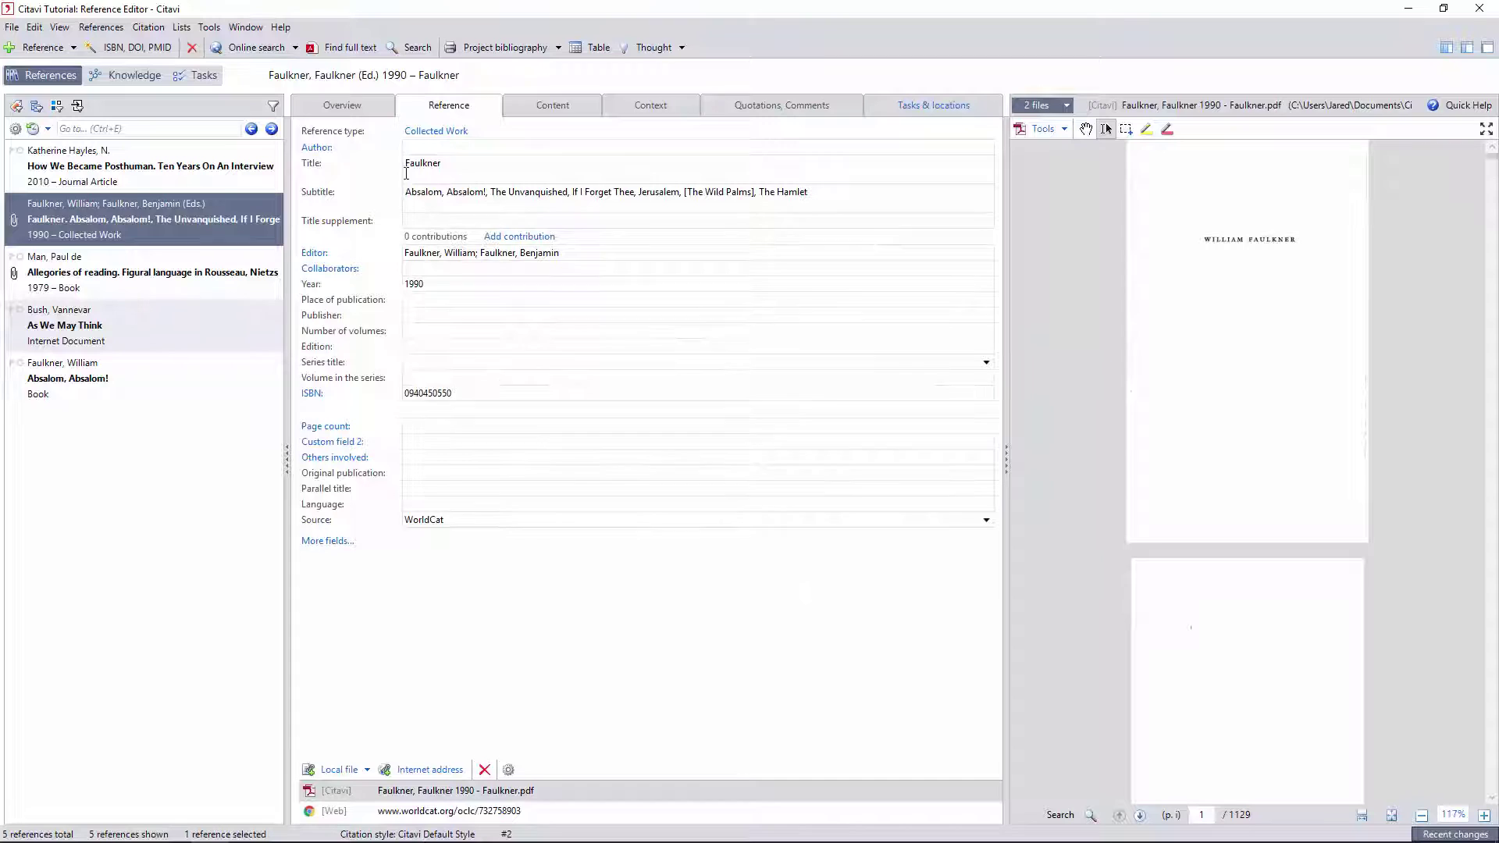
Move the first editor name into the Author field
left_click_drag(480, 257, 405, 253)
key("ctrl+c")
key("BackSpace")
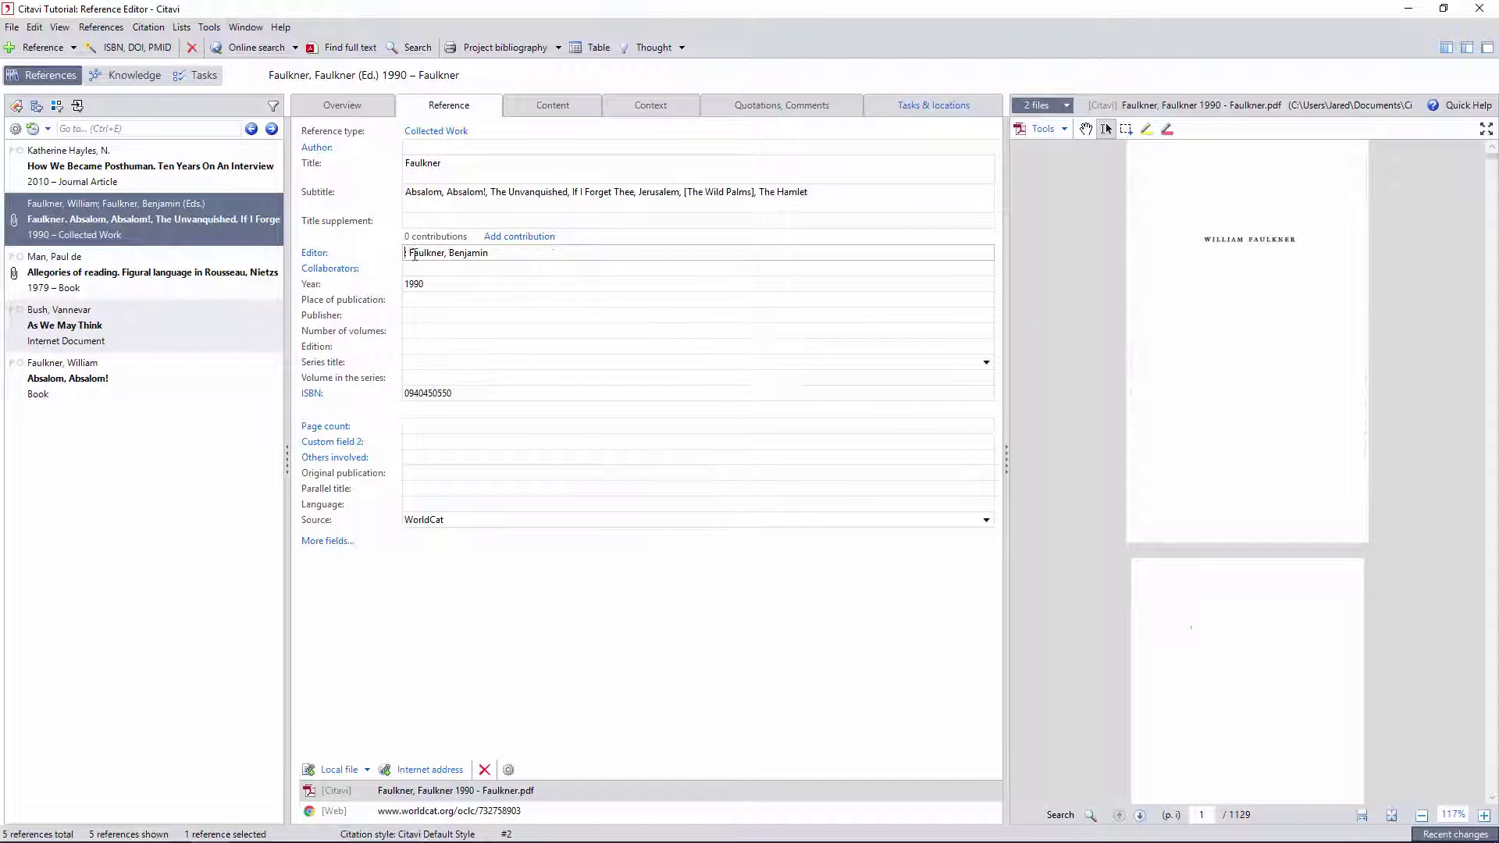
left_click(445, 146)
key("ctrl+v")
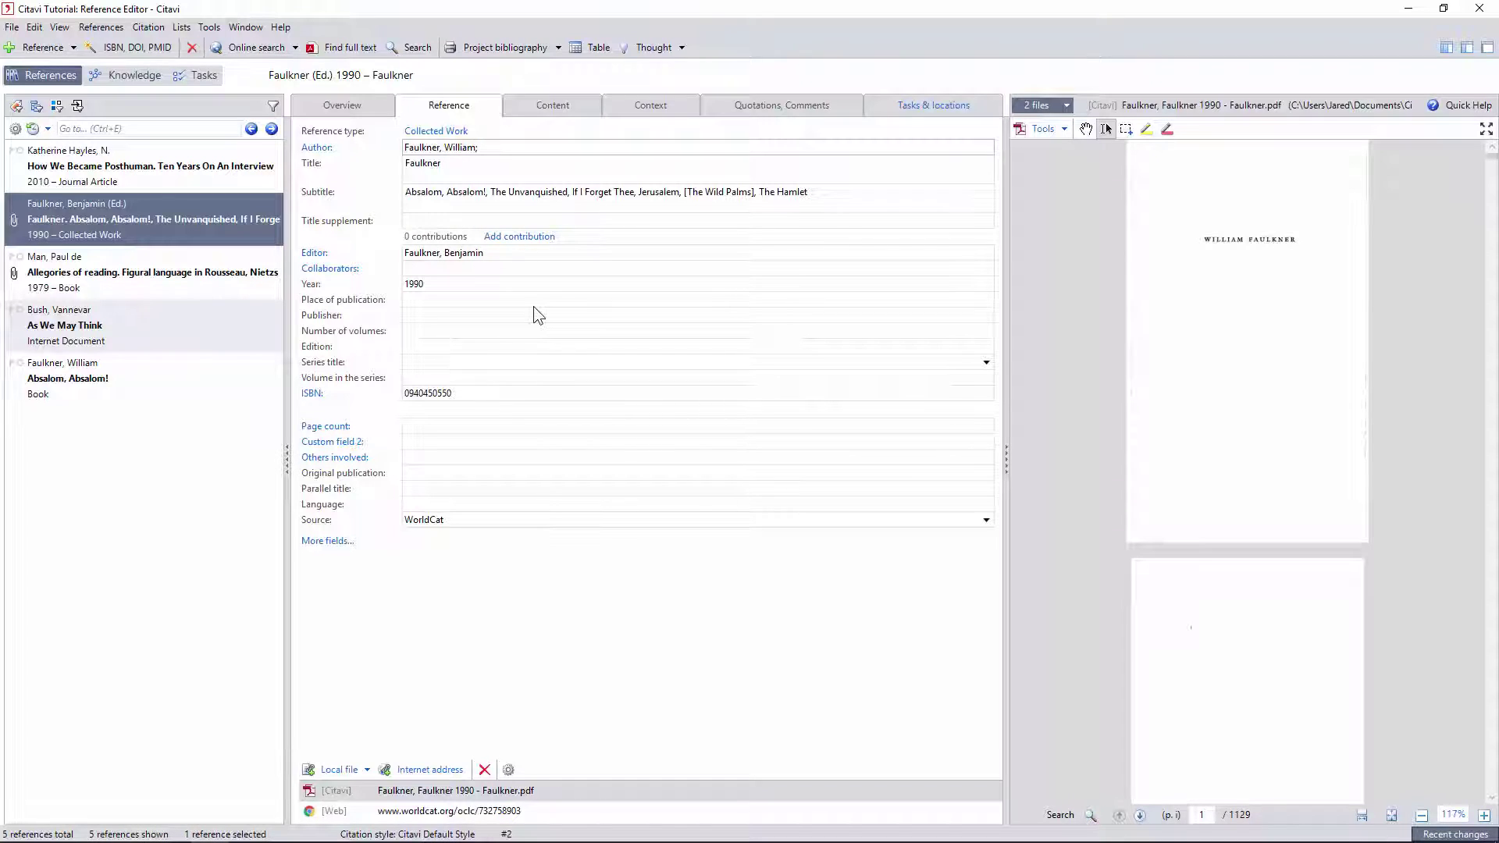
Add the contribution 'Absalom, Absalom!' and retitle the parent volume 'Novels 1936-1940'
left_click(519, 237)
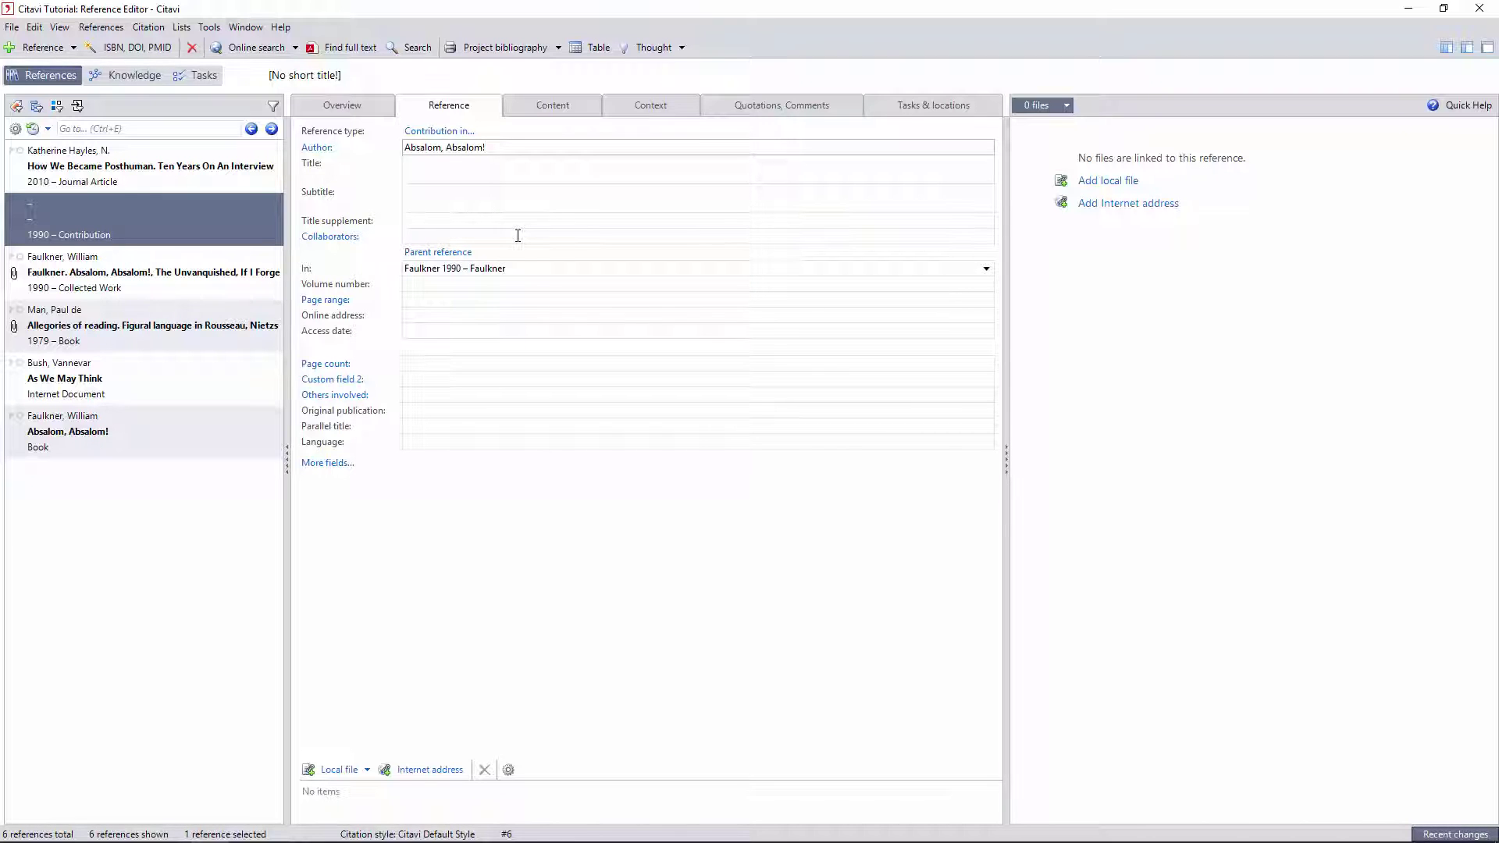
type("Absalom, Absalom!")
left_click(430, 254)
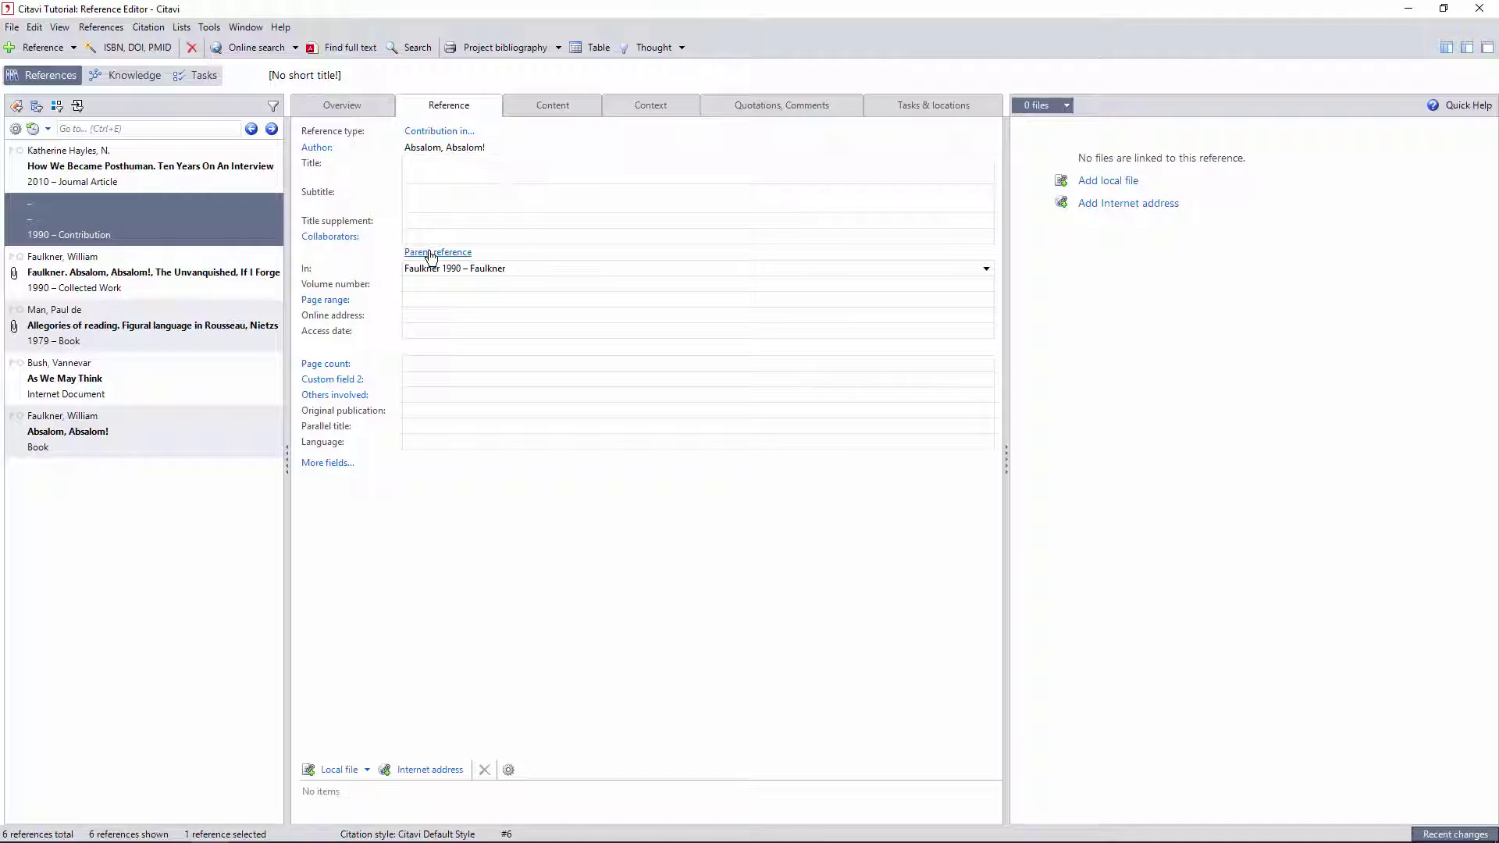
left_click(392, 260)
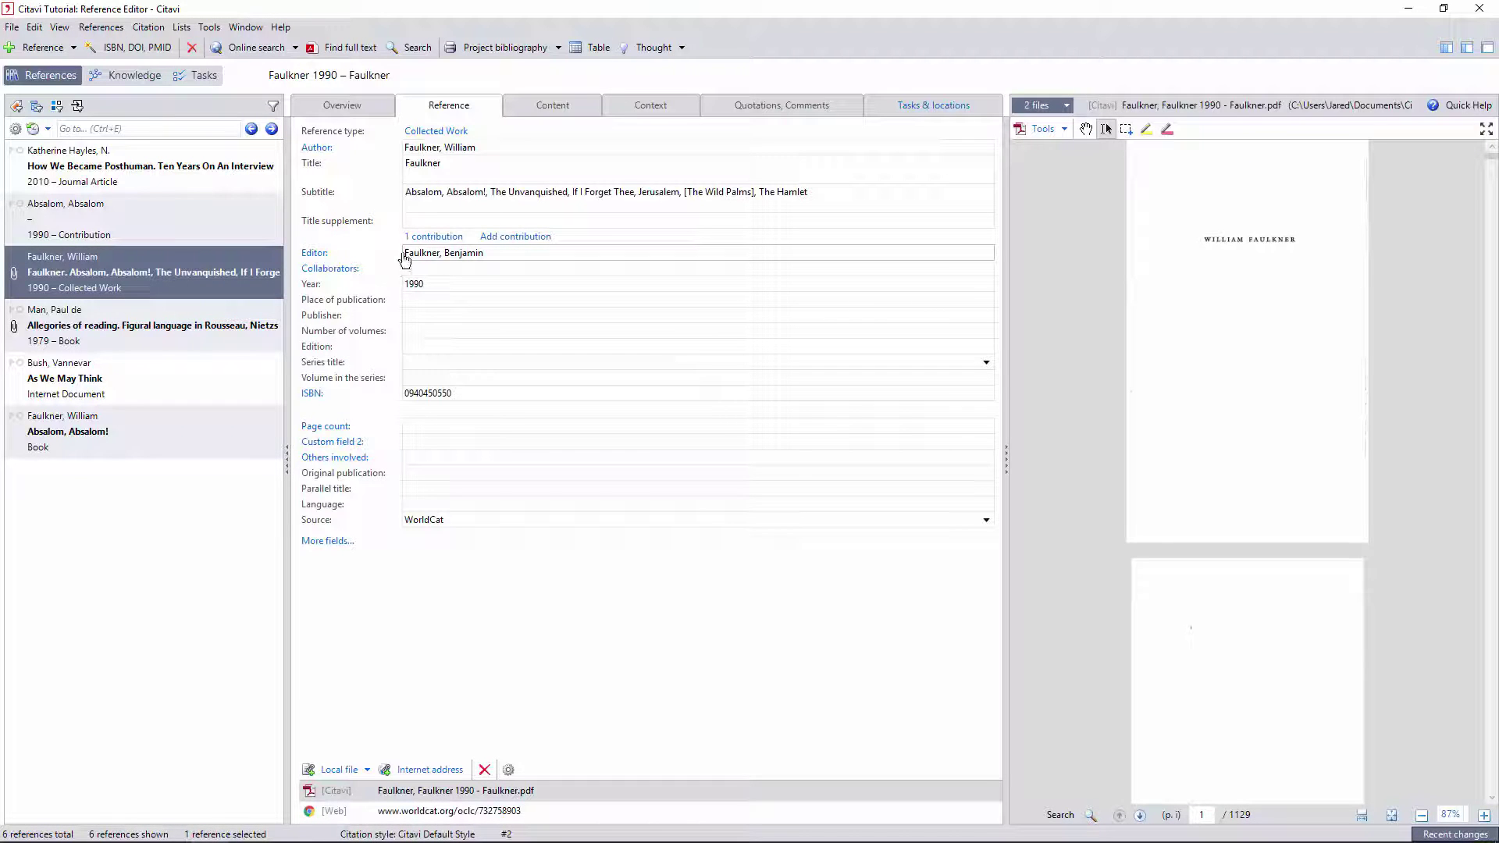
left_click(432, 237)
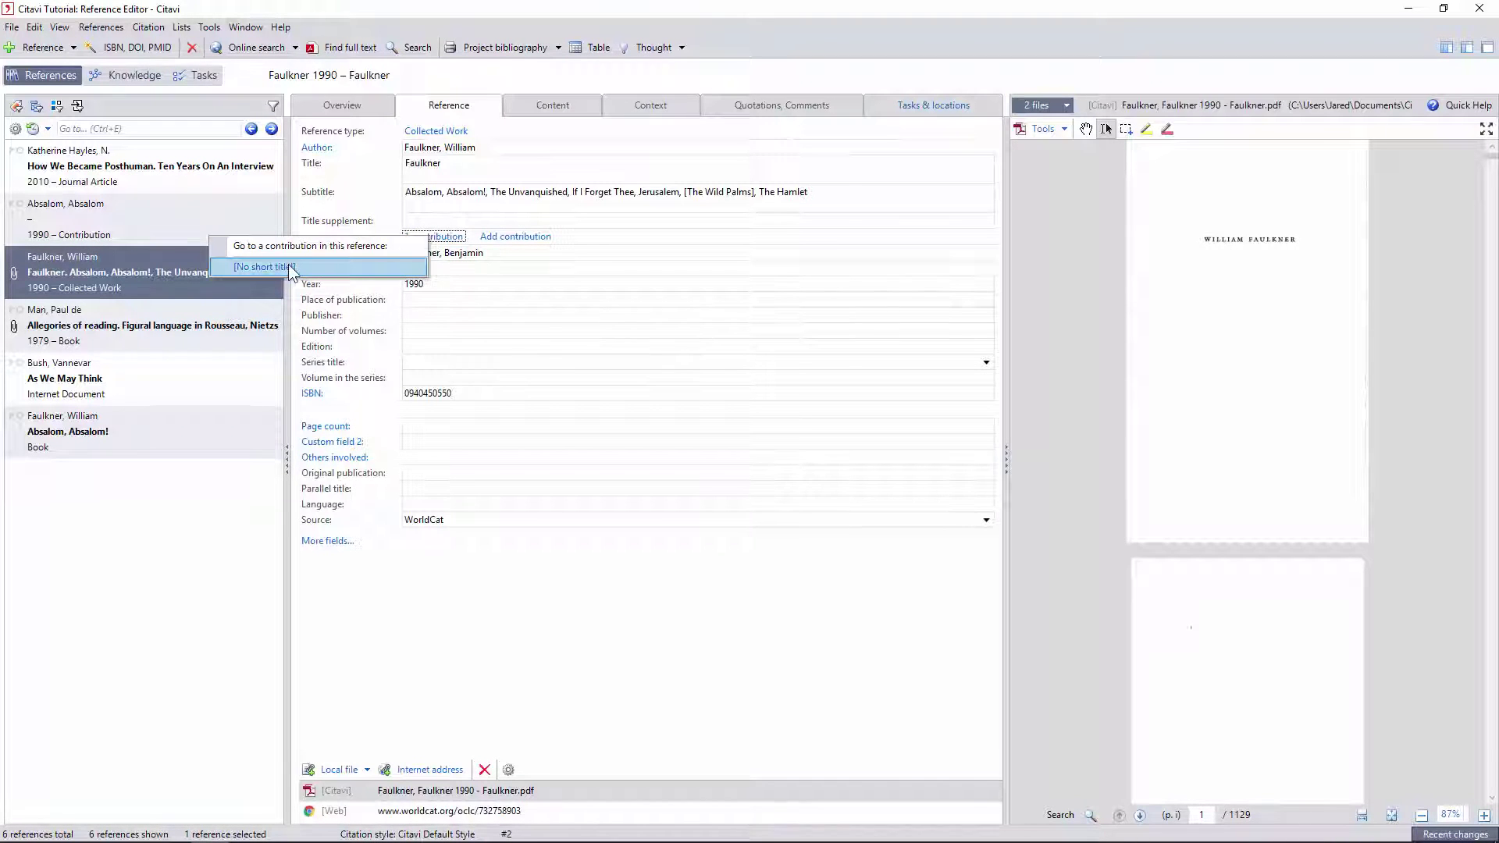
double_click(433, 163)
type("Novels 1936-1940")
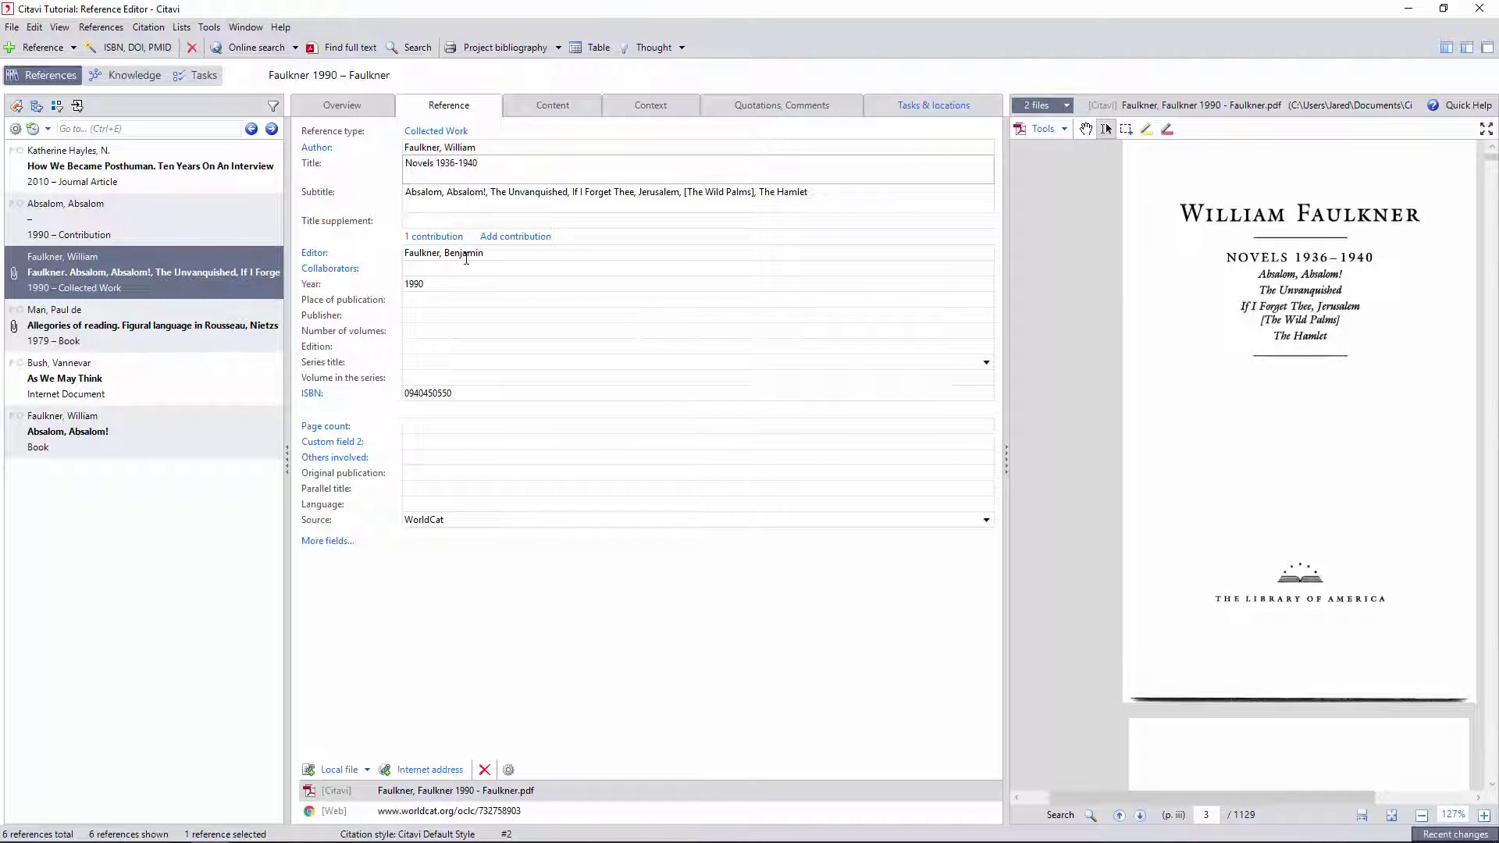
Replace the editors with the title-page names, starting with 'Blotner, Joseph'
left_click(1141, 816)
triple_click(452, 253)
type("Blotner")
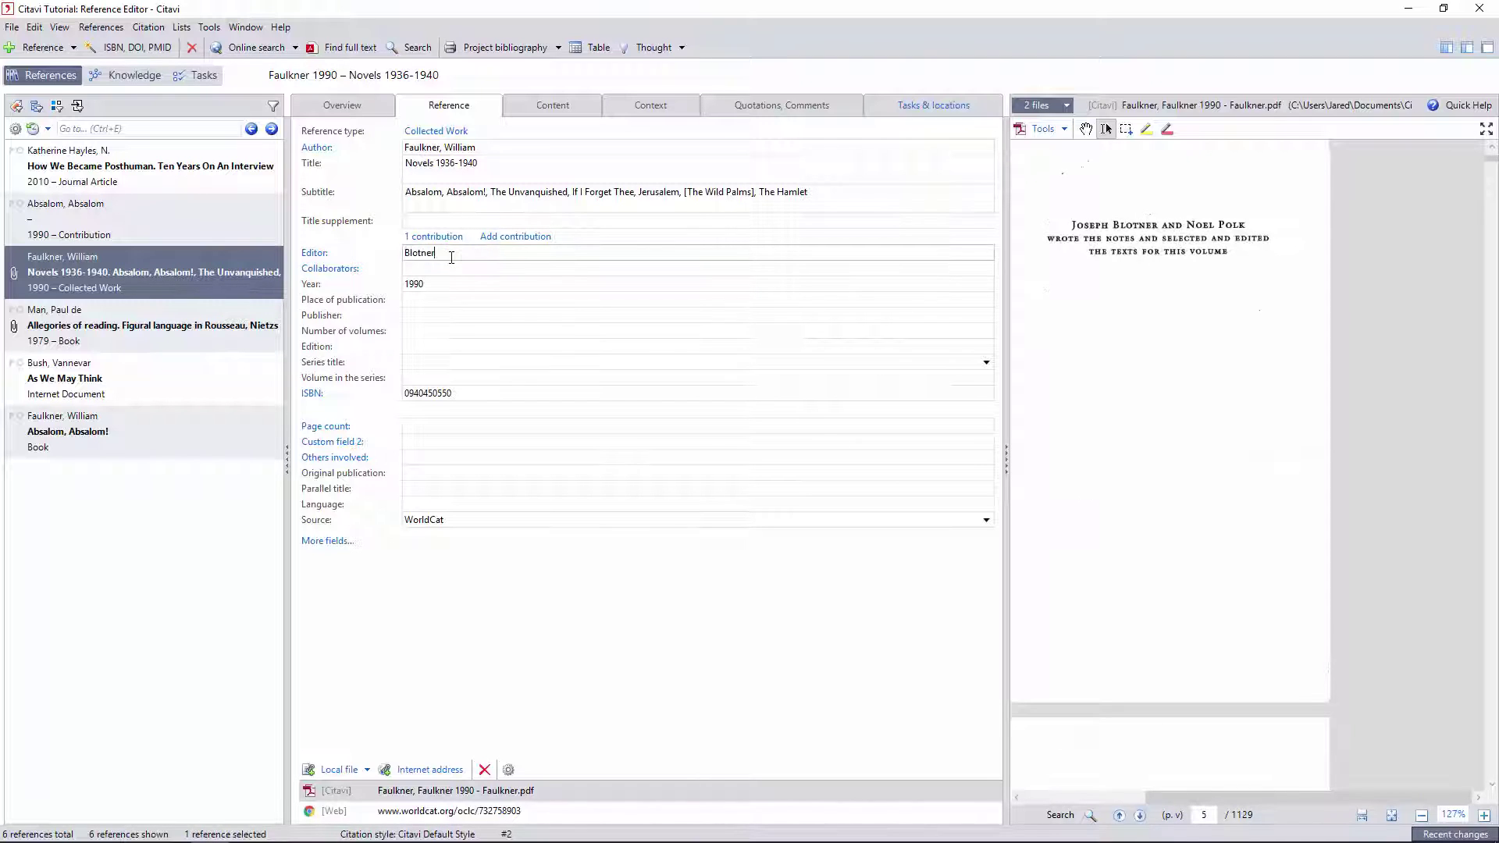
type(", Joseph; Polk, Noel")
left_click(476, 266)
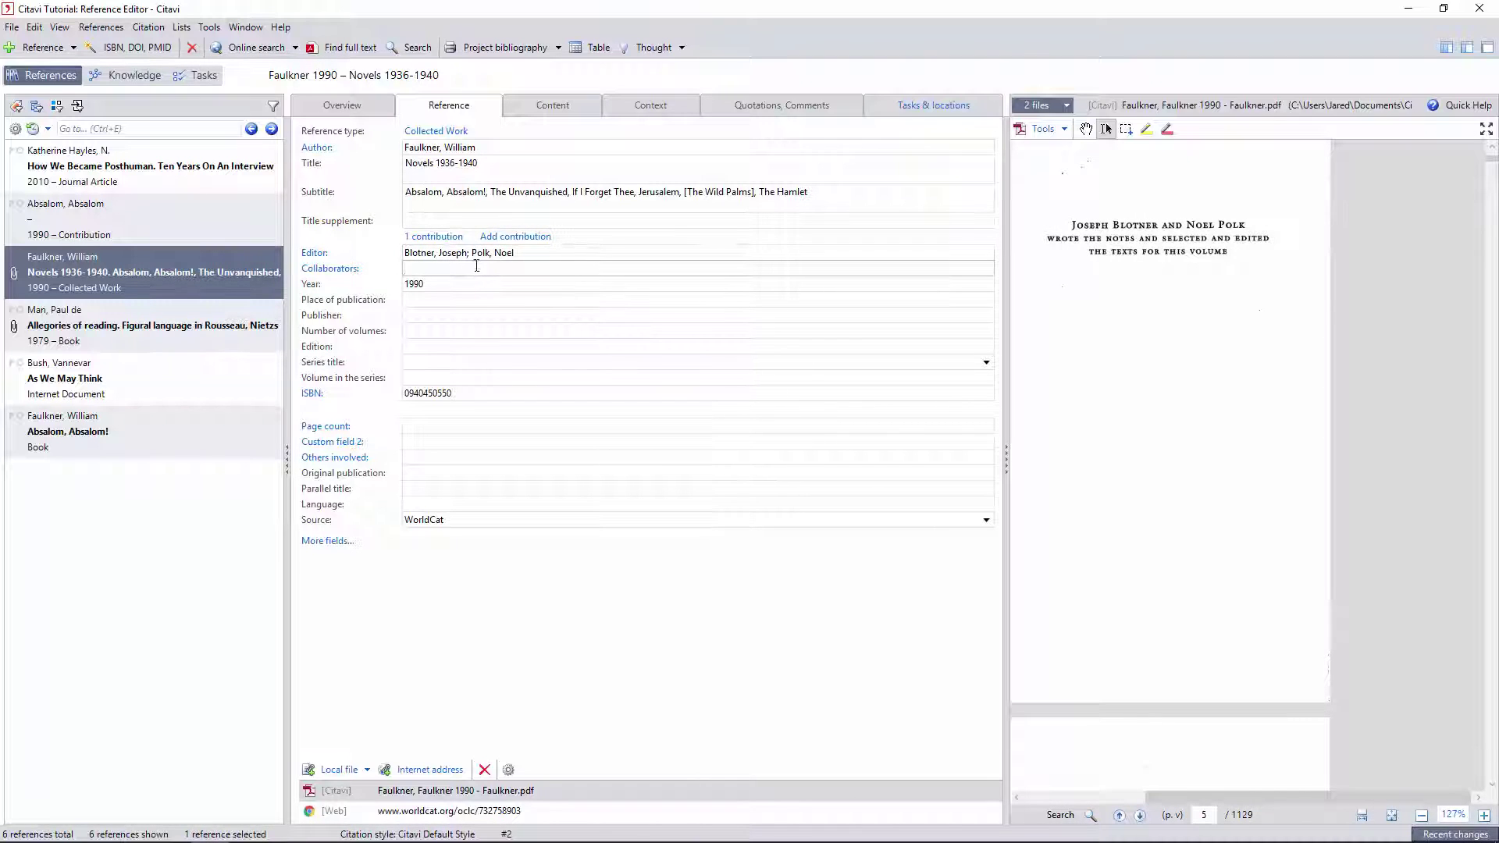
Set original publication to 1936-1940 for Novels and 1945 for As We May Think
double_click(447, 164)
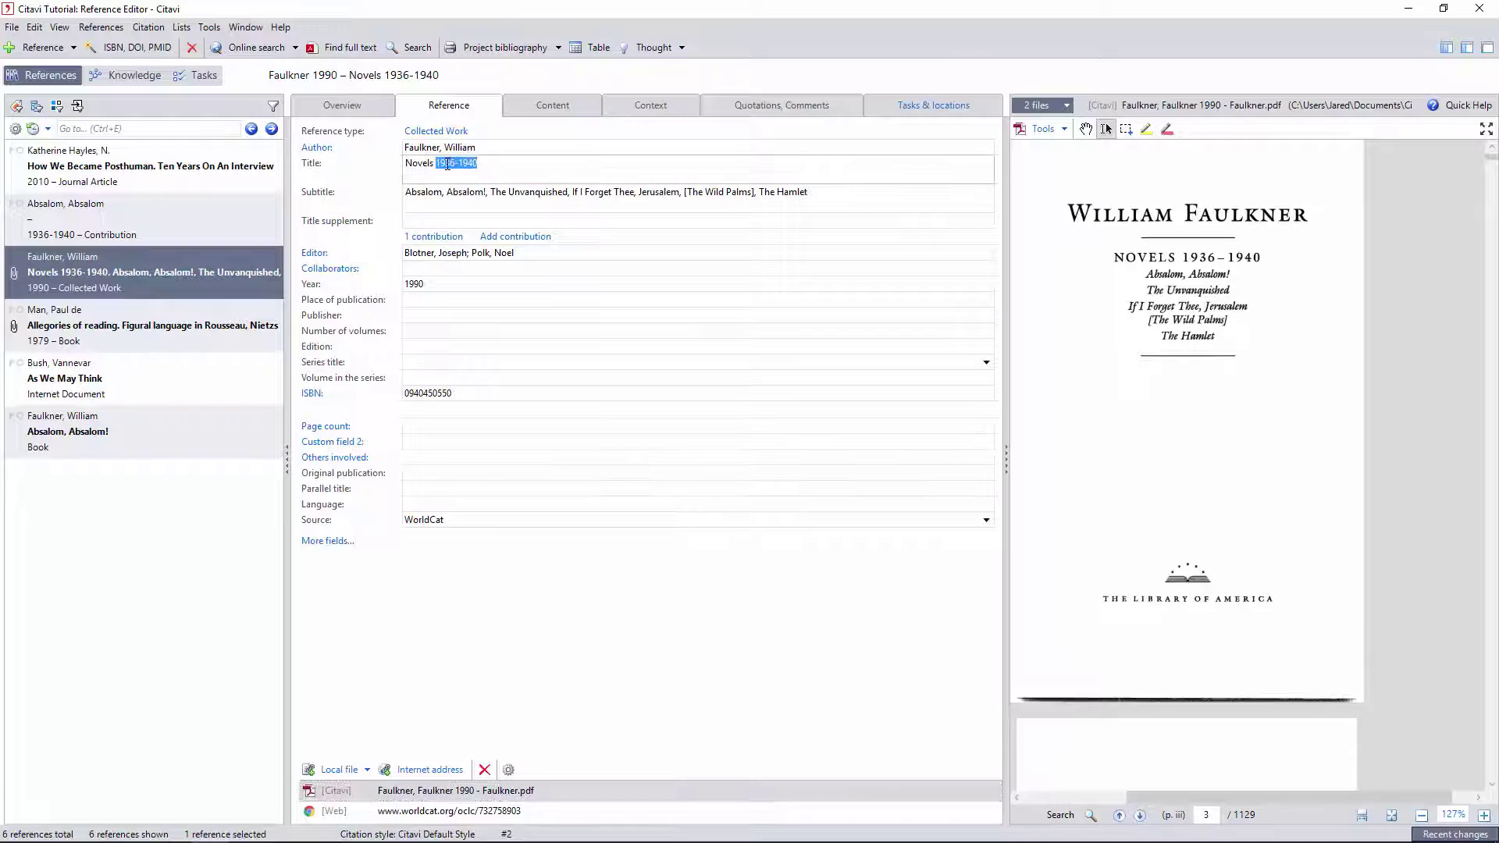
left_click_drag(456, 163, 425, 473)
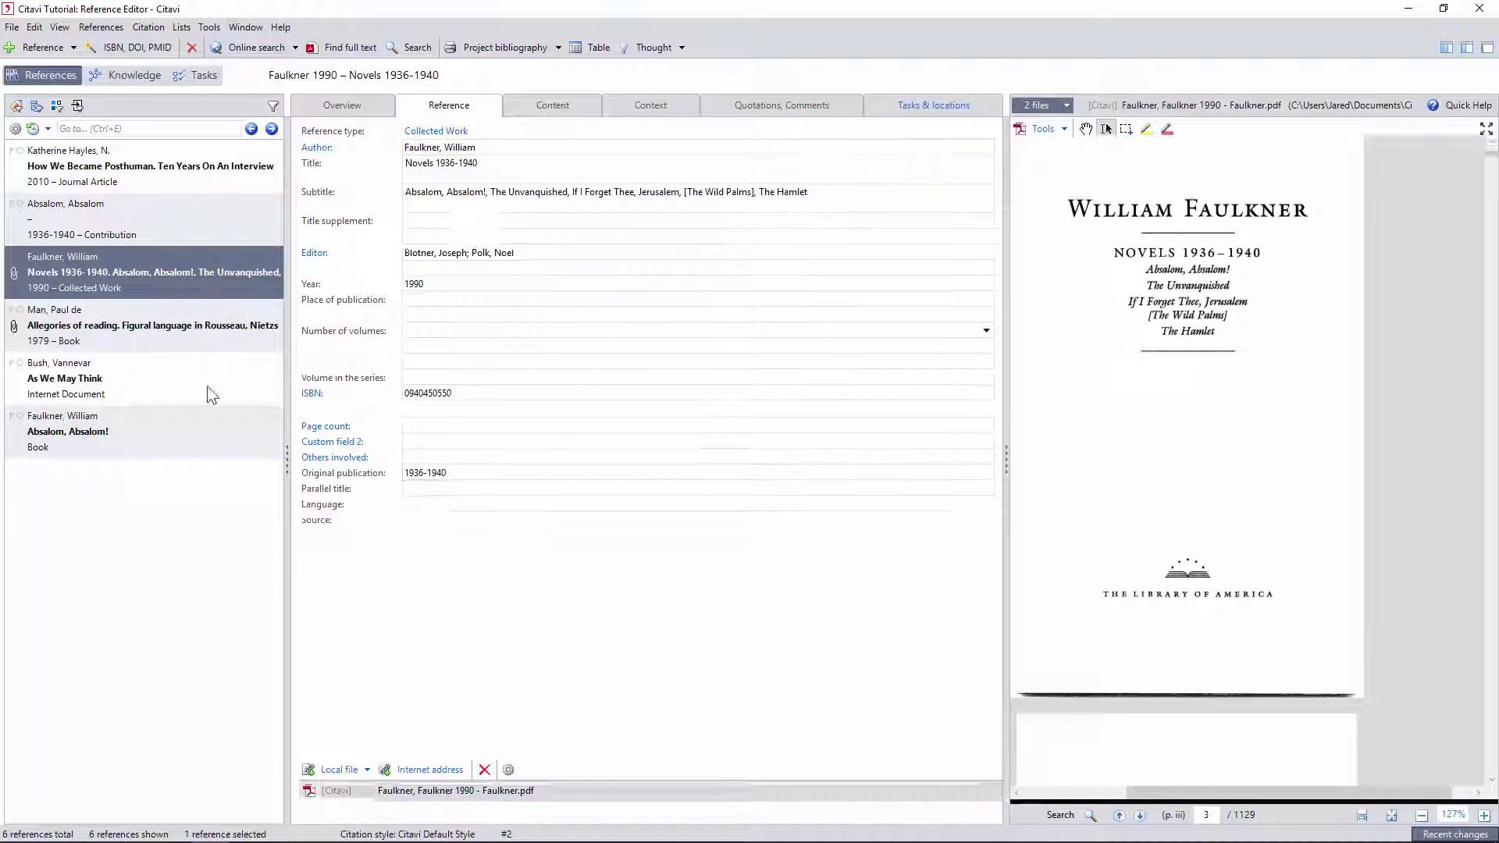
left_click(208, 385)
left_click(414, 472)
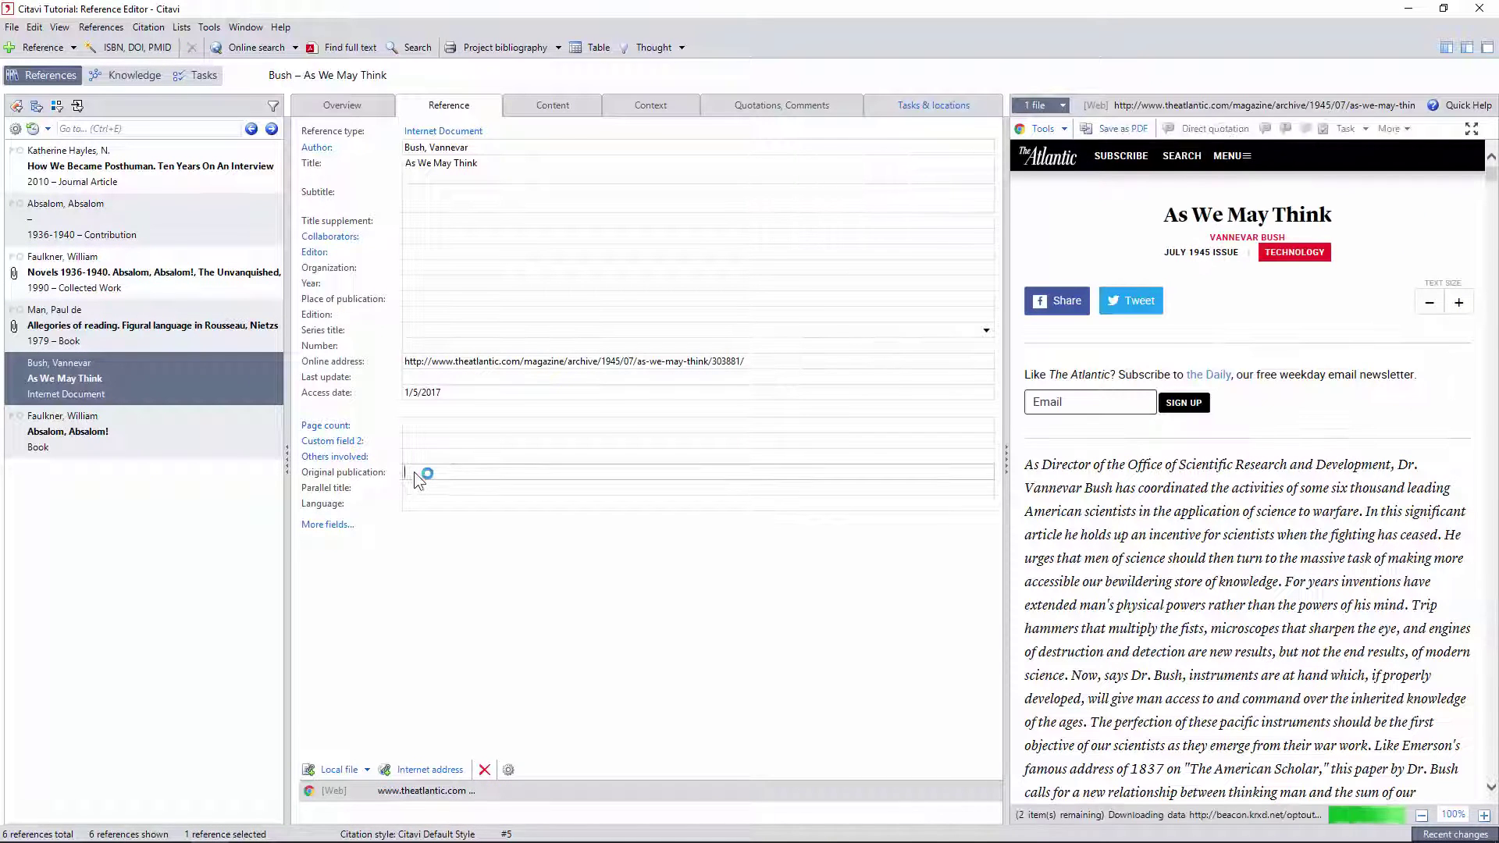
type("1945")
Enable 'Year derived includes Original publication' in the Formatting options
left_click(209, 27)
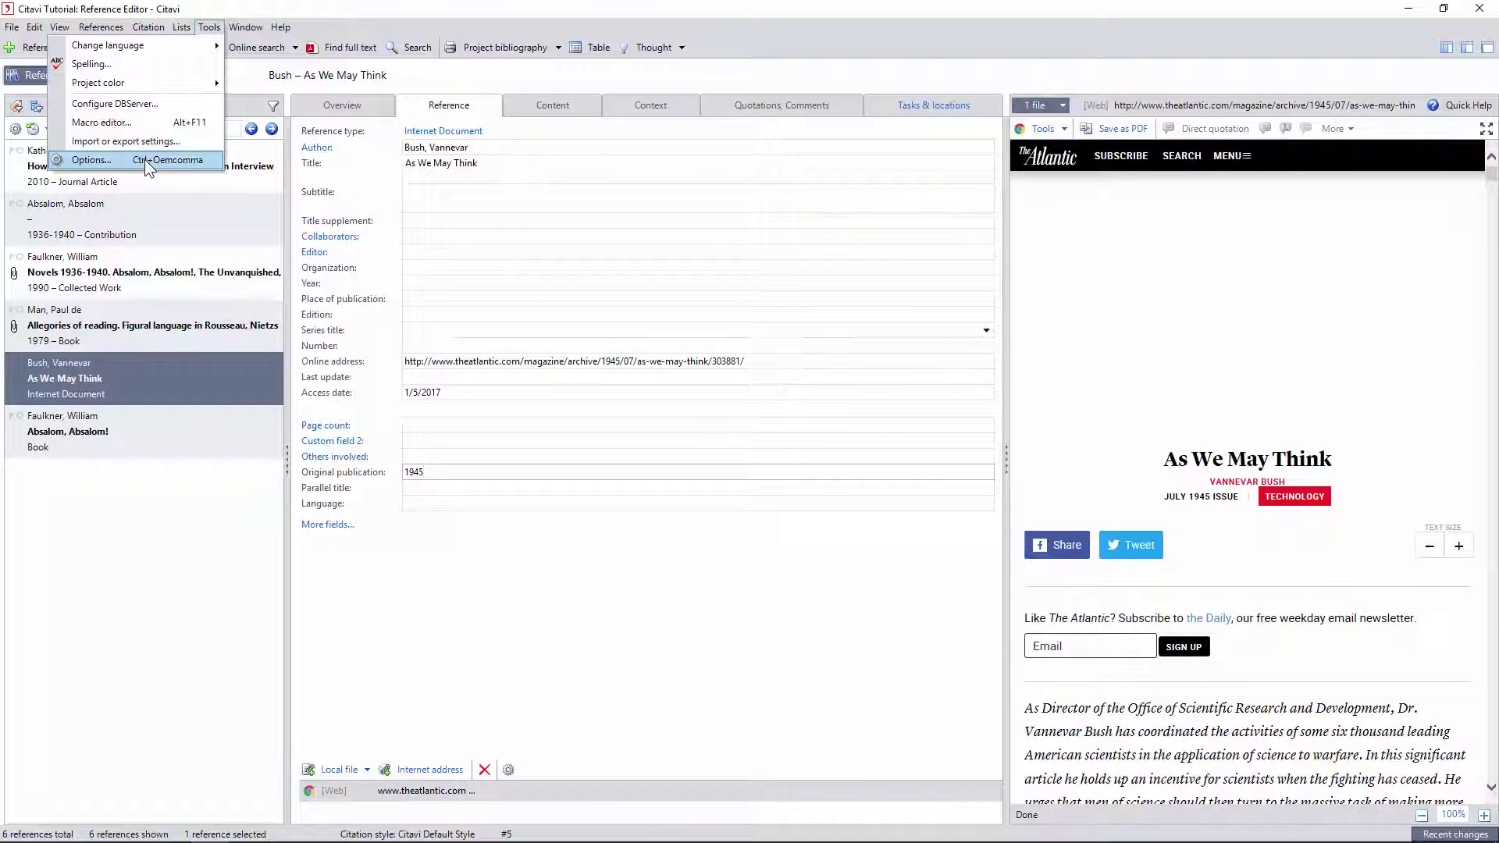
left_click(91, 160)
left_click(424, 375)
left_click(494, 511)
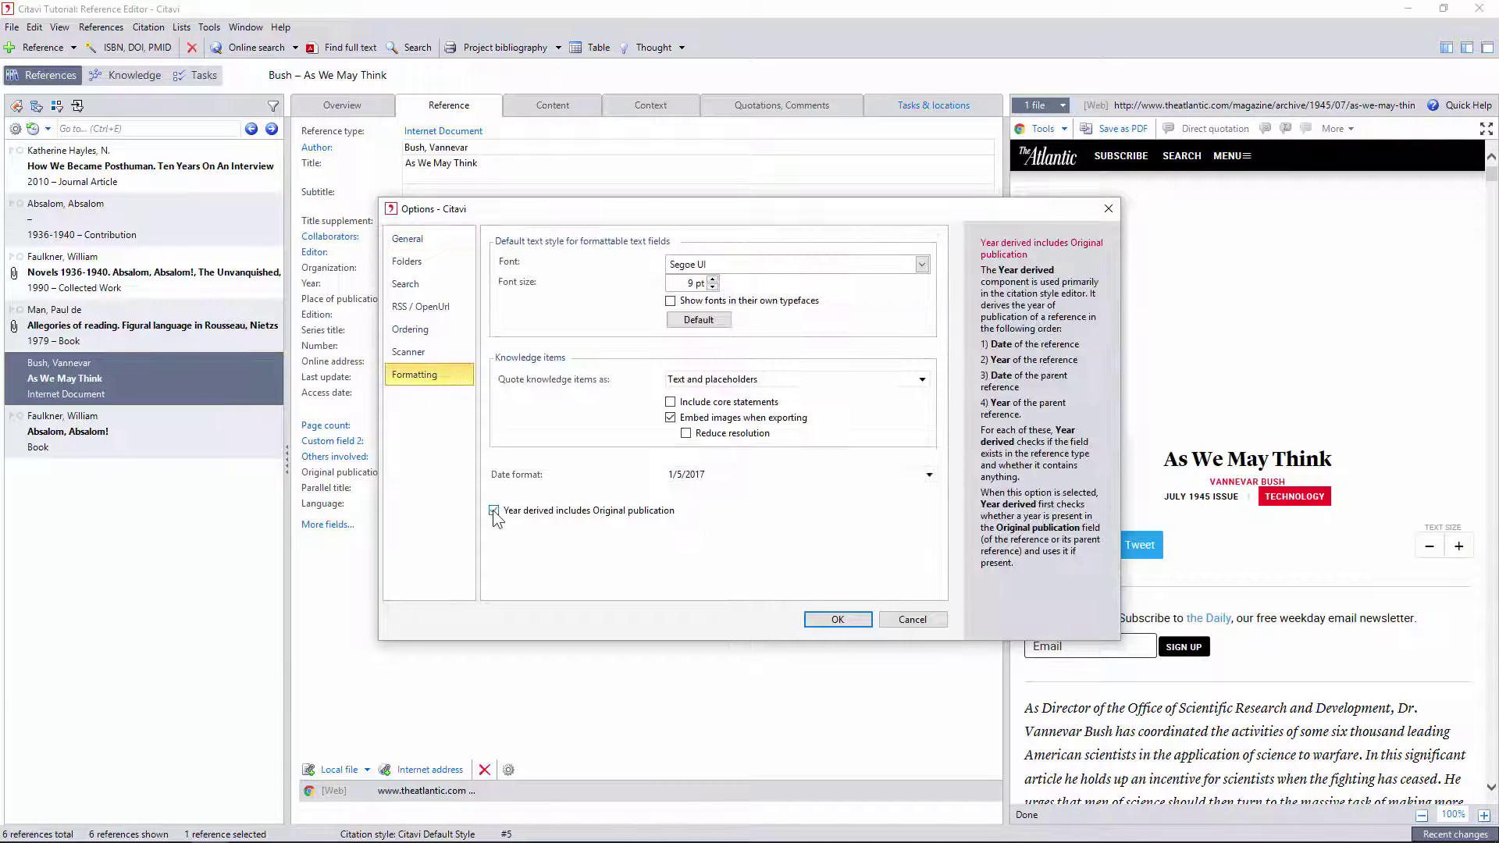
left_click(837, 619)
left_click(181, 263)
left_click(189, 161)
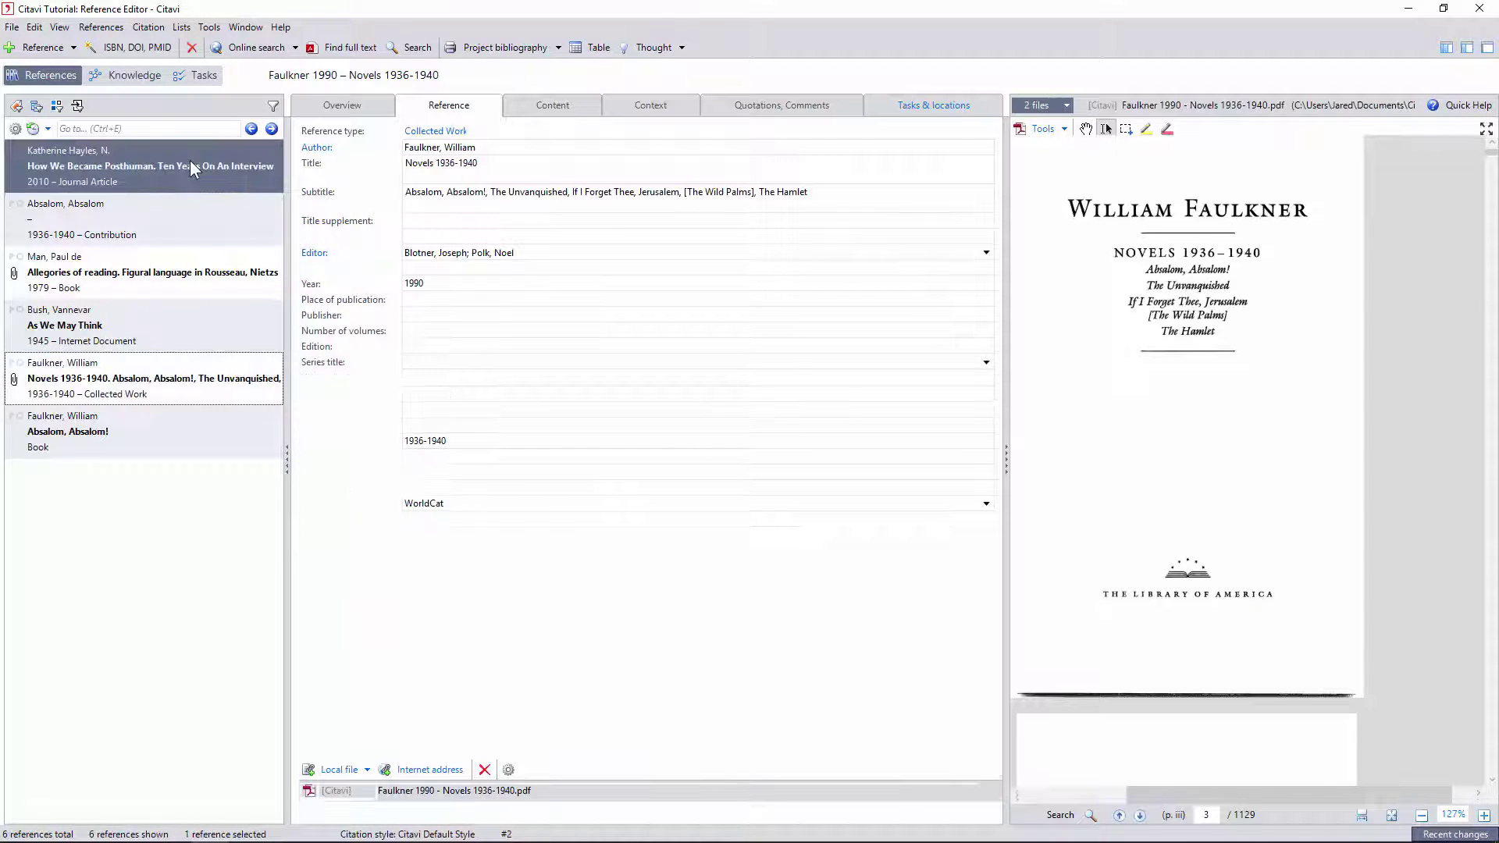
Sort the reference list by year, oldest on top, and select Novels 1936-1940
right_click(190, 161)
mouse_move(186, 193)
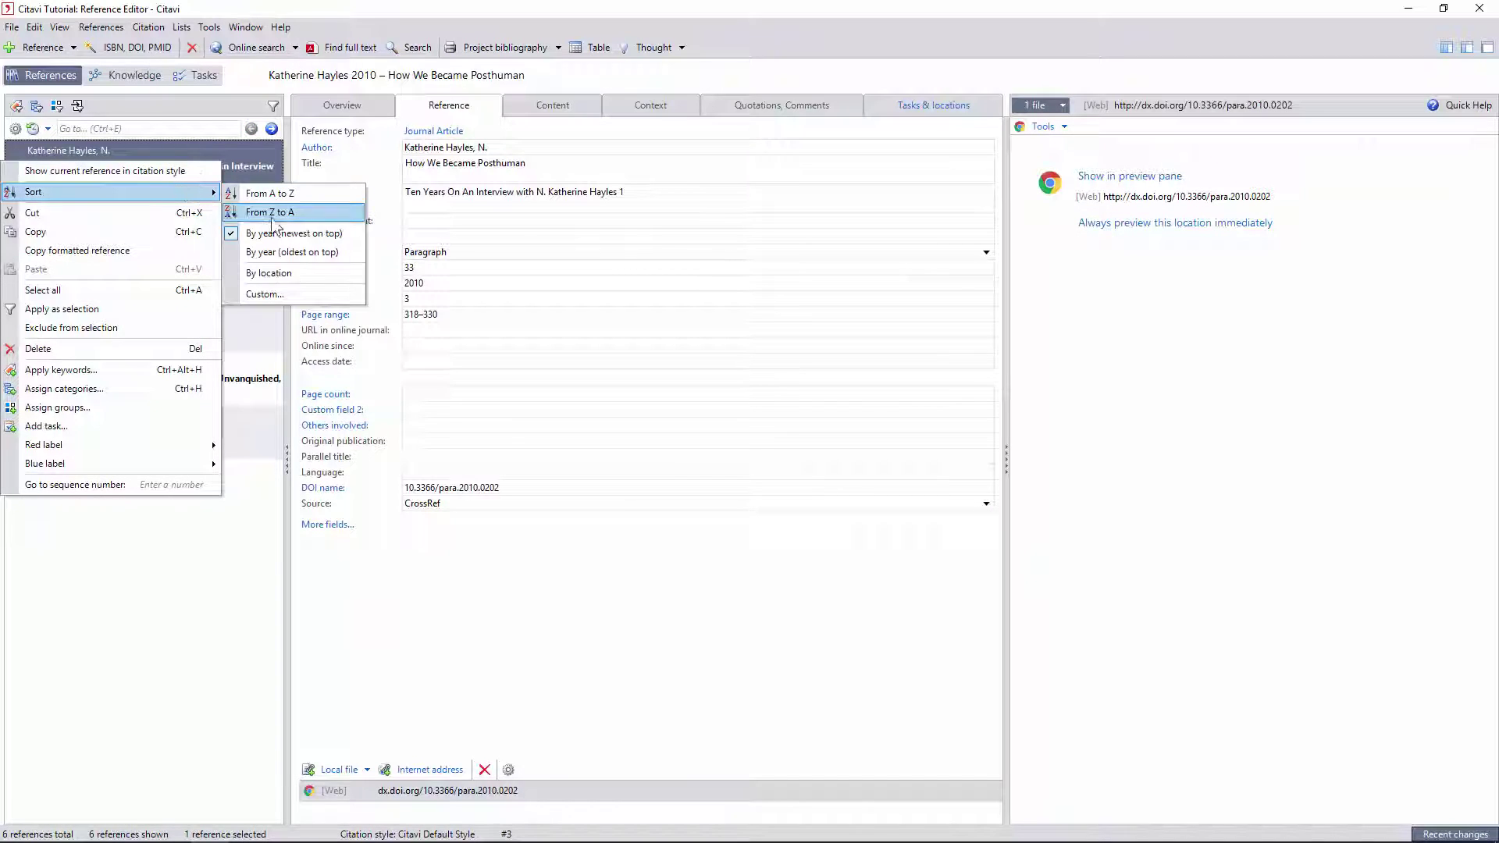
left_click(280, 253)
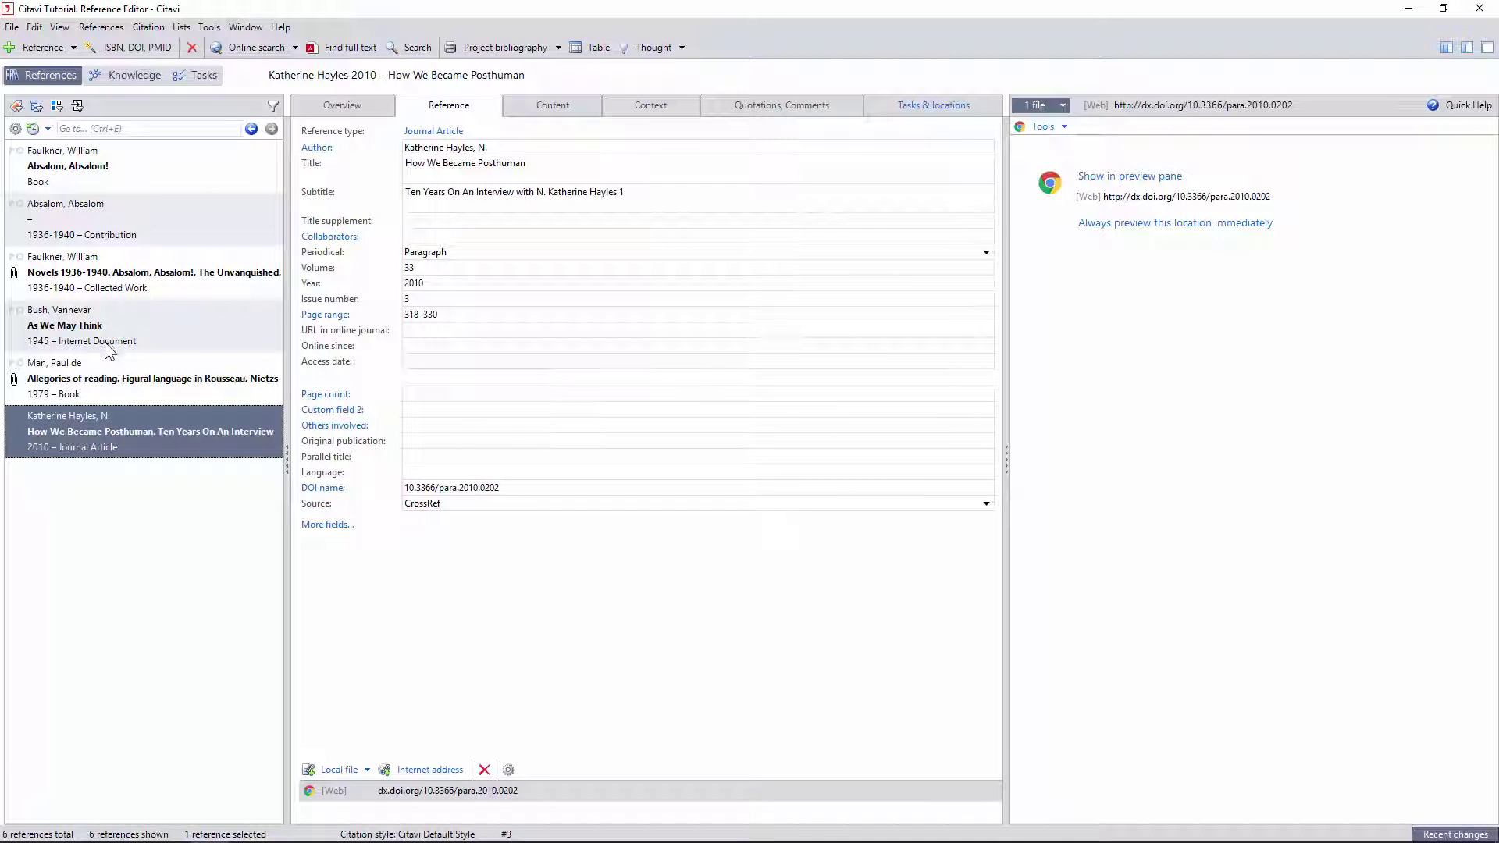
left_click(68, 289)
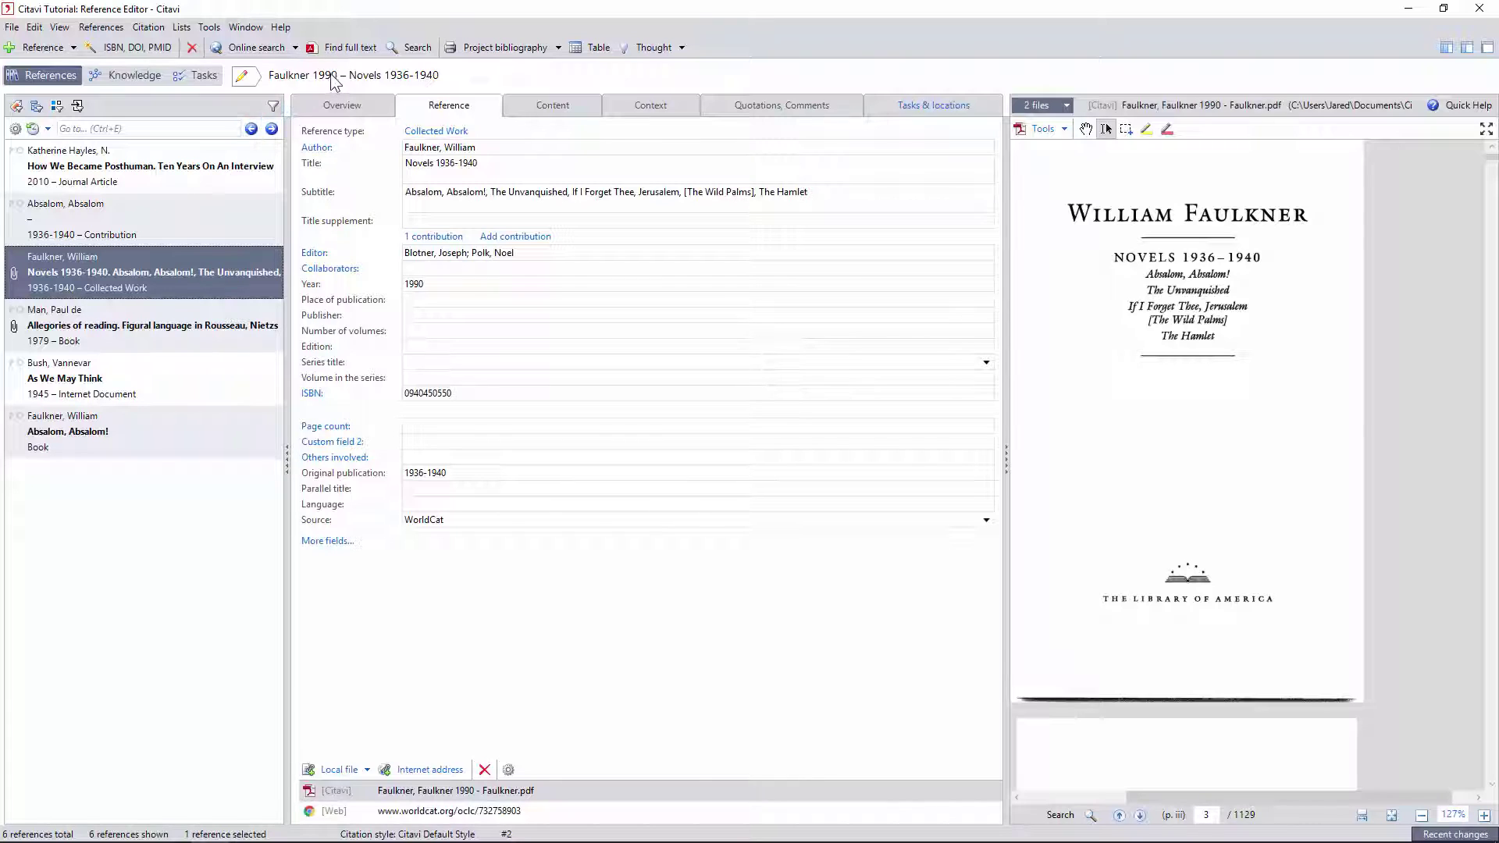
Rename all files in the project using each reference's Citavi short title
left_click(508, 770)
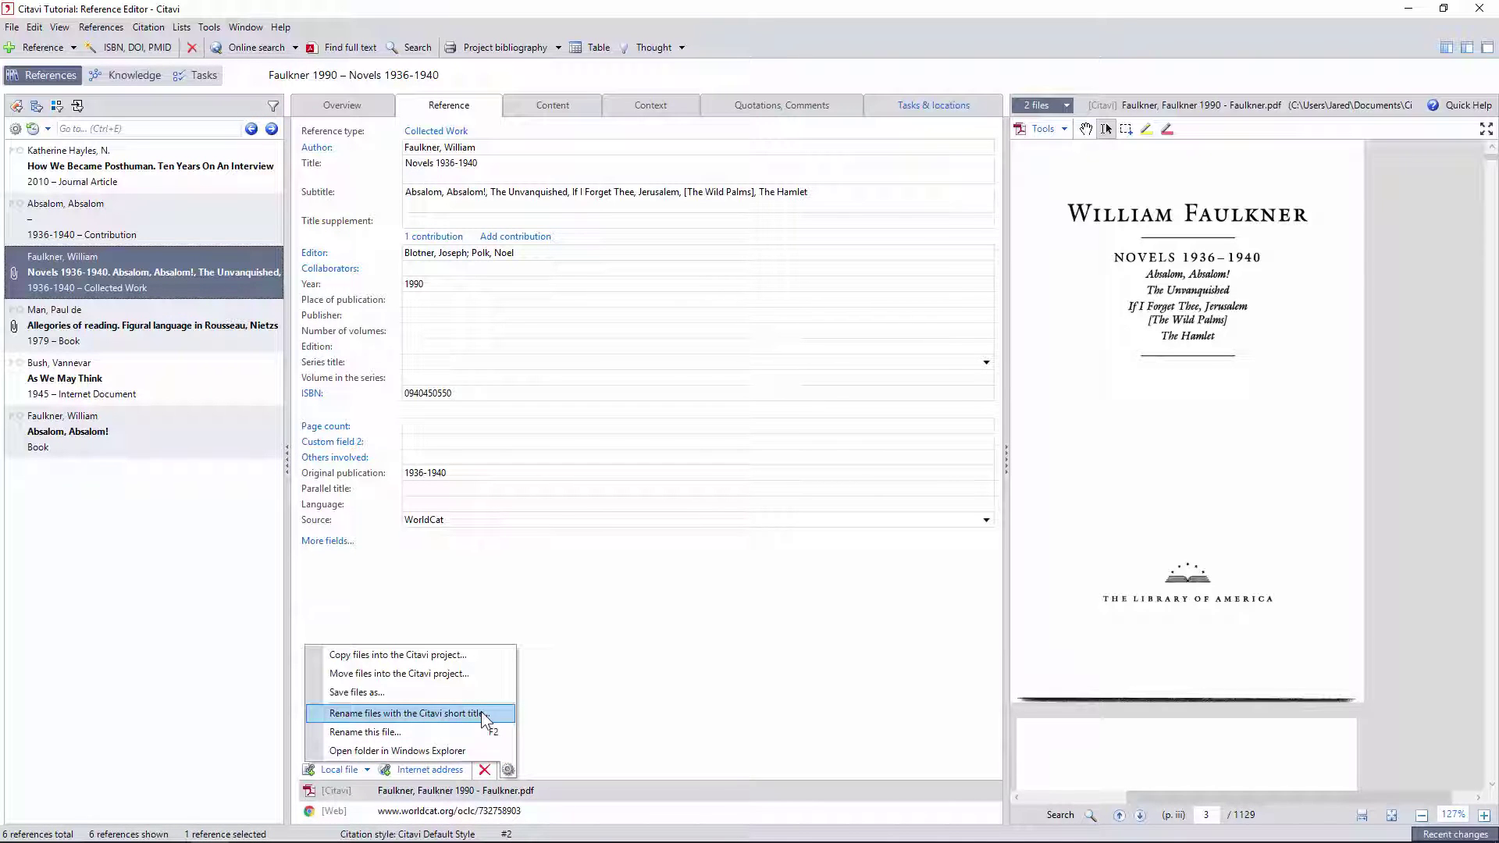
left_click(482, 715)
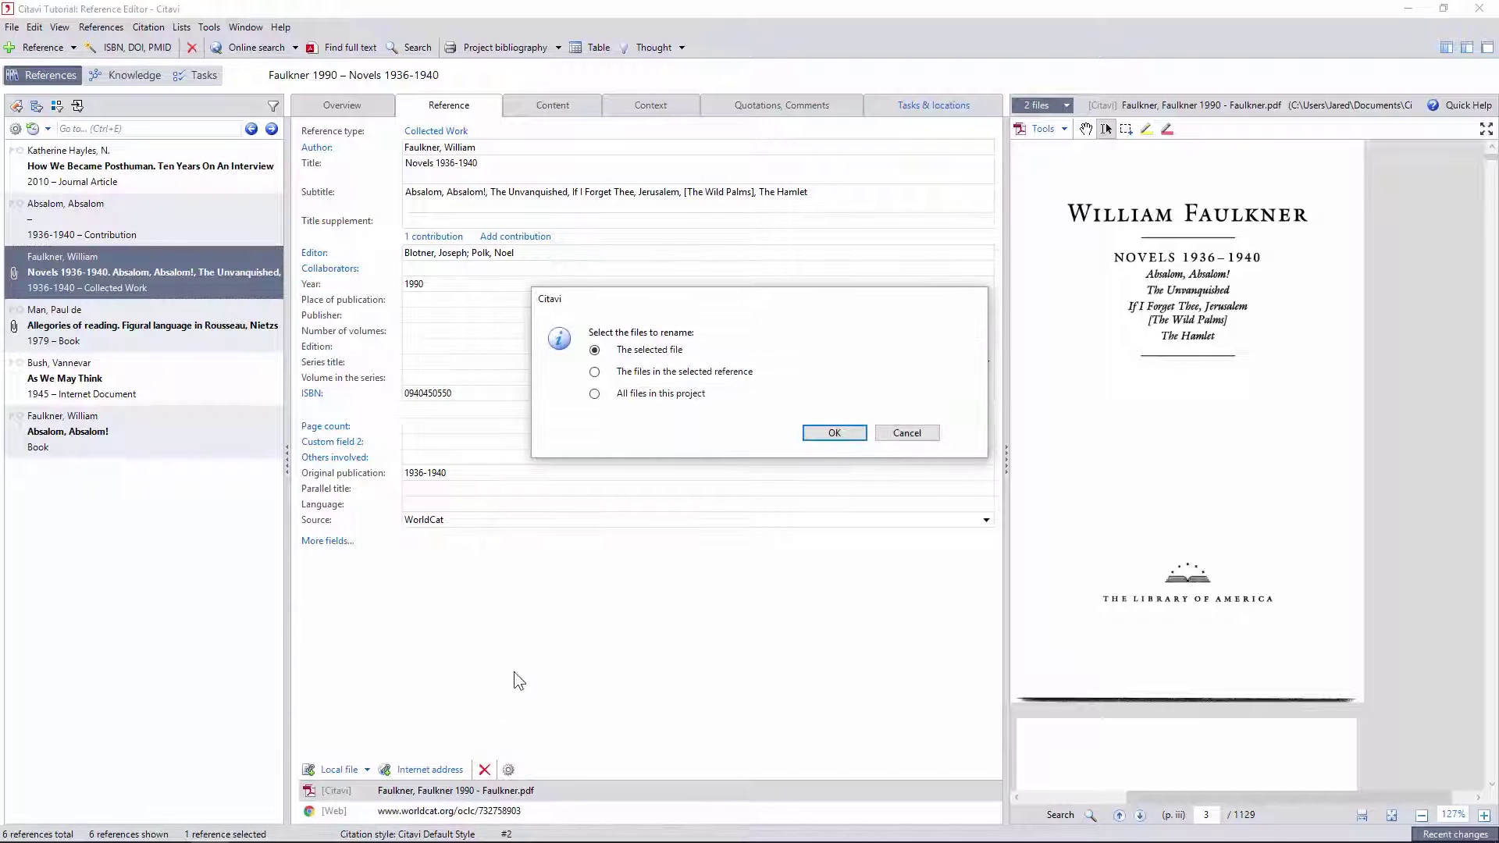
left_click(595, 395)
left_click(826, 431)
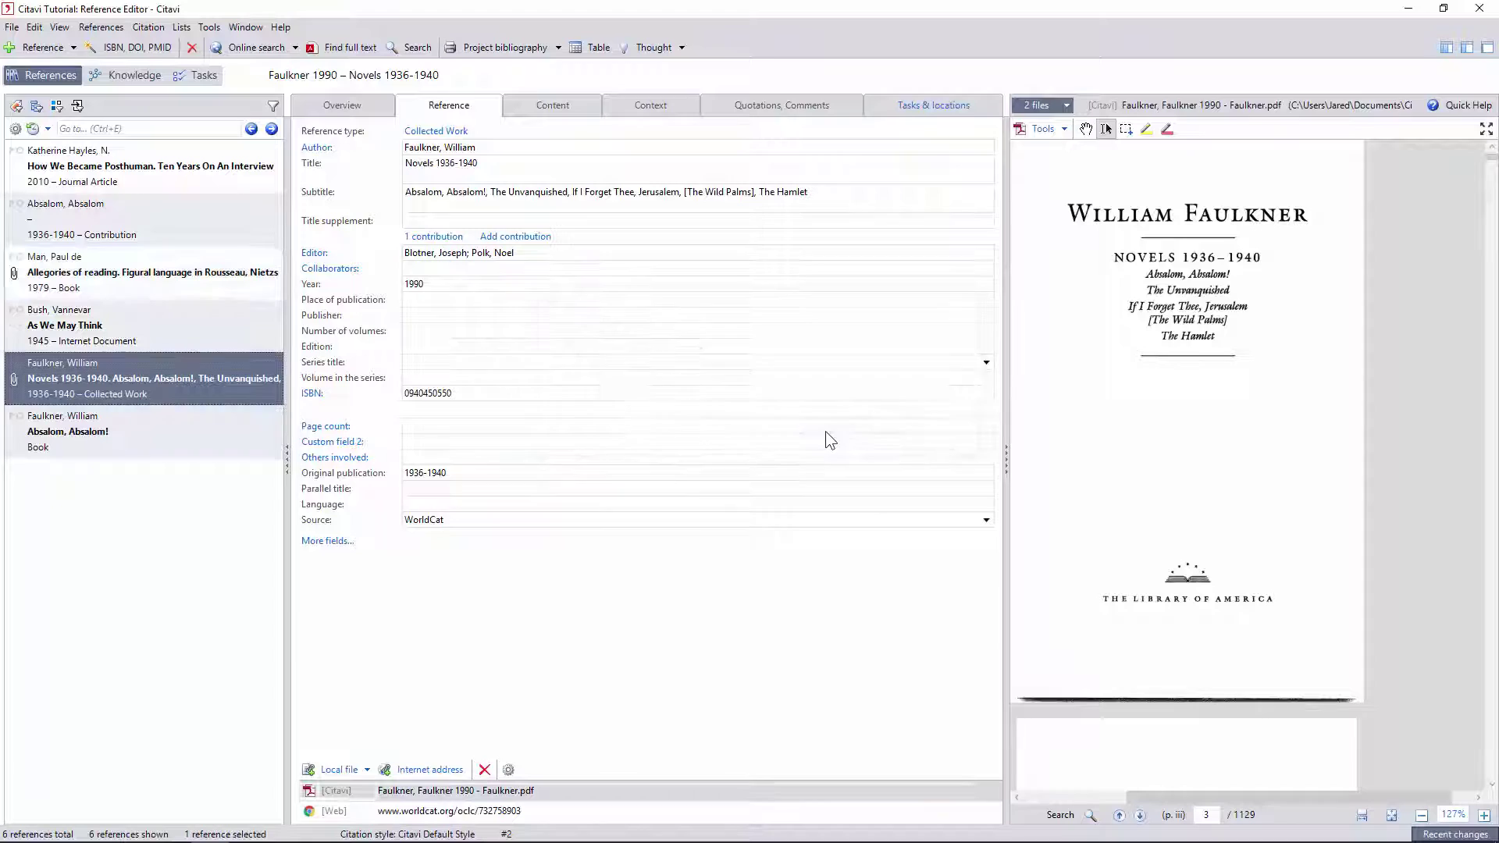
Browse the reference's tabs through to Tasks & locations
left_click(551, 104)
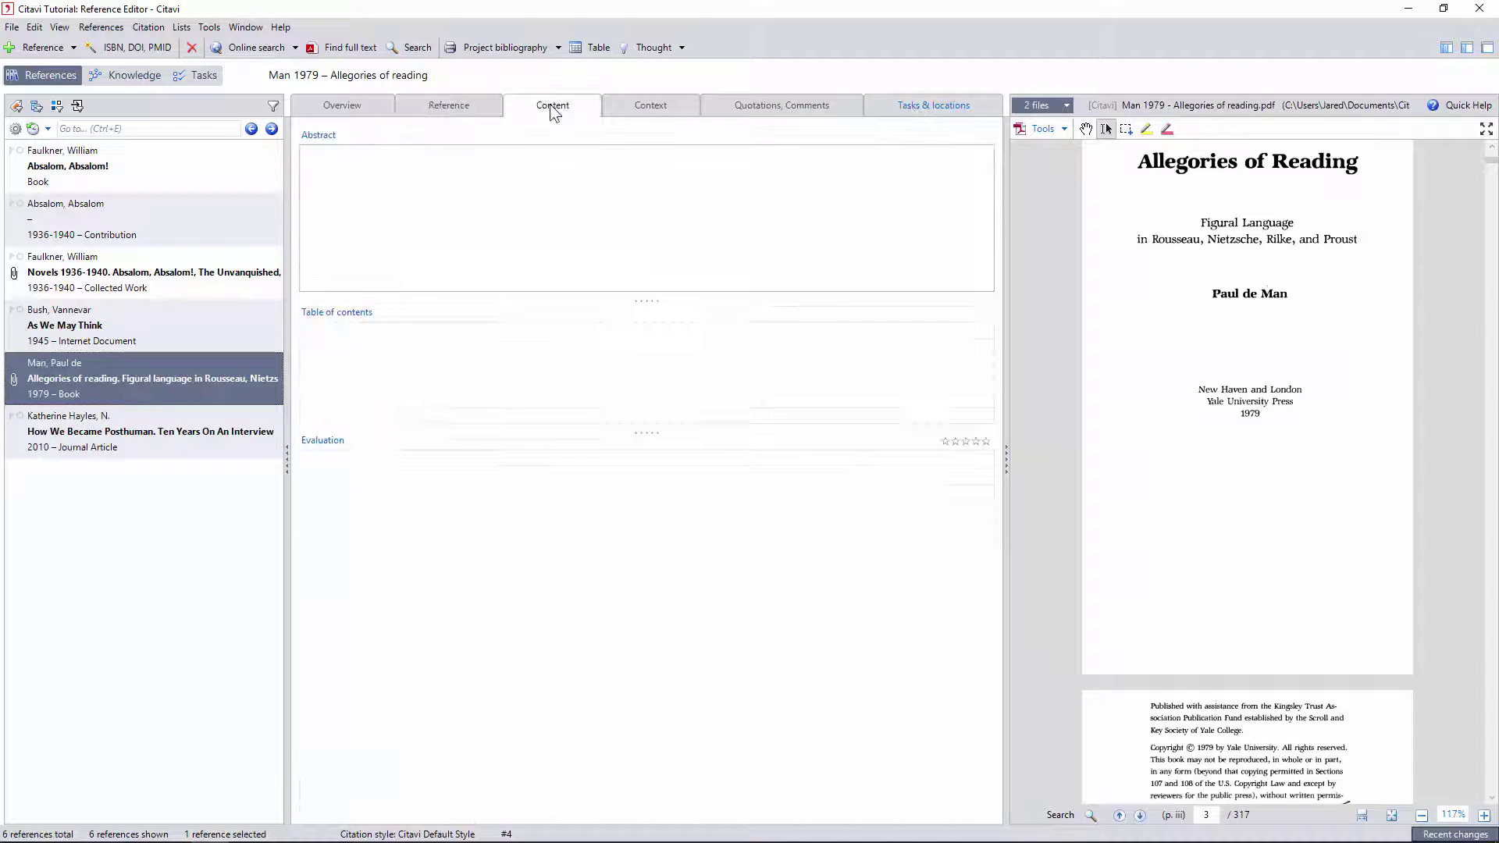
left_click(664, 105)
left_click(773, 107)
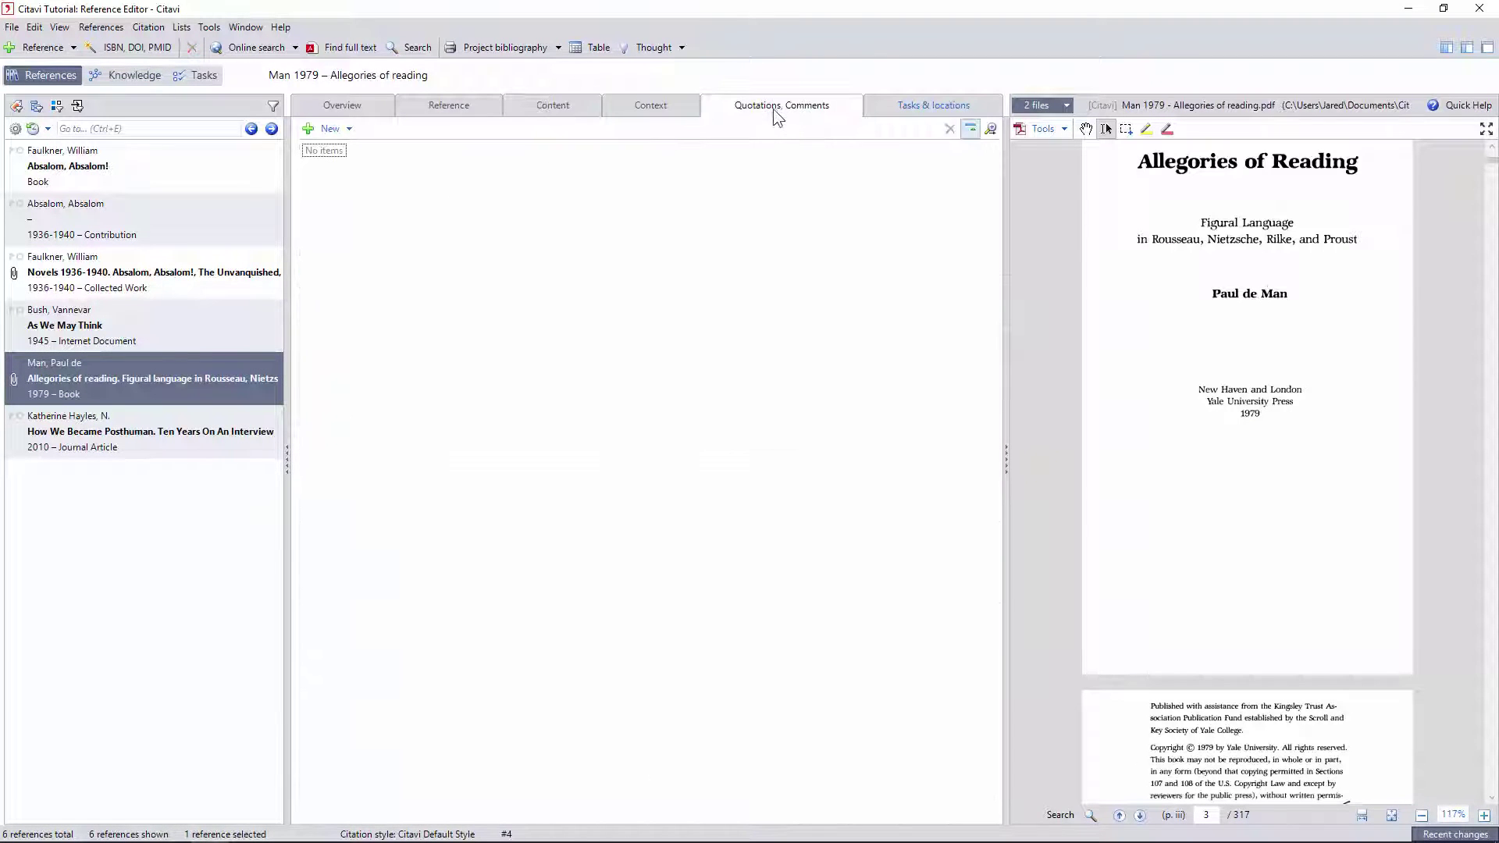
left_click(921, 108)
Add a high-importance Read task due January 6, 2017, noted 'Chapter on Metaphor', and view the Task Planner
left_click(331, 160)
left_click(399, 159)
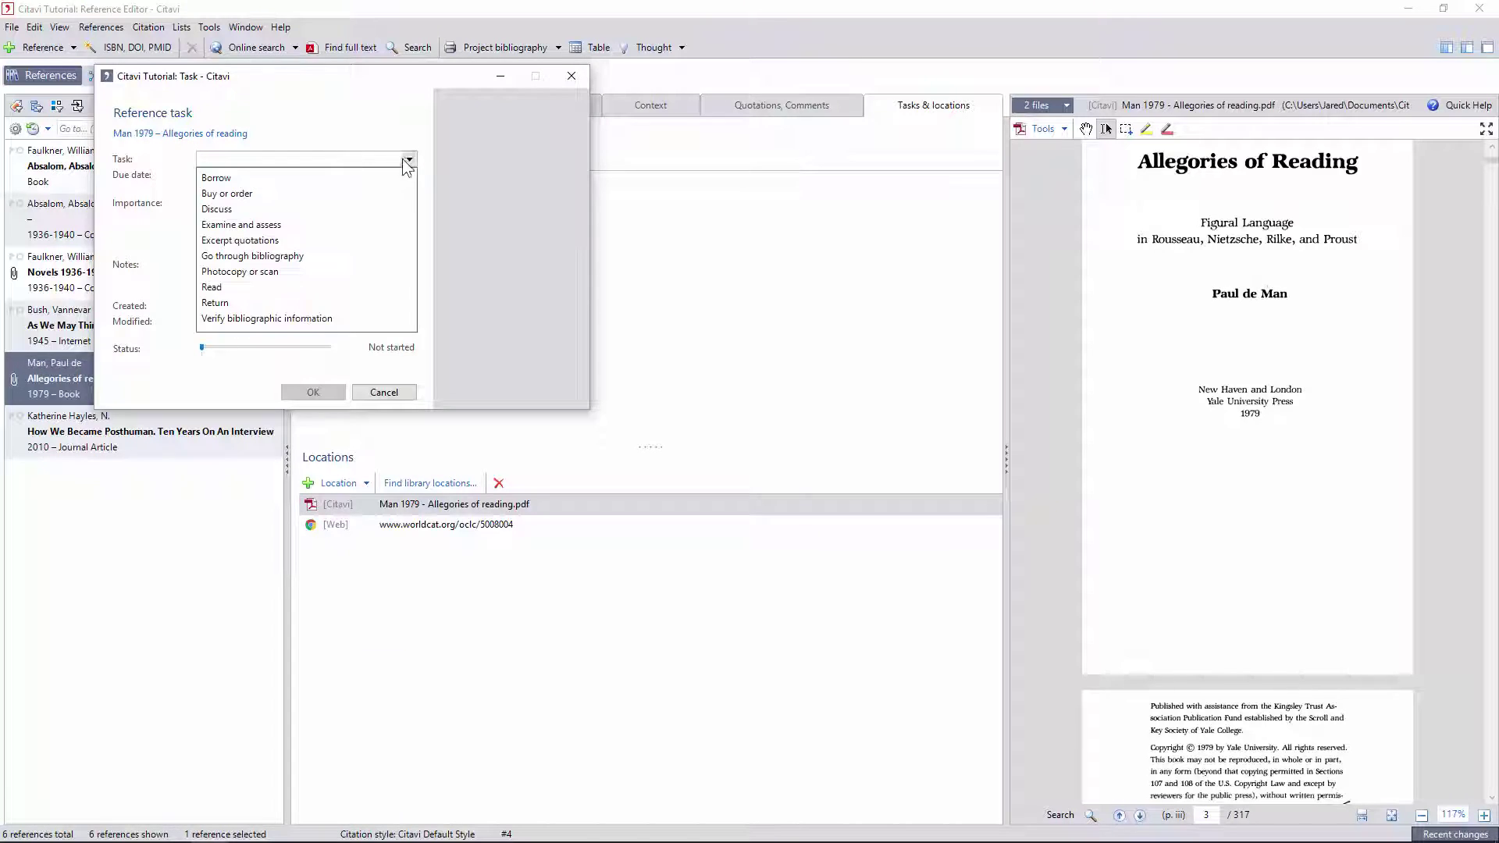
left_click(212, 287)
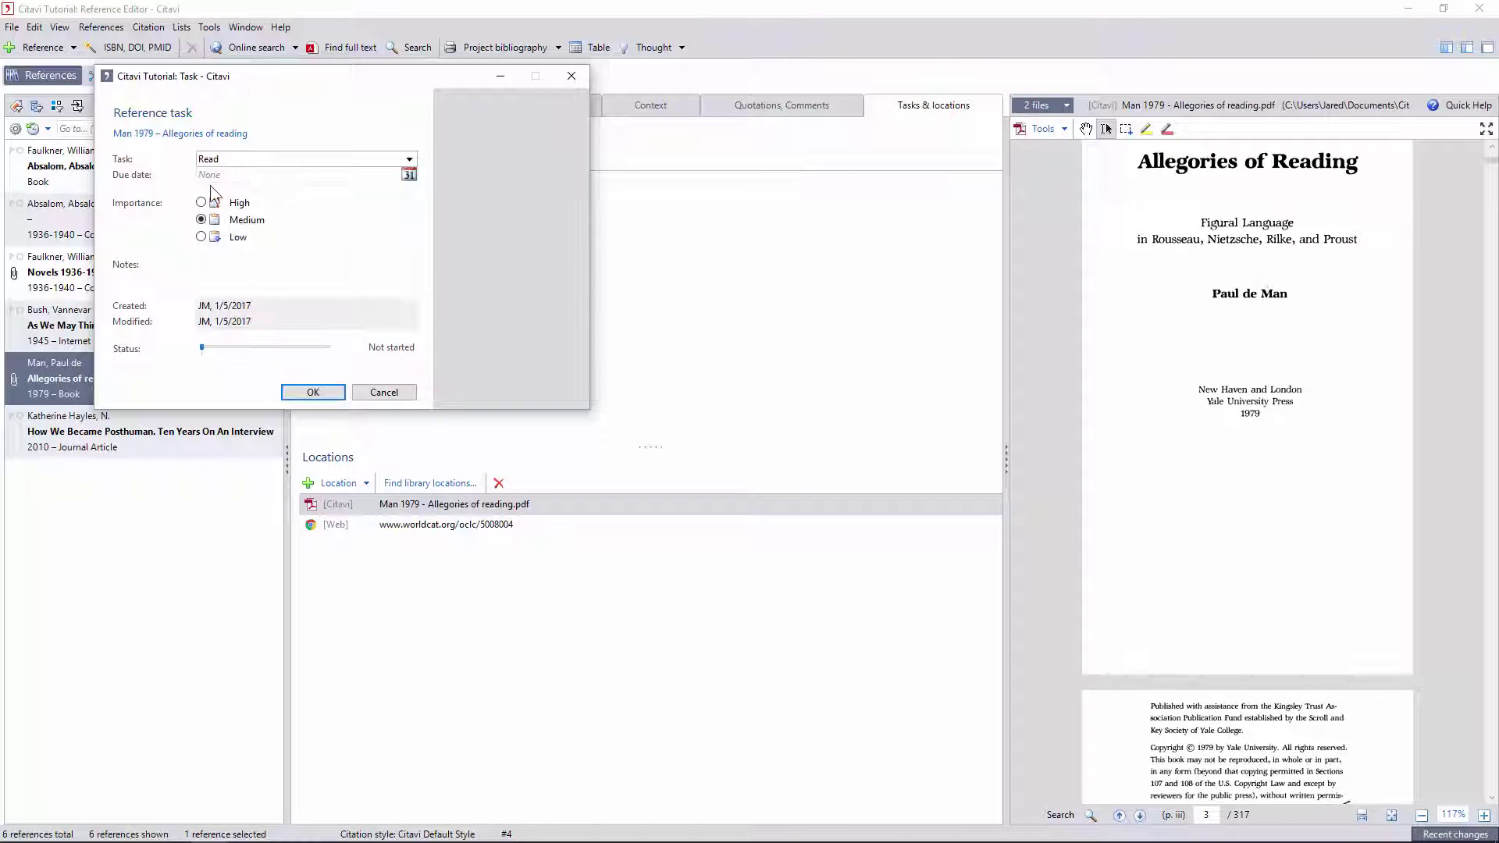
left_click(408, 174)
left_click(295, 234)
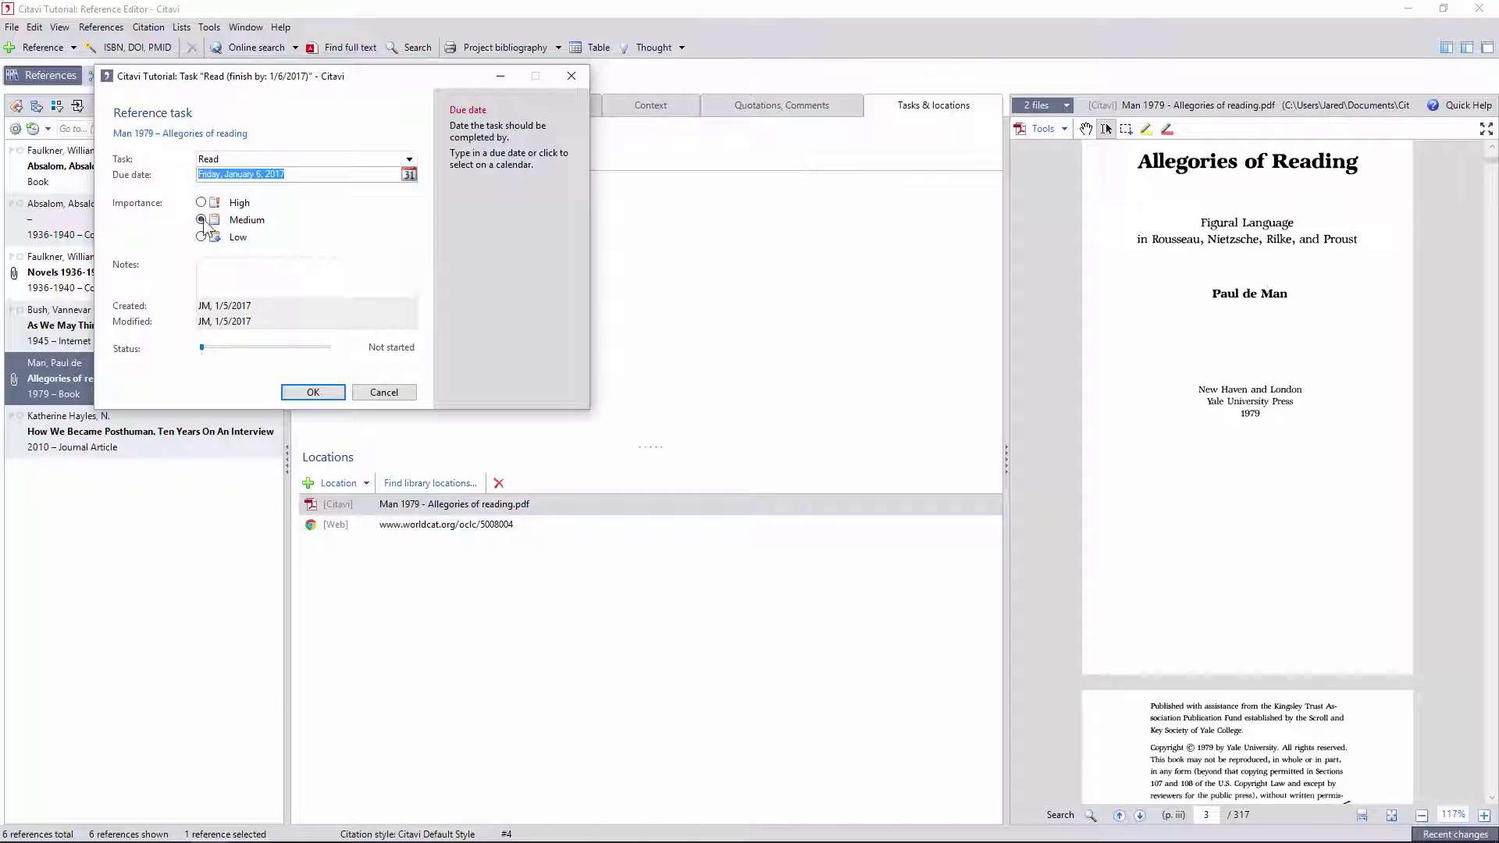
left_click(240, 203)
left_click(228, 274)
type("Chapter on ")
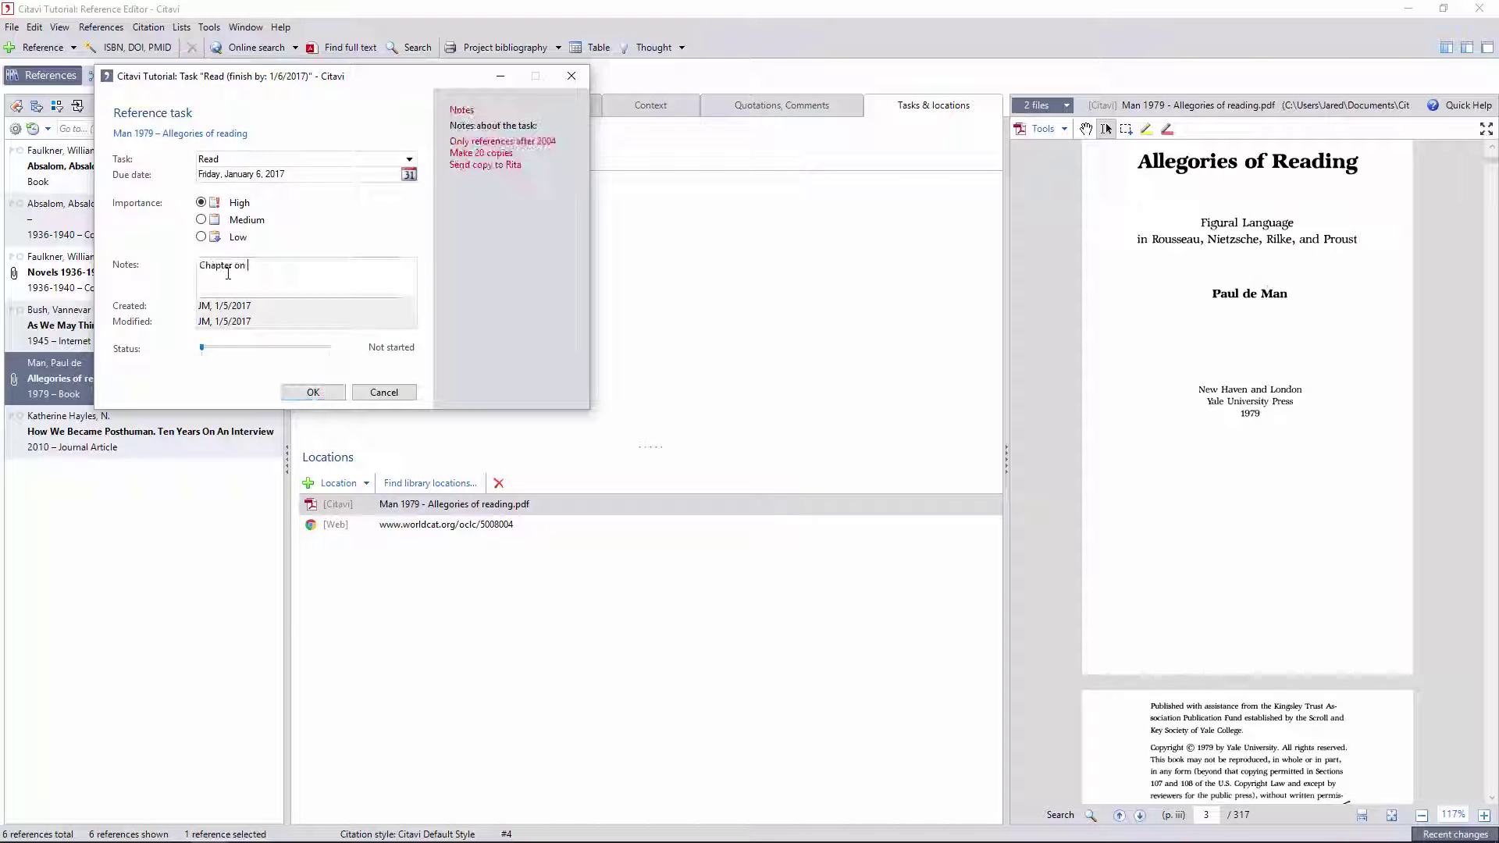
type("Metaphor")
left_click(223, 348)
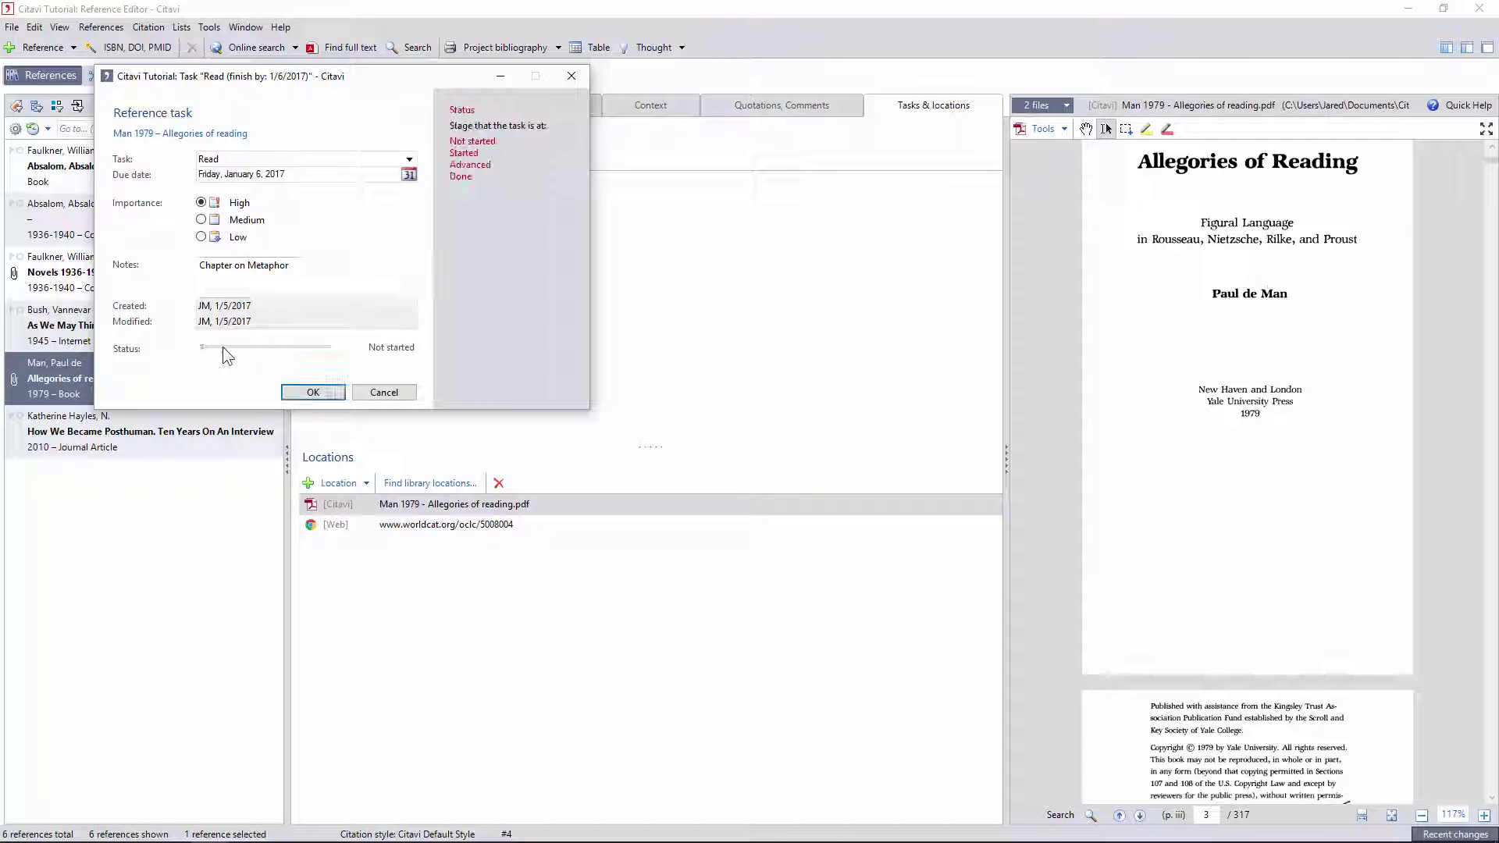
left_click(312, 392)
left_click(196, 77)
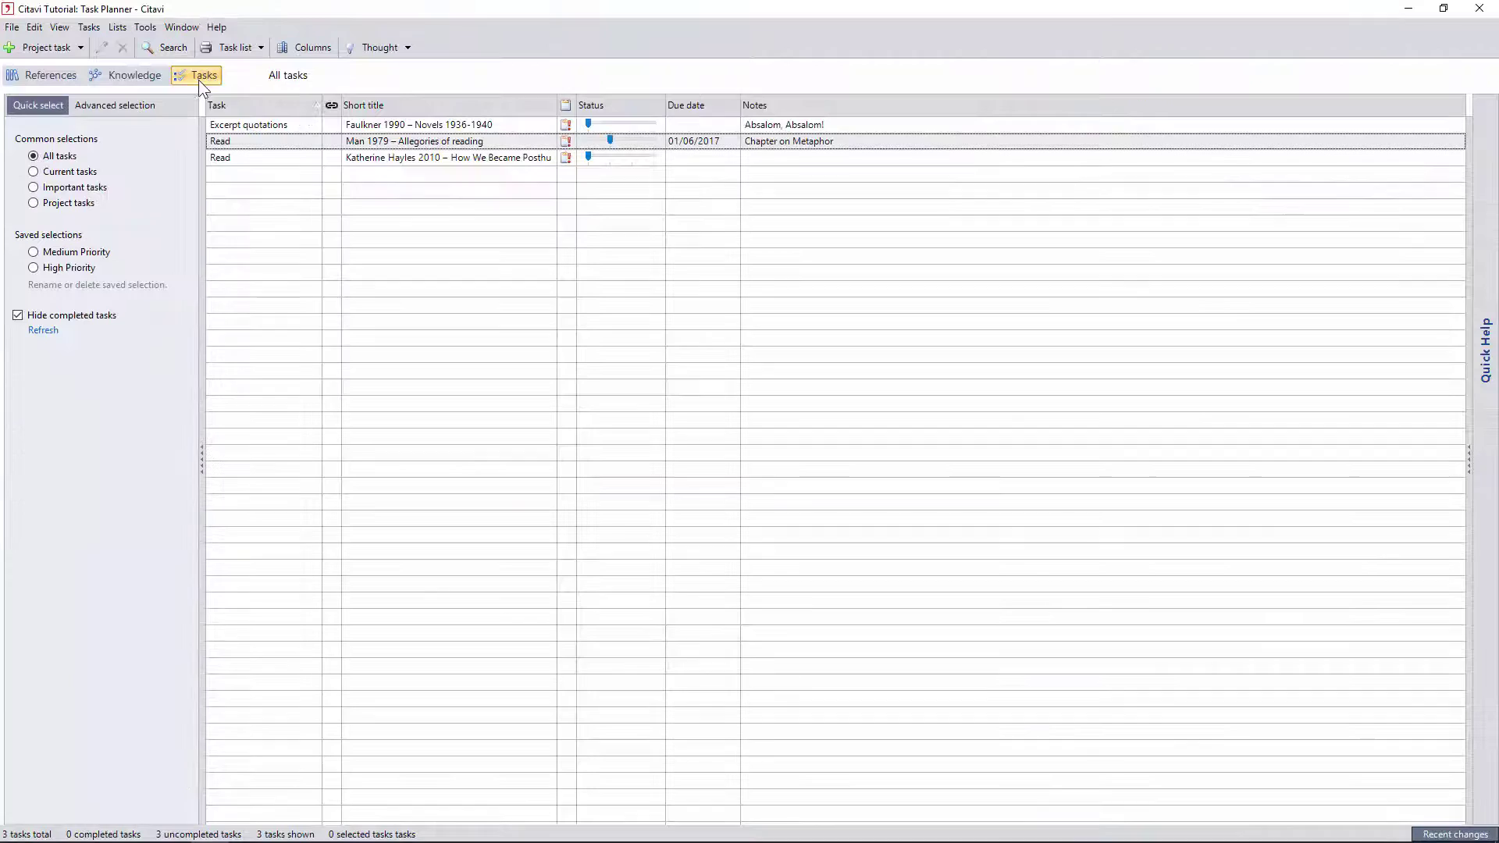
Filter the Task Planner by important, current, then all tasks, and return to the Reference Editor
left_click(34, 188)
left_click(566, 158)
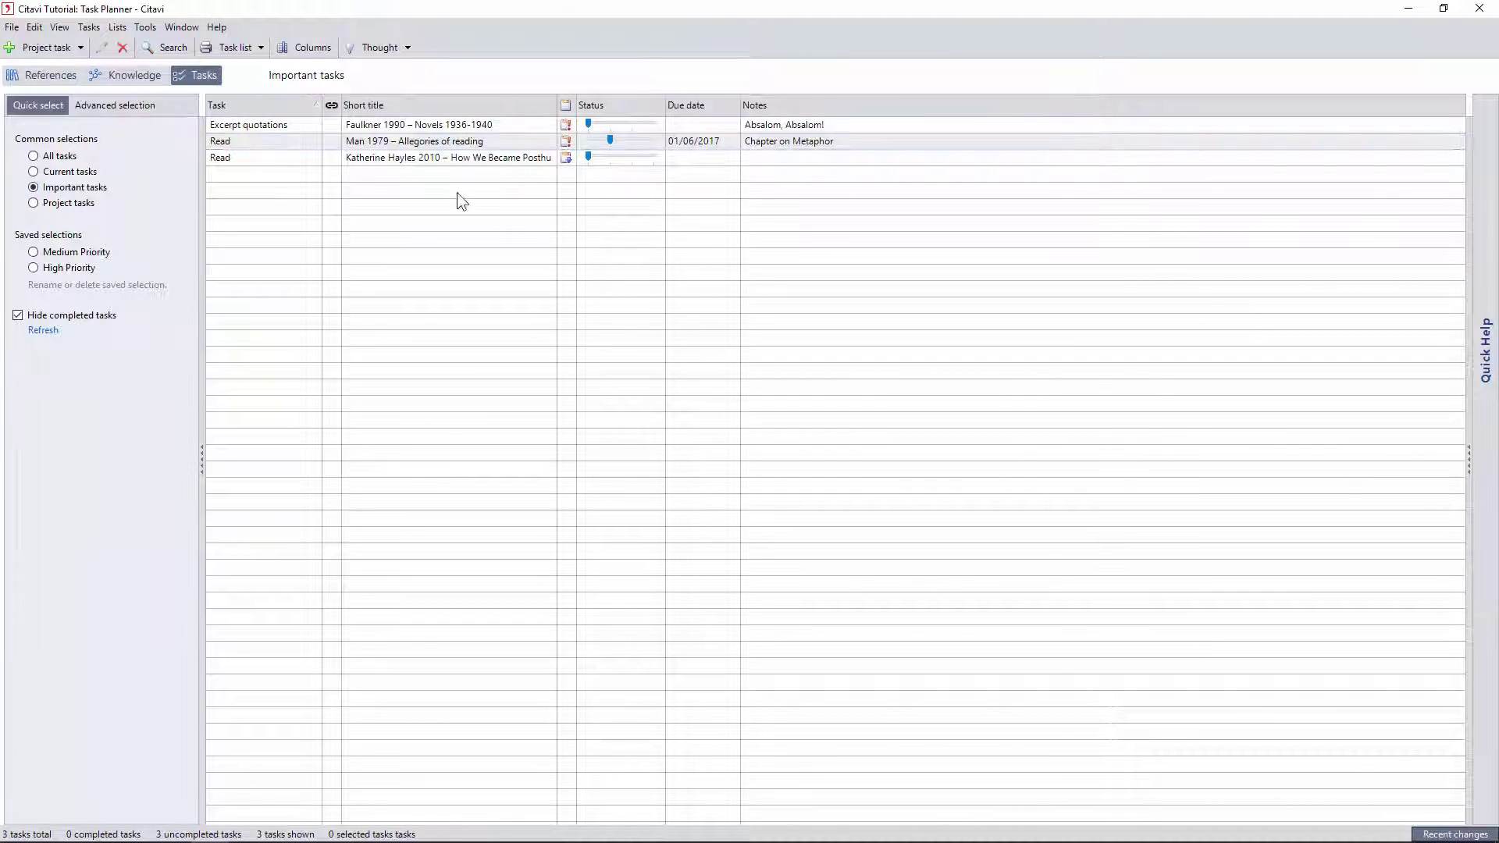
left_click(42, 330)
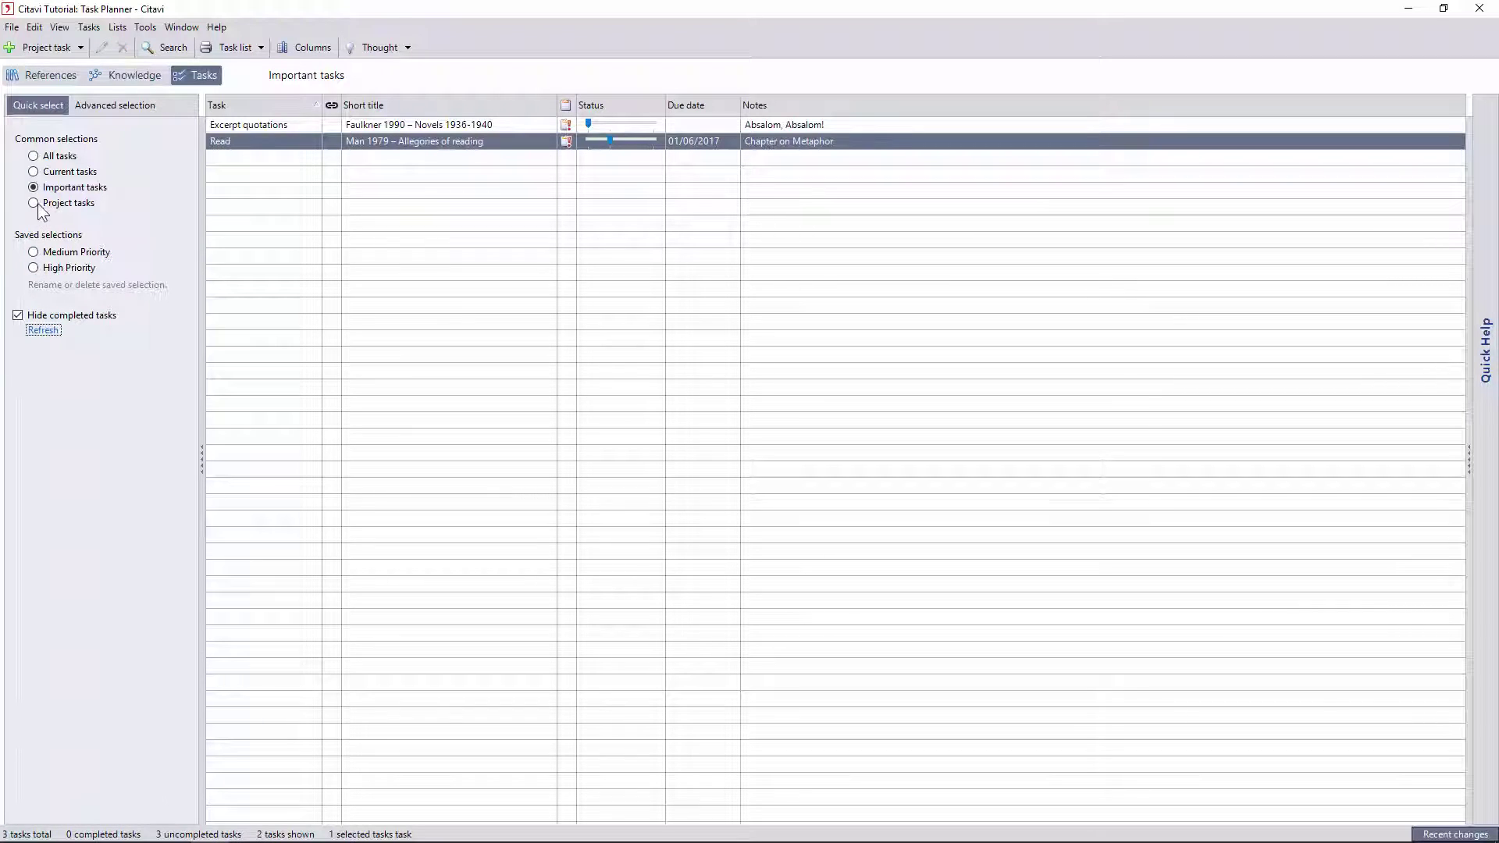
left_click(33, 171)
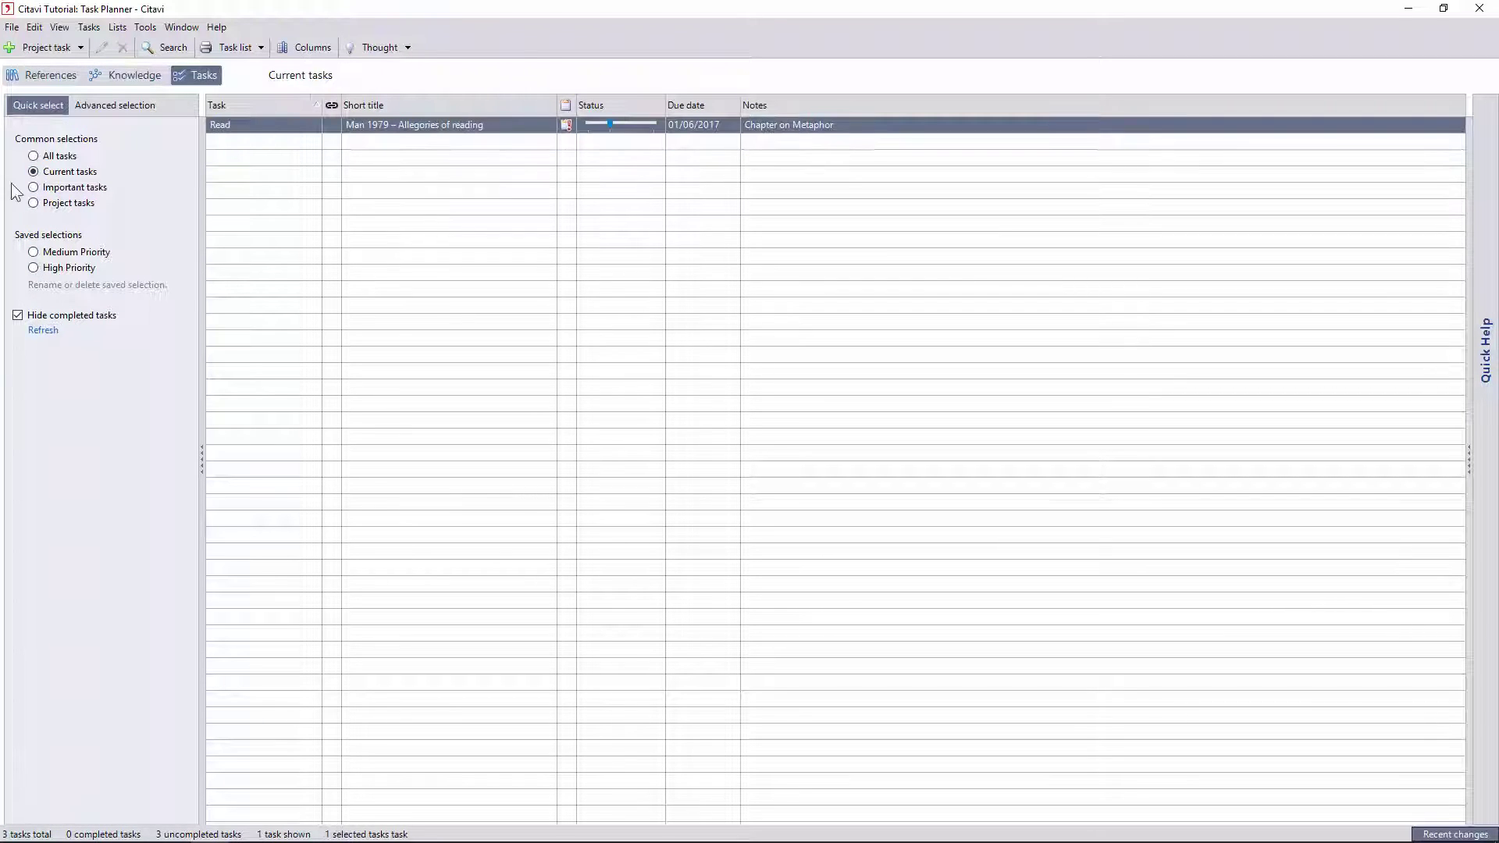
left_click(34, 156)
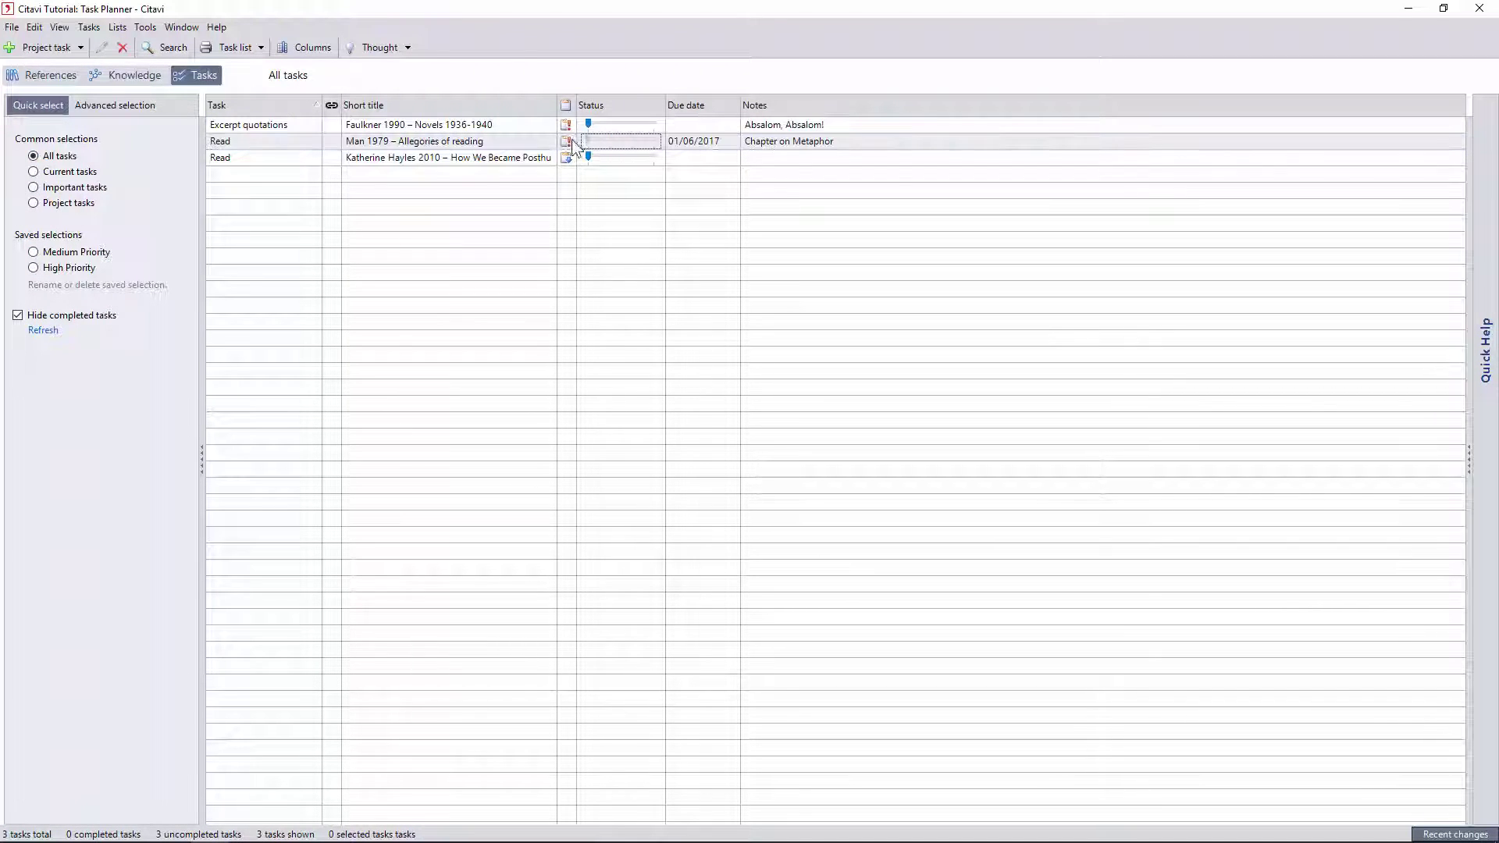
left_click(64, 78)
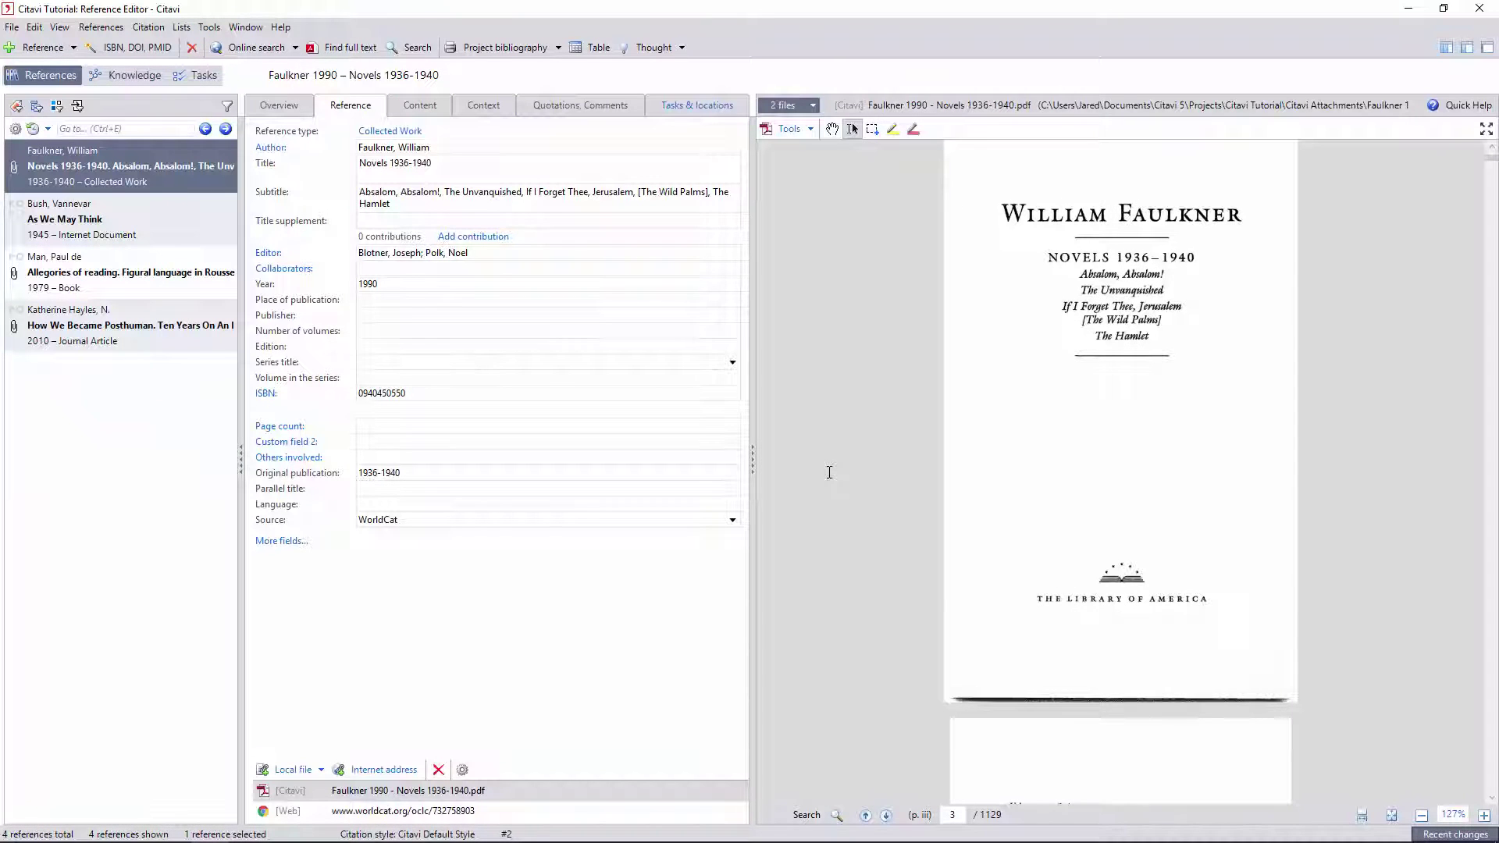
Switch the navigator through keywords, categories and groups, ending on import groups
left_click(16, 106)
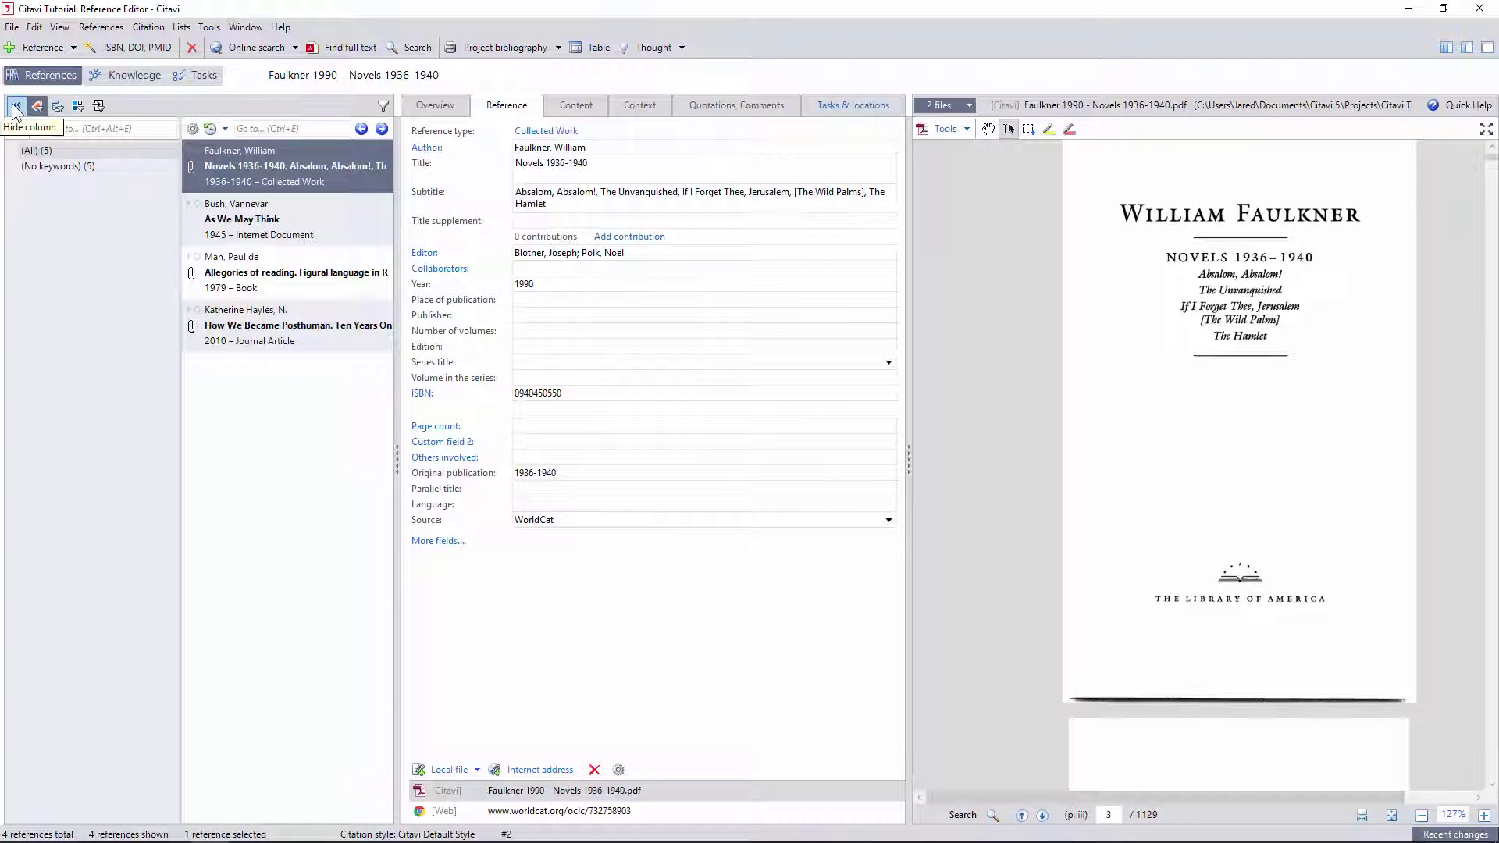
left_click(58, 107)
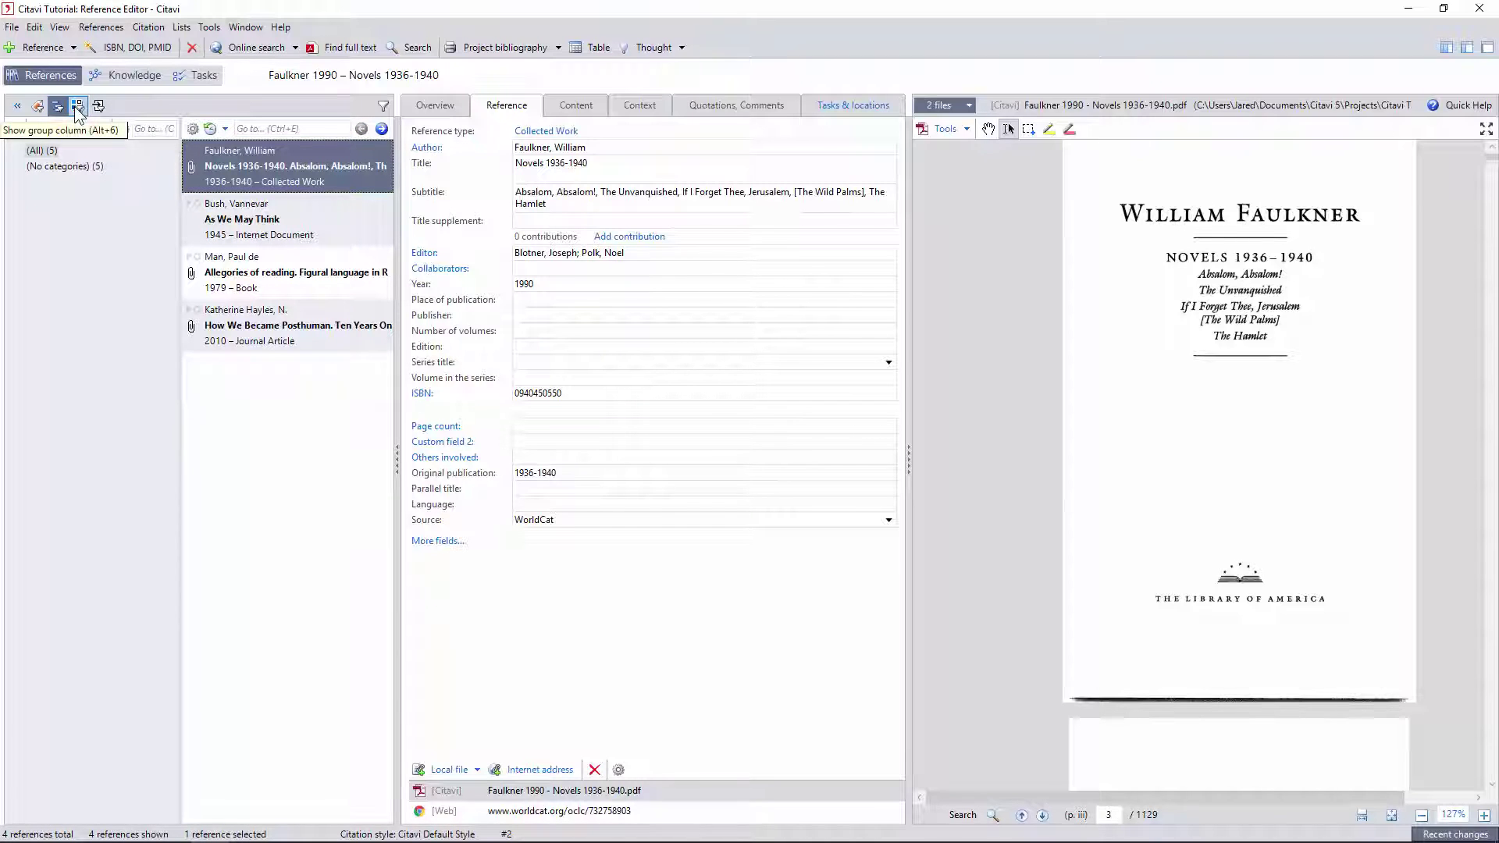
left_click(76, 106)
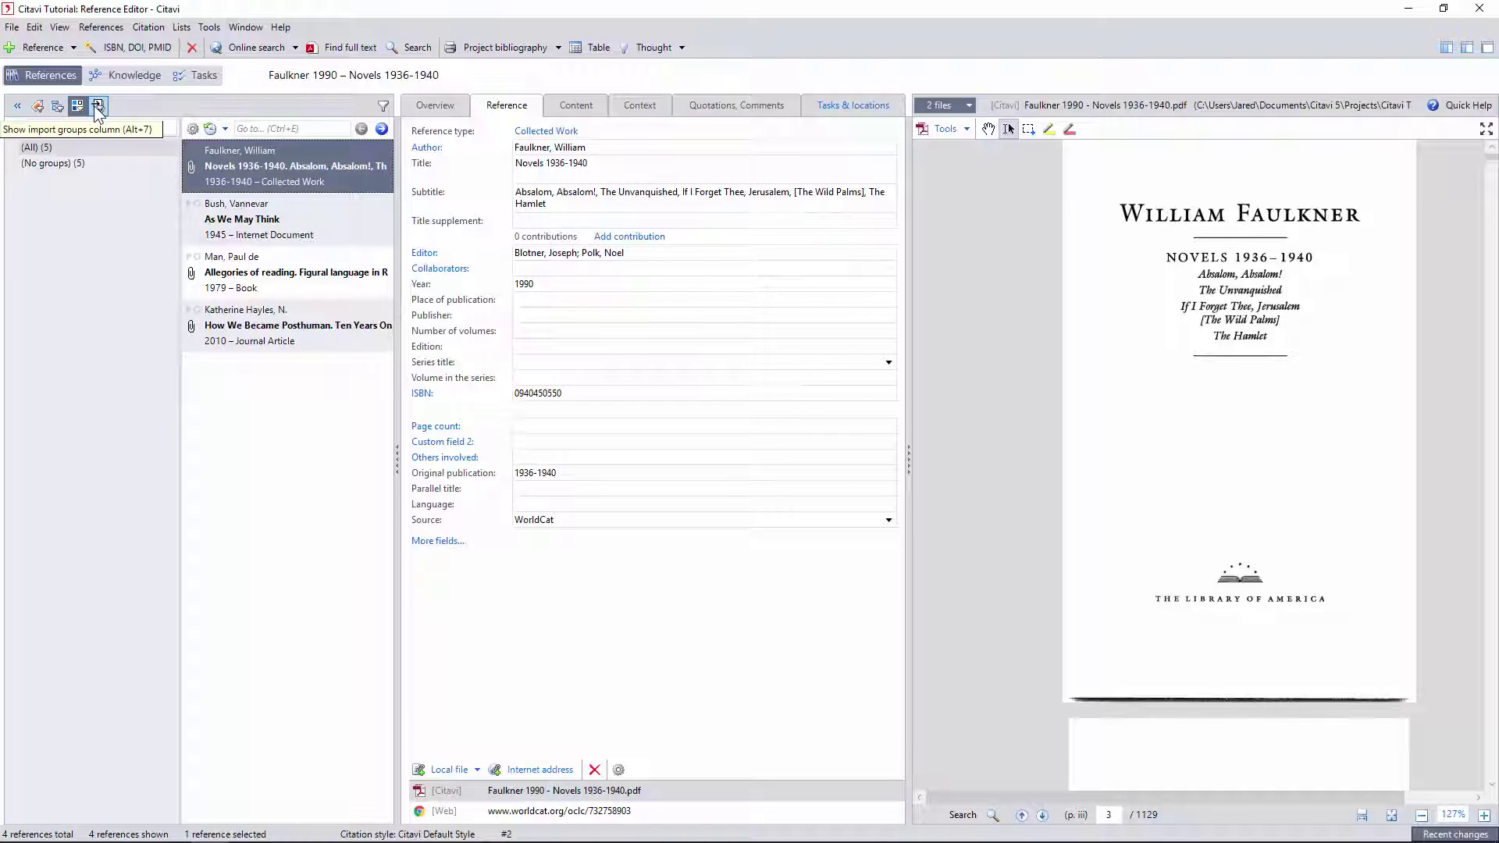
left_click(97, 107)
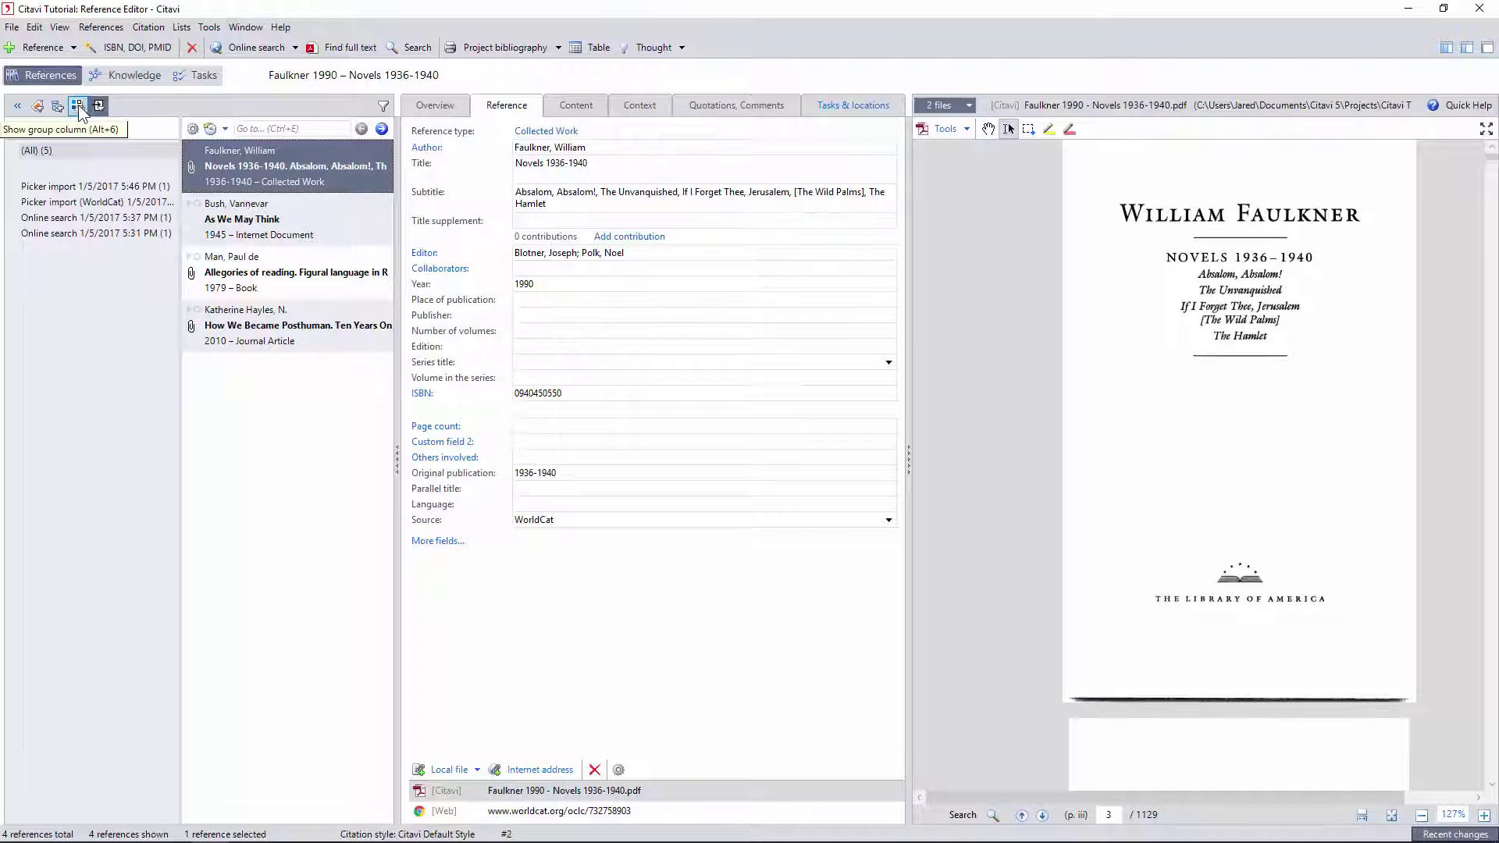
Add a negative link from Faulkner 1990 to Man 1979 – Allegories of reading
left_click(18, 107)
left_click(37, 106)
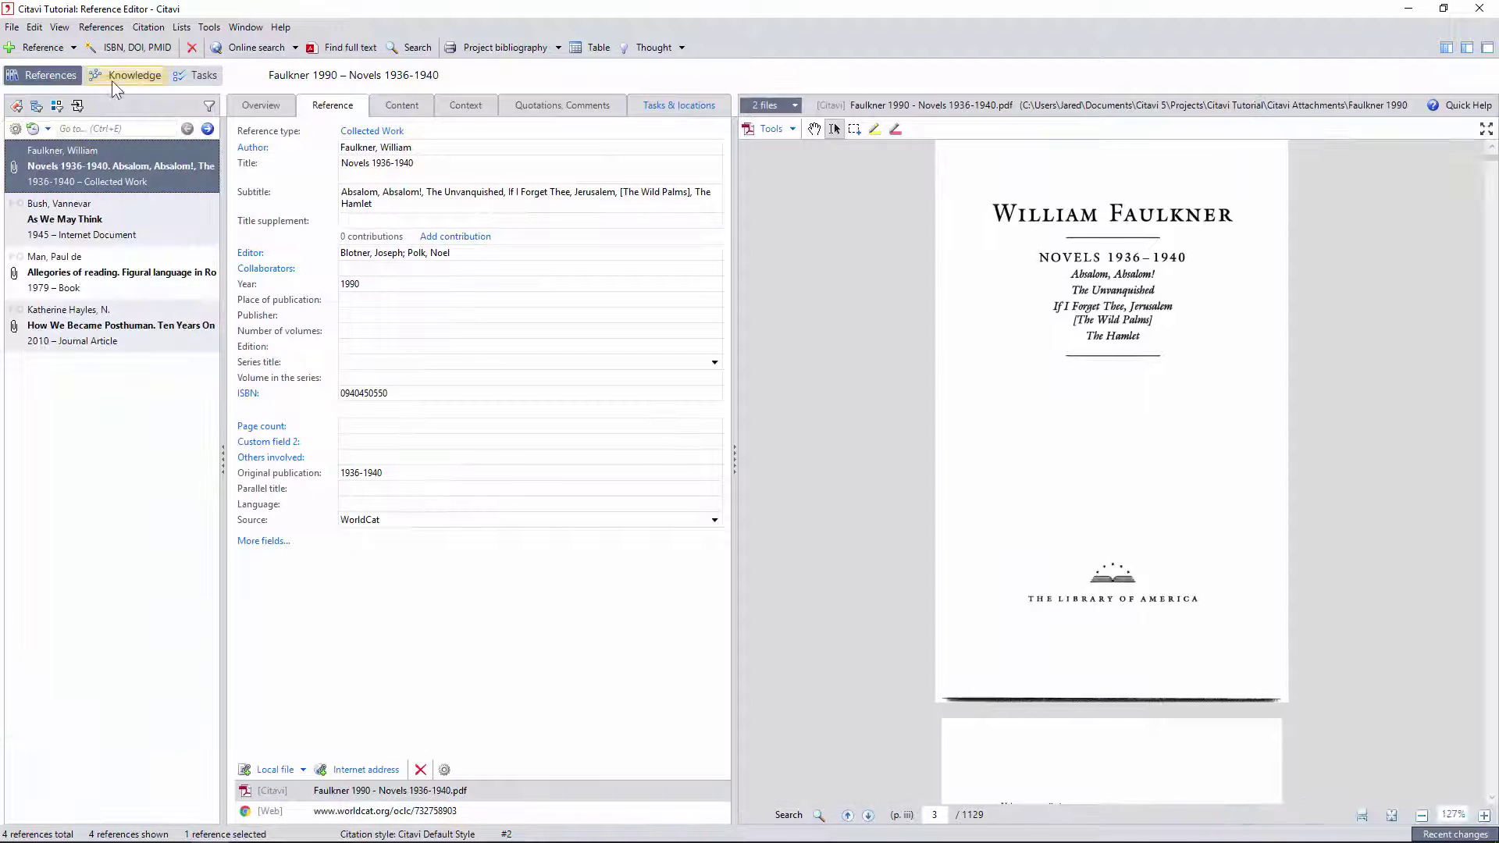
left_click(675, 109)
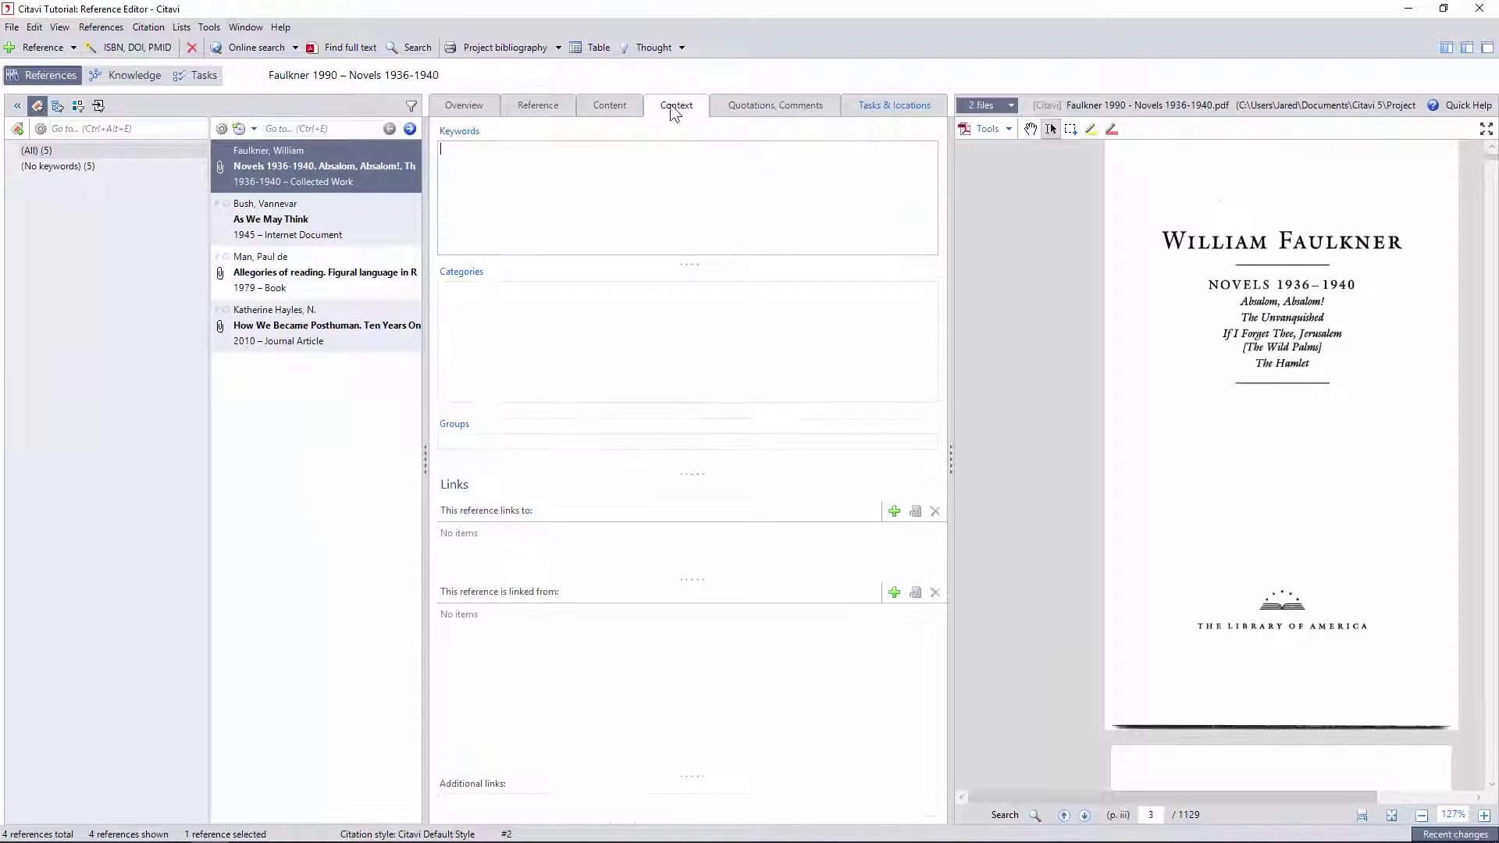
left_click(894, 512)
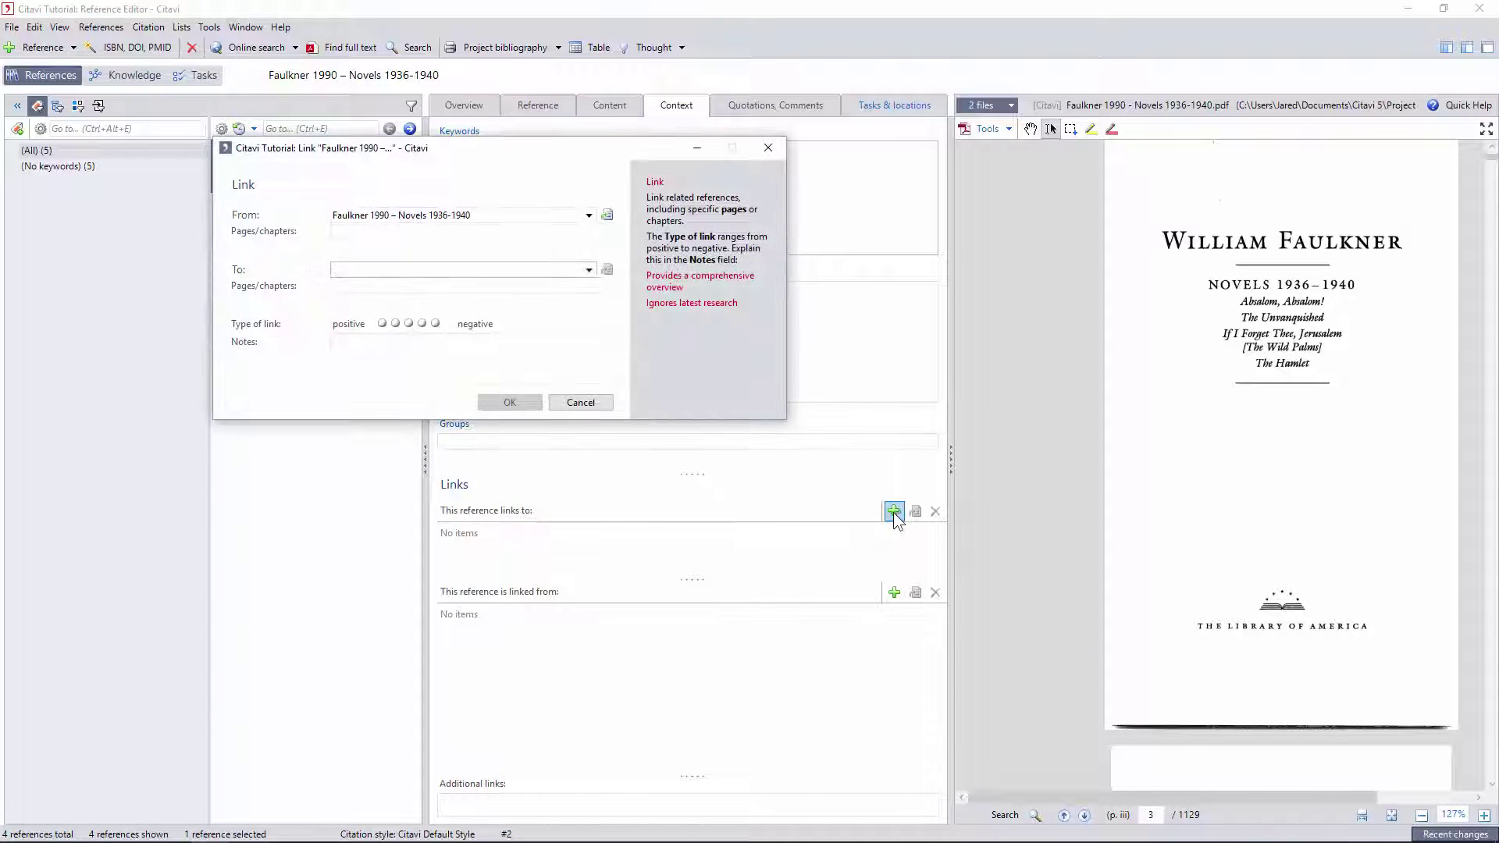
left_click(587, 270)
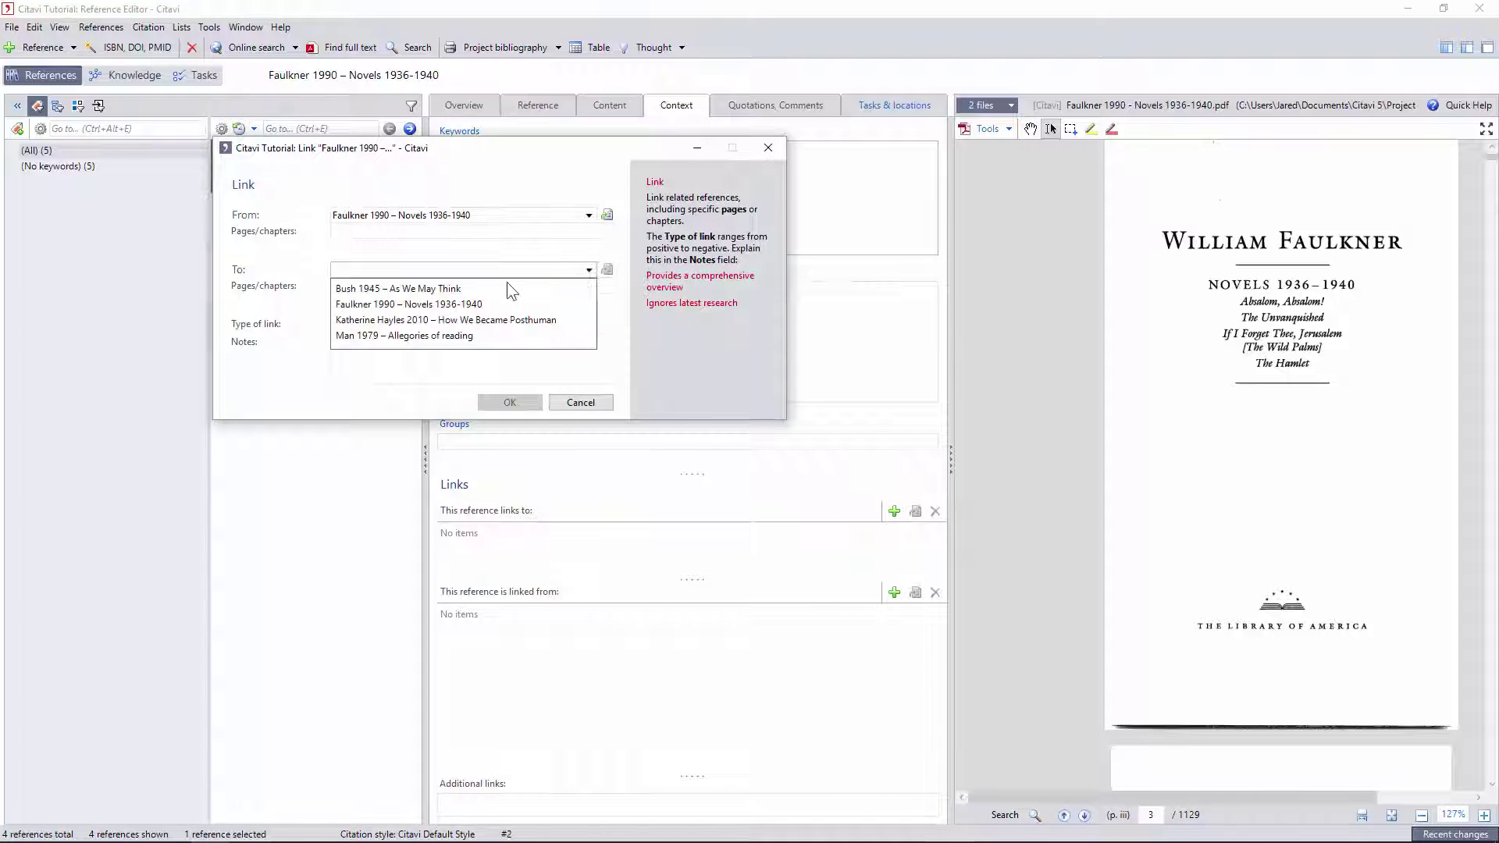
left_click(383, 335)
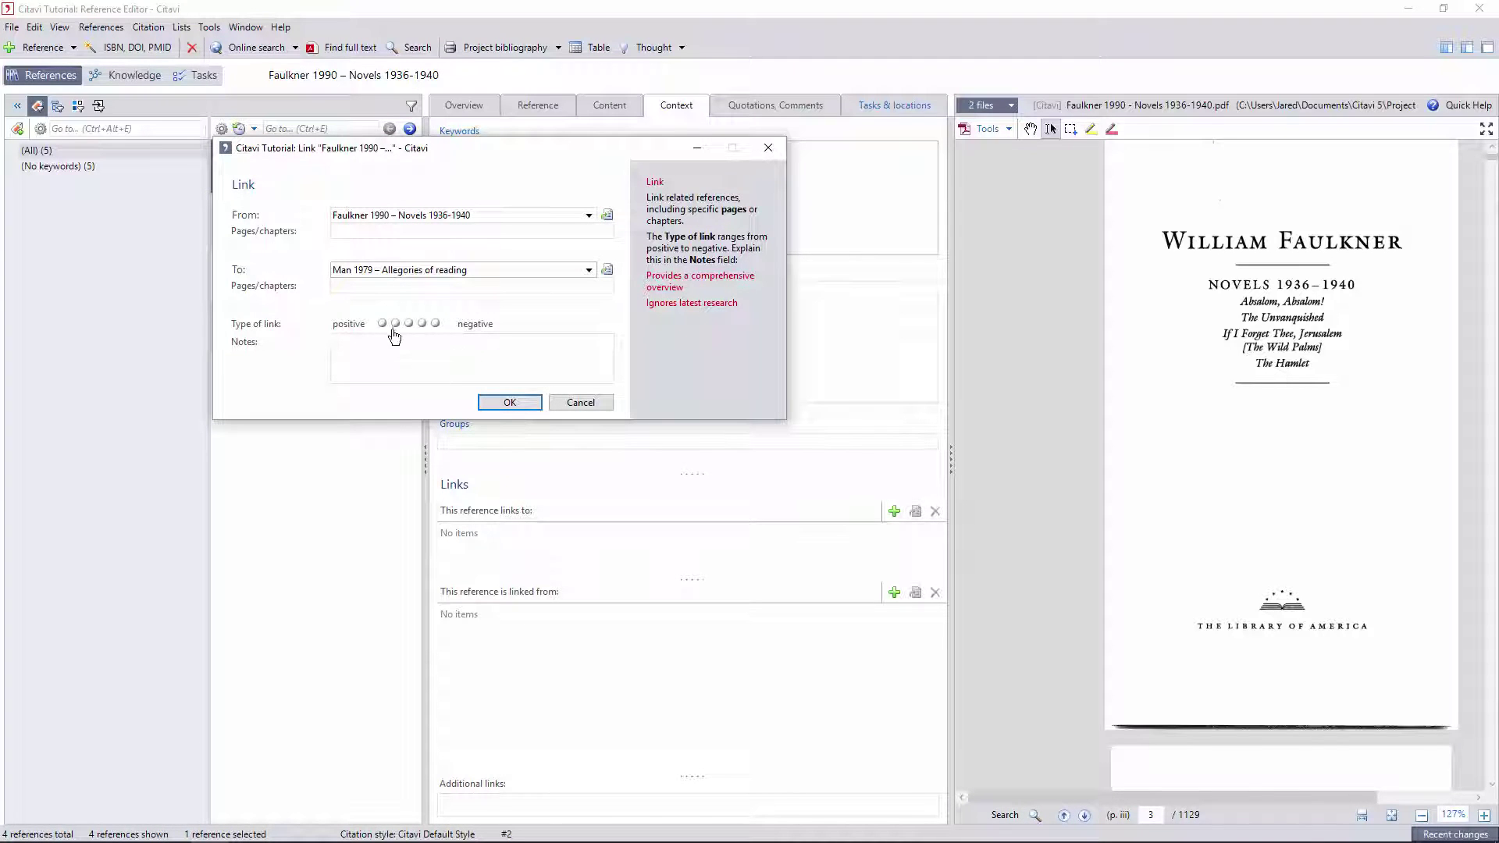
left_click(436, 324)
left_click(509, 402)
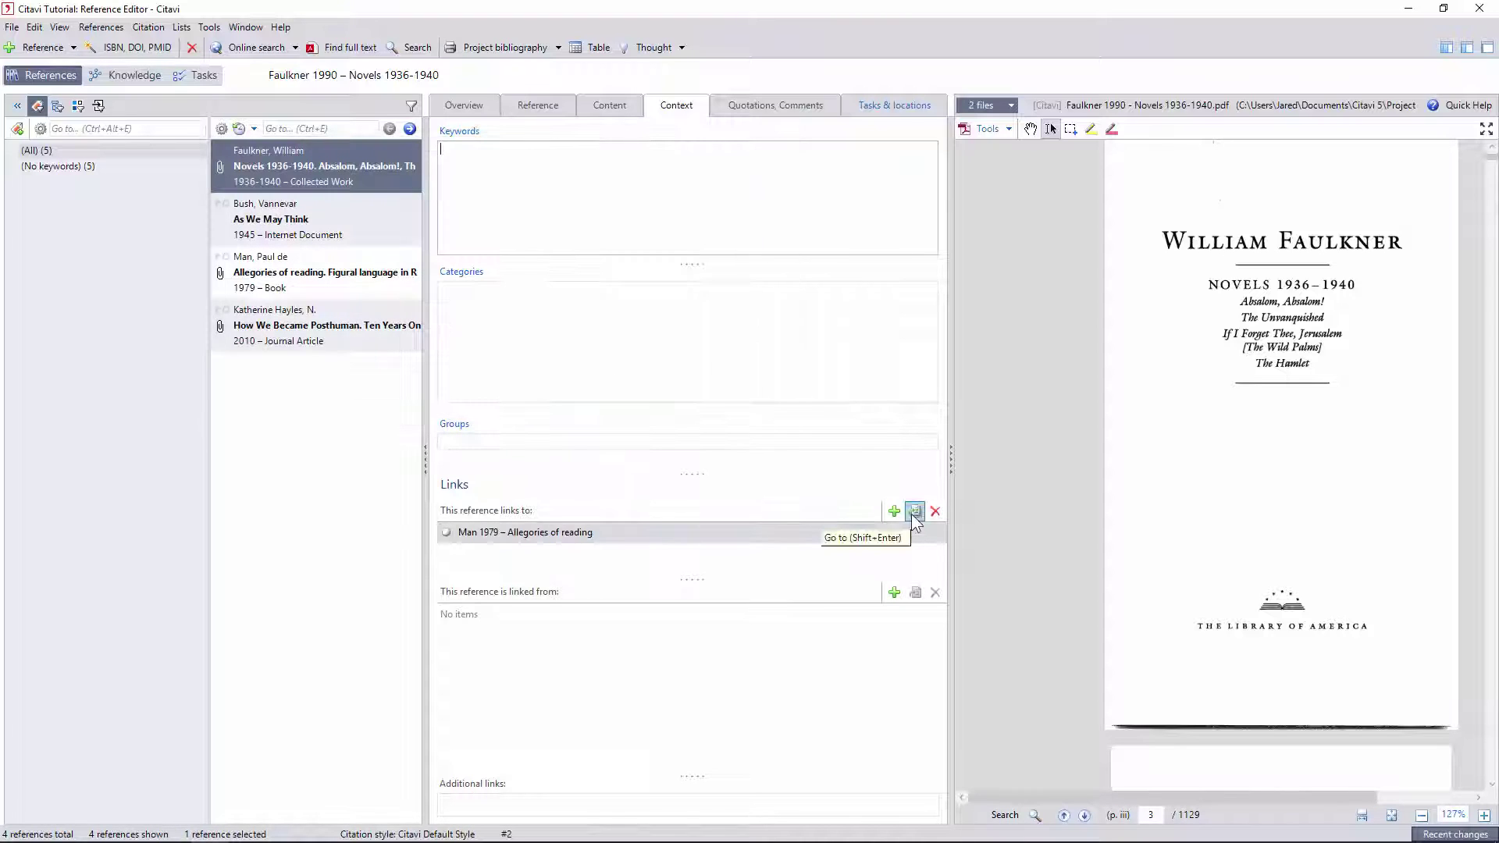
Jump to Man 1979 and back, then delete the trial link
left_click(913, 512)
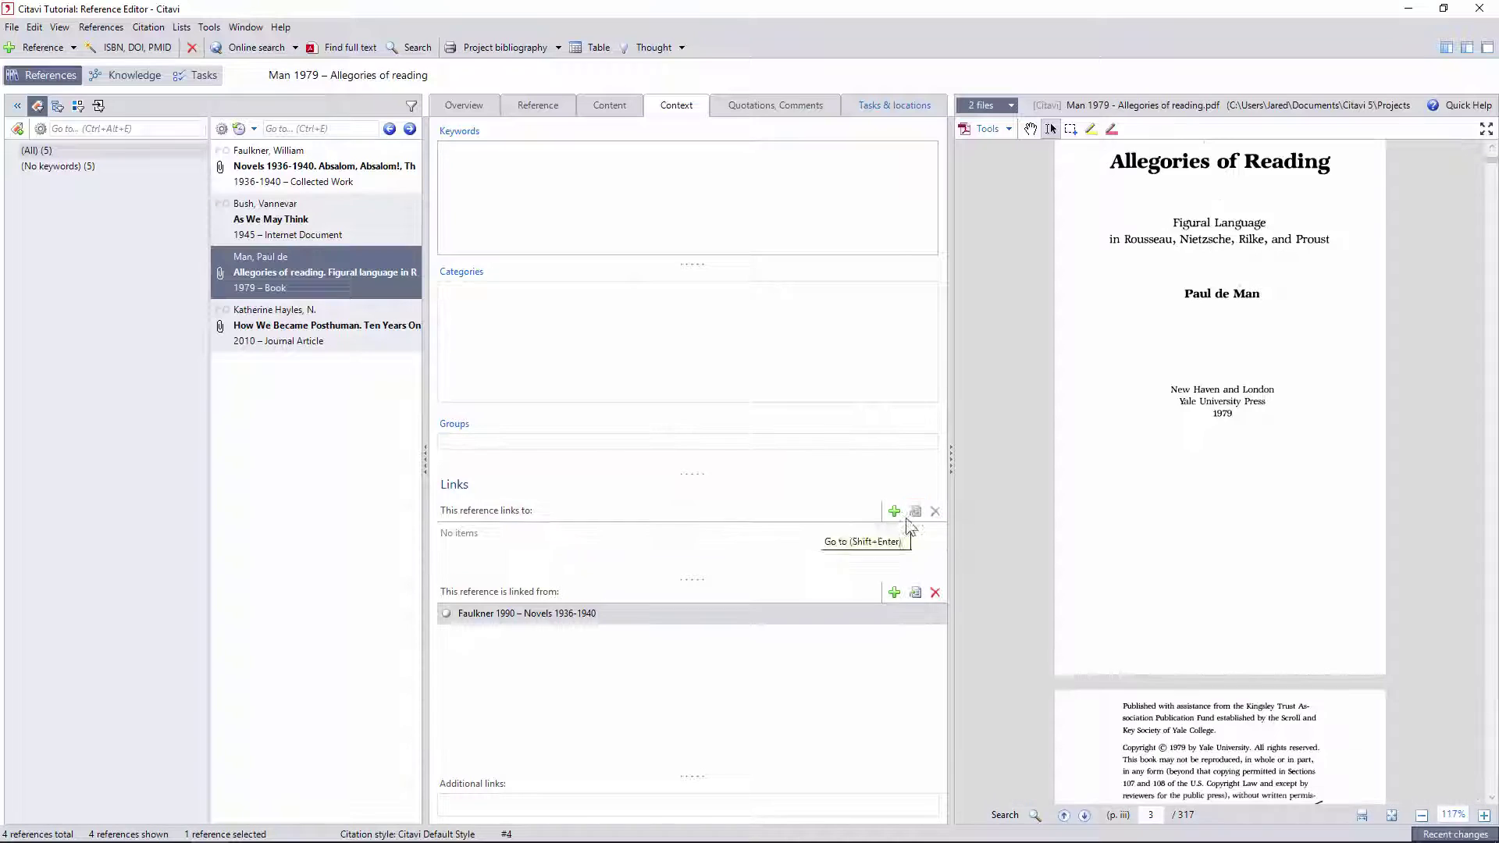
left_click(915, 592)
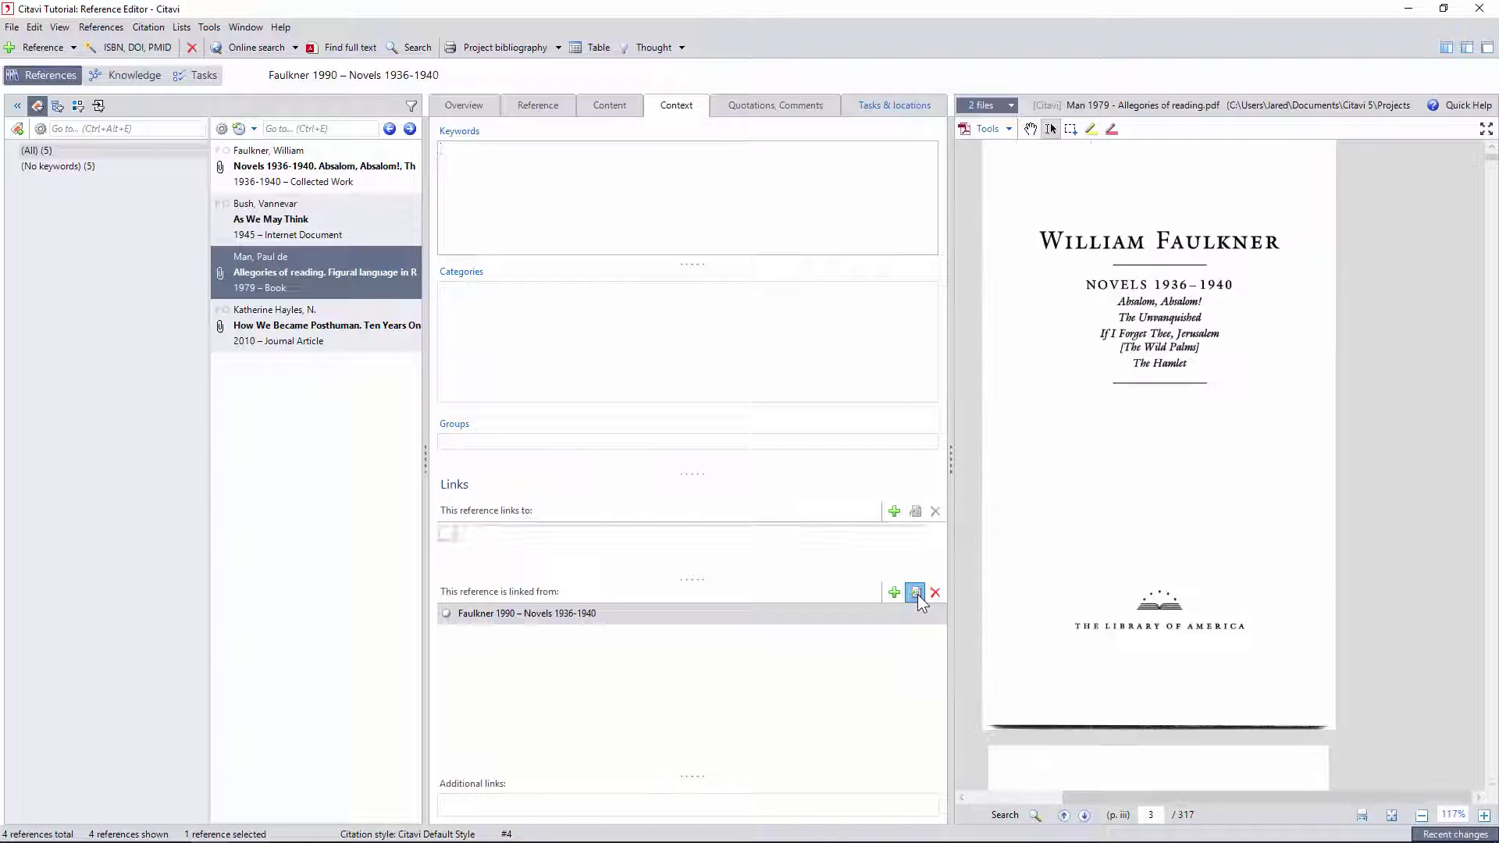
left_click(935, 511)
left_click(744, 482)
Manually add five categories, from Long 20th Century American Novel to New Media & Mnemotechnics
left_click(320, 272)
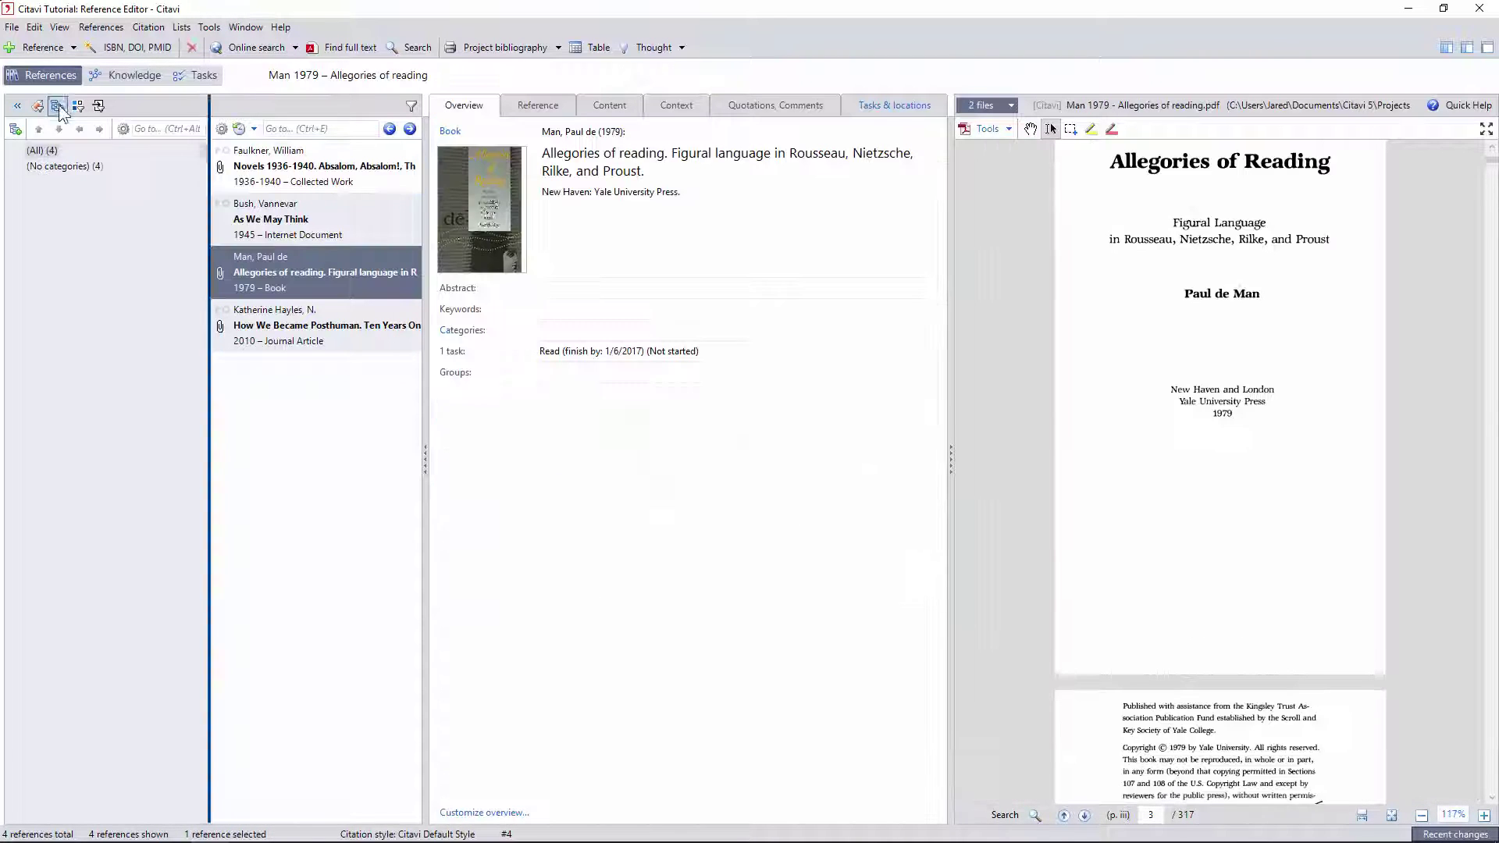
left_click(58, 106)
key("Insert")
type("Long 20th Century American Novel")
key("Return")
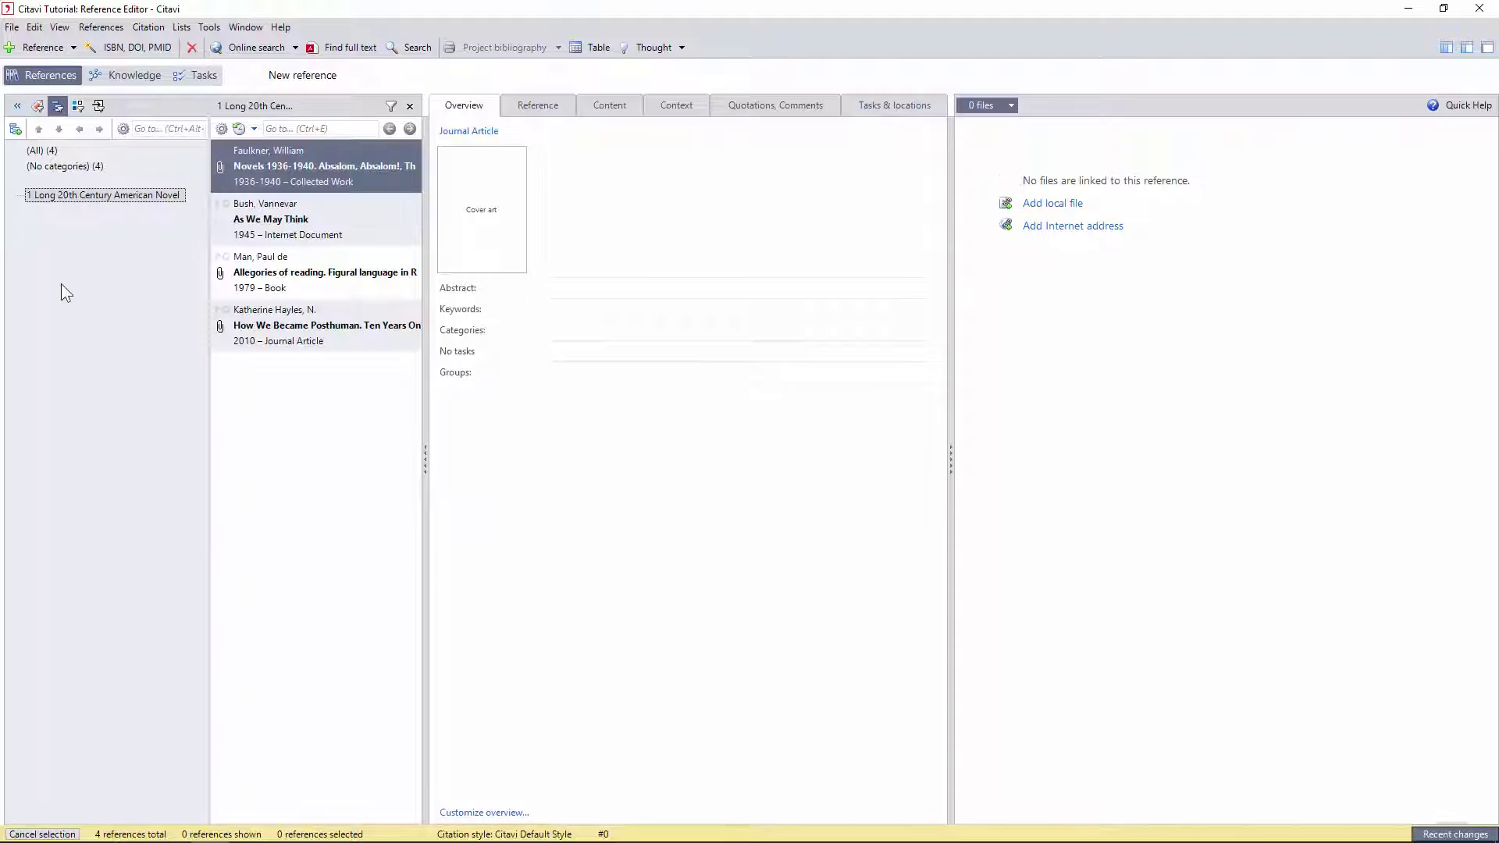
key("Insert")
type("Modernity")
key("Return")
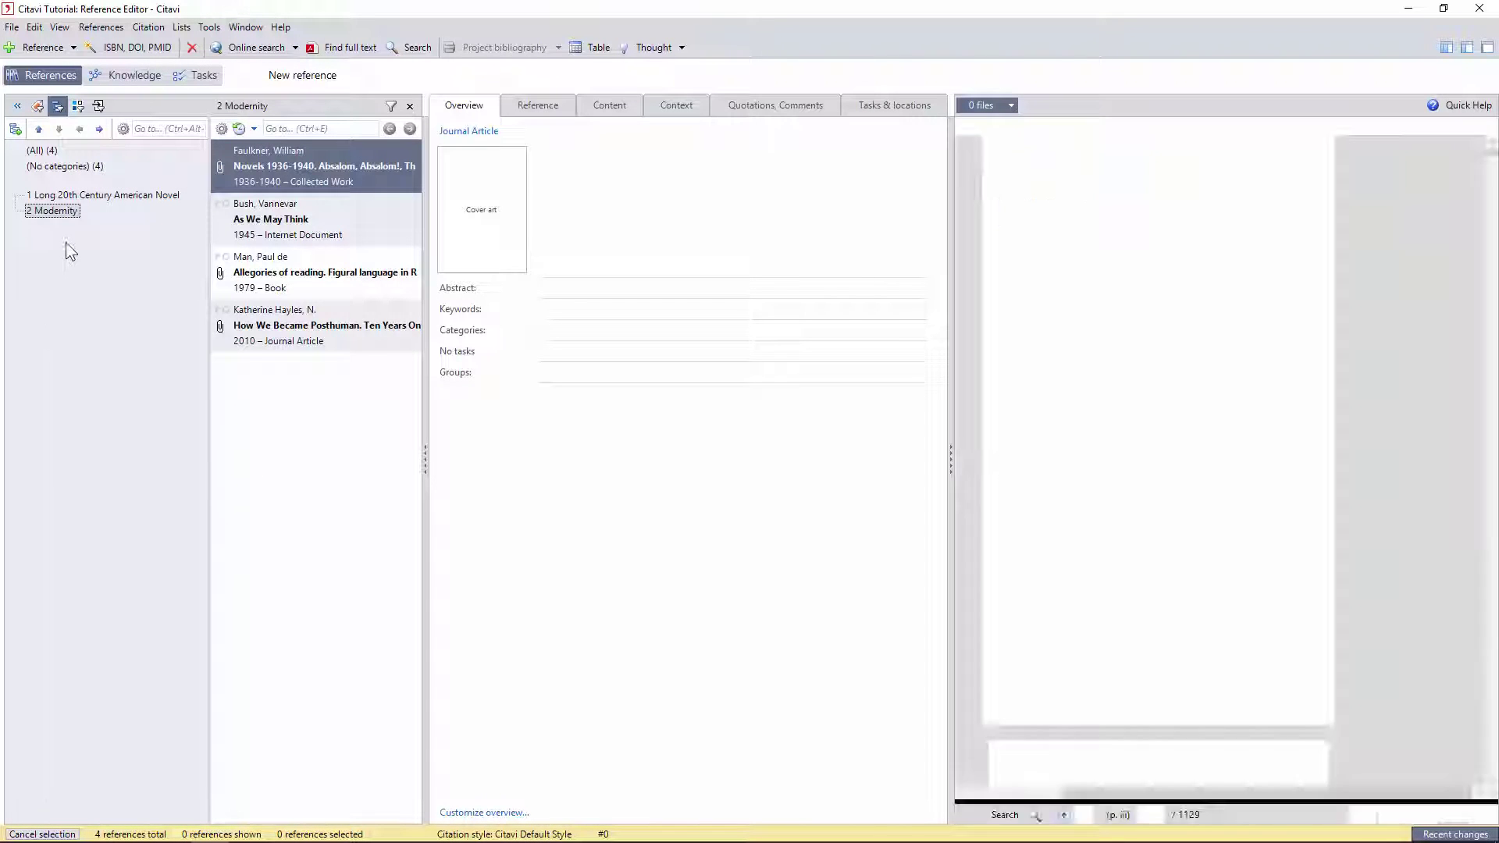
key("Insert")
type("Linguistics & Deconstruction")
key("Return")
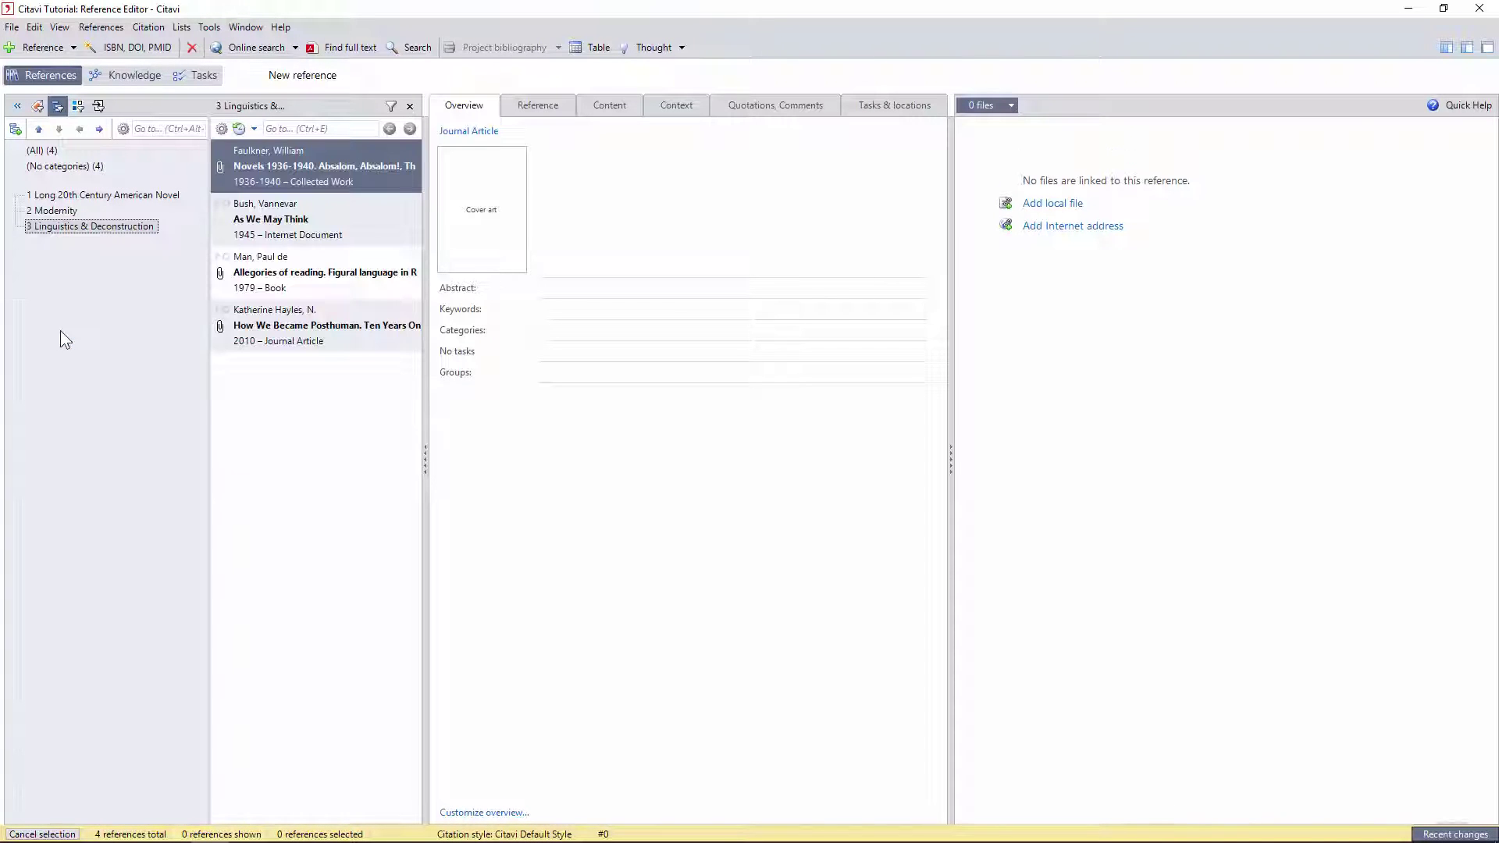
key("Insert")
type("History, Materiality & Politics")
key("Return")
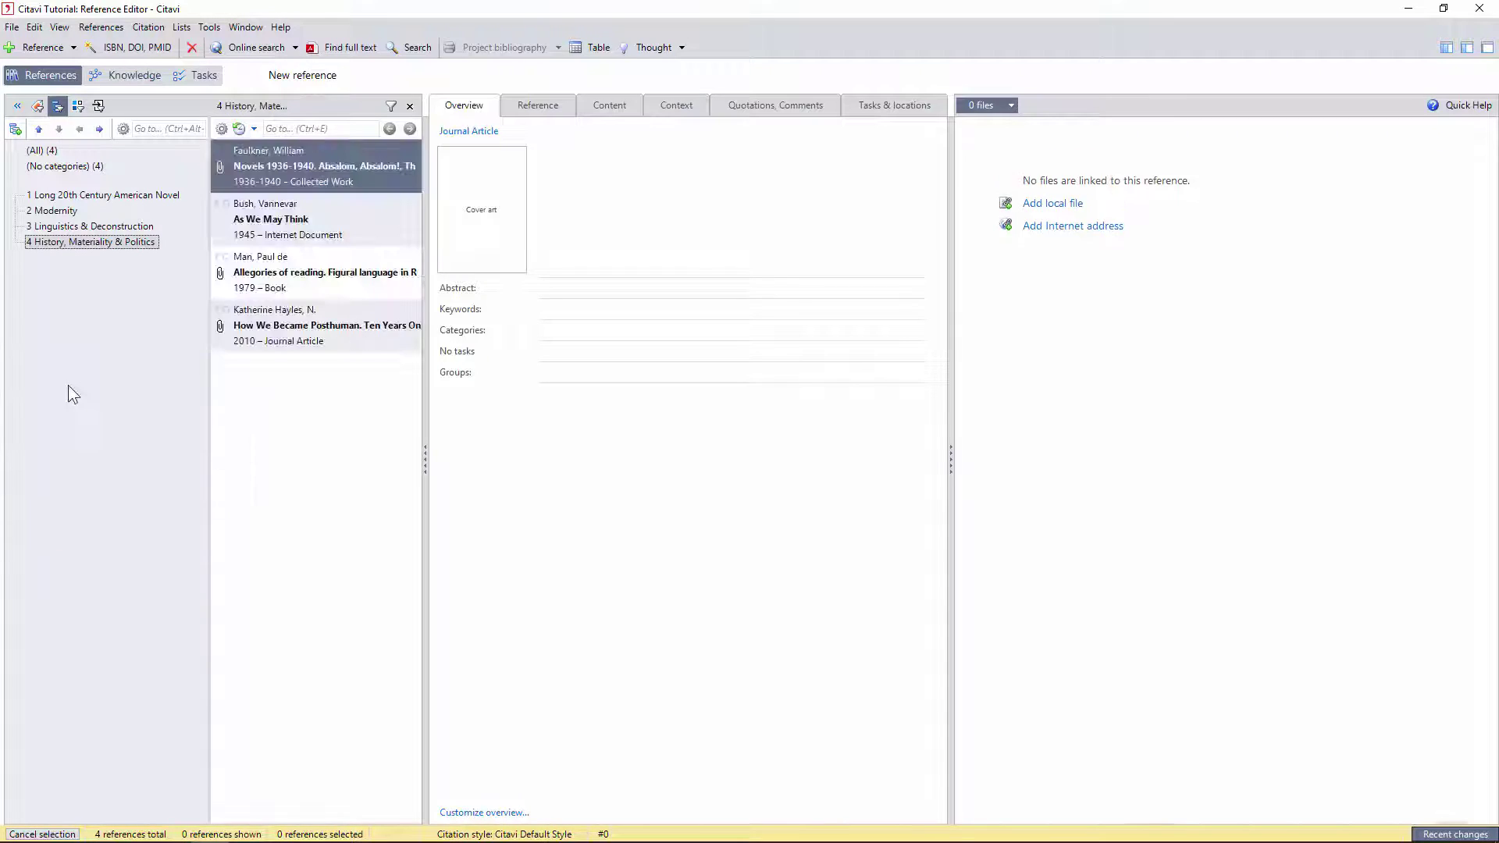
key("Insert")
type("New Media & Mnemotechnics")
key("Return")
Delete all the manually created categories
left_click(97, 195)
key("Delete")
key("Delete")
key("Delete")
key("Delete")
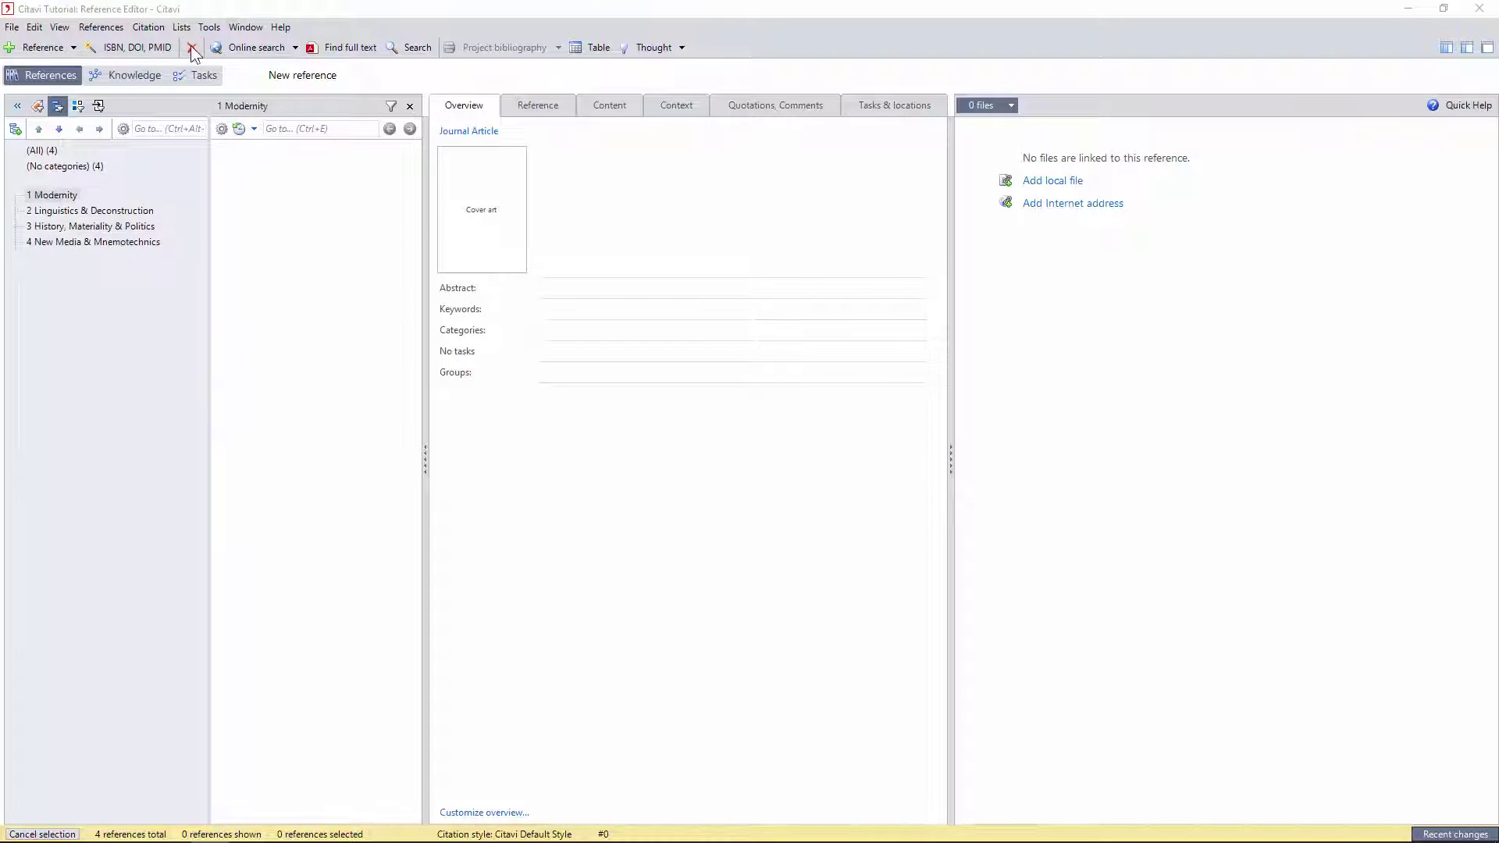
left_click(192, 48)
Import the category system from the Word document Citation Tree.docx
right_click(94, 228)
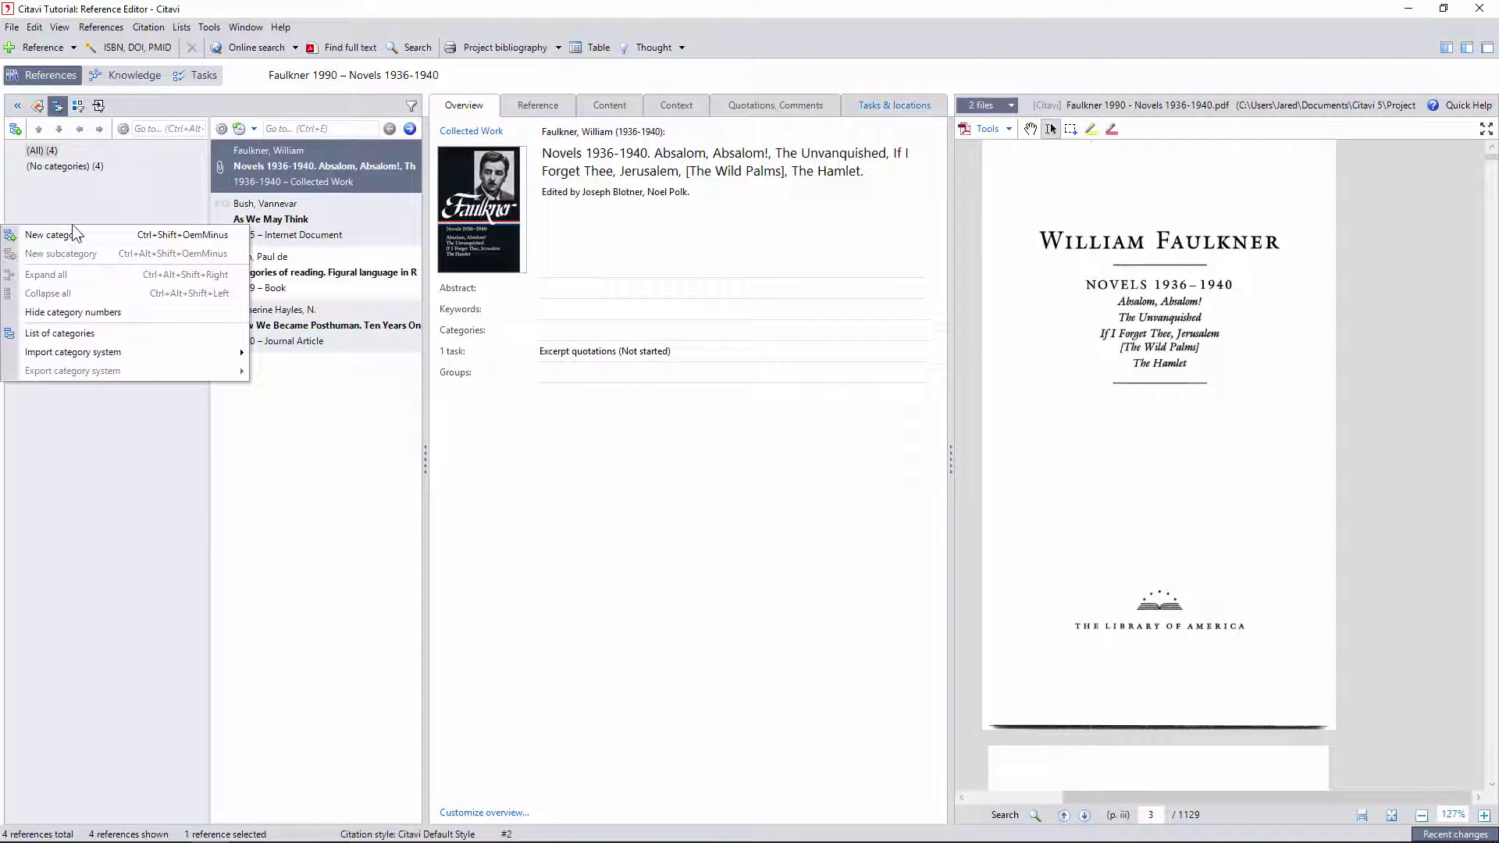
mouse_move(65, 353)
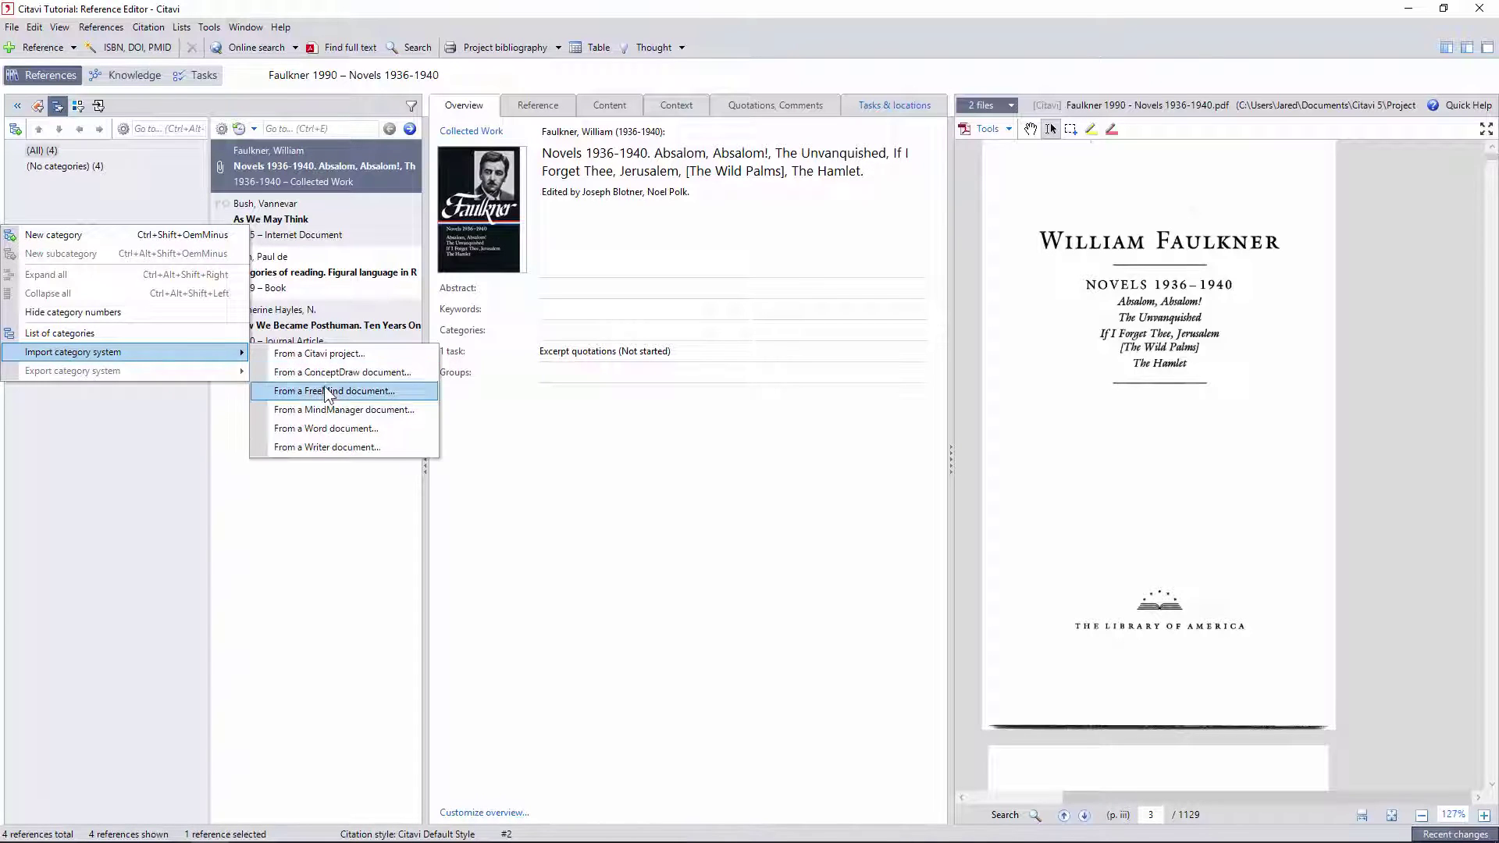
left_click(325, 429)
left_click(197, 175)
left_click(617, 413)
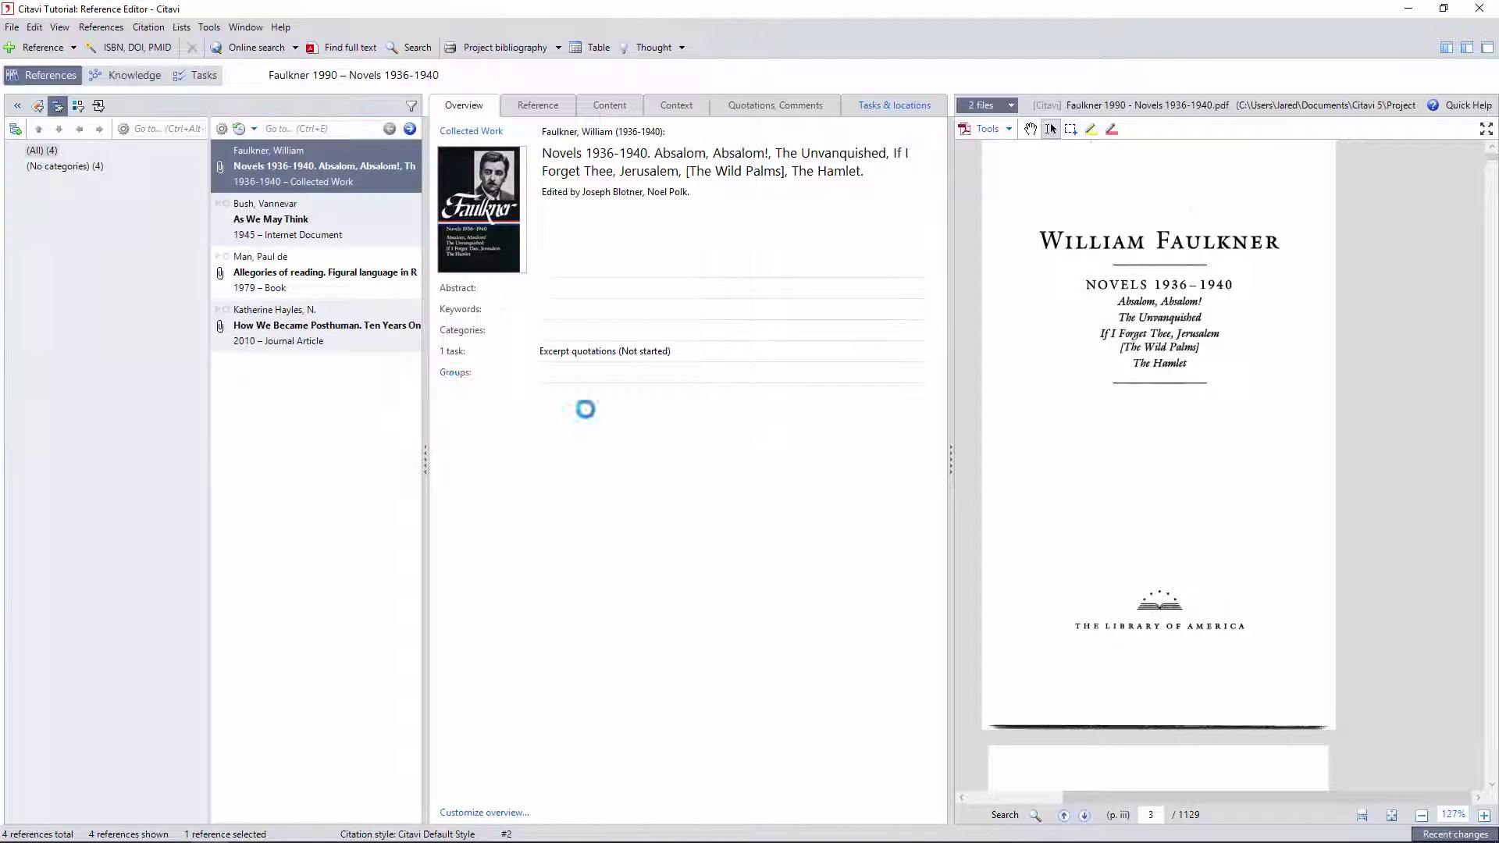
Assign categories 1.5 Faulkner and Absalom! Absalom! to the Faulkner reference
left_click(850, 495)
left_click(538, 104)
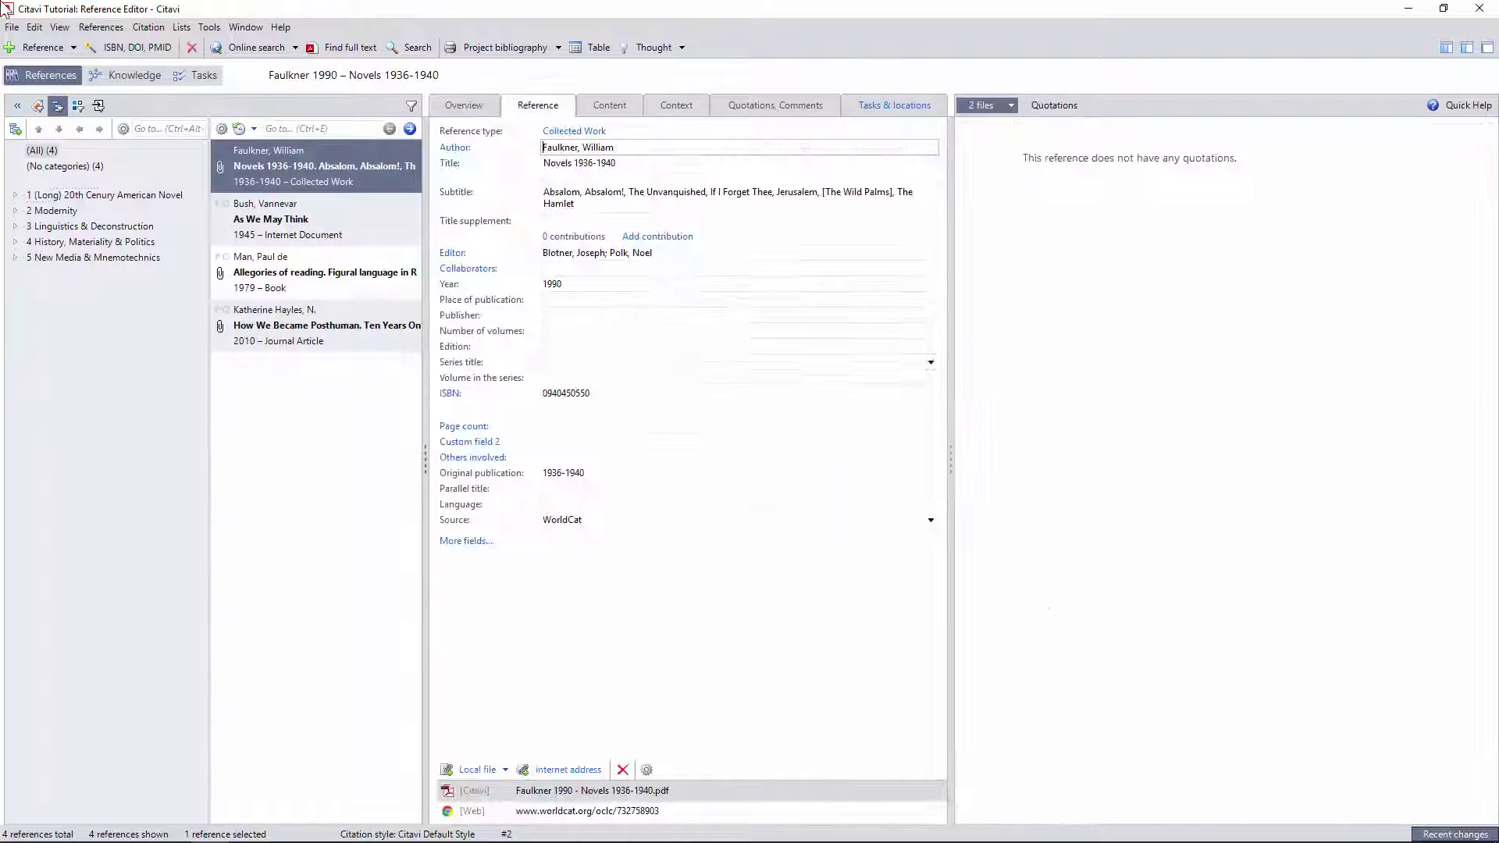
left_click(673, 105)
left_click(461, 291)
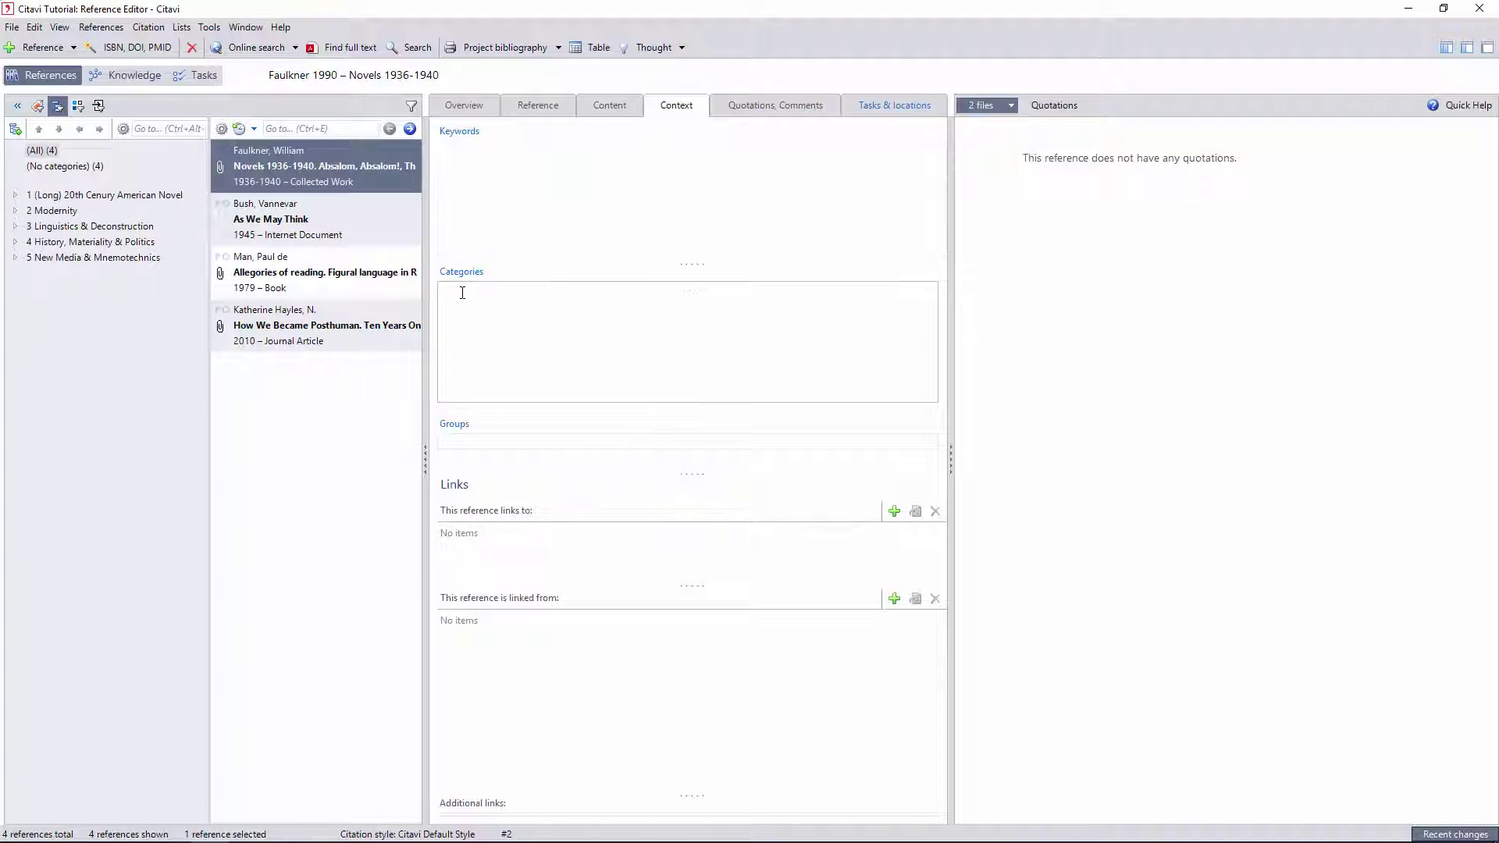
type("faulkner")
key("Tab")
type("absa")
key("Tab")
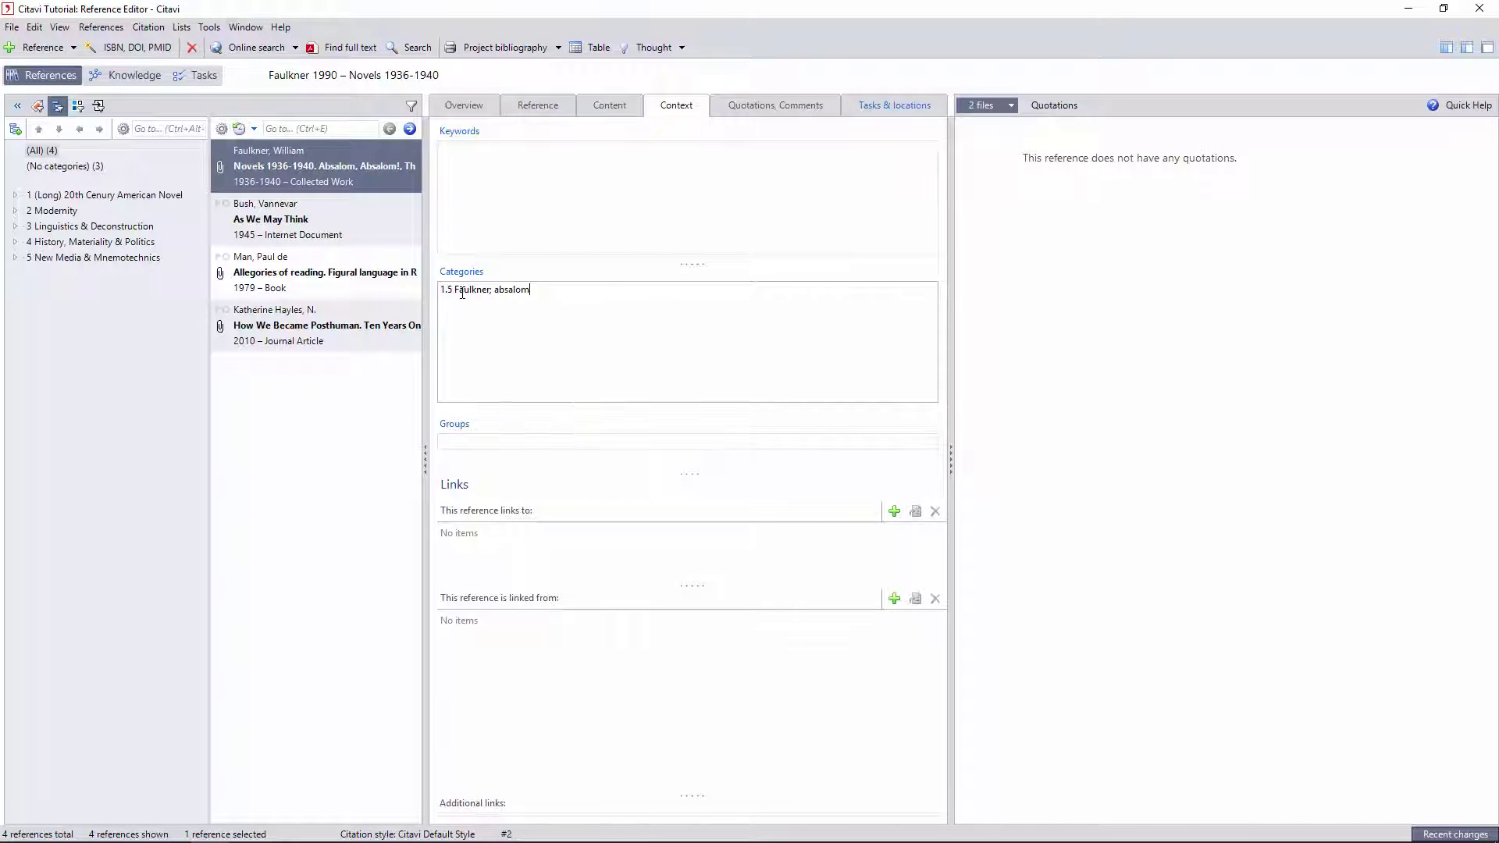
Confirm the assignment in the Assign categories window and move on to the De Man reference
left_click(449, 272)
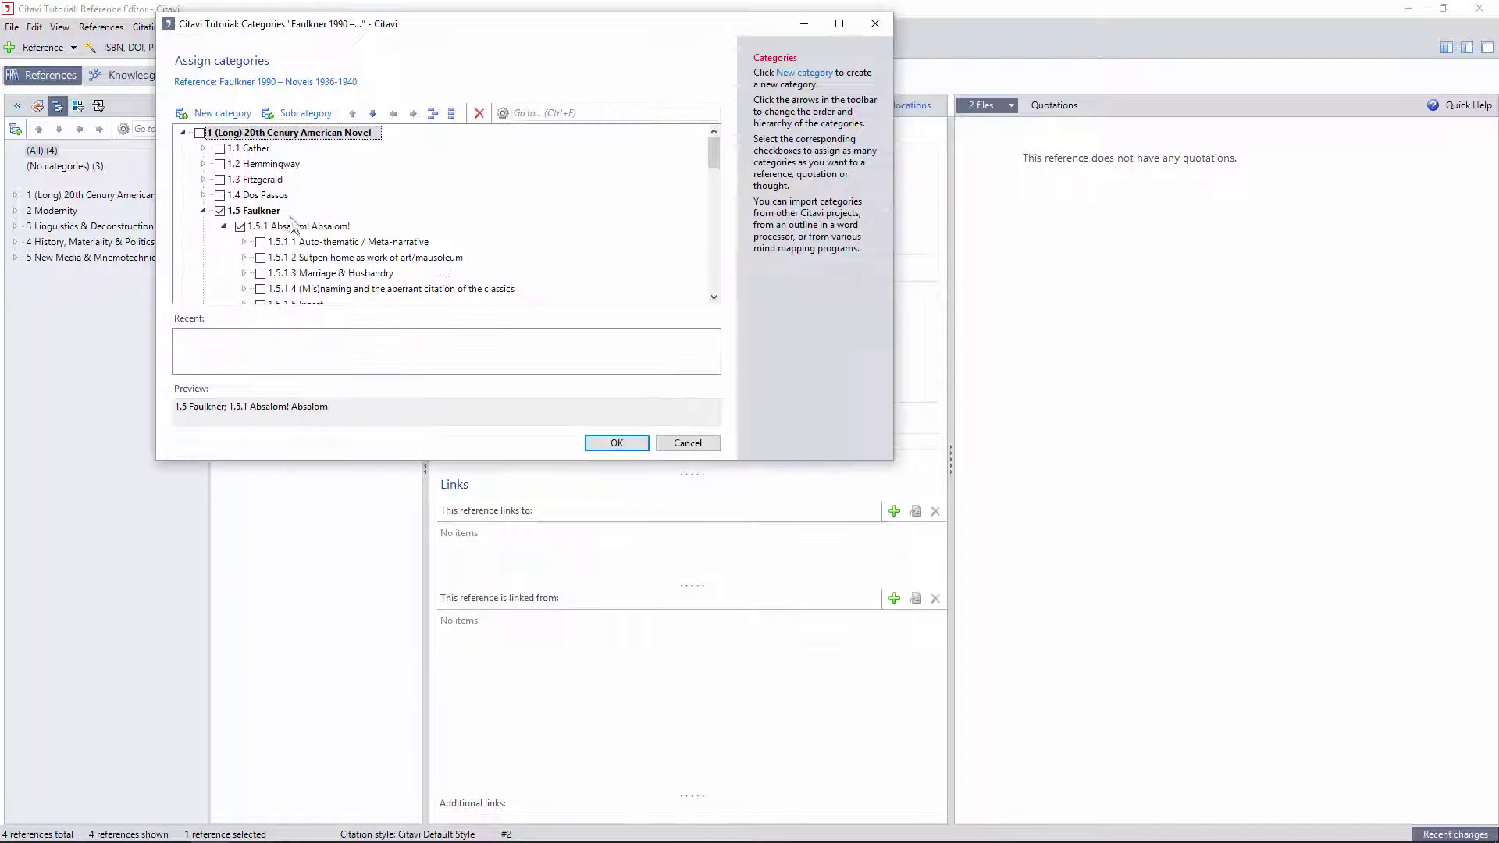
left_click(203, 210)
left_click(203, 210)
left_click(616, 442)
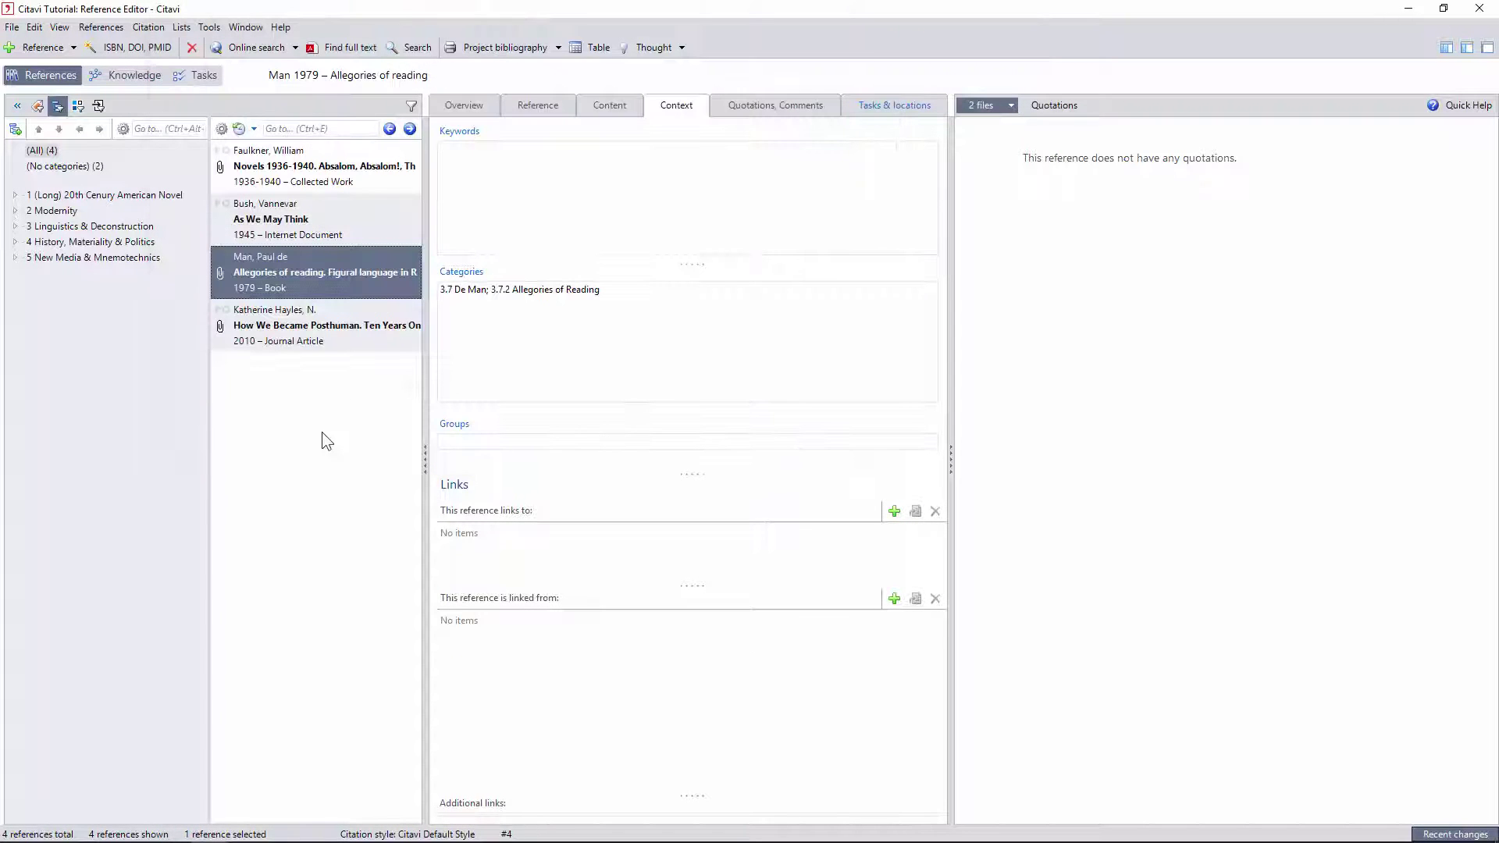
Hide category numbers and expand the Modernity and (Long) 20th Century American Novel categories
right_click(75, 332)
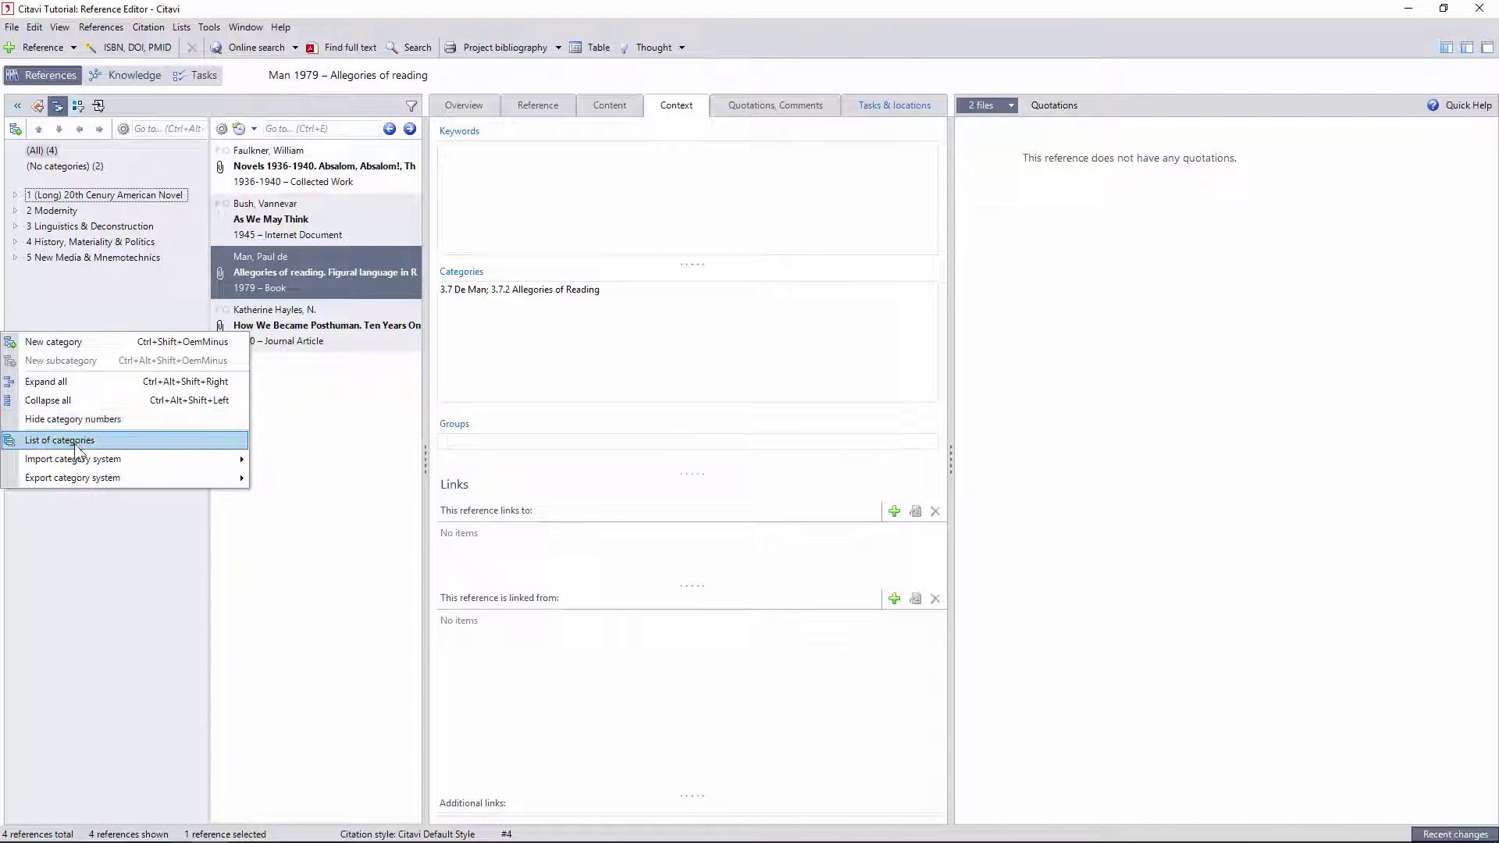
left_click(77, 421)
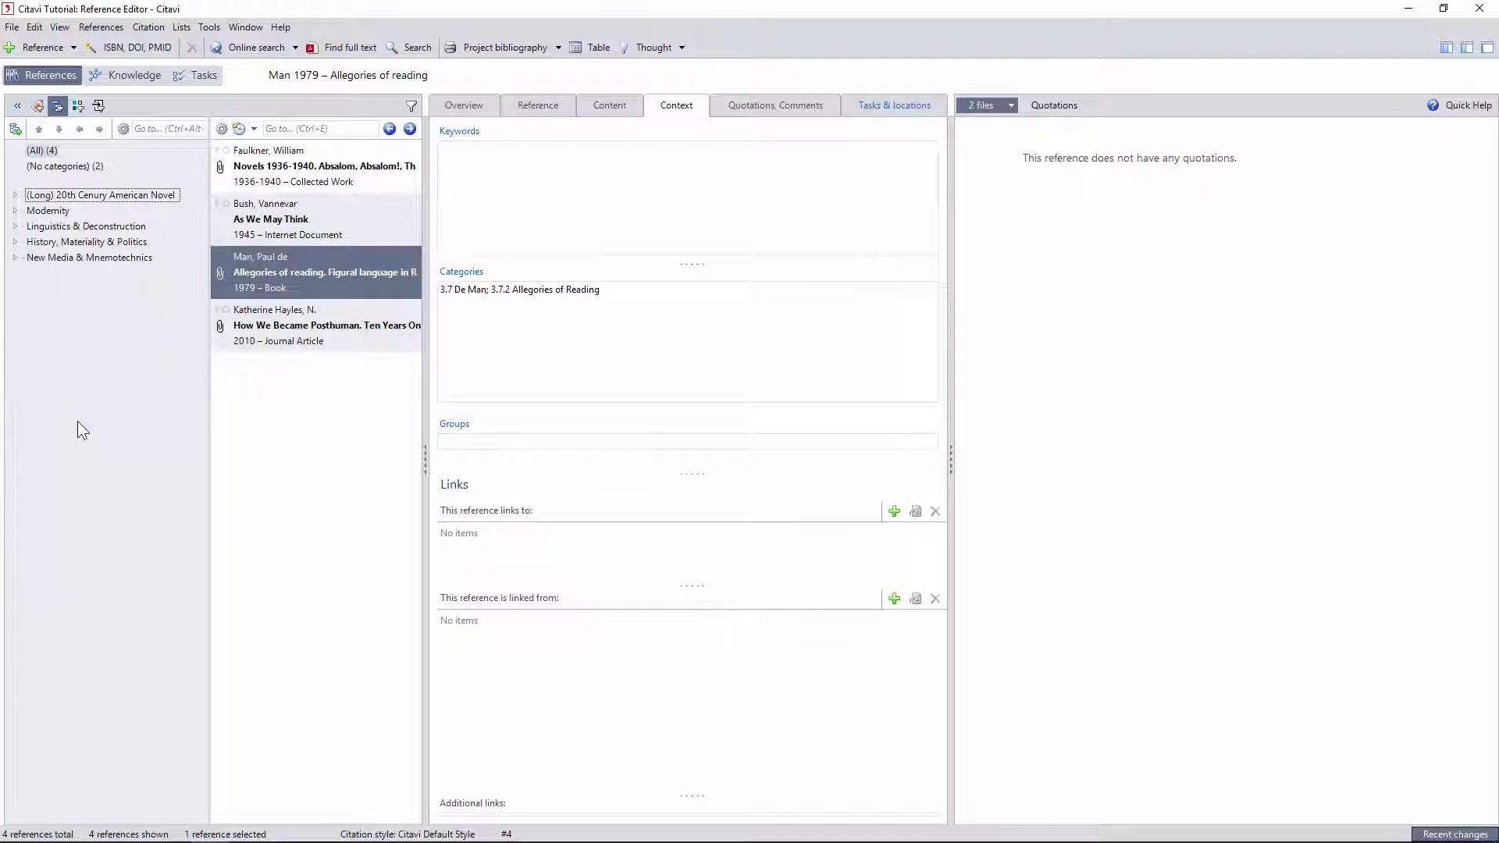
left_click(15, 226)
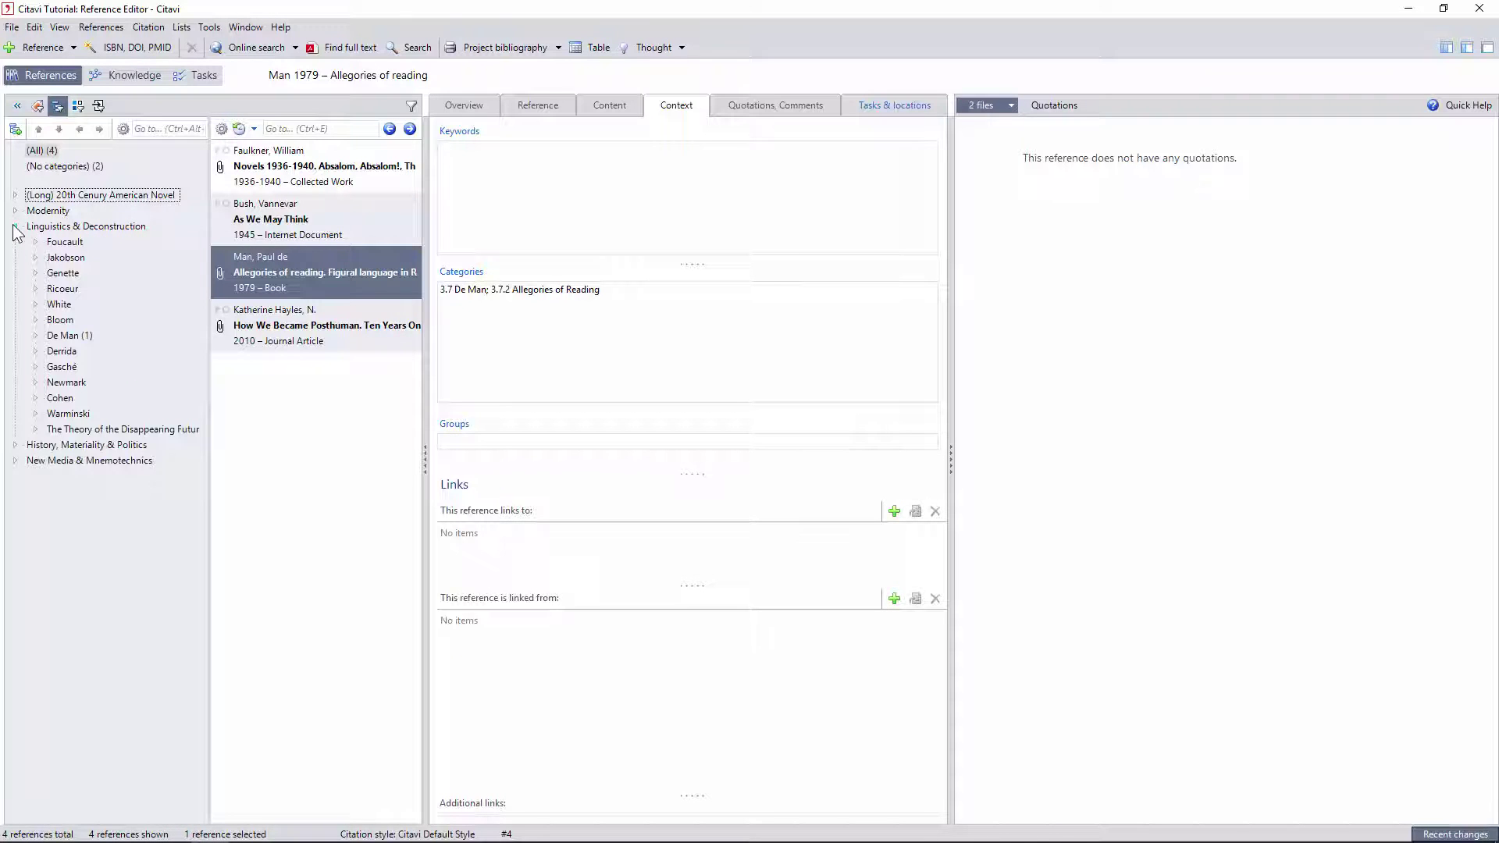
left_click(15, 227)
left_click(15, 211)
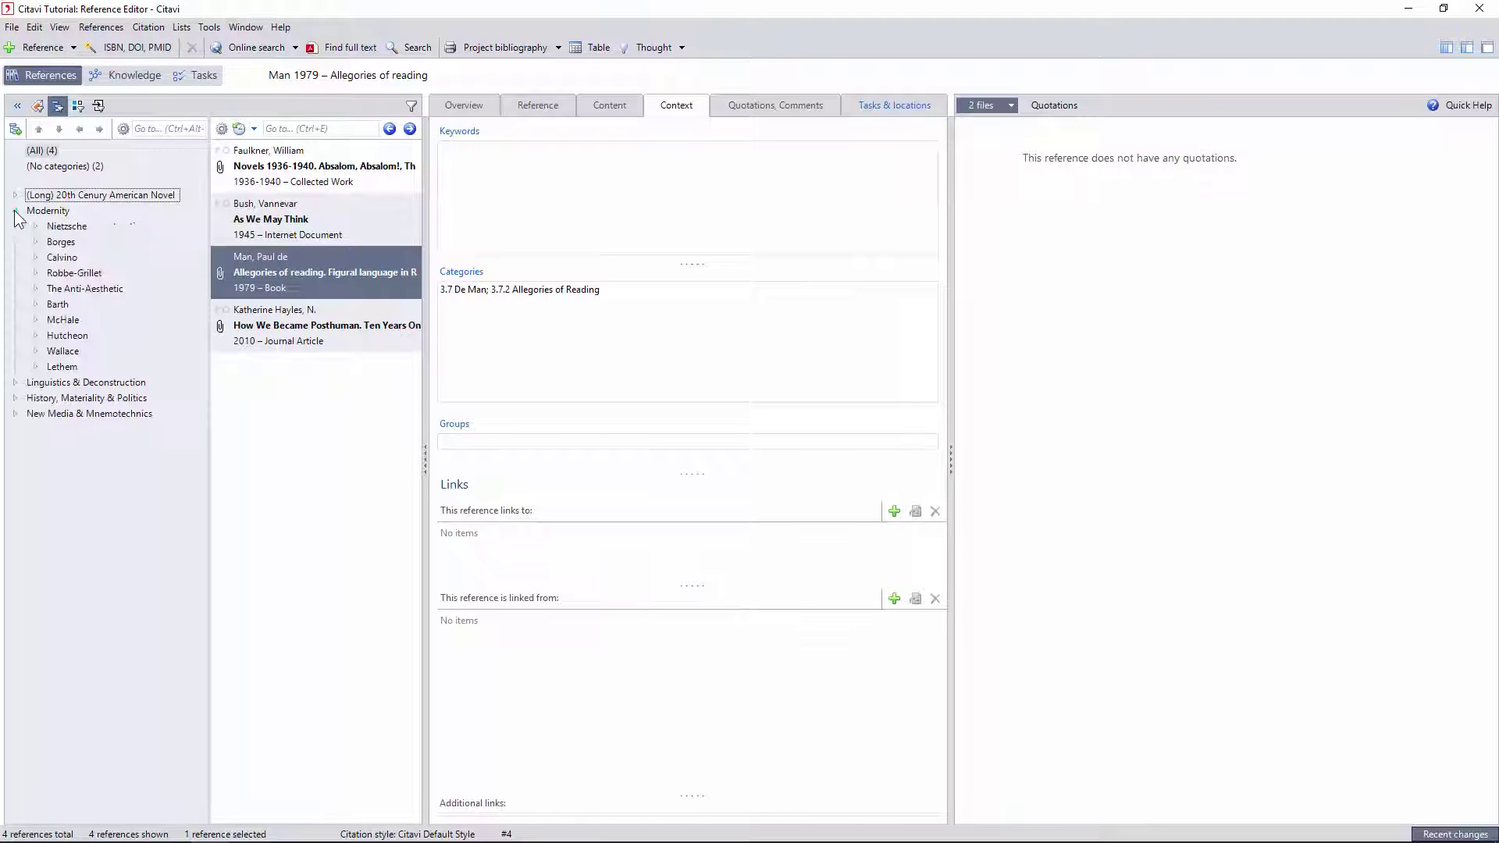
left_click(15, 195)
Filter references by Faulkner, then Absalom! Absalom!, then back to Faulkner
left_click(68, 272)
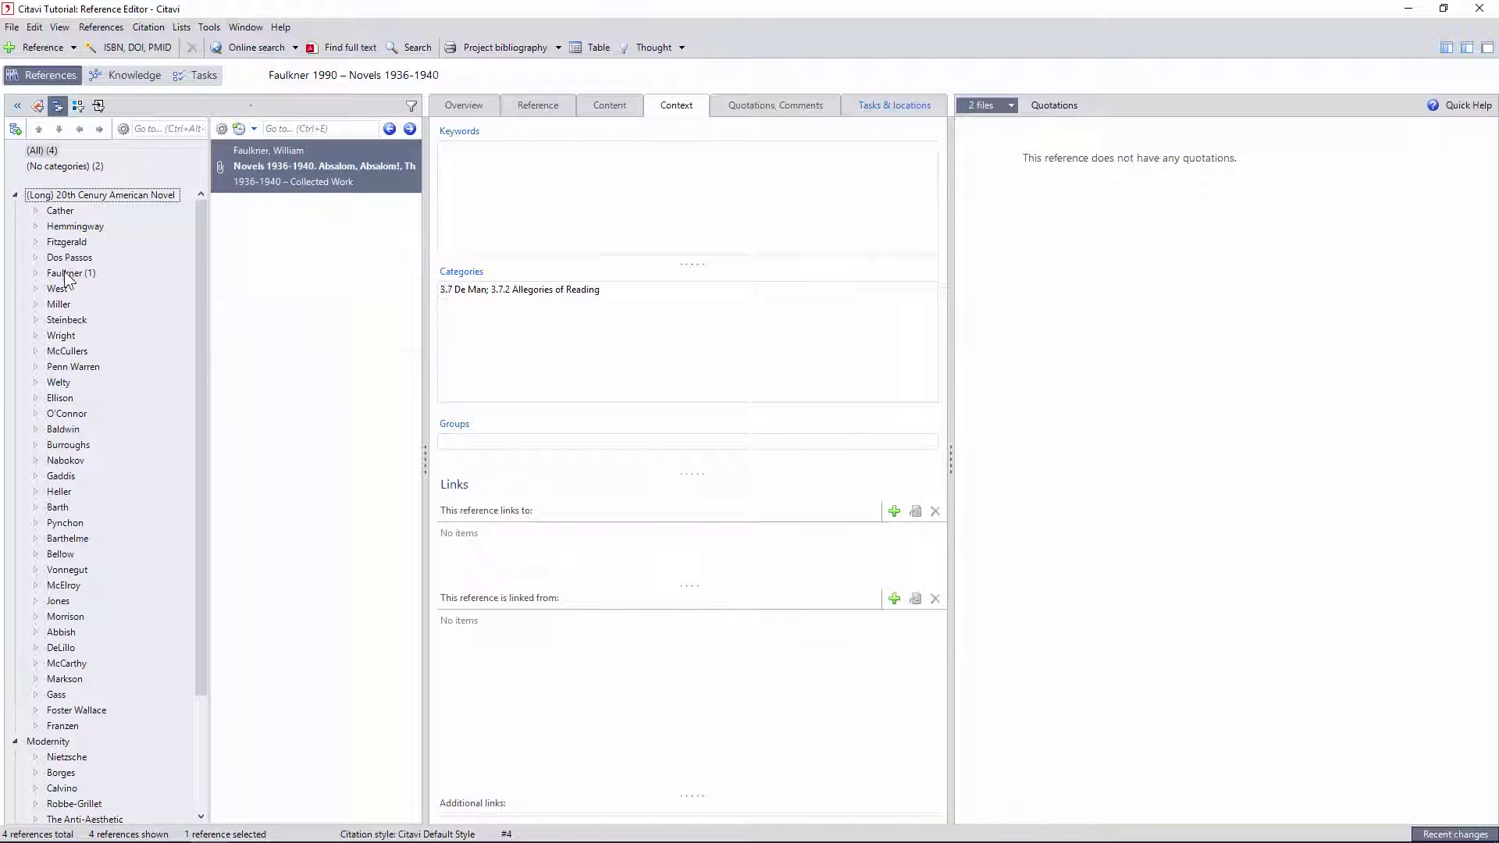
left_click(36, 273)
left_click(113, 290)
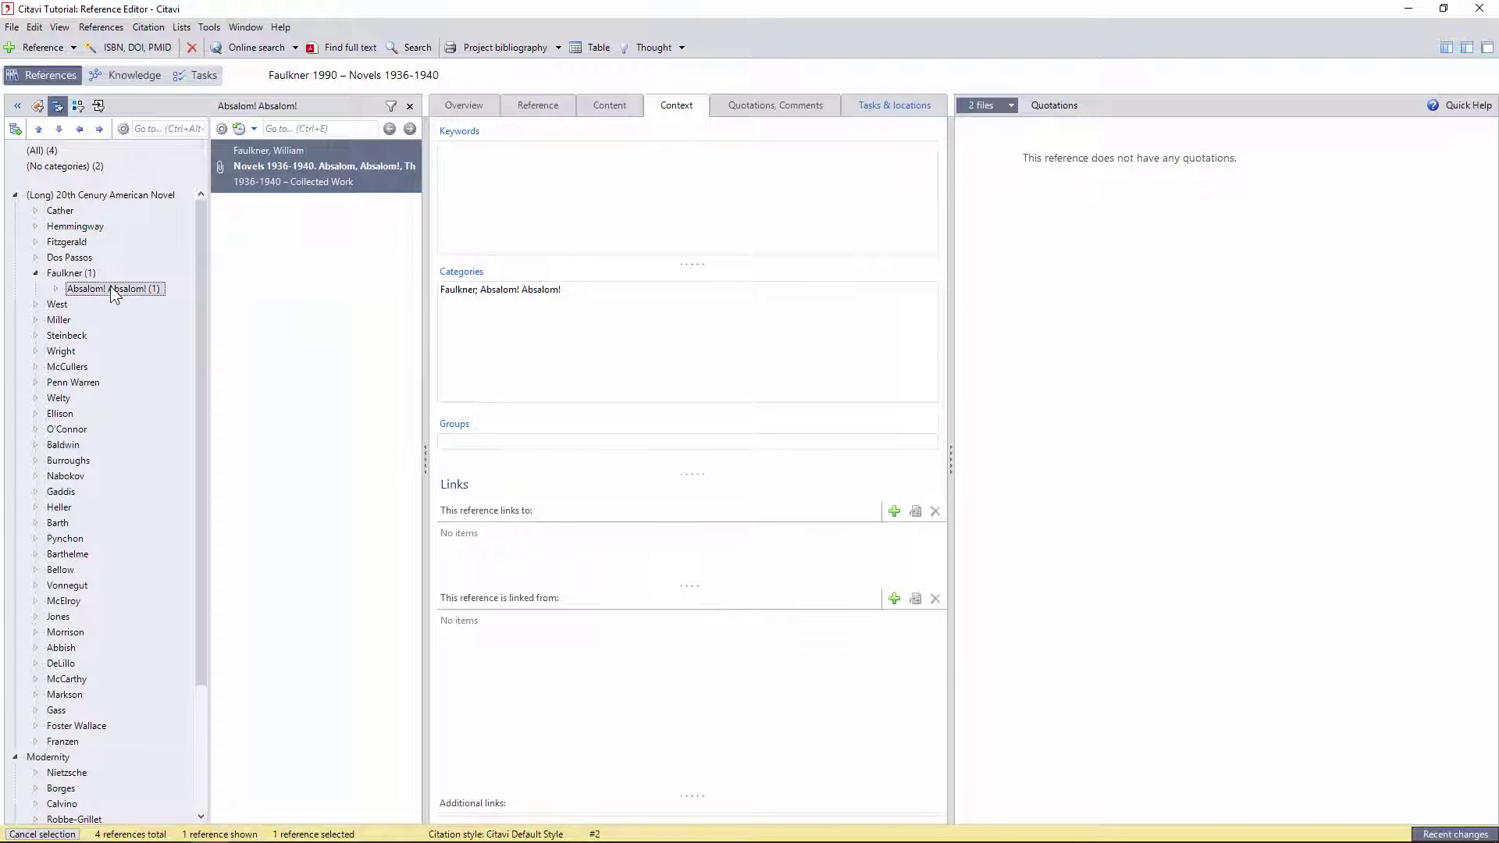
left_click(83, 277)
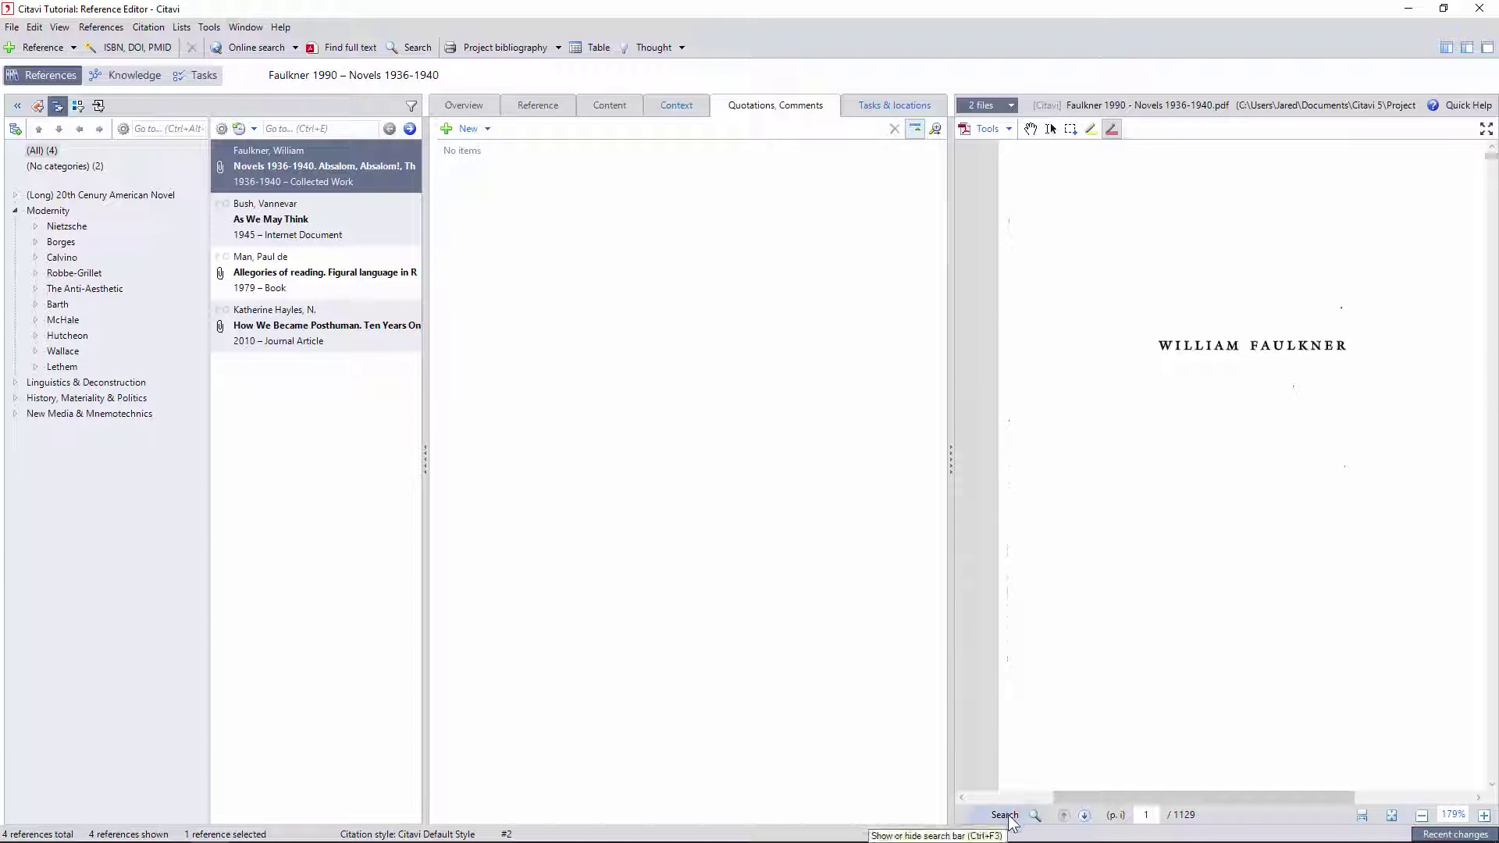
Use the PDF bookmarks to jump to the start of Absalom, Absalom!
left_click(1006, 815)
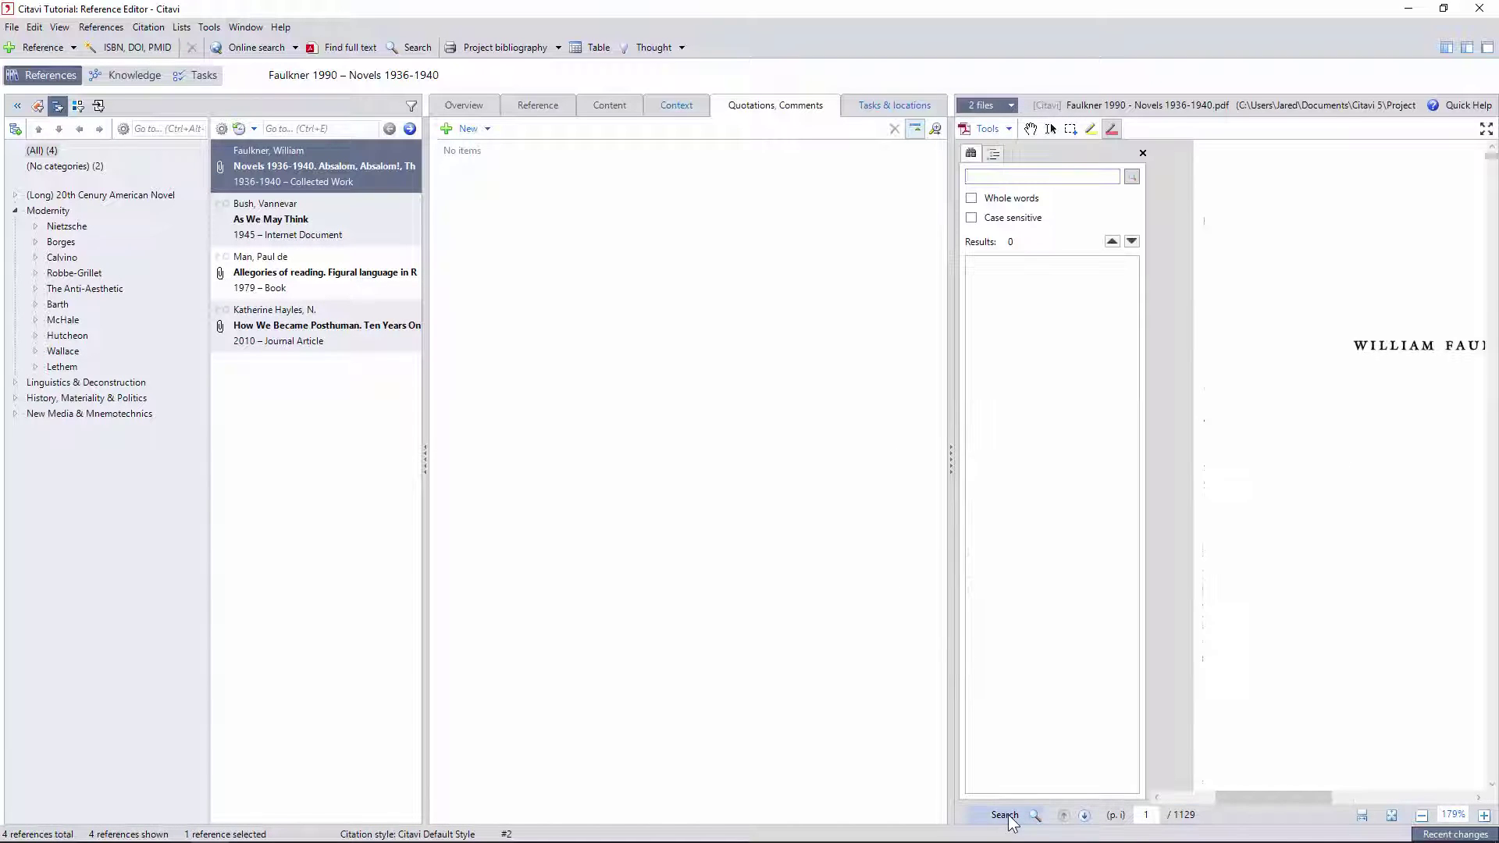
left_click(992, 154)
left_click(1000, 209)
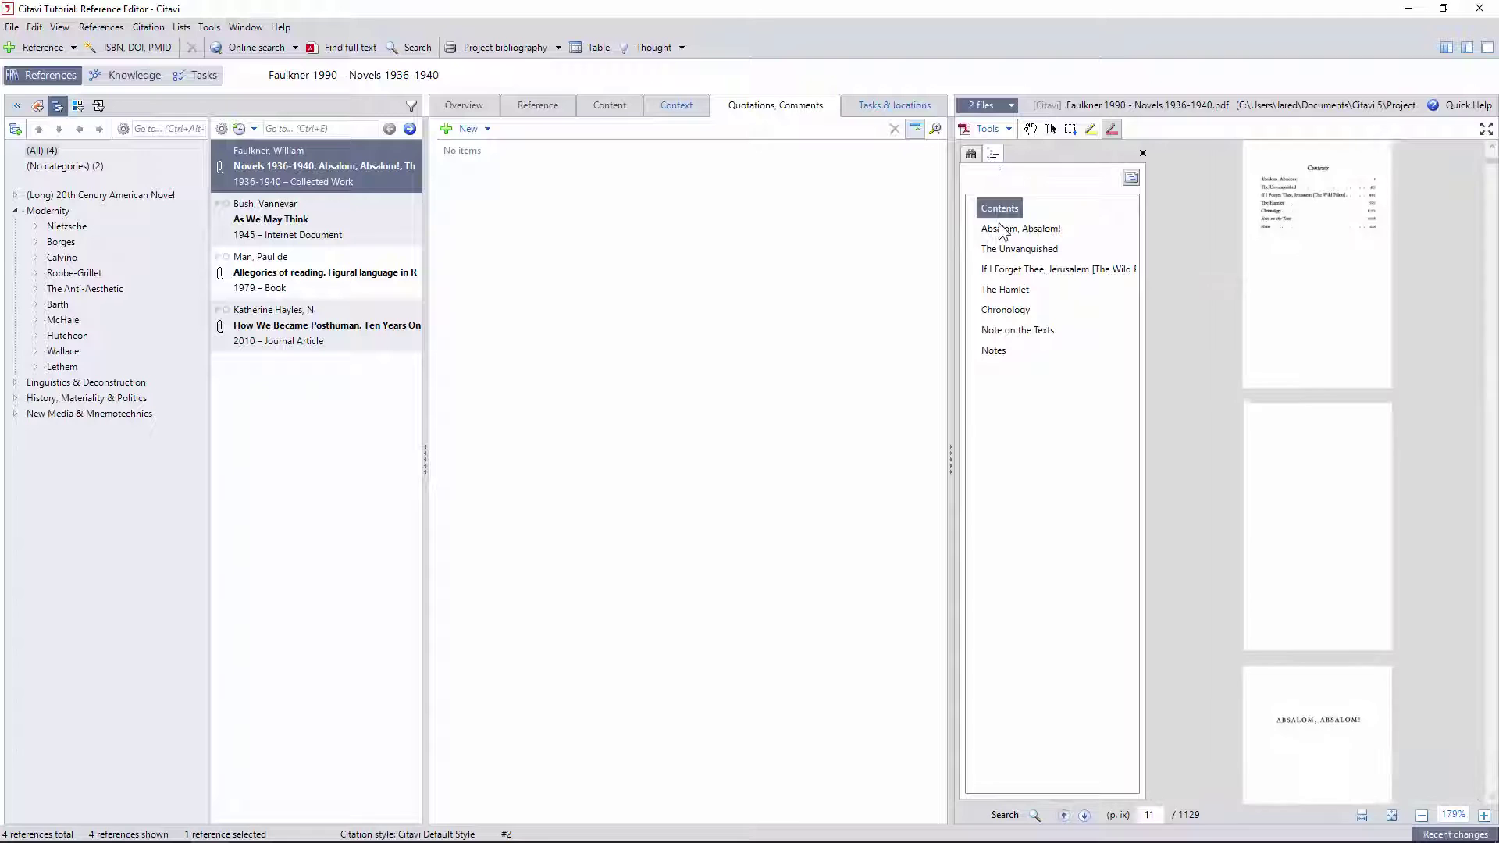
left_click(1003, 231)
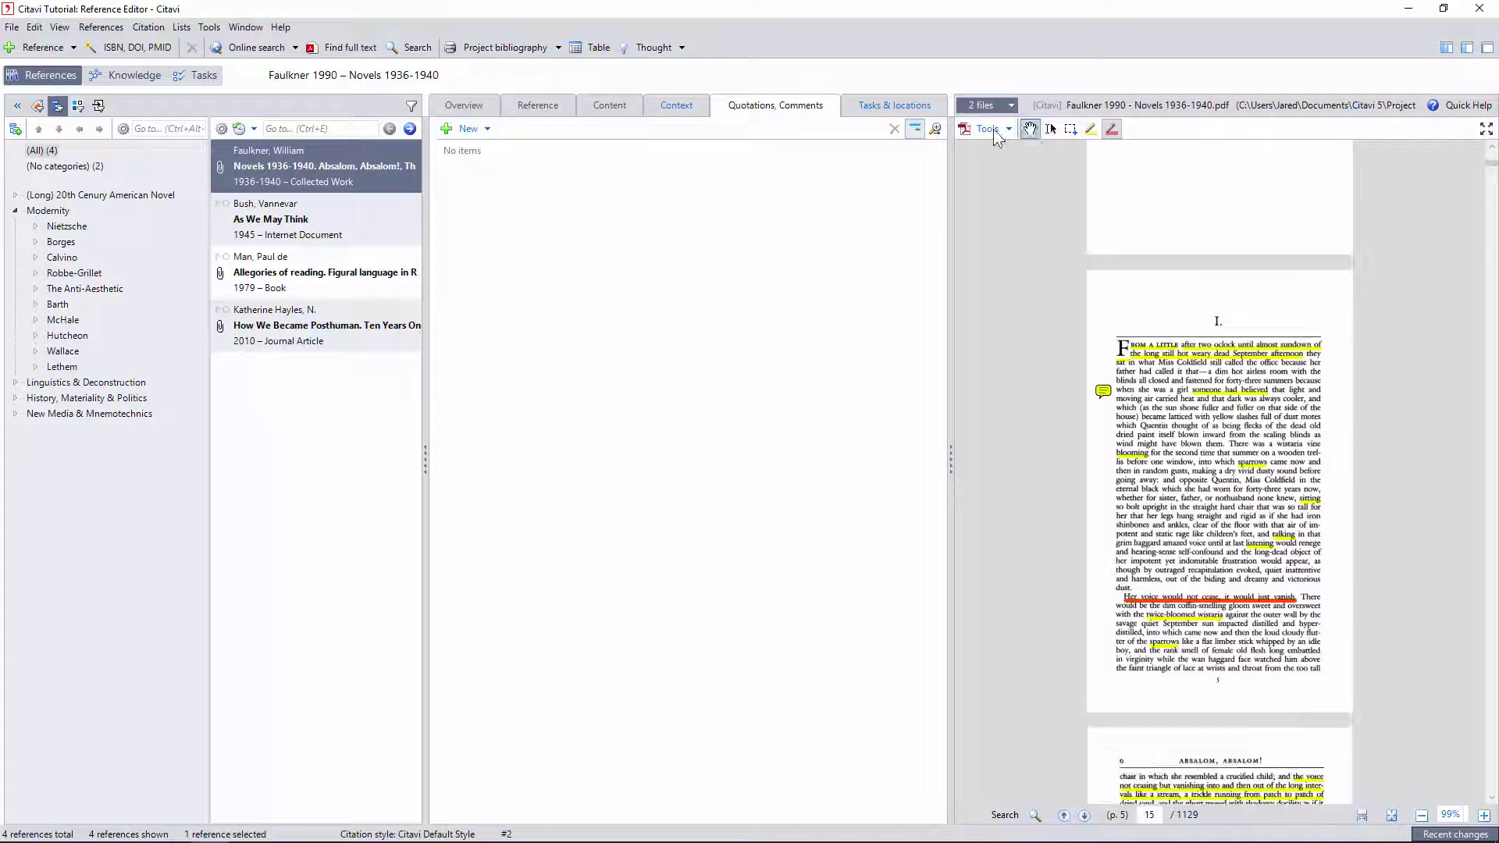
Highlight 'Quentin' in yellow on page 5 and bring up Export PDF annotations
left_click(1051, 130)
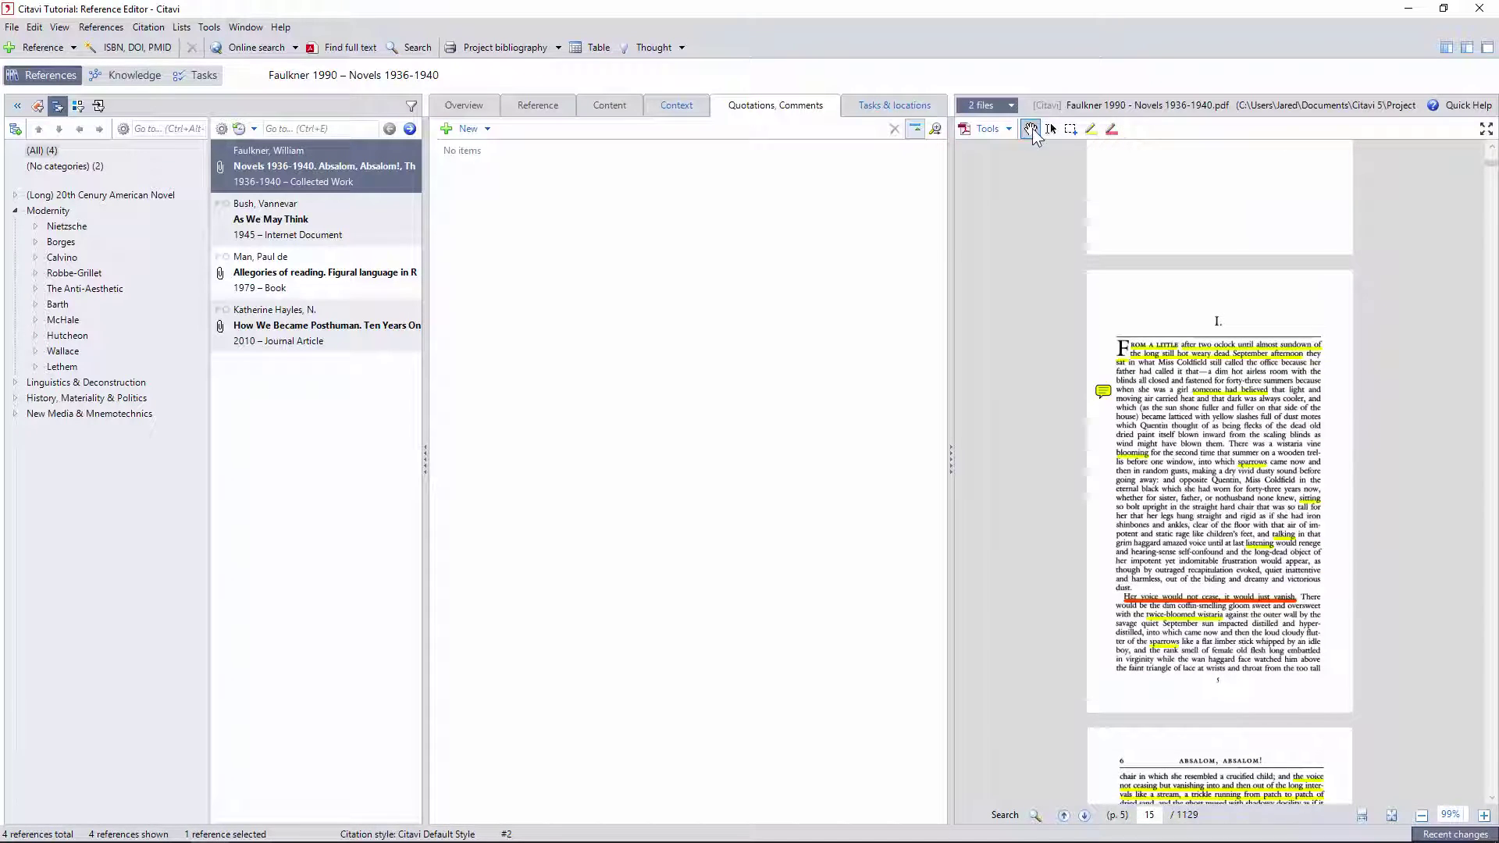
left_click(1091, 129)
scroll(1234, 429, "up", 4)
scroll(1234, 430, "up", 2)
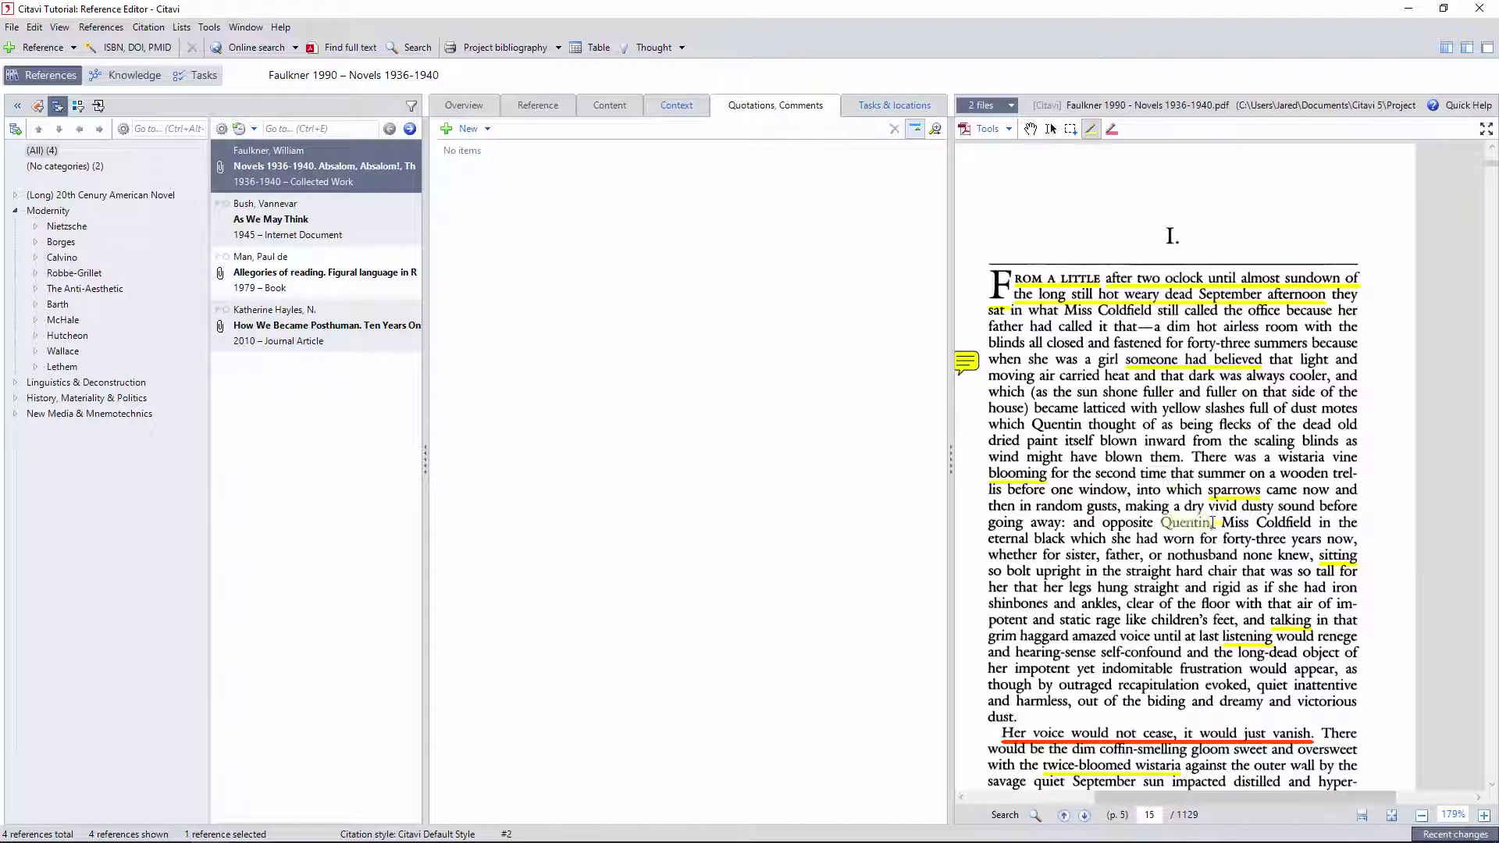
left_click_drag(1161, 524, 1213, 523)
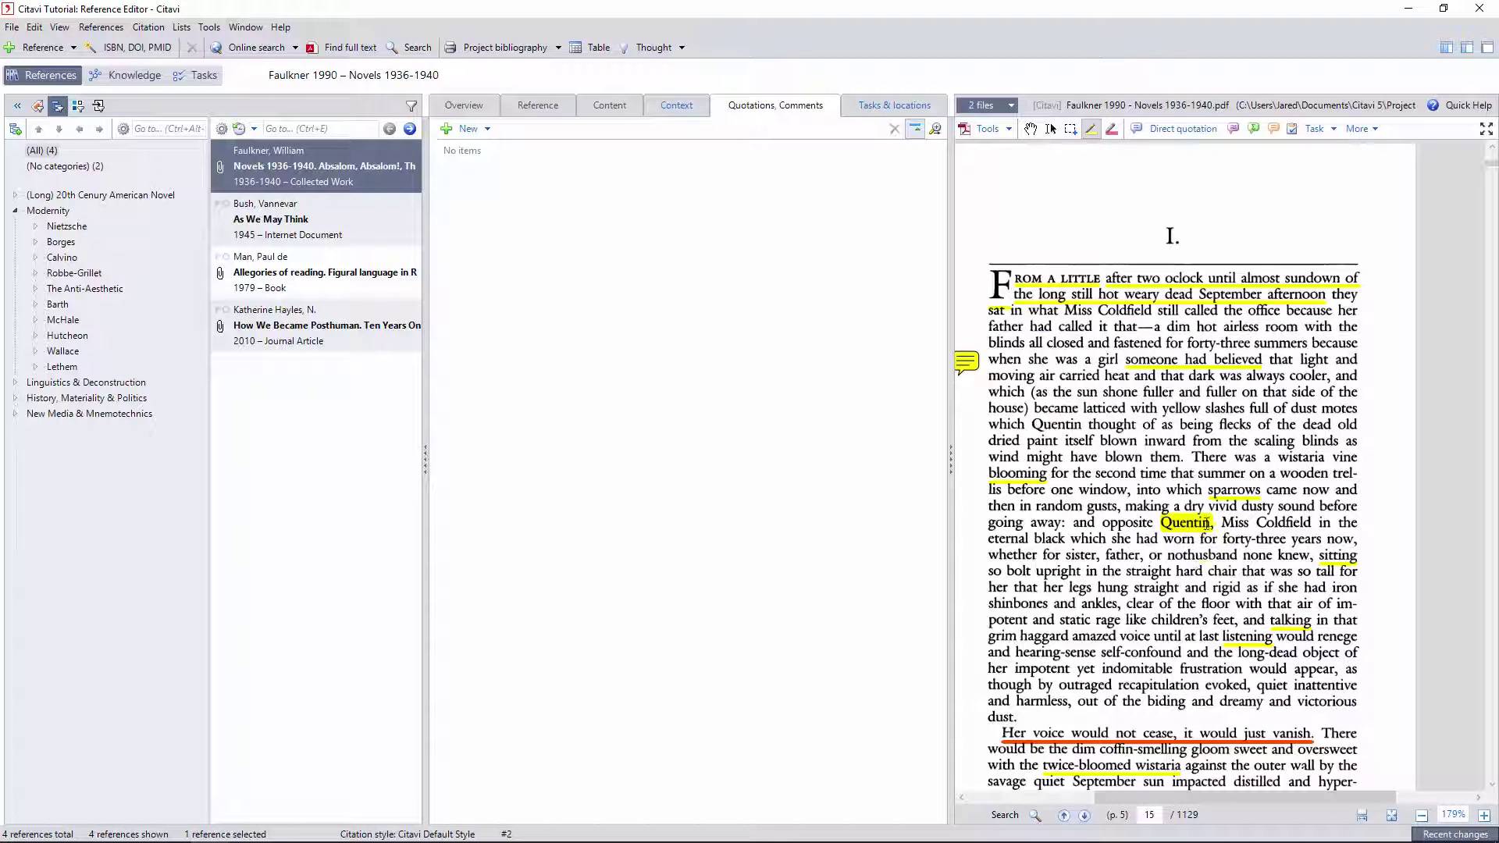
left_click(1009, 129)
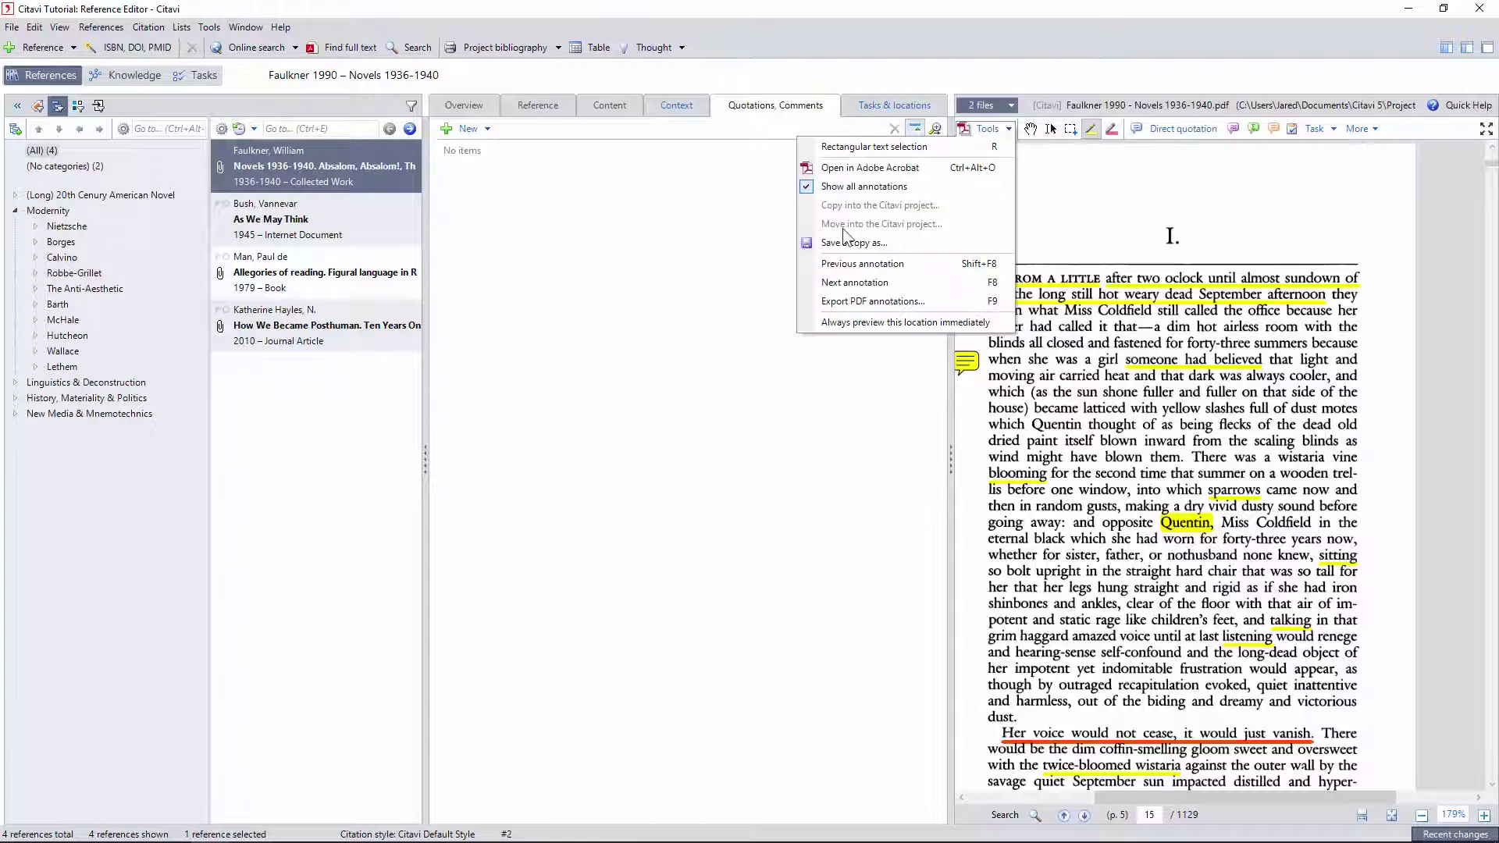
left_click(846, 300)
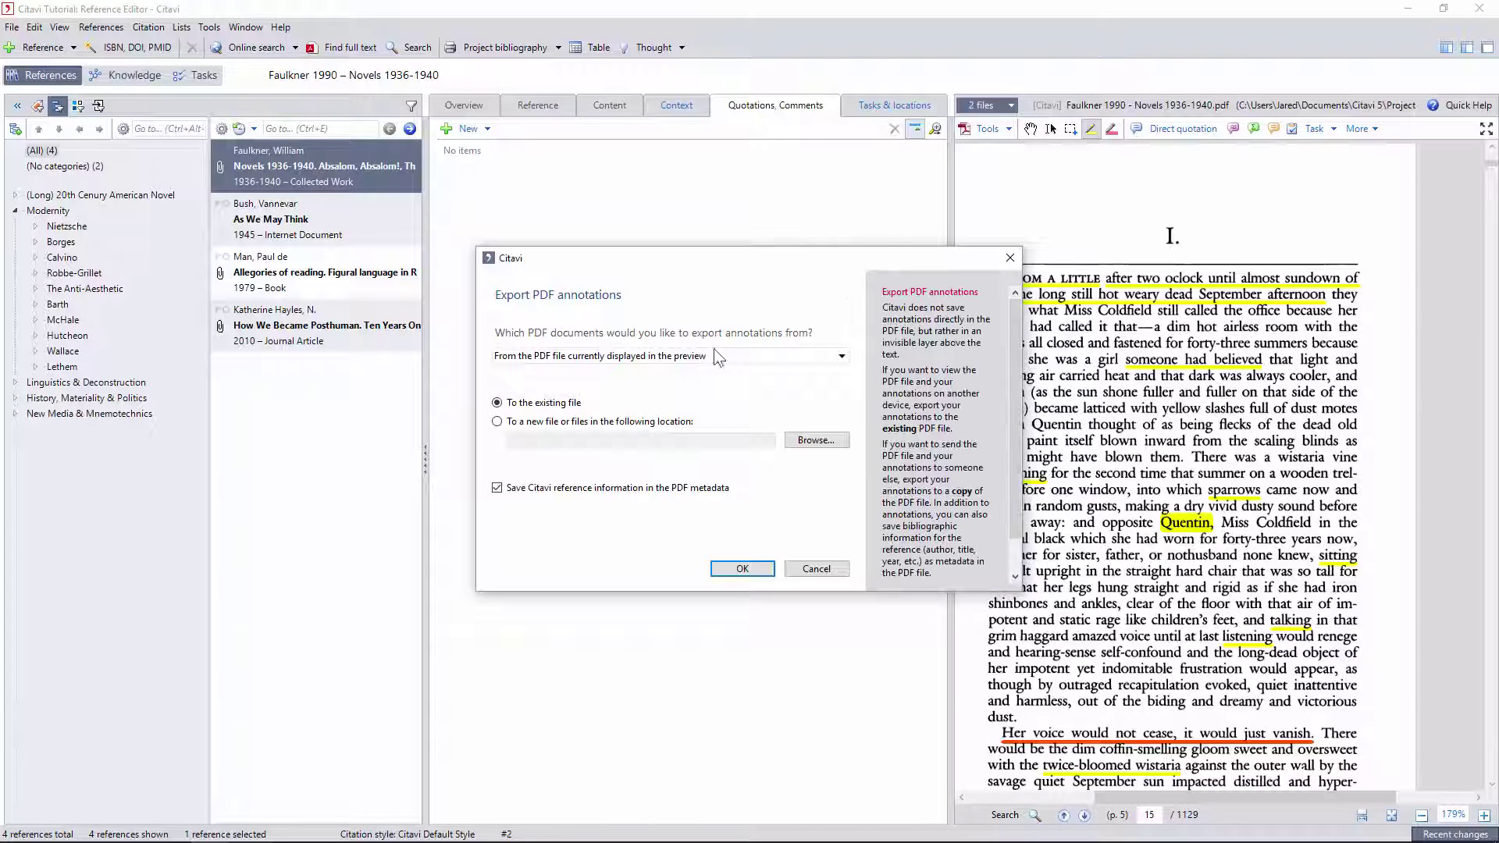
Save the chapter's opening paragraph as a direct quotation and fix its stray F
left_click(834, 571)
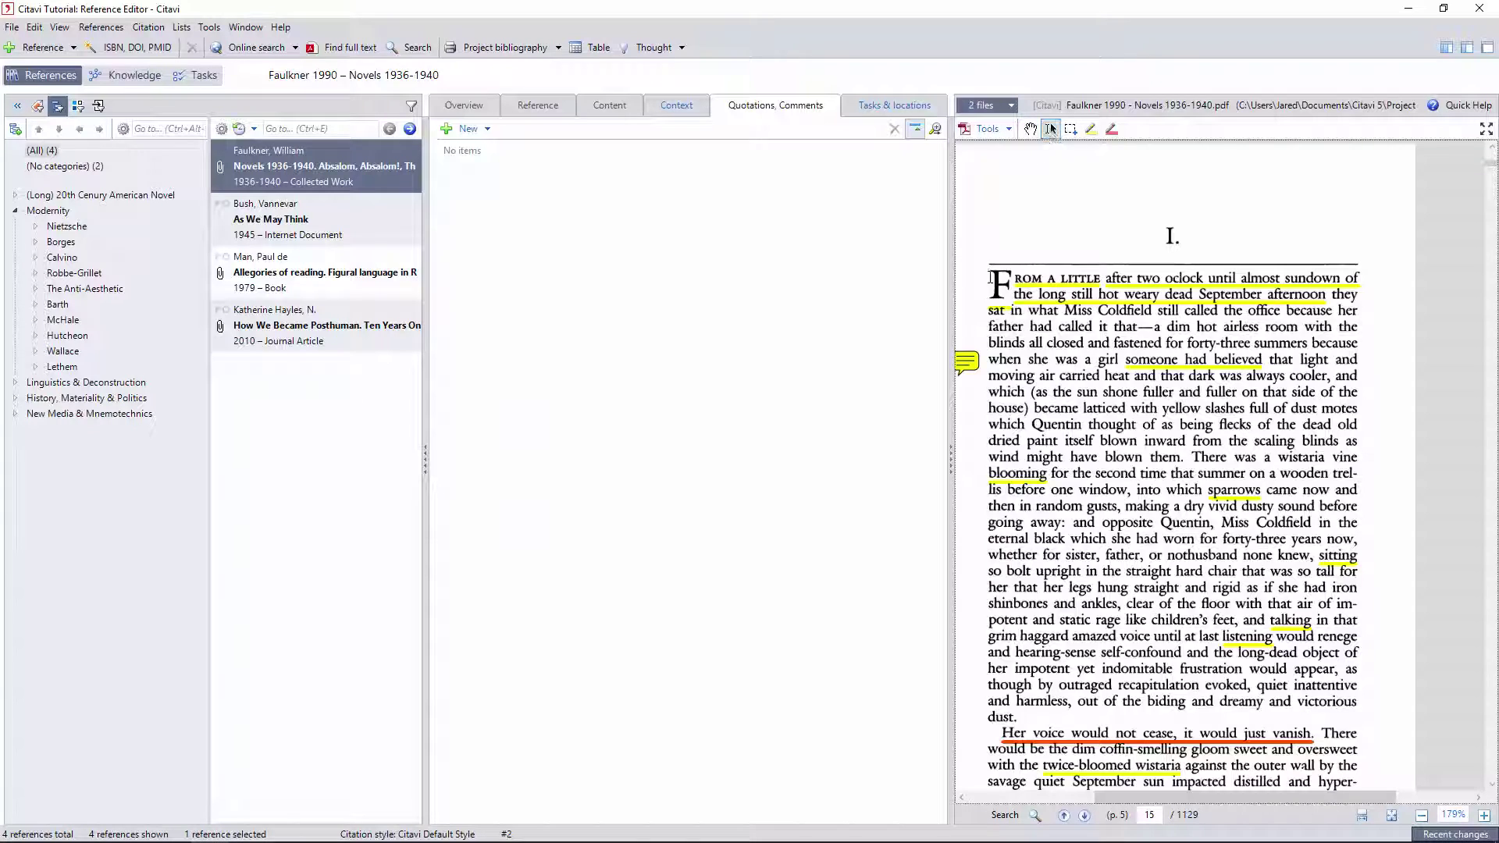
left_click_drag(989, 271, 1186, 455)
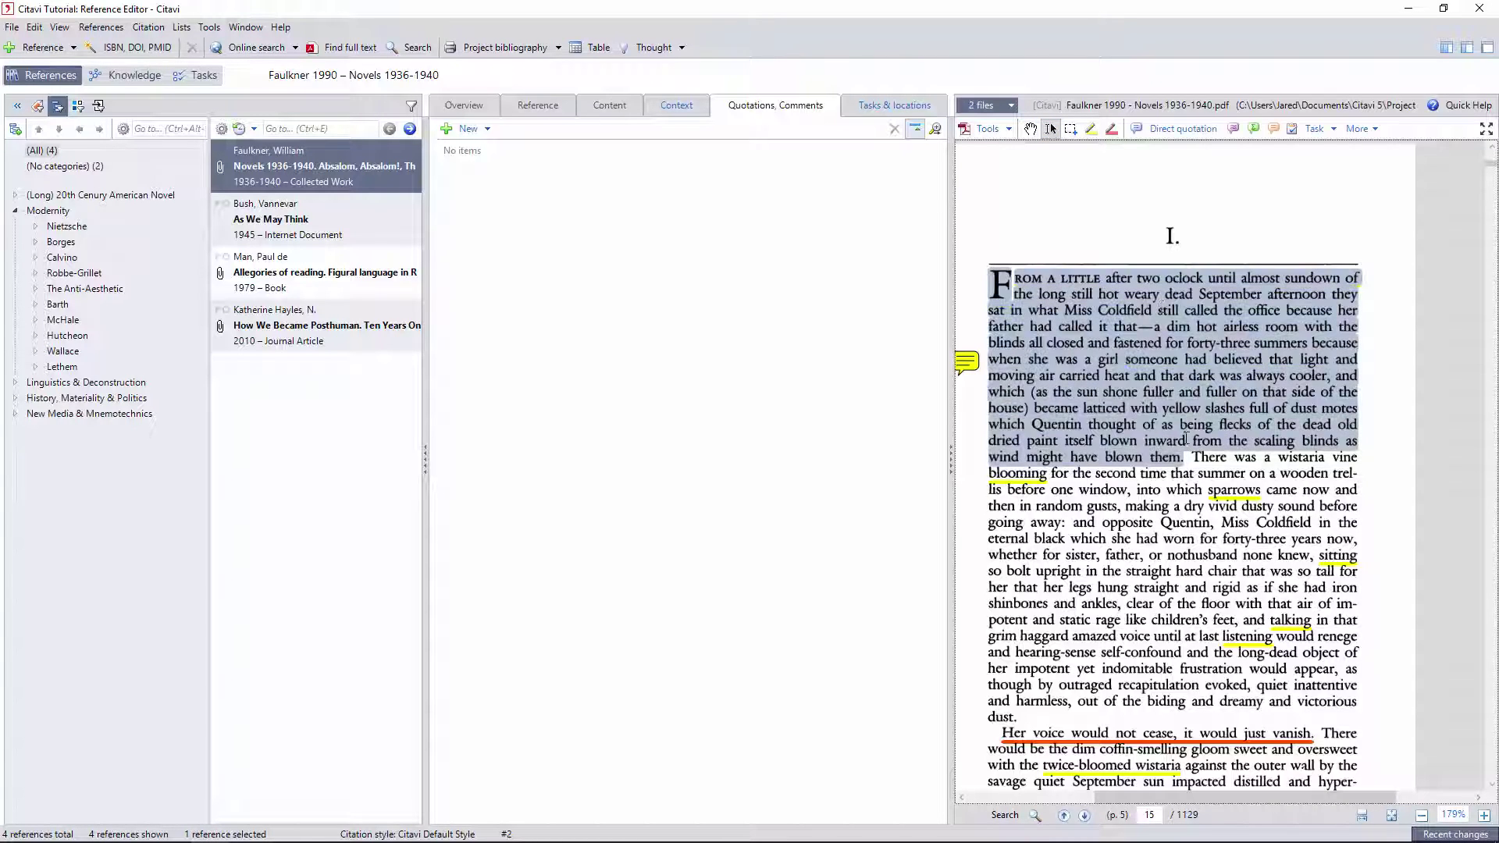
left_click(1163, 129)
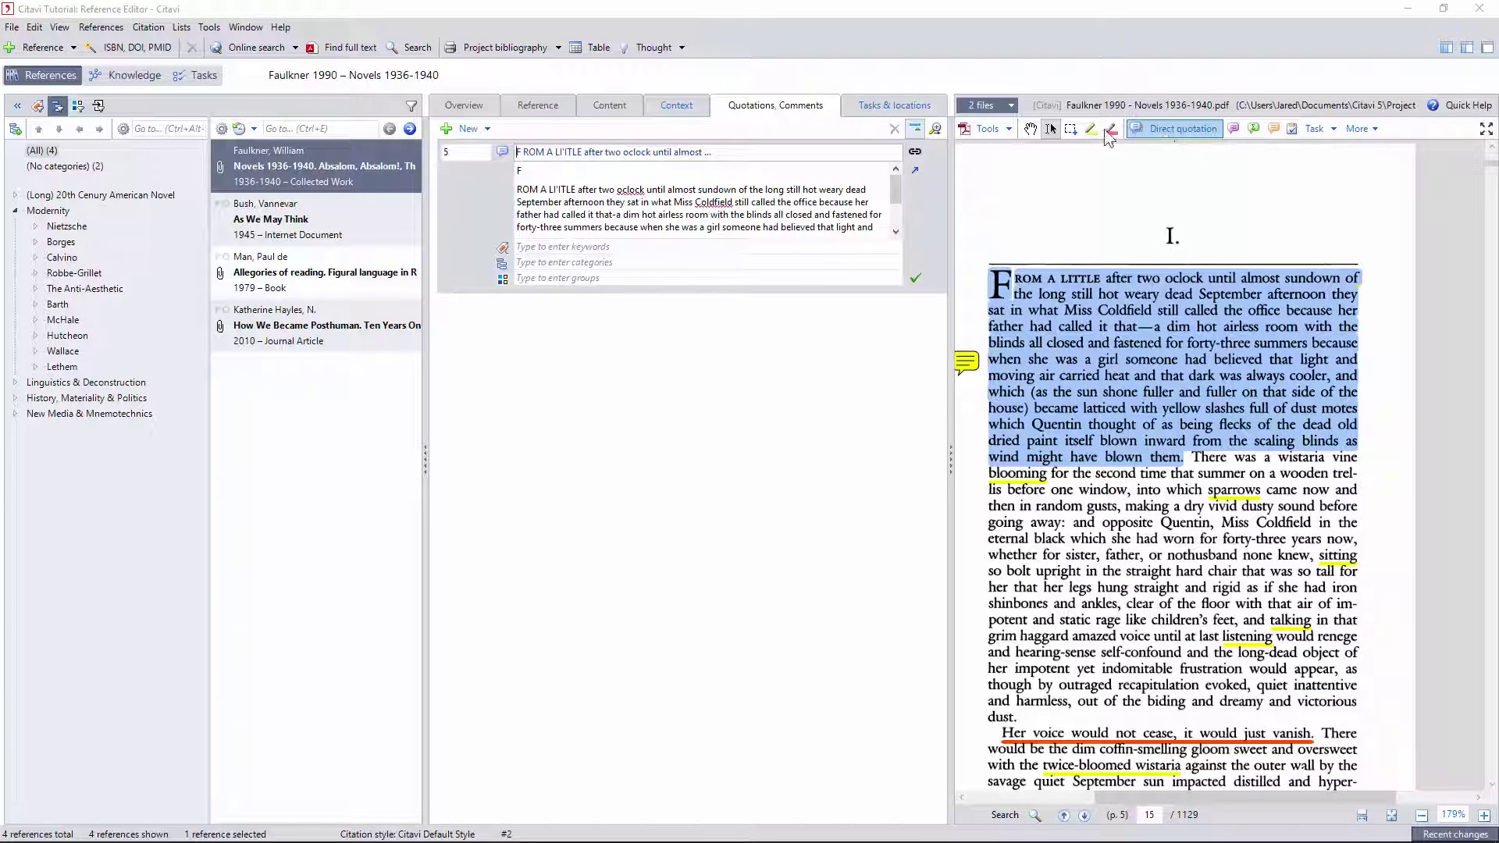
left_click(541, 169)
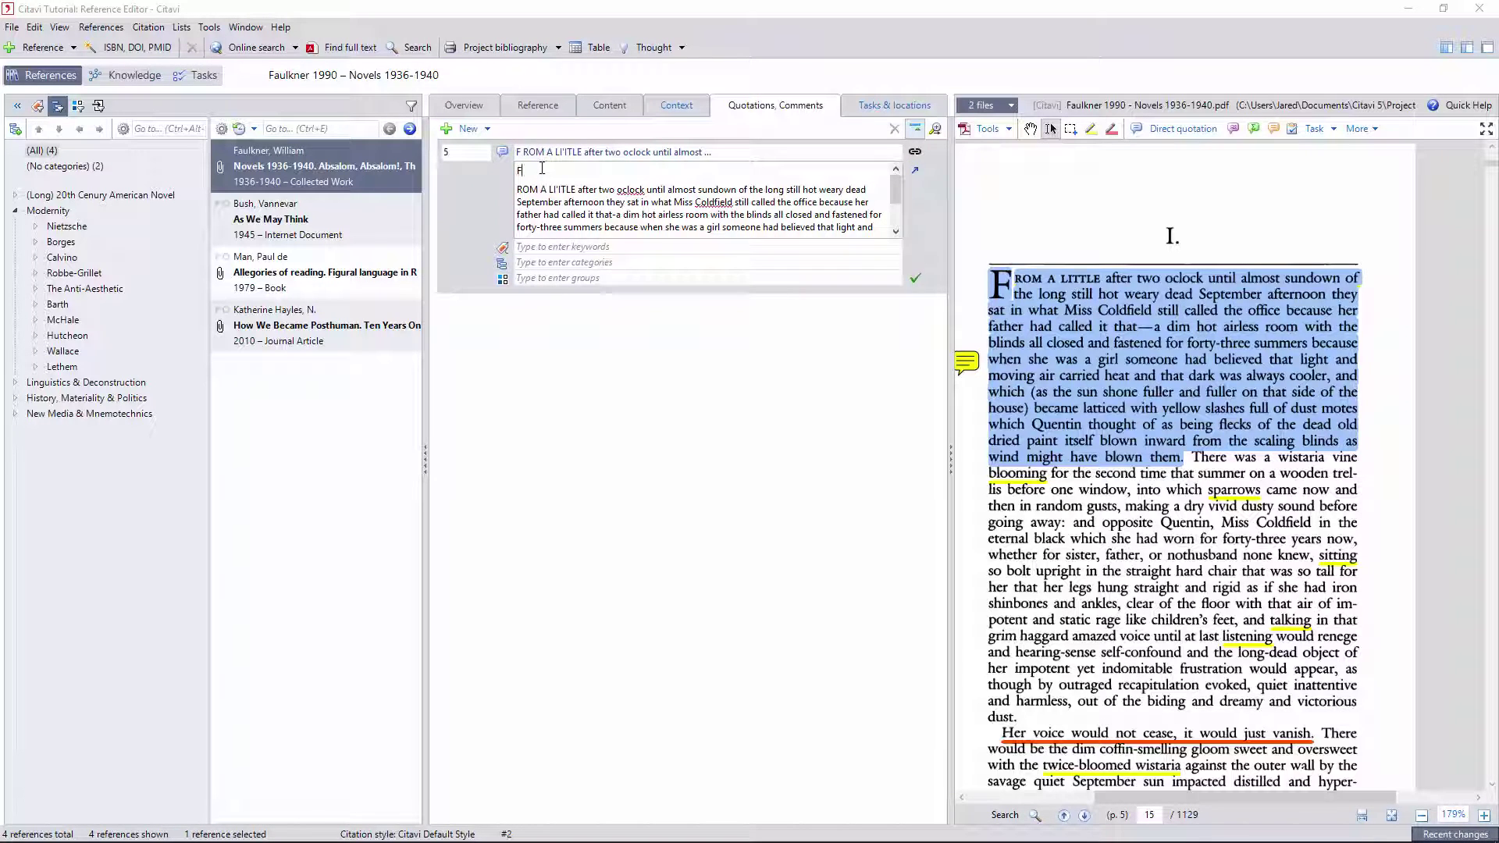
key("Delete")
scroll(676, 177, "down", 2)
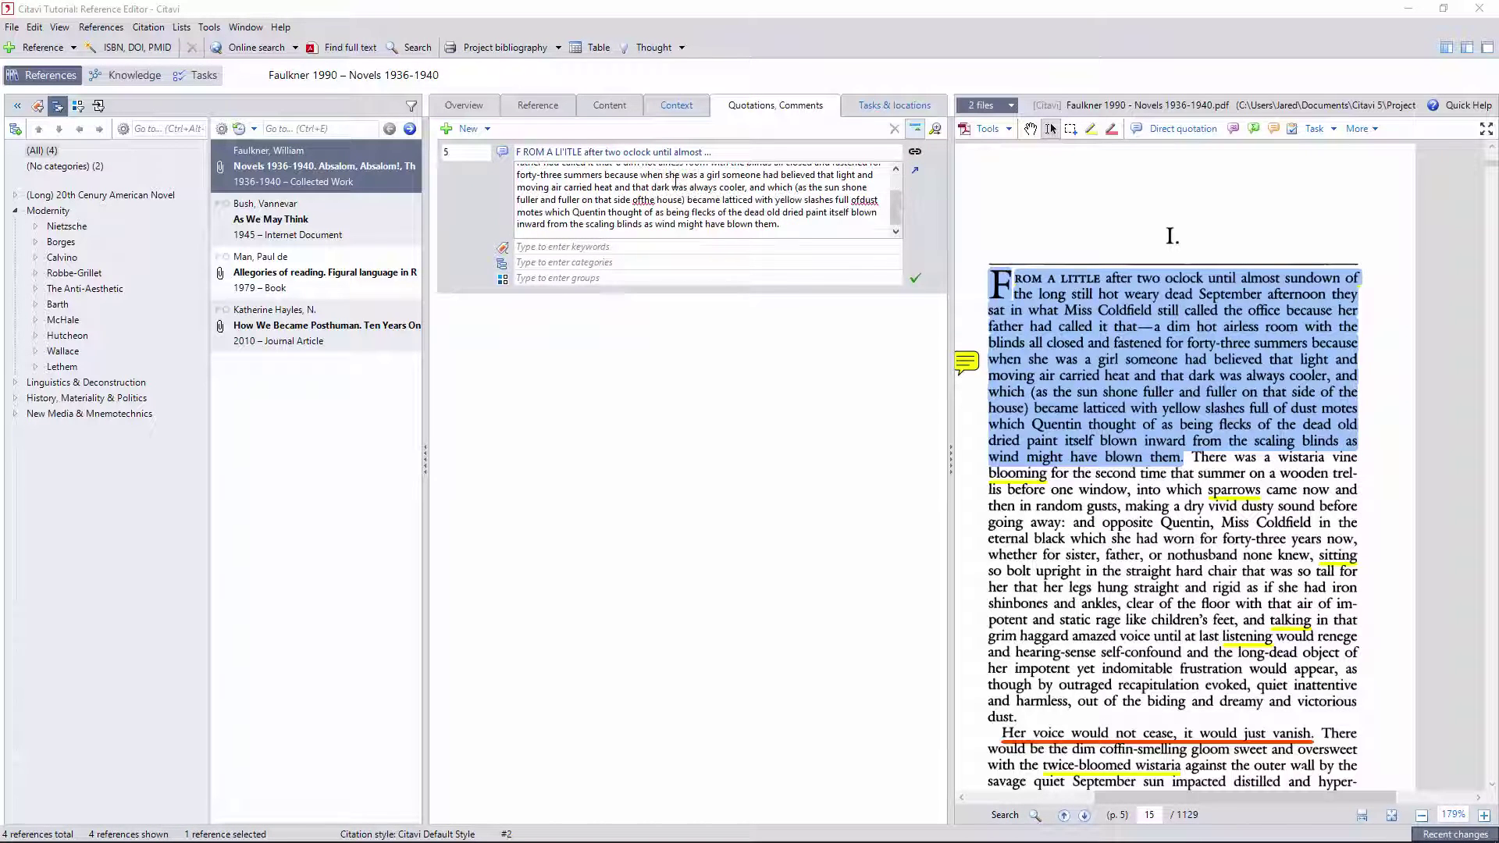
scroll(678, 189, "up", 2)
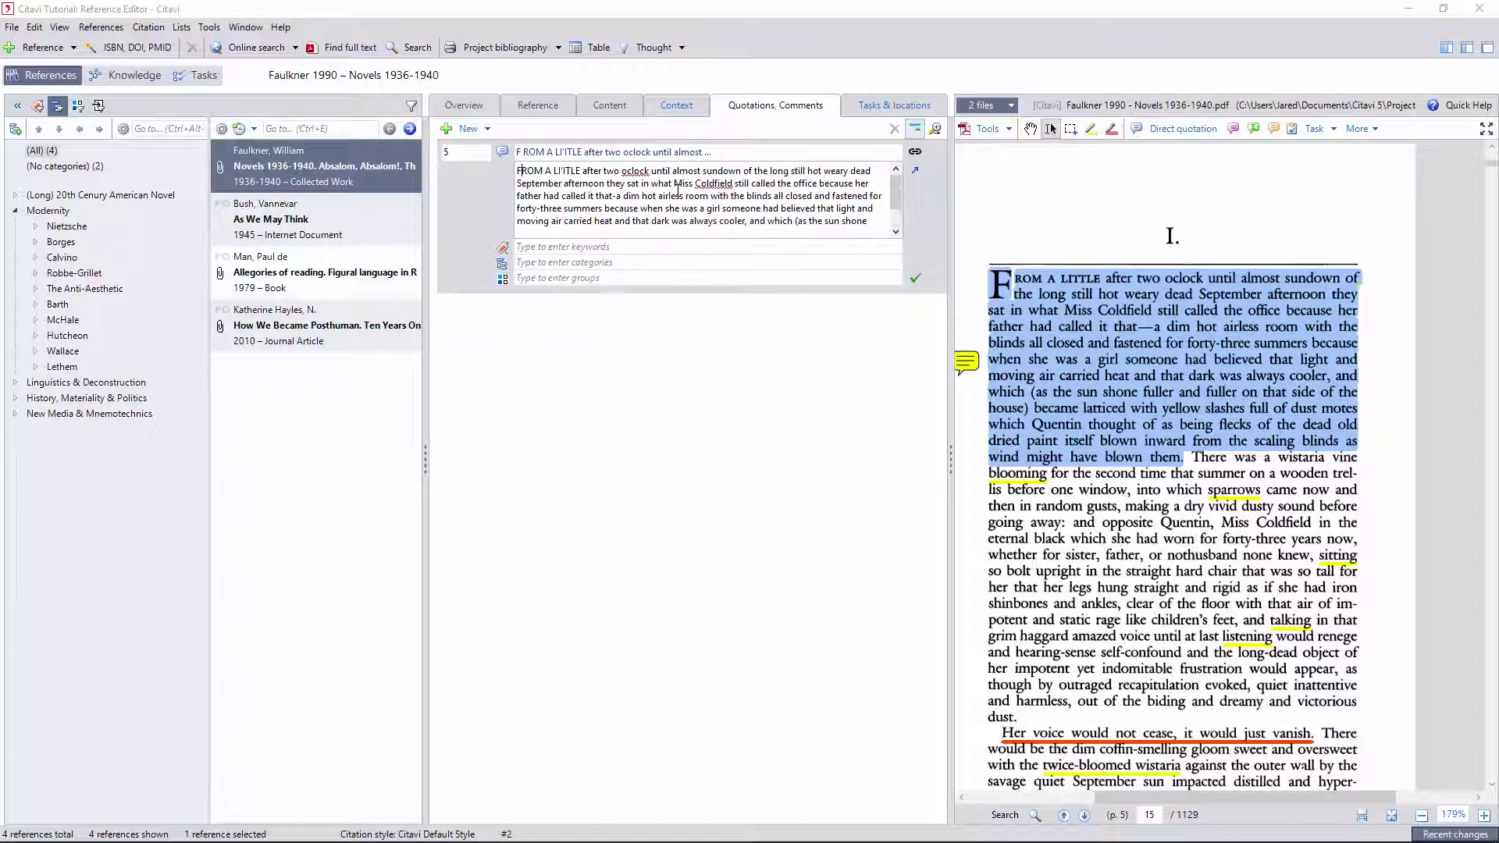
left_click(767, 358)
Delete that first direct quotation
scroll(1136, 343, "down", 1)
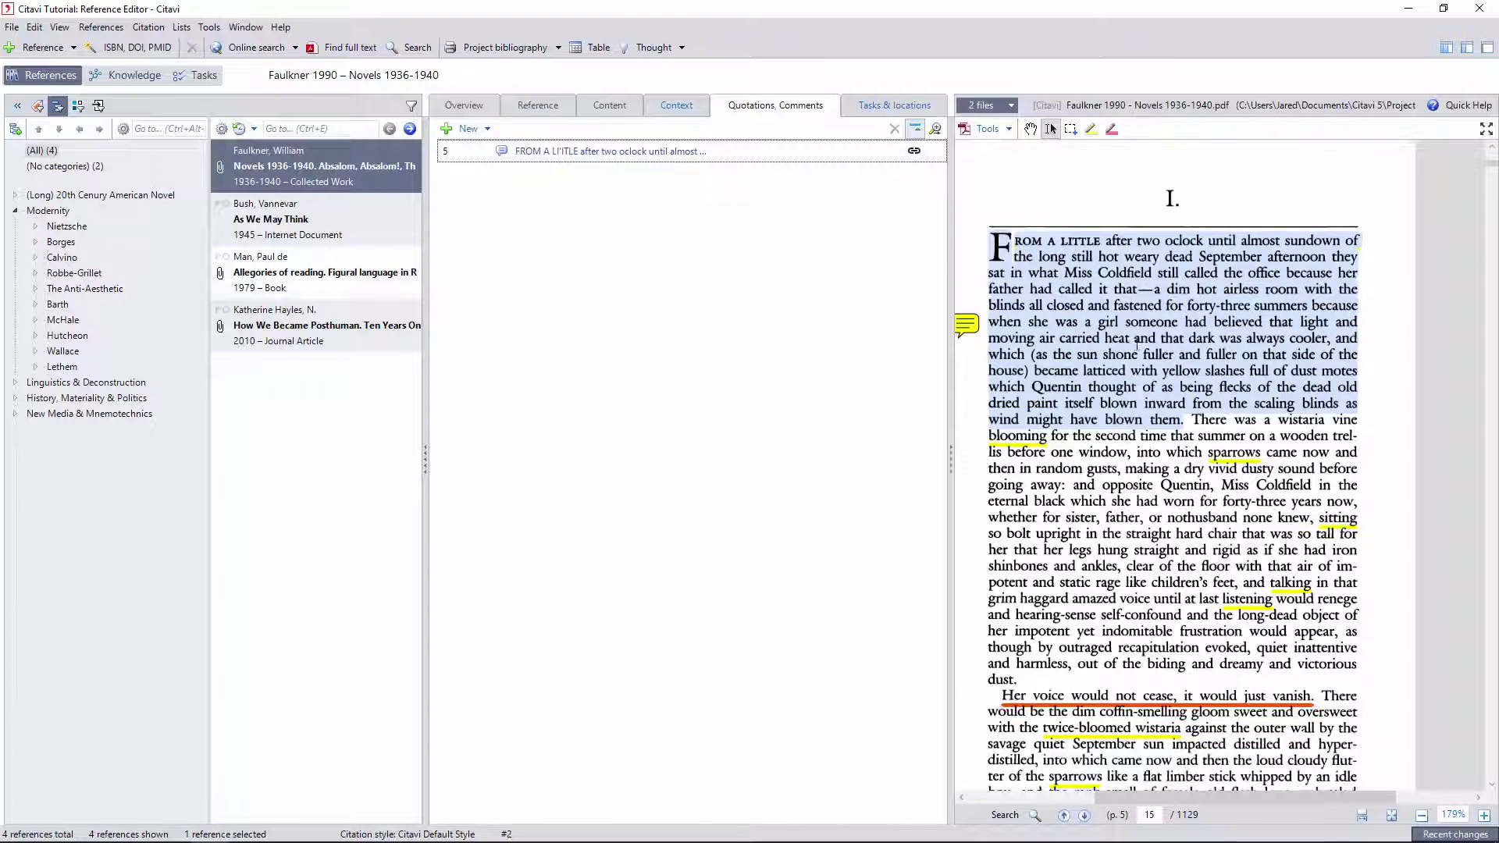
right_click(990, 282)
left_click(1015, 312)
left_click(723, 371)
left_click(826, 416)
Save the passage from page 5 through page 7 as a direct quotation
scroll(1048, 283, "down", 1)
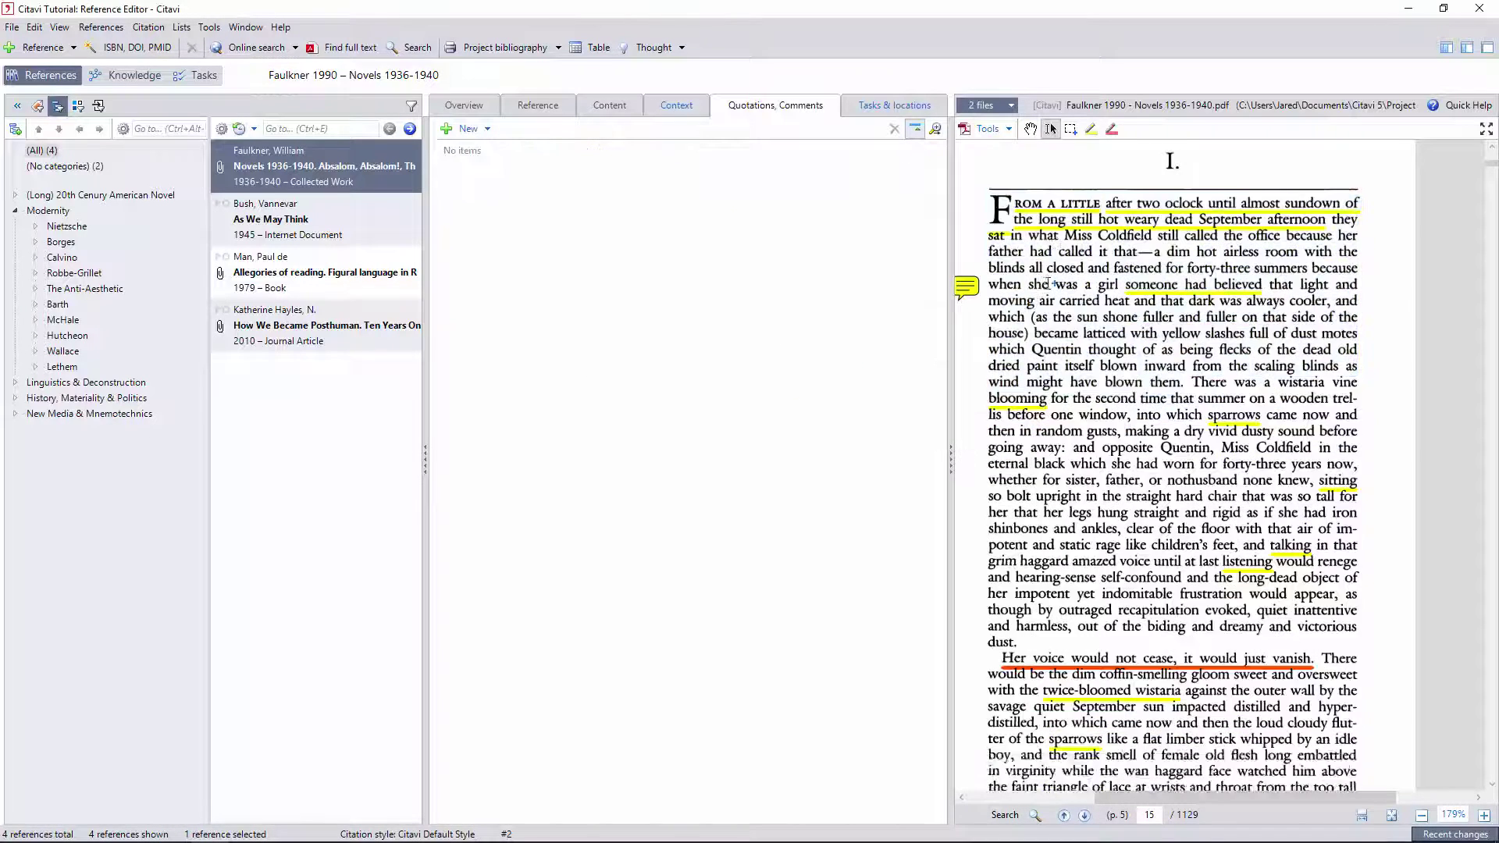
scroll(1049, 284, "down", 1)
key("ctrl+a")
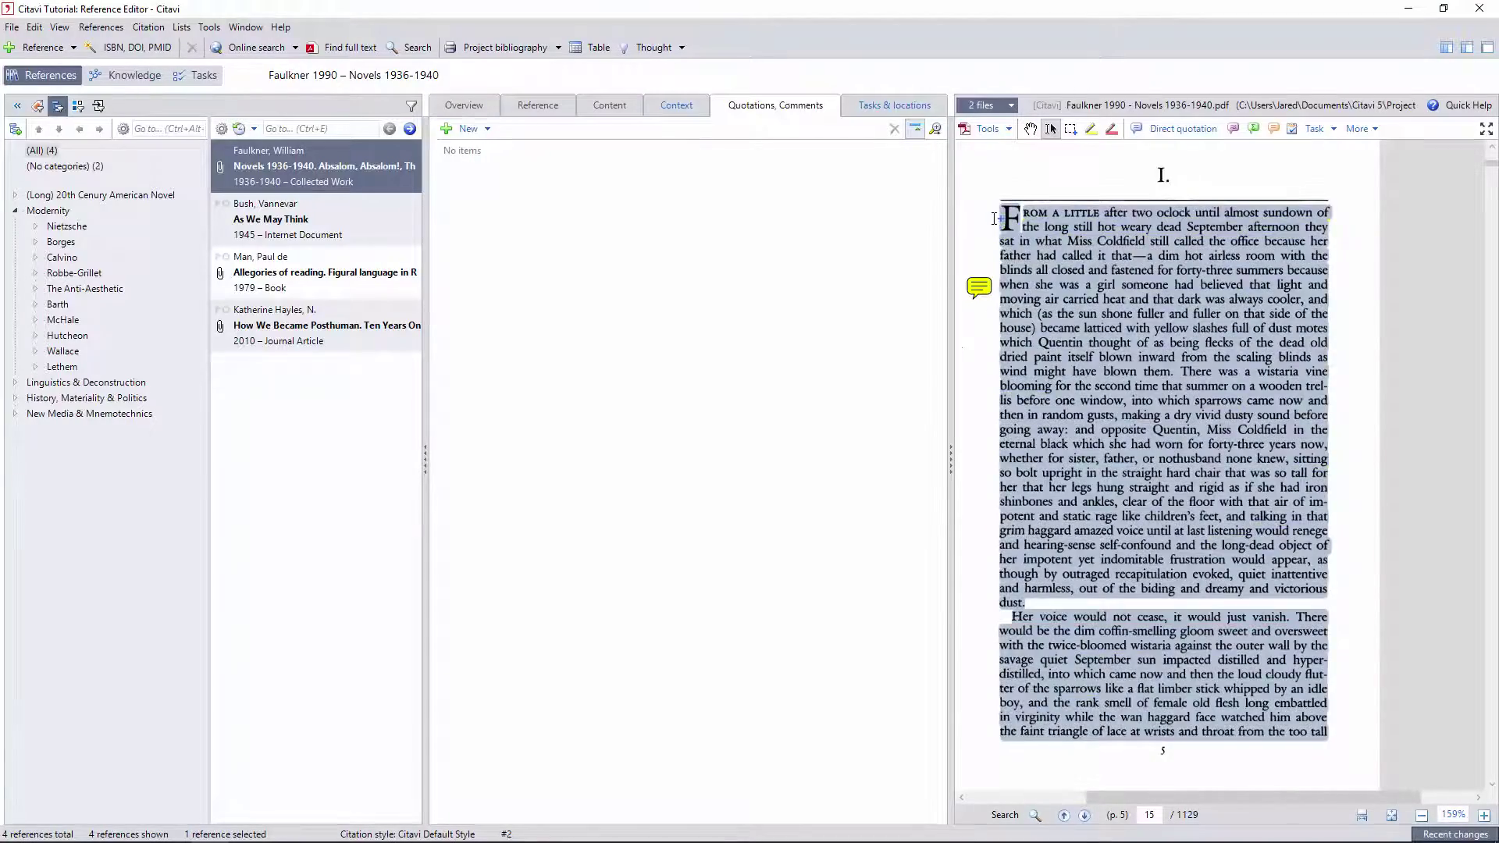
scroll(995, 219, "down", 20)
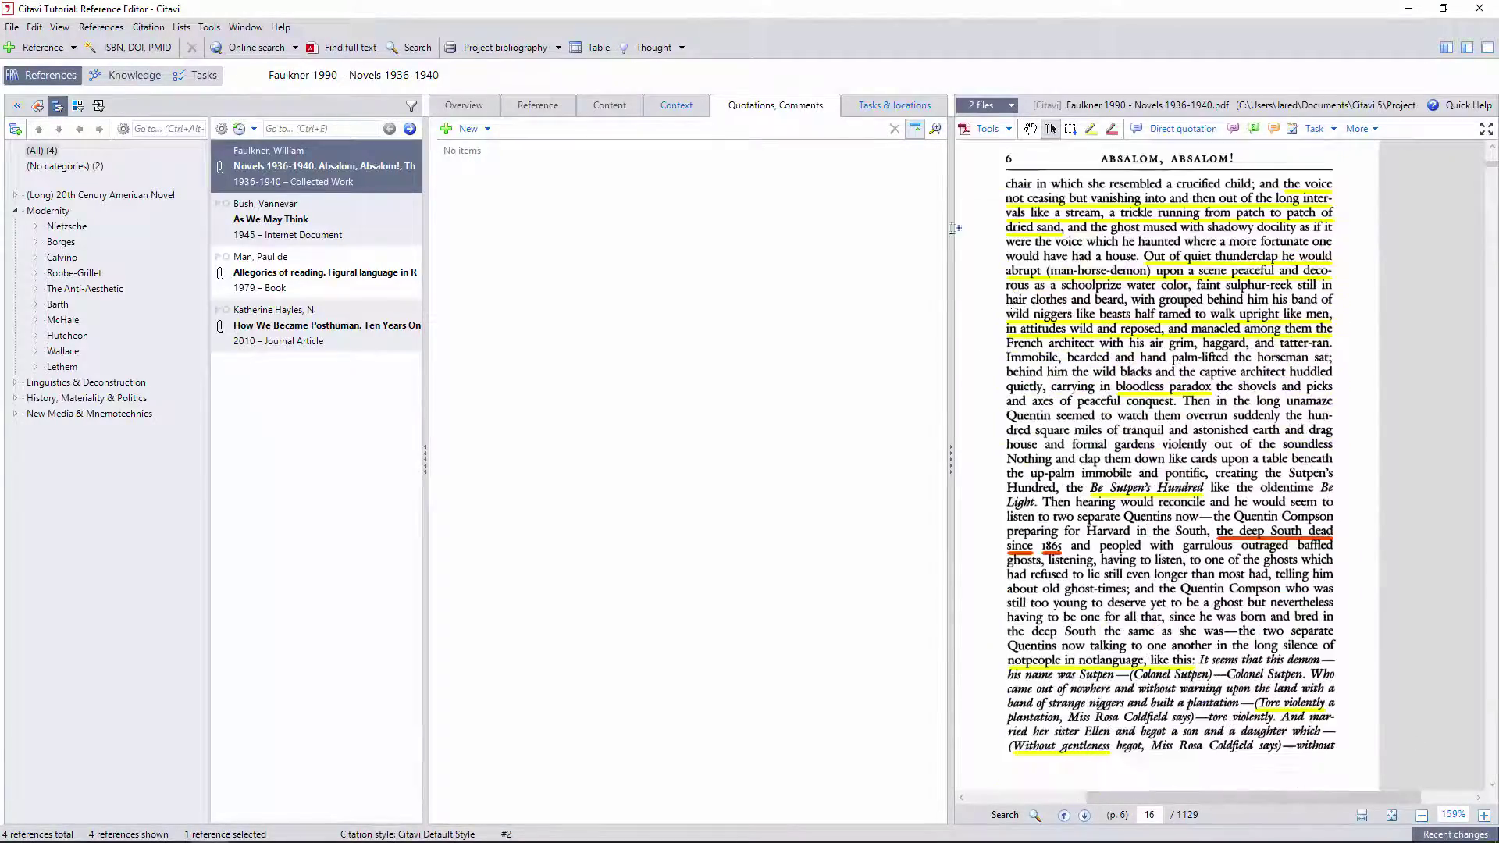
left_click_drag(954, 227, 1074, 567)
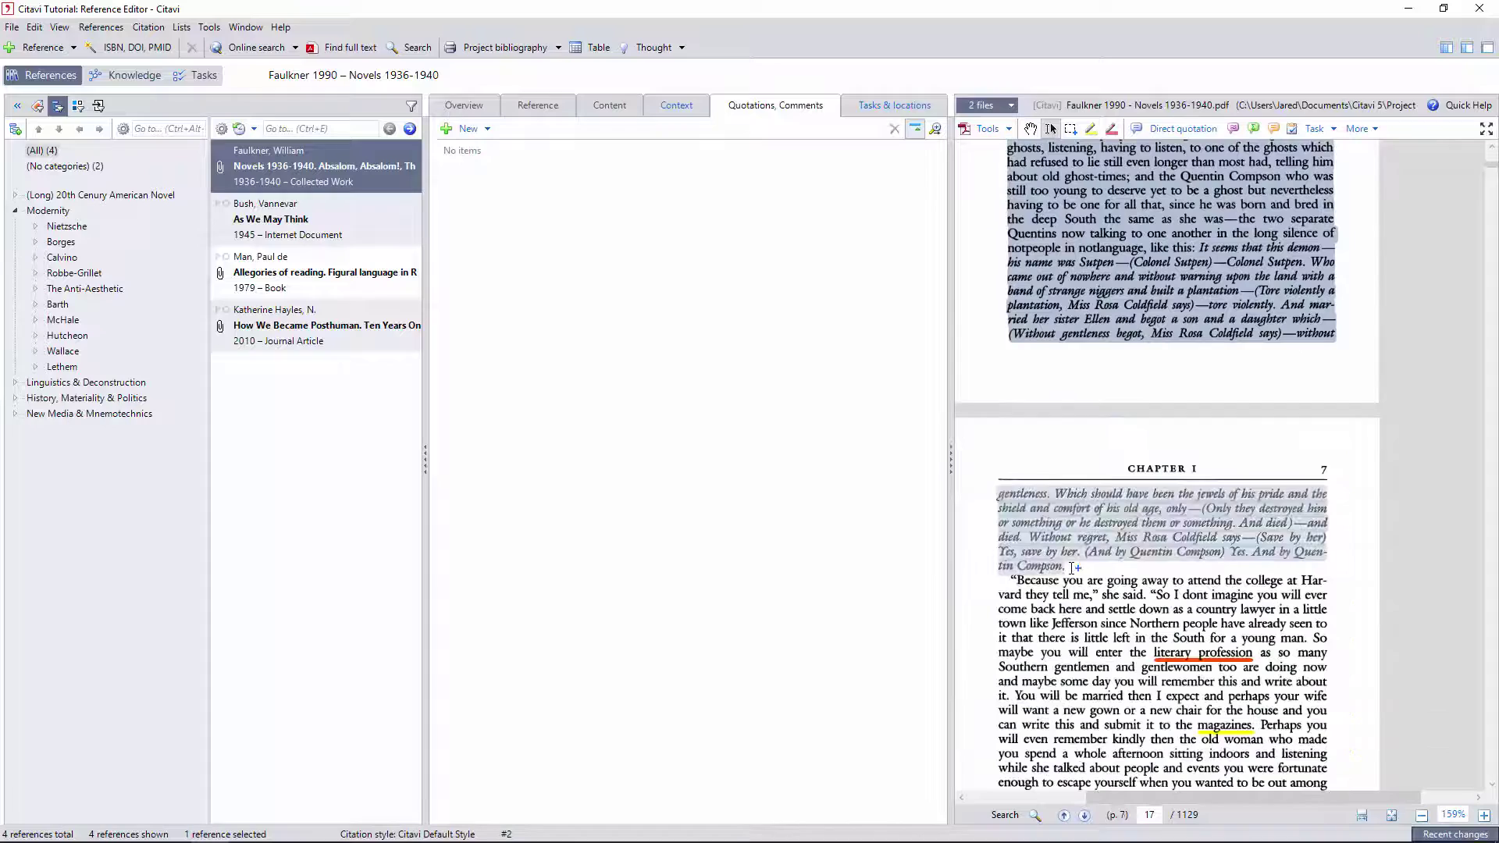
left_click(1154, 129)
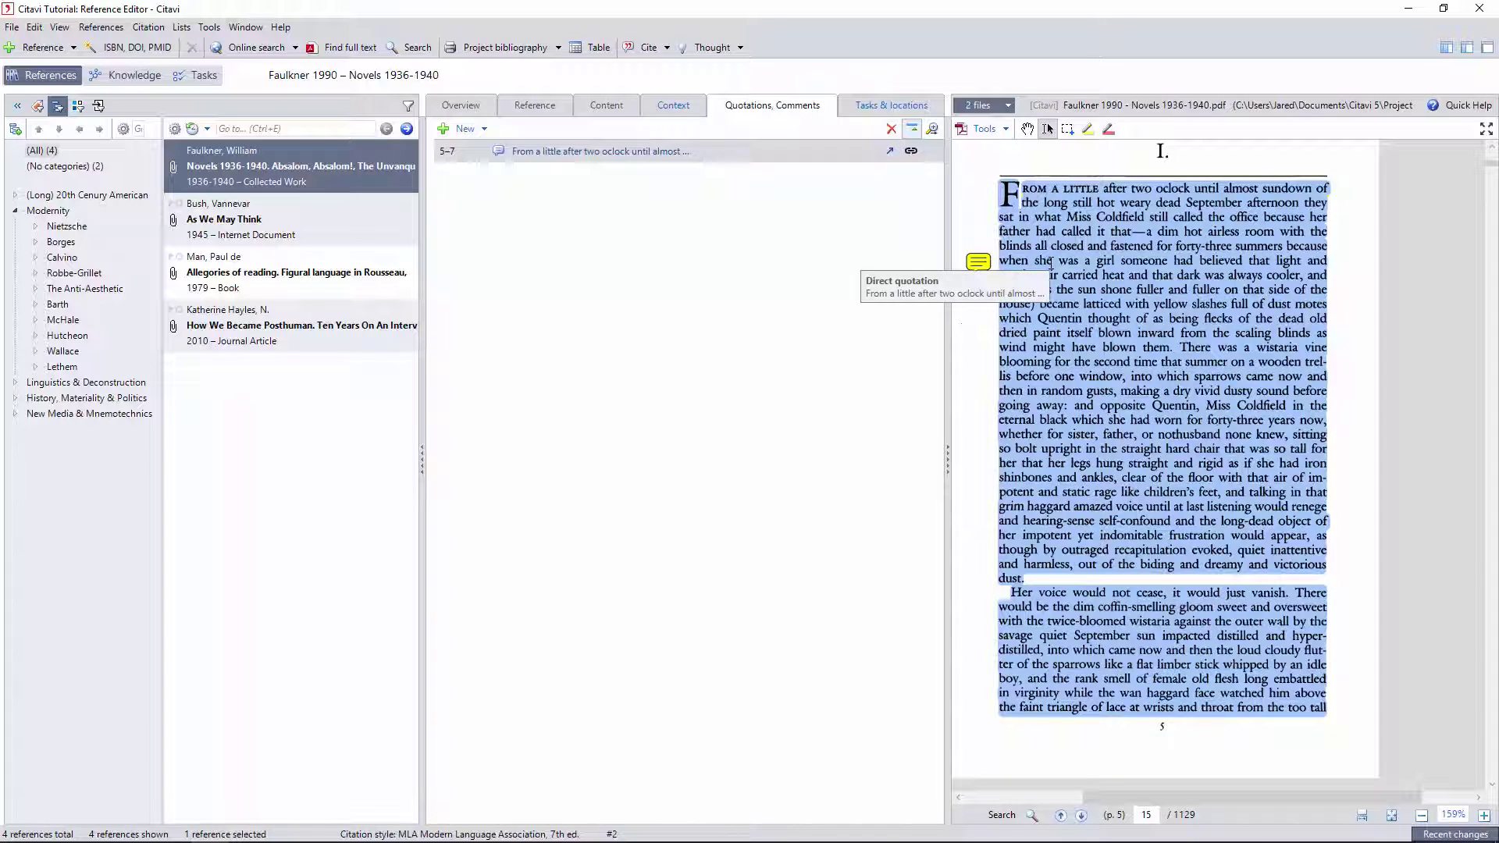
Remove the quotation's highlight from the PDF while keeping the quotation
right_click(1050, 265)
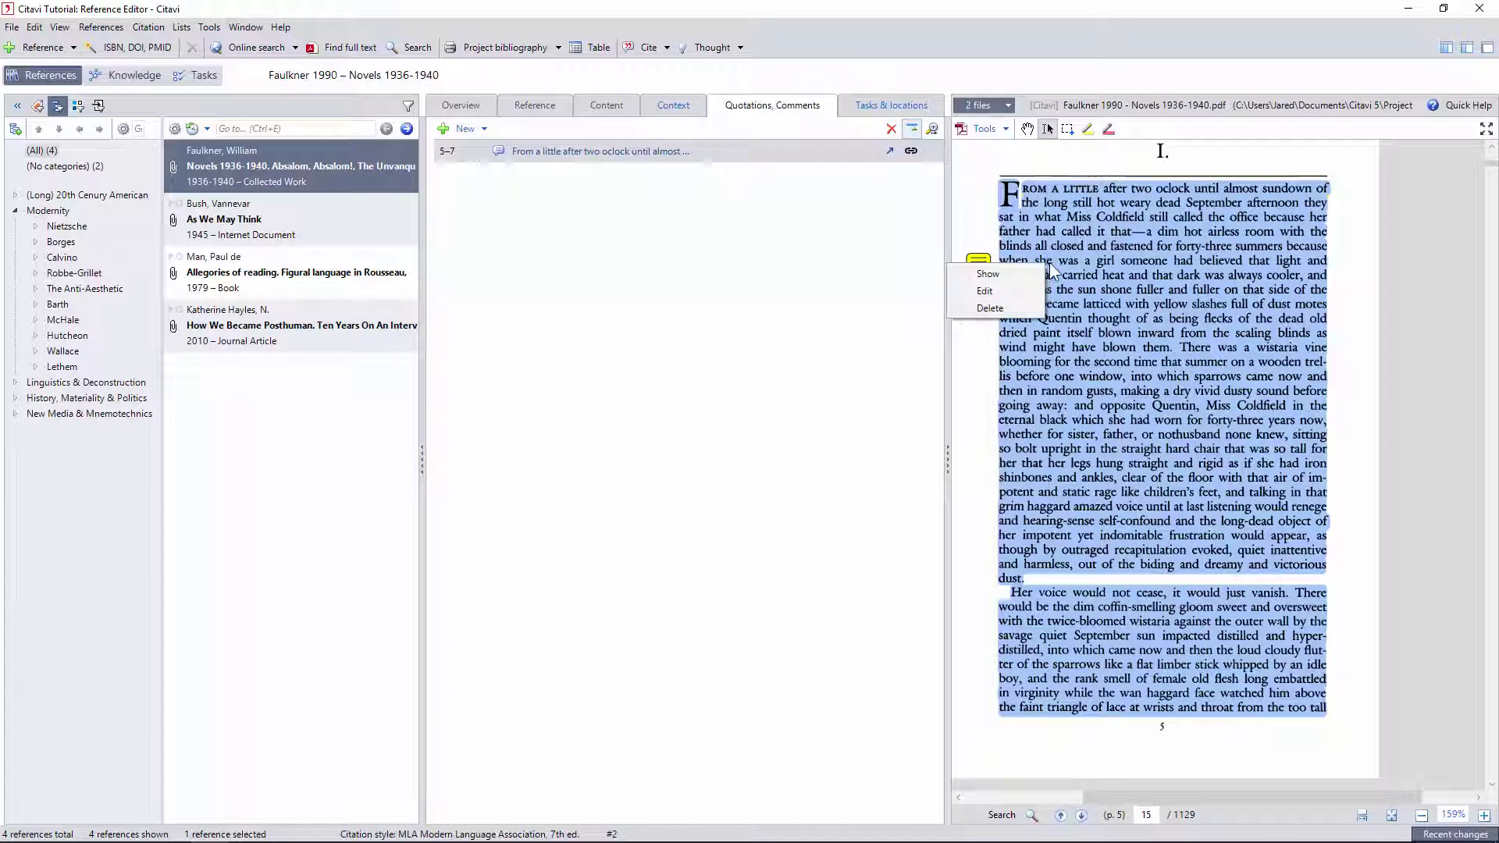
left_click(989, 308)
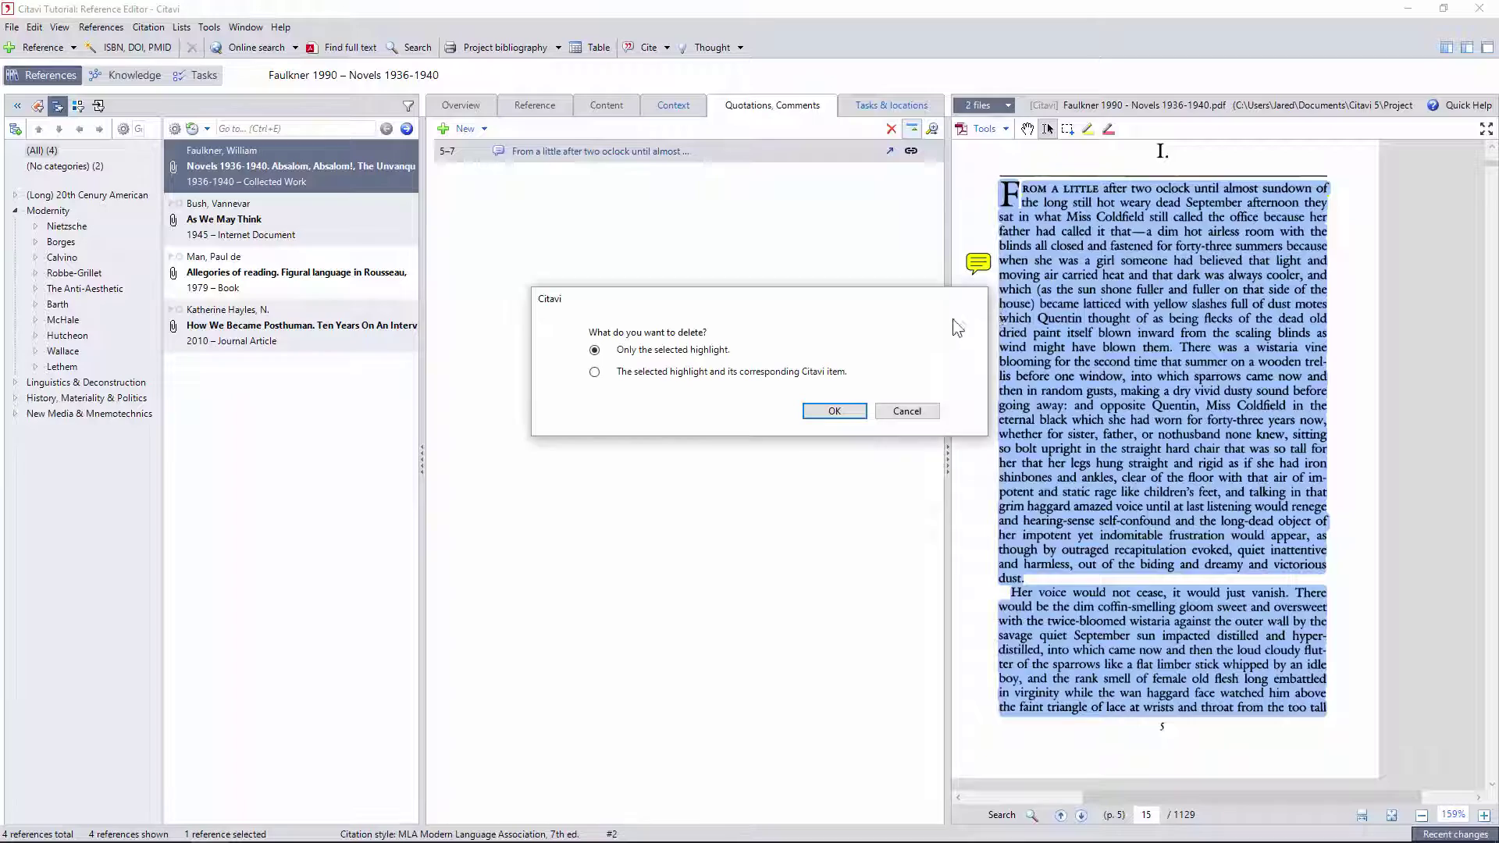
left_click(846, 414)
scroll(1250, 546, "down", 10)
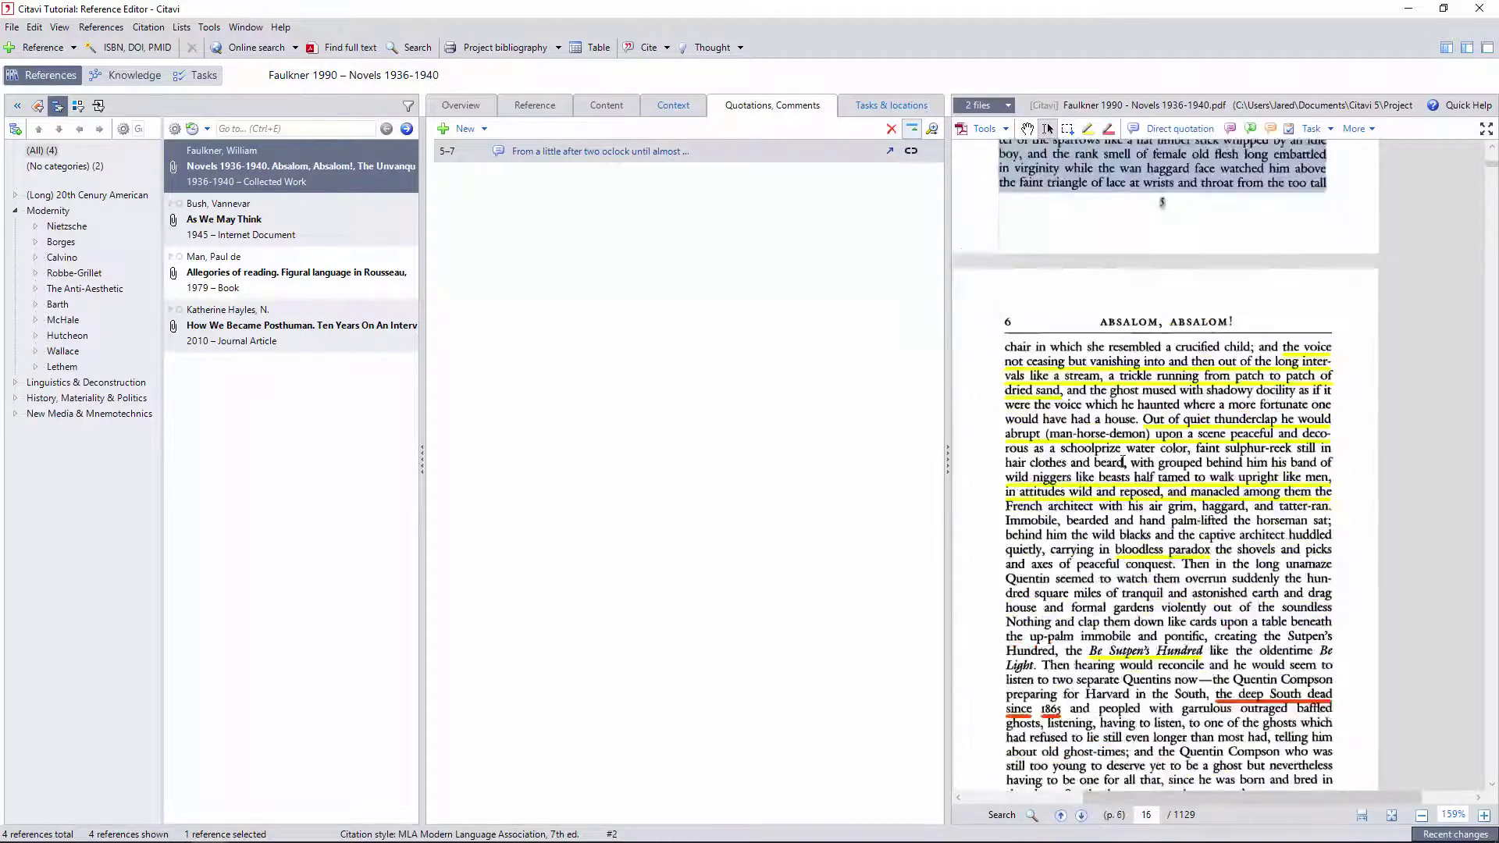
left_click_drag(1340, 766, 1064, 654)
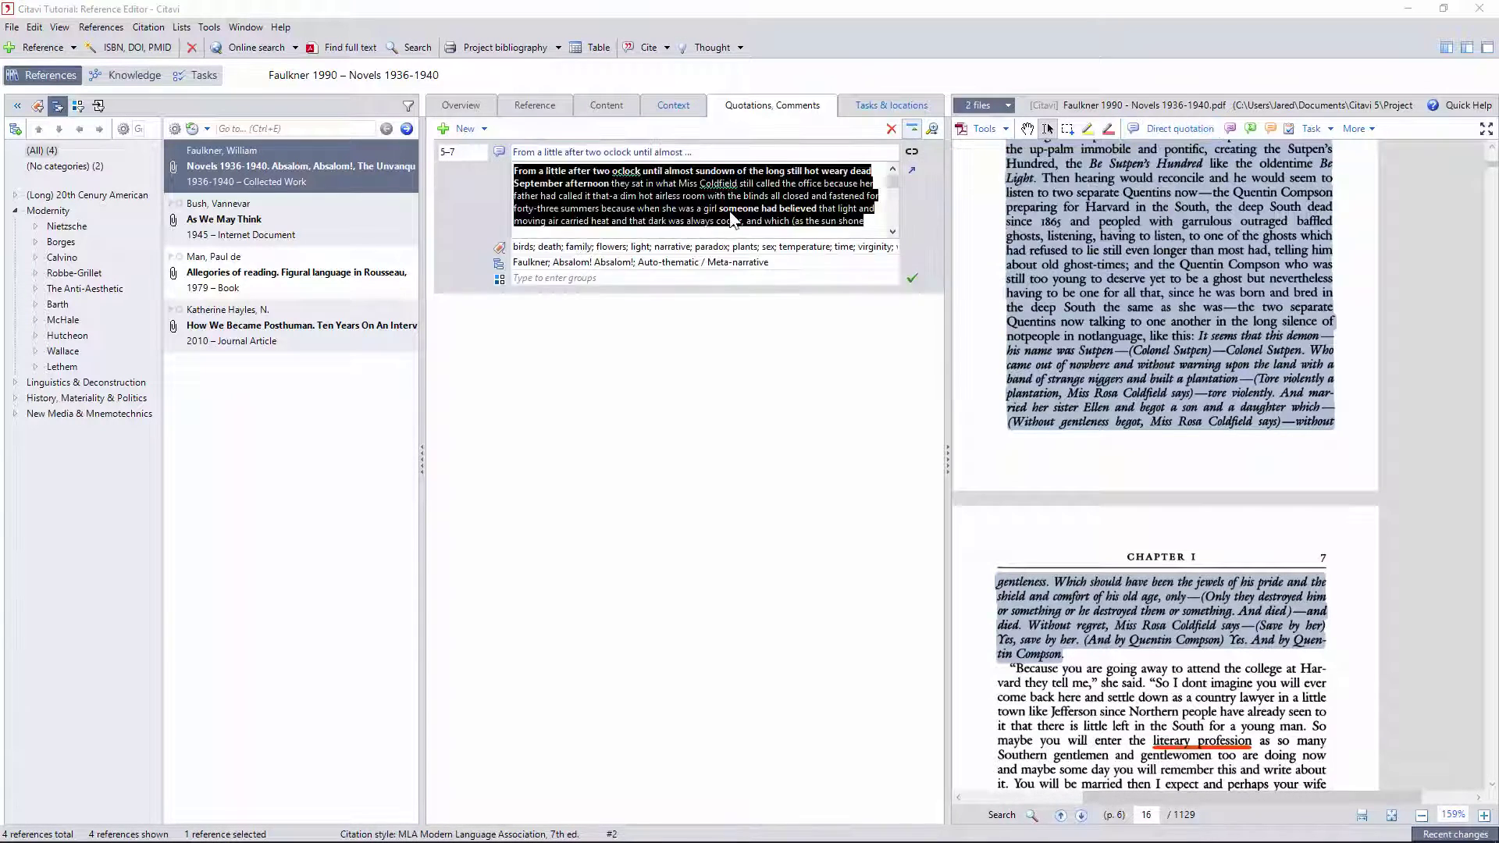
Save the map on page 3 as an image quotation
left_click(910, 152)
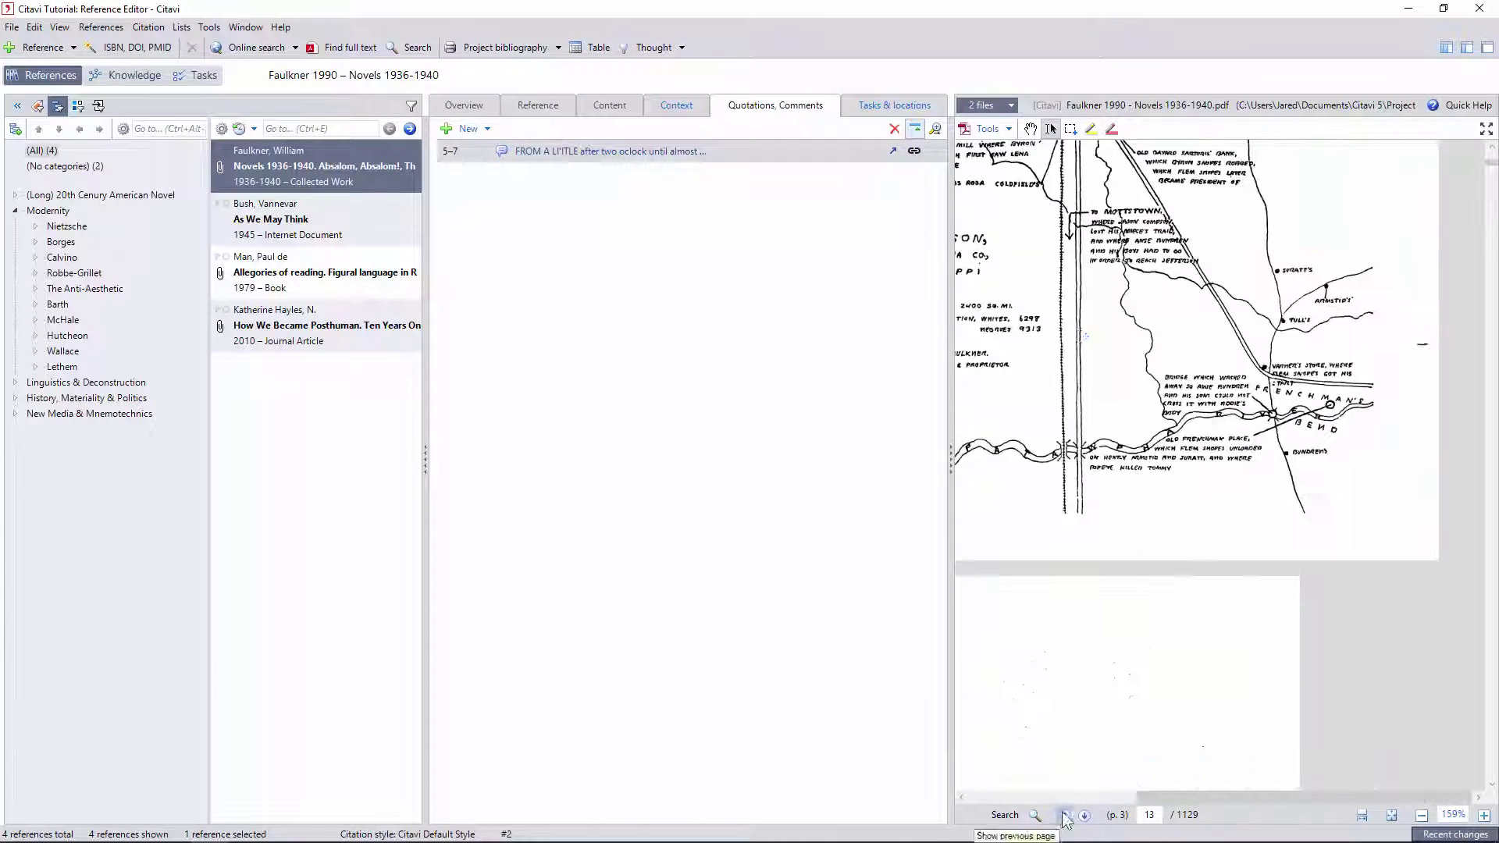
left_click_drag(1014, 212, 1329, 432)
left_click(1136, 137)
left_click(492, 438)
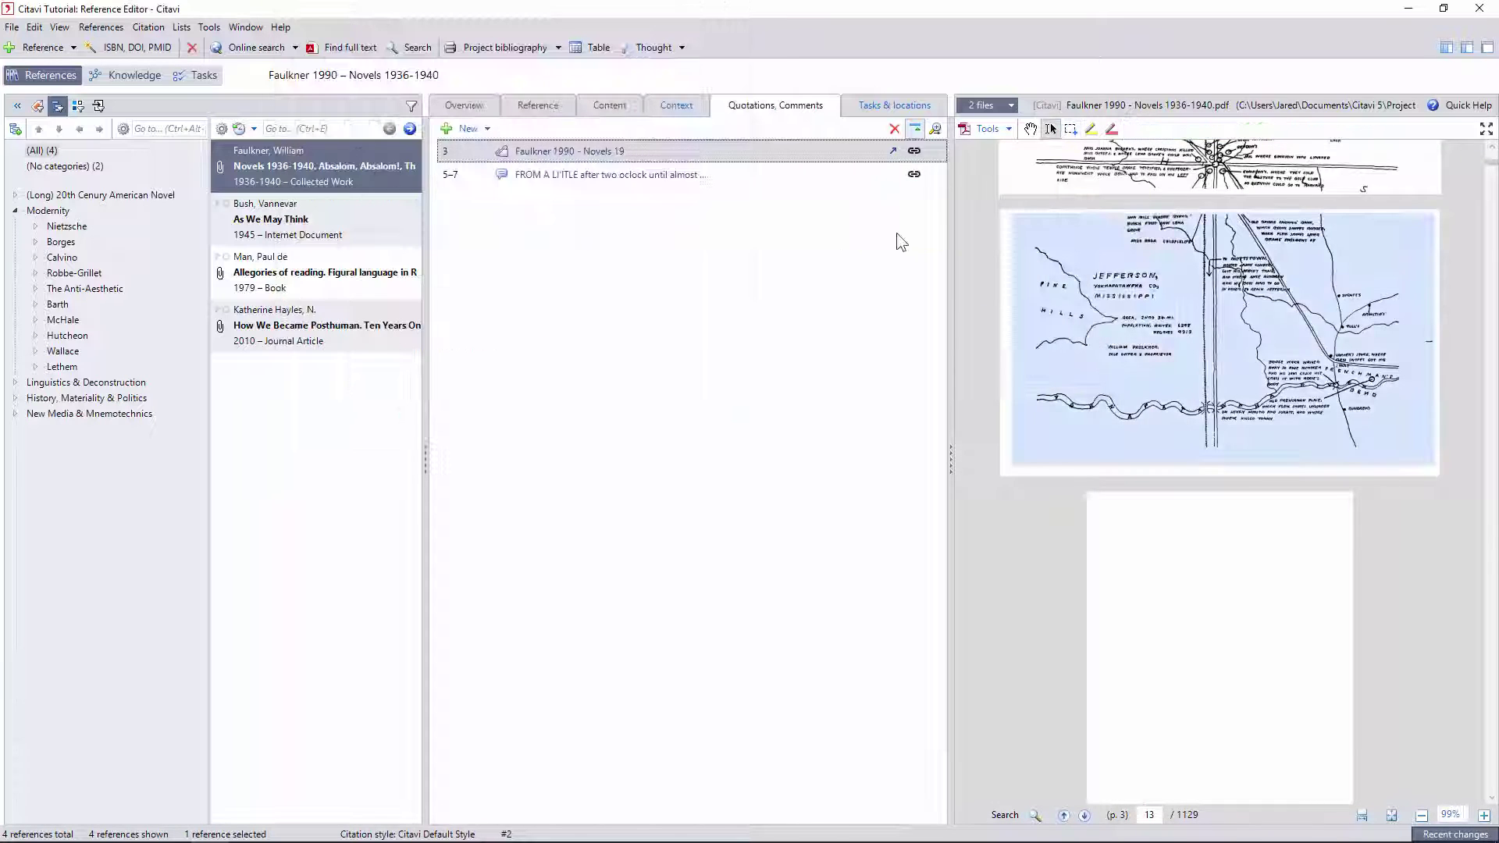
Add a 'Chapters 1-2' summary and bring up options for the 5–7 quotation
left_click(913, 174)
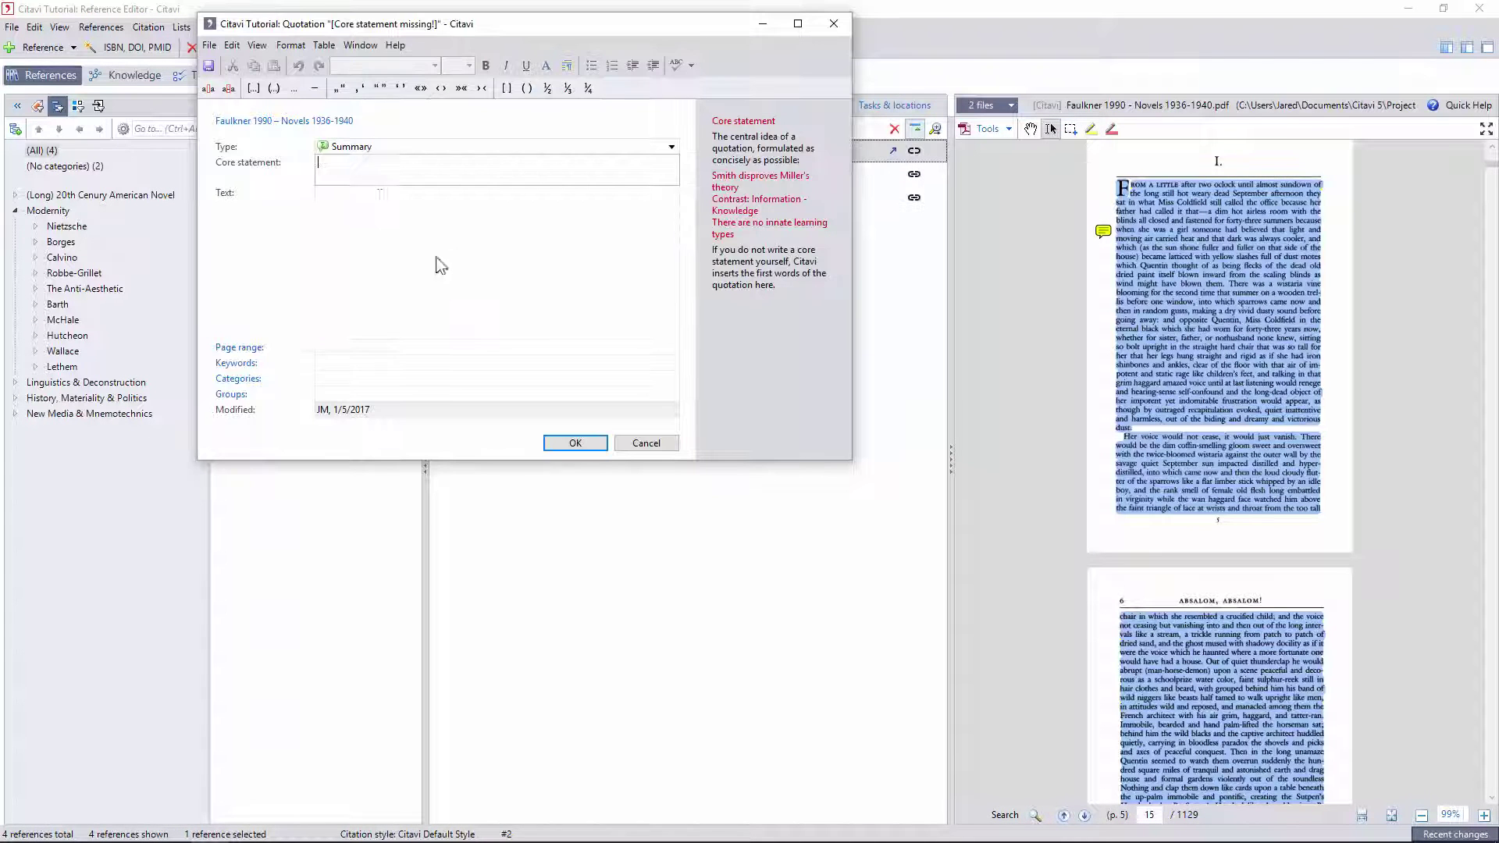
left_click(380, 195)
left_click(575, 443)
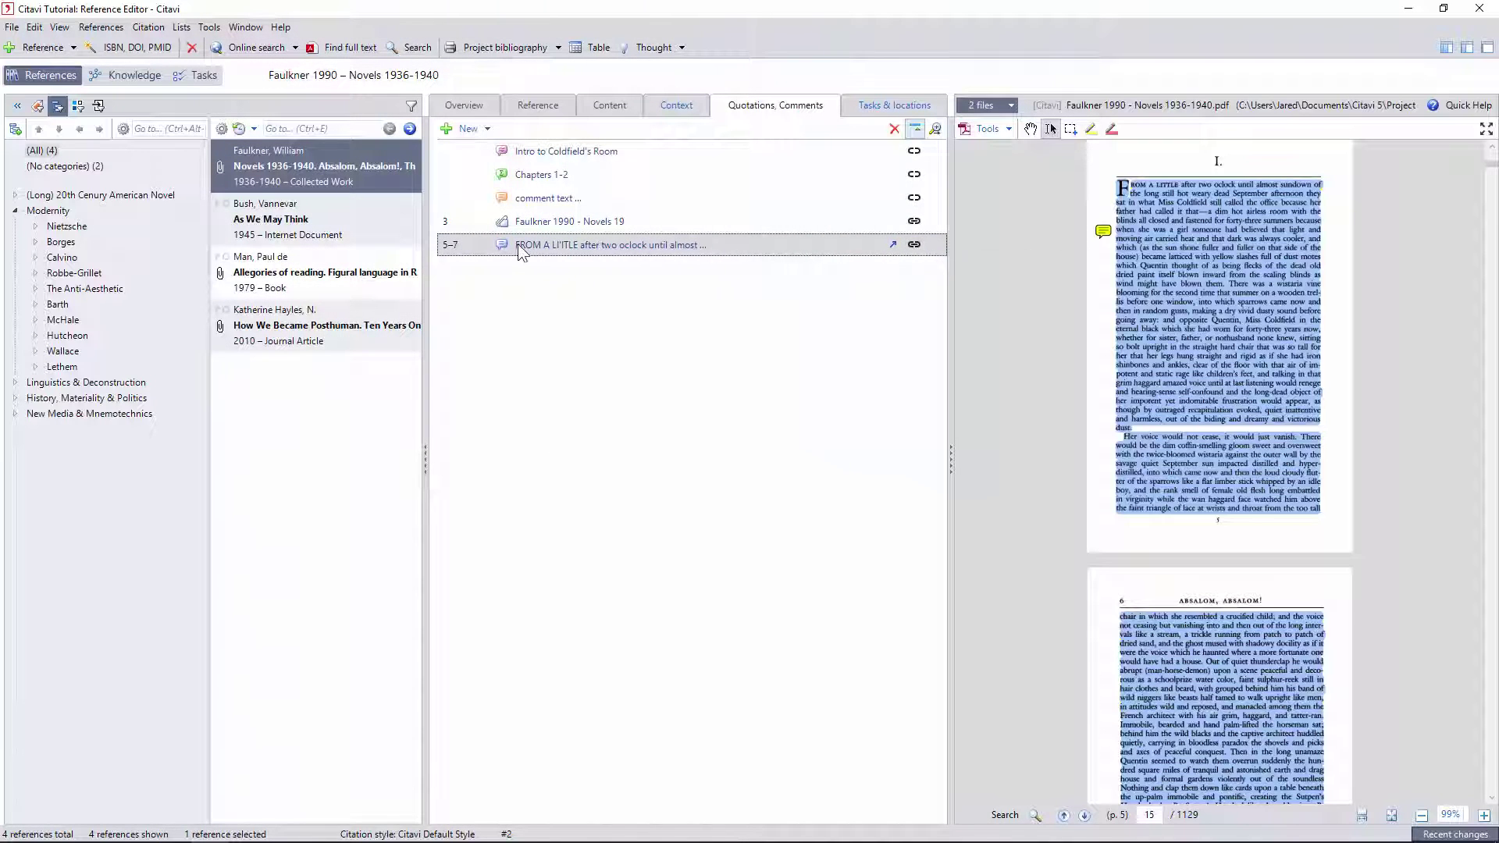
left_click(487, 128)
right_click(604, 250)
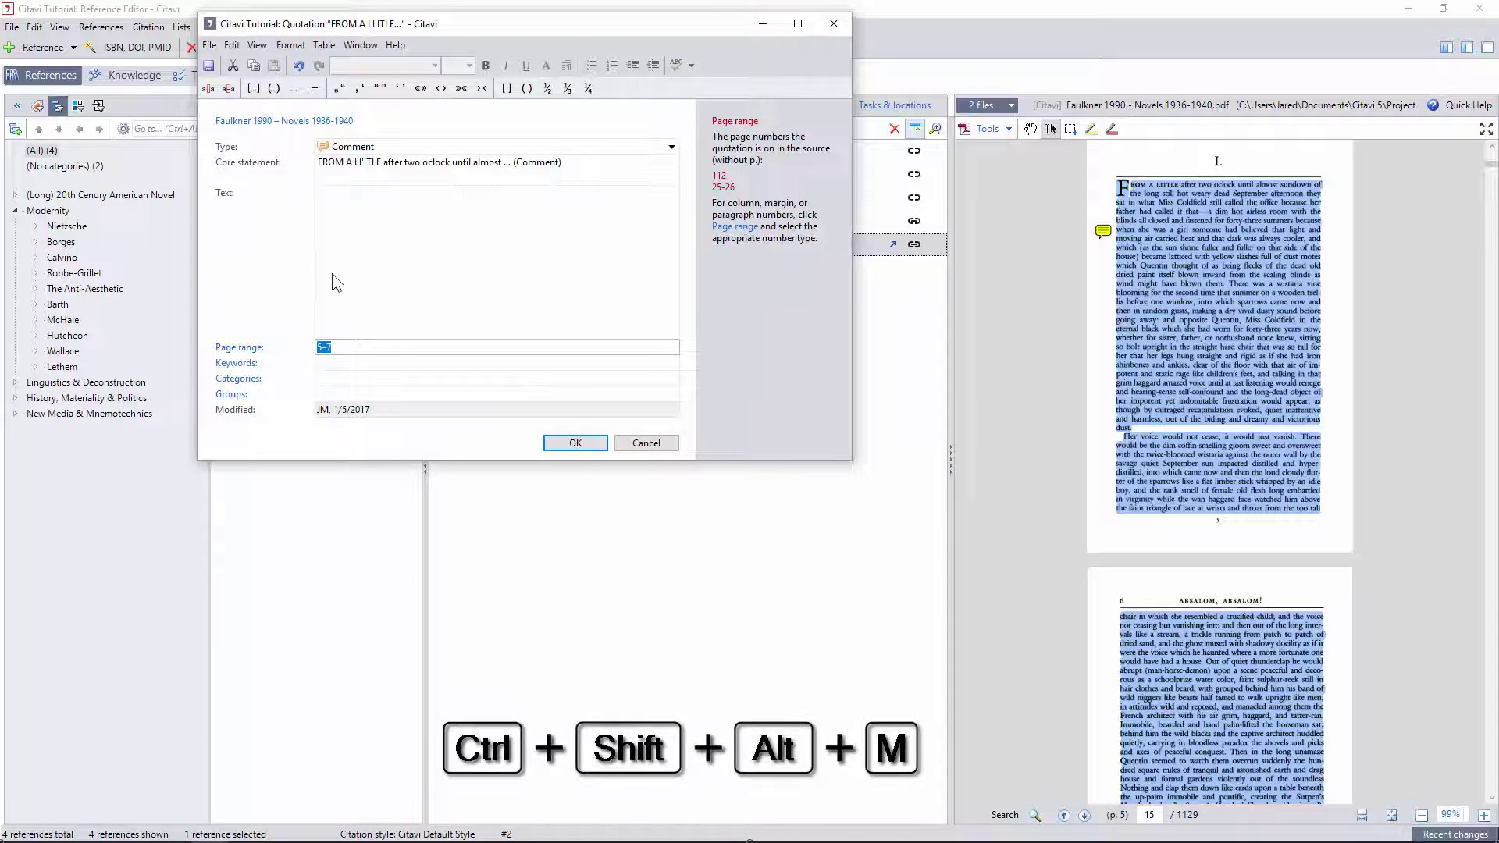
Discard the new comment and show the reference's quotations as running text in the preview pane
left_click(645, 443)
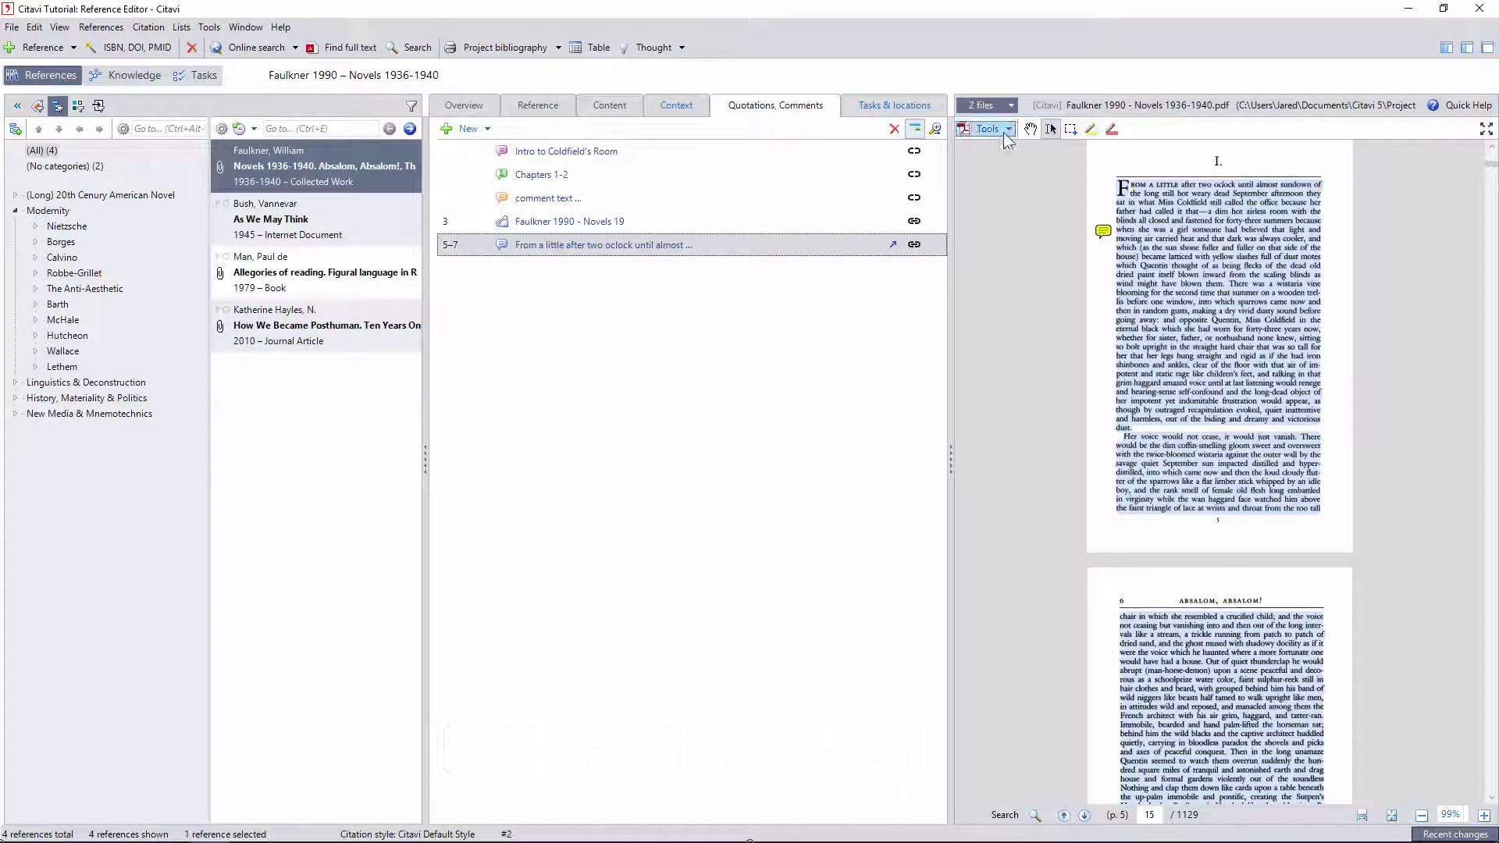
left_click(1006, 133)
left_click(829, 181)
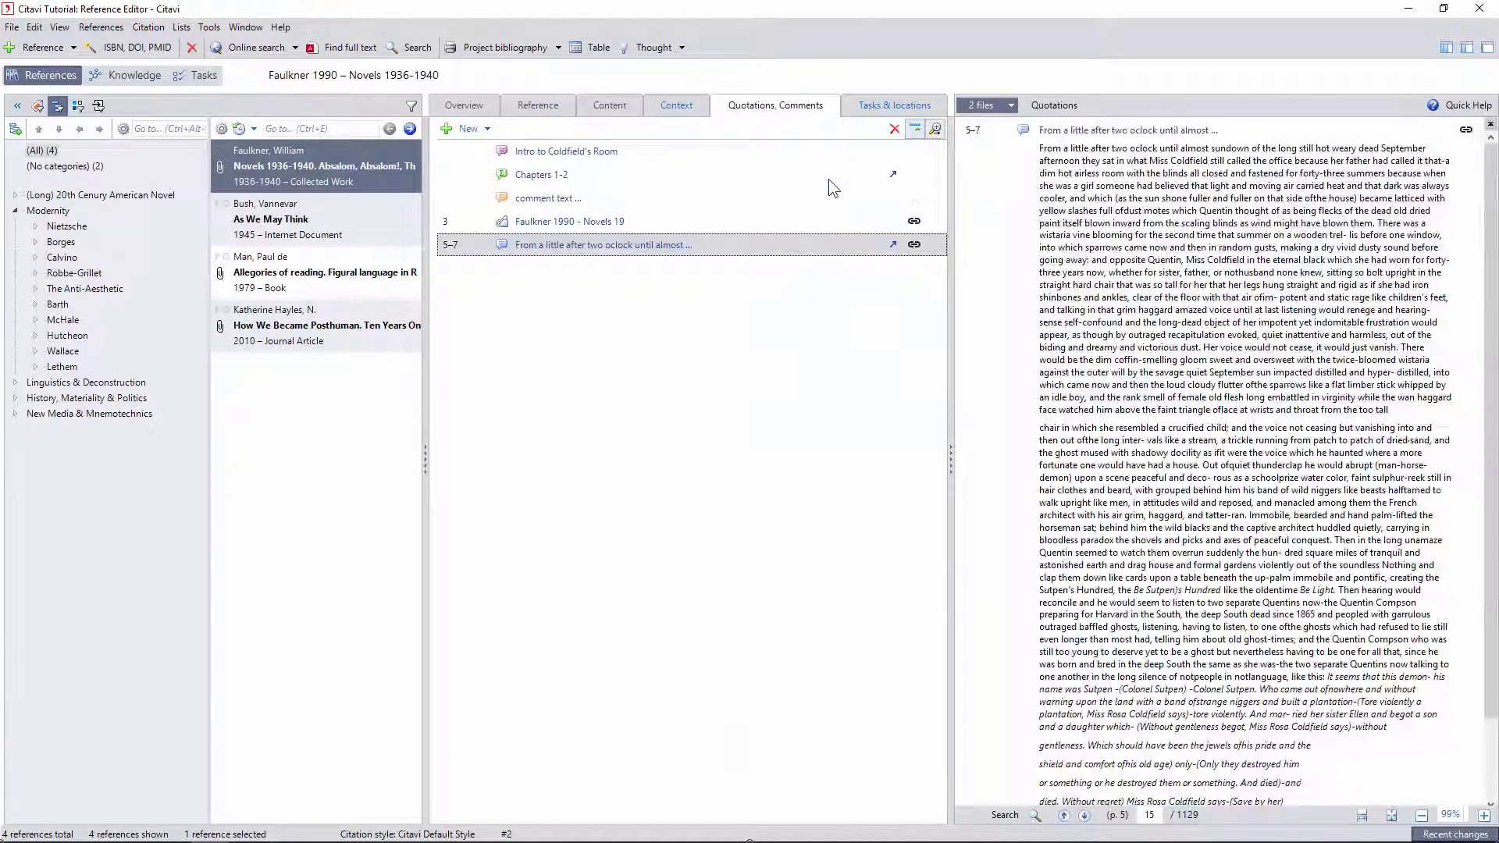
left_click(556, 153)
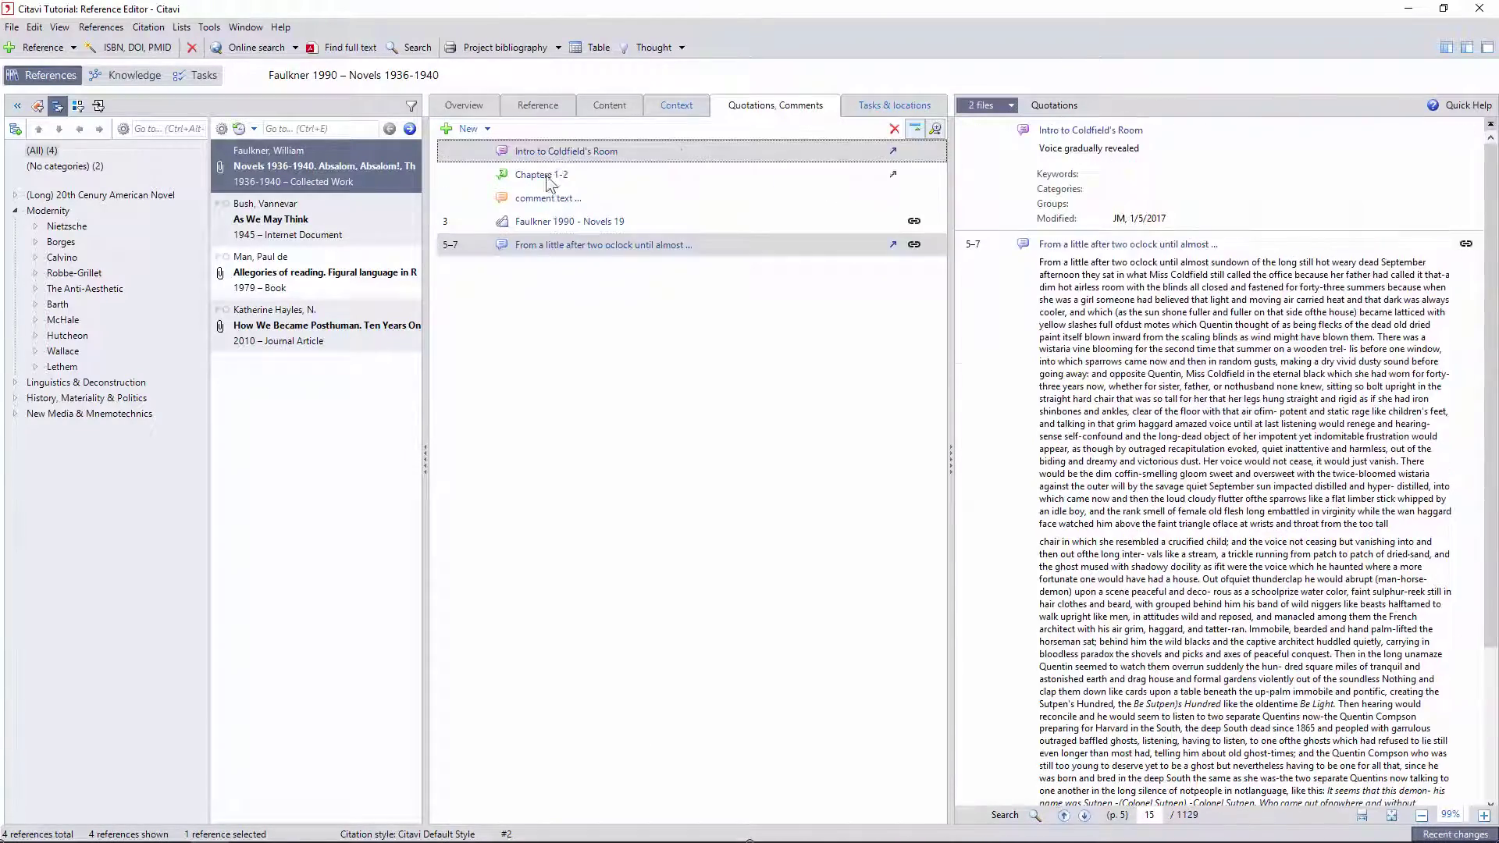
key("ctrl+a")
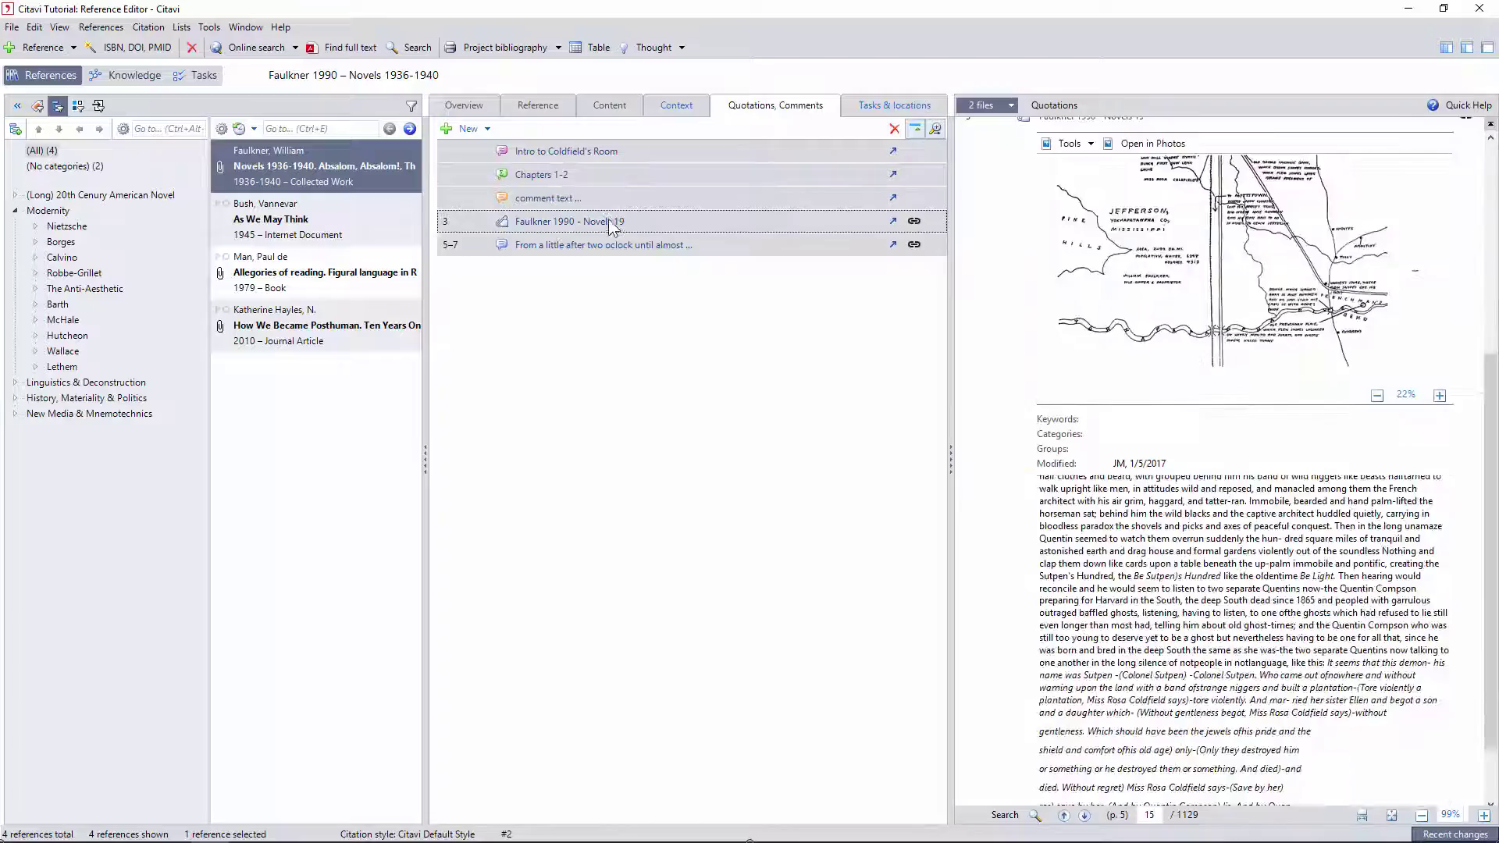
left_click(734, 256)
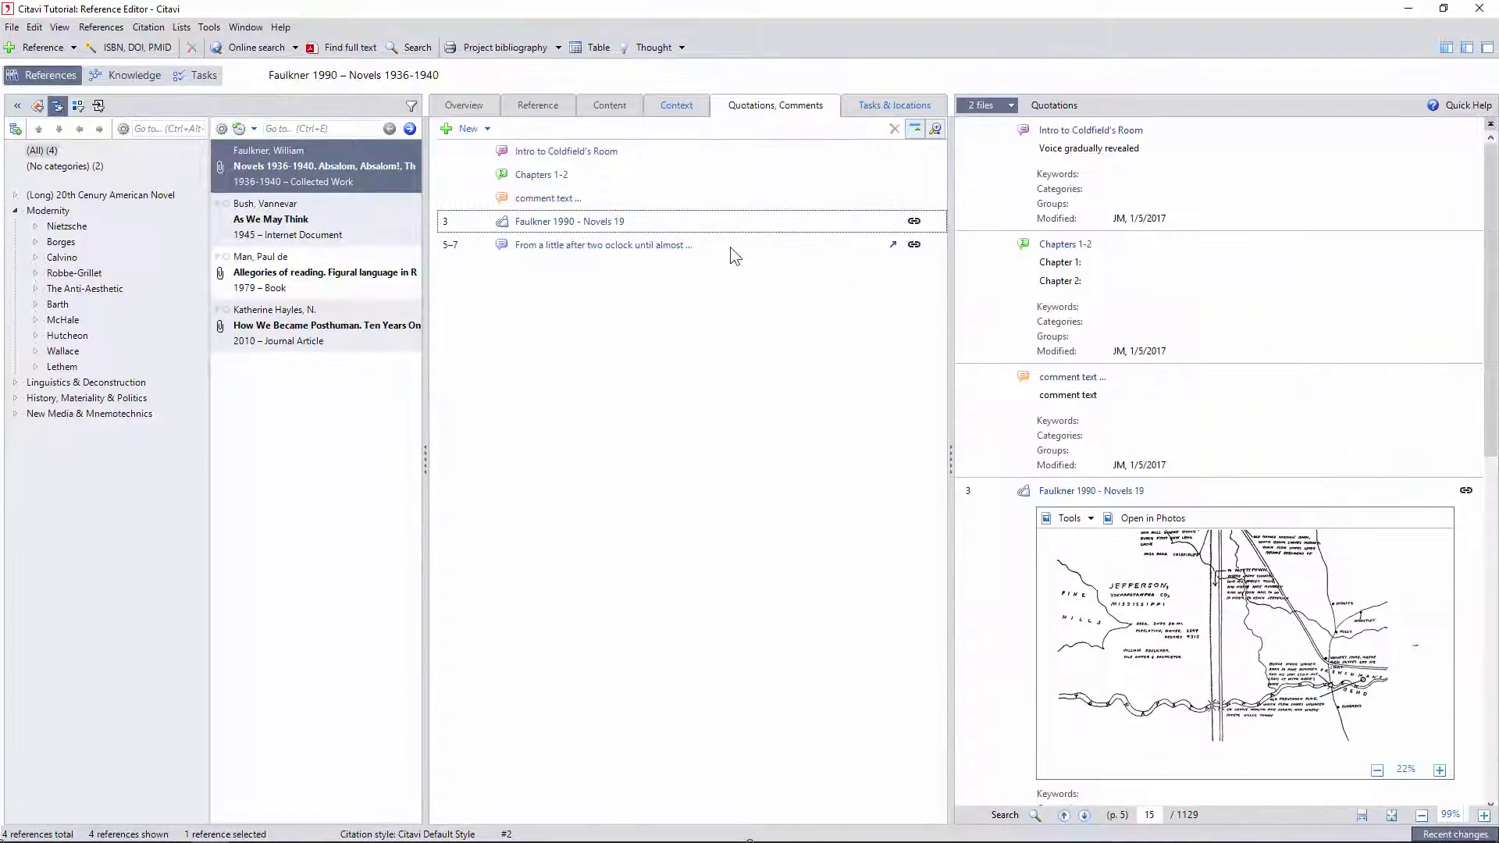
Open the pages 5–7 direct quotation in an enlarged editor, review its full text and confirm
double_click(874, 245)
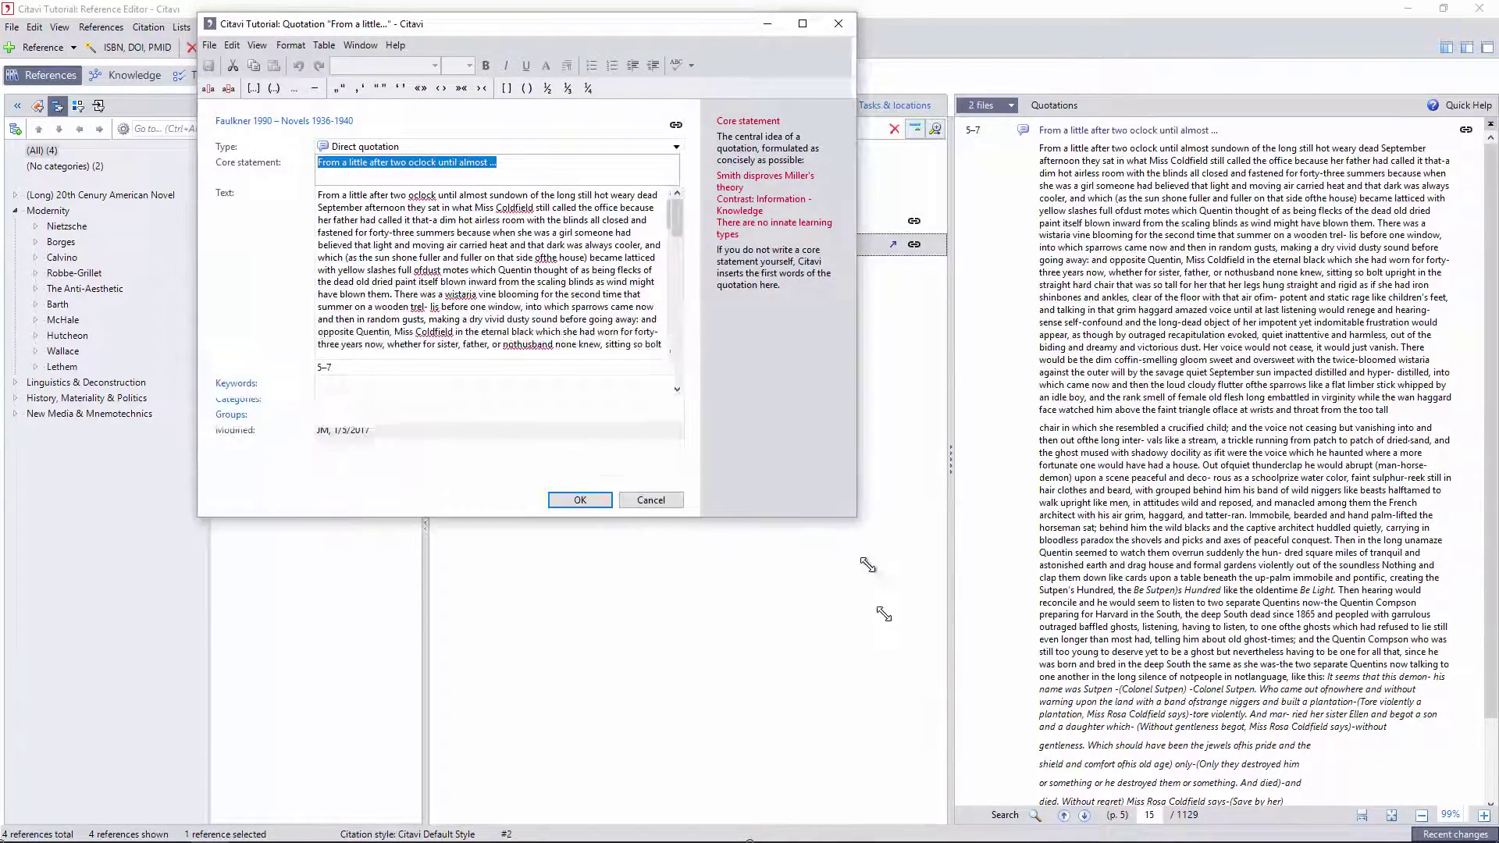
left_click_drag(883, 615, 931, 776)
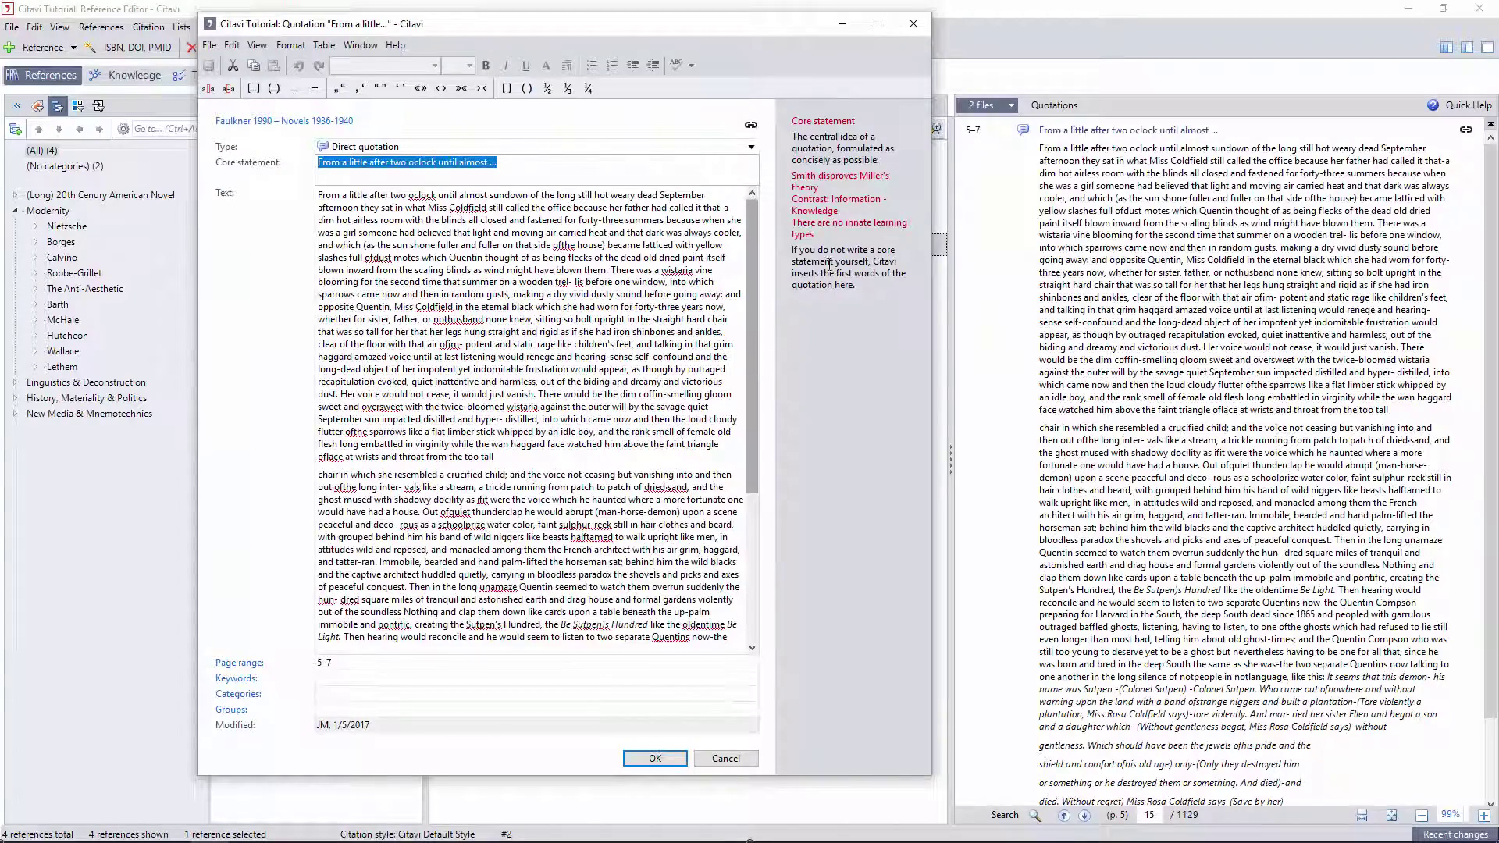
left_click(562, 422)
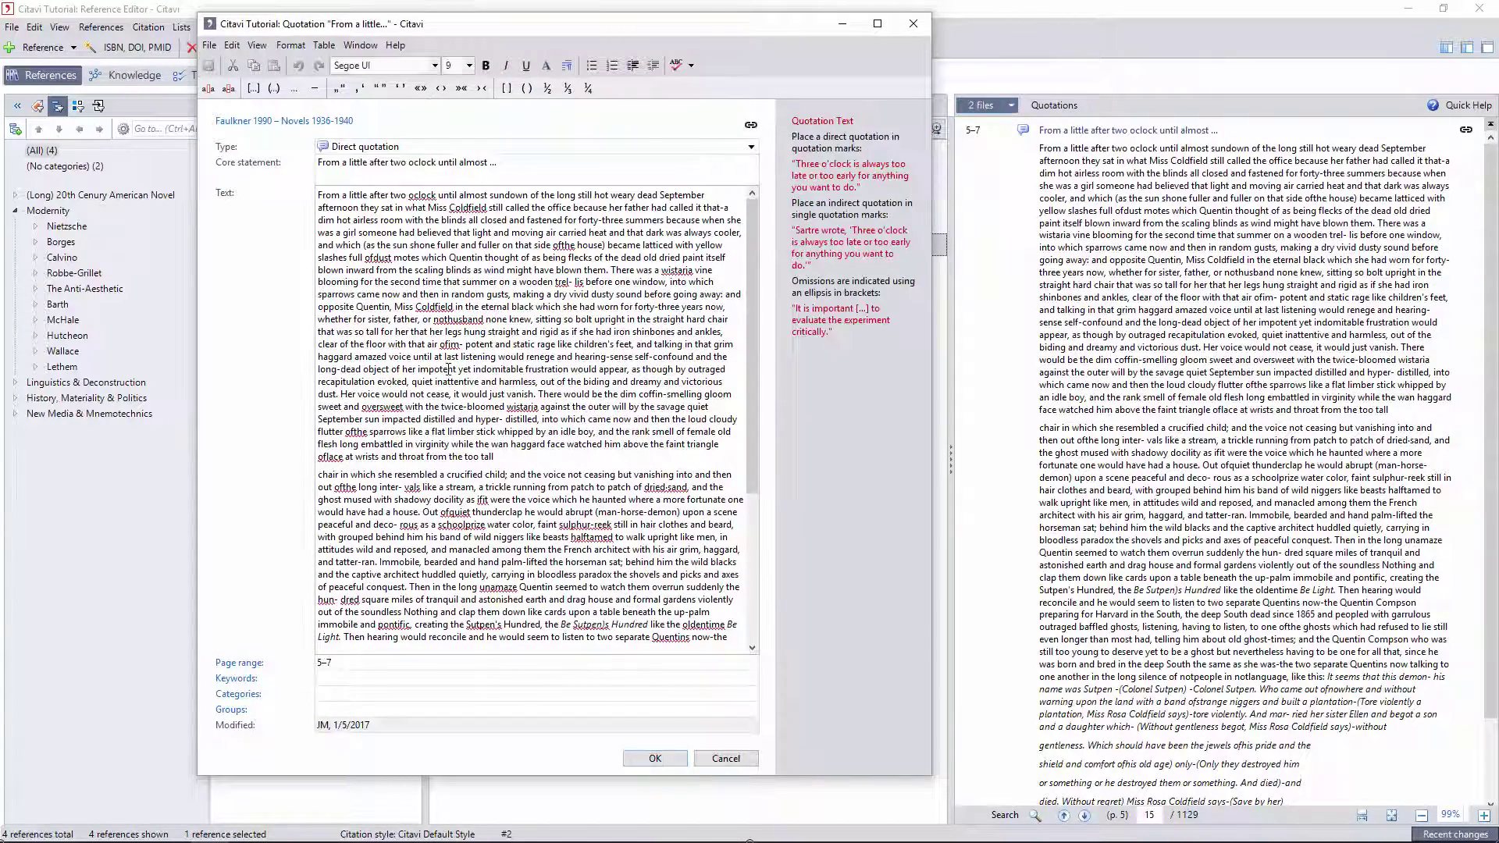
scroll(562, 419, "down", 5)
left_click(655, 759)
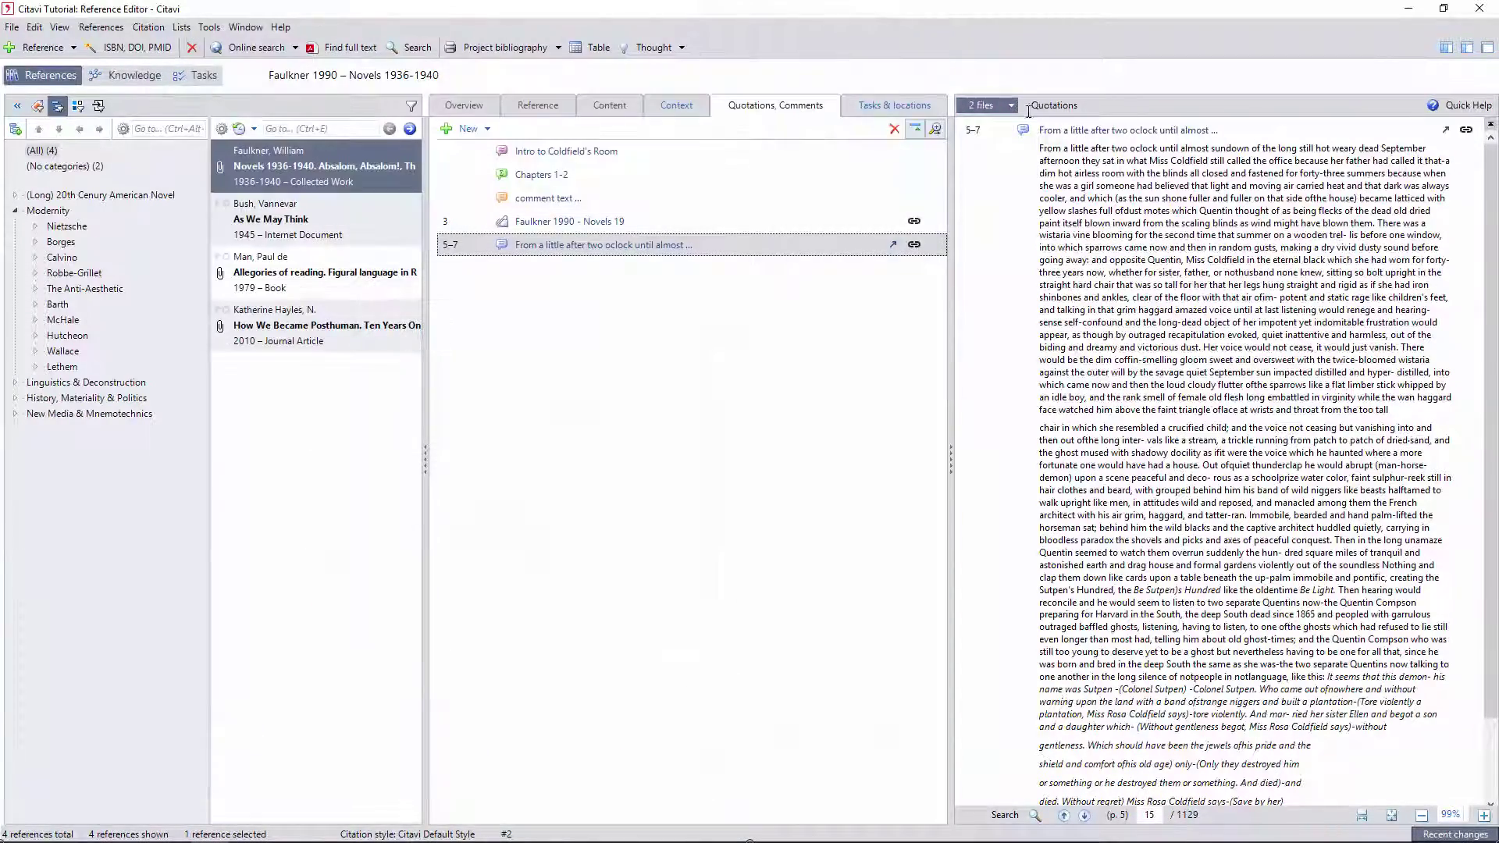
Restore the novel's PDF in the preview and switch to the As We May Think reference
left_click(1011, 105)
left_click(920, 134)
left_click(270, 219)
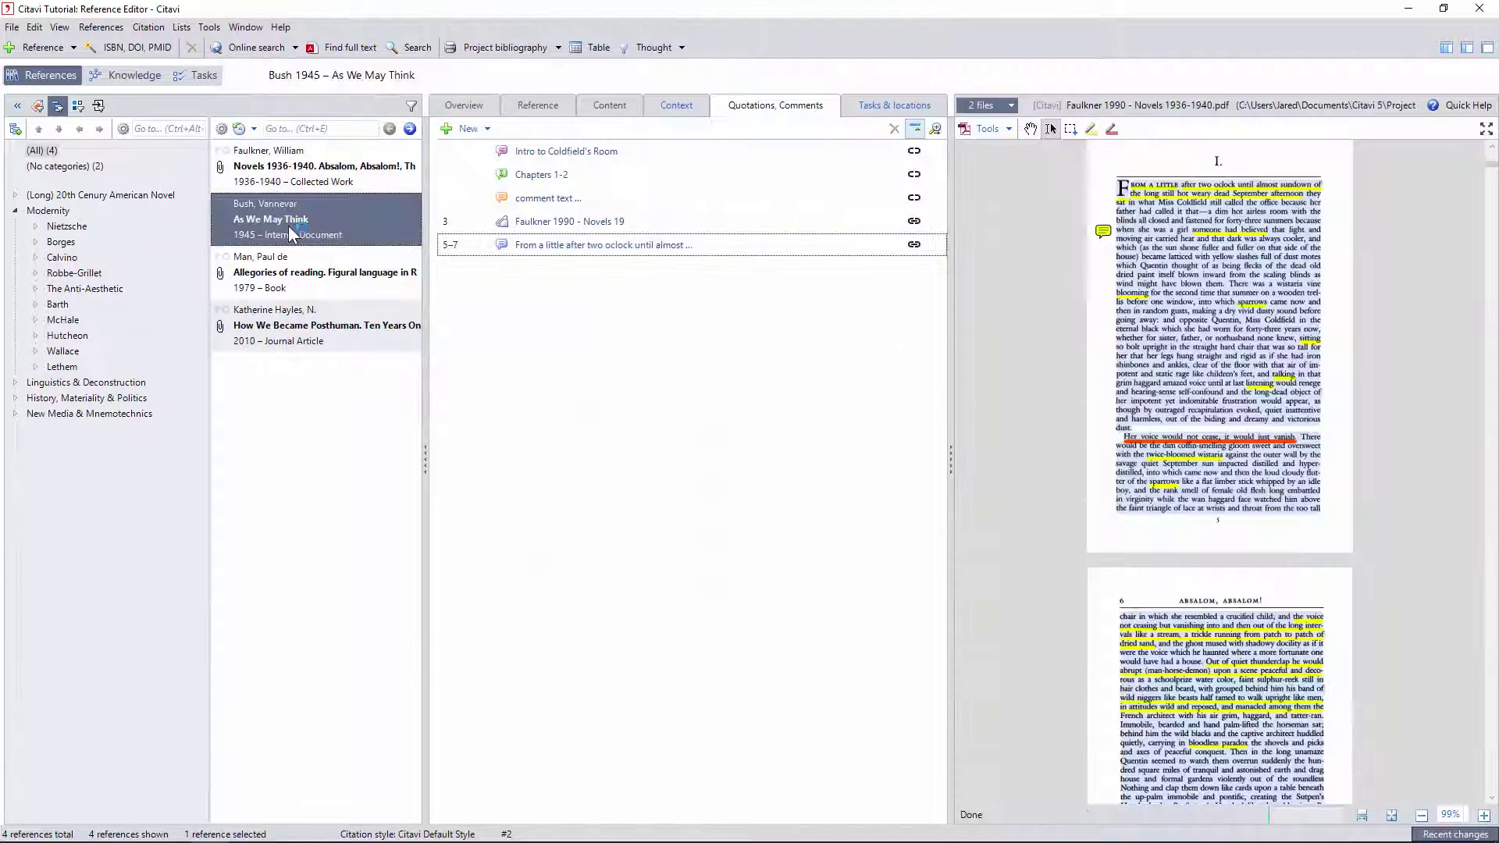
Save the web paragraph beginning 'Of what lasting benefit' as a direct quotation
scroll(1144, 481, "down", 3)
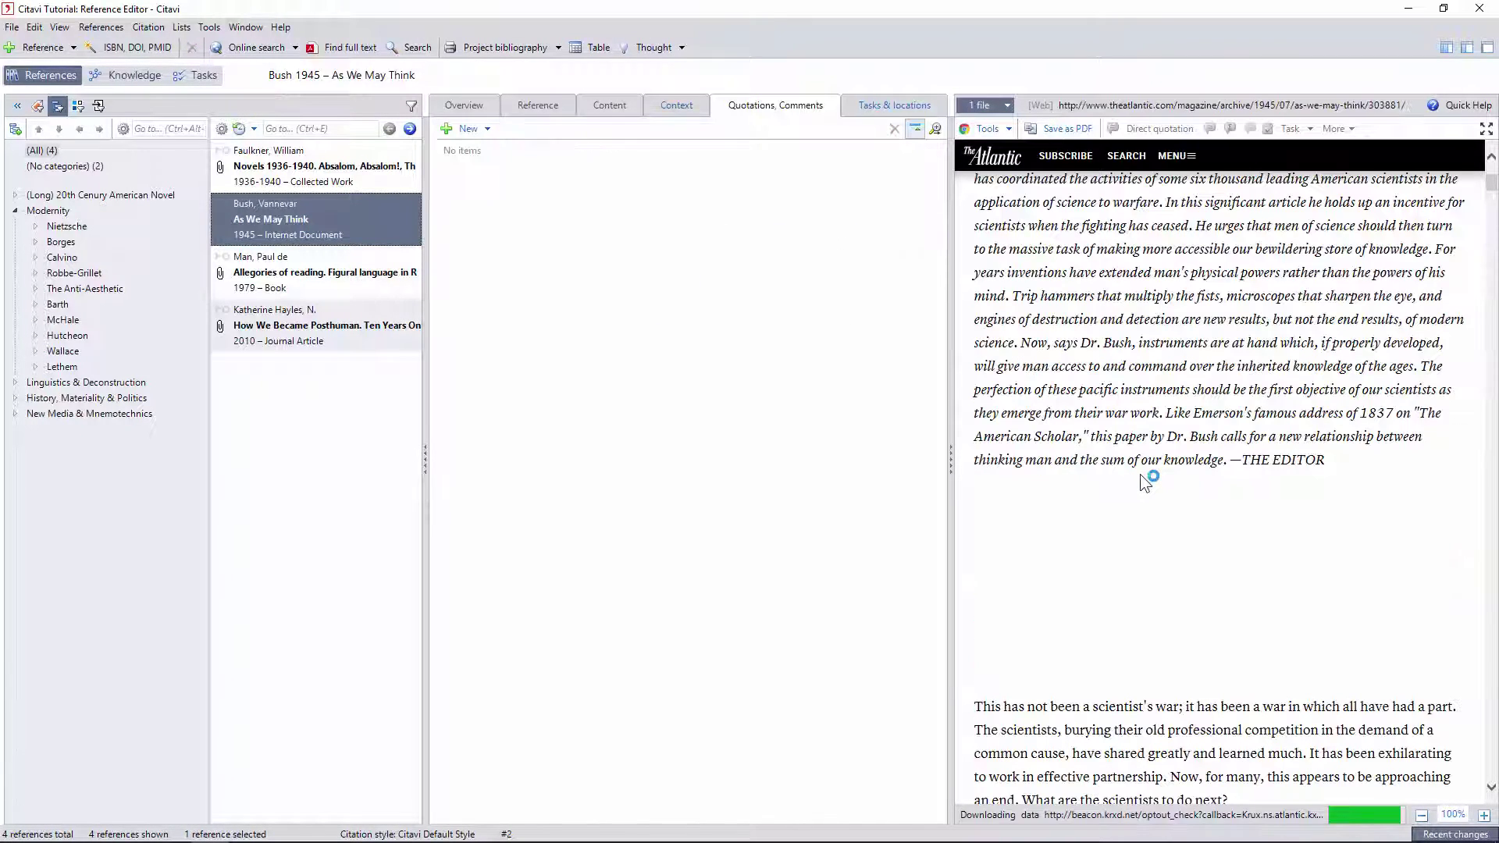
scroll(1140, 475, "down", 2)
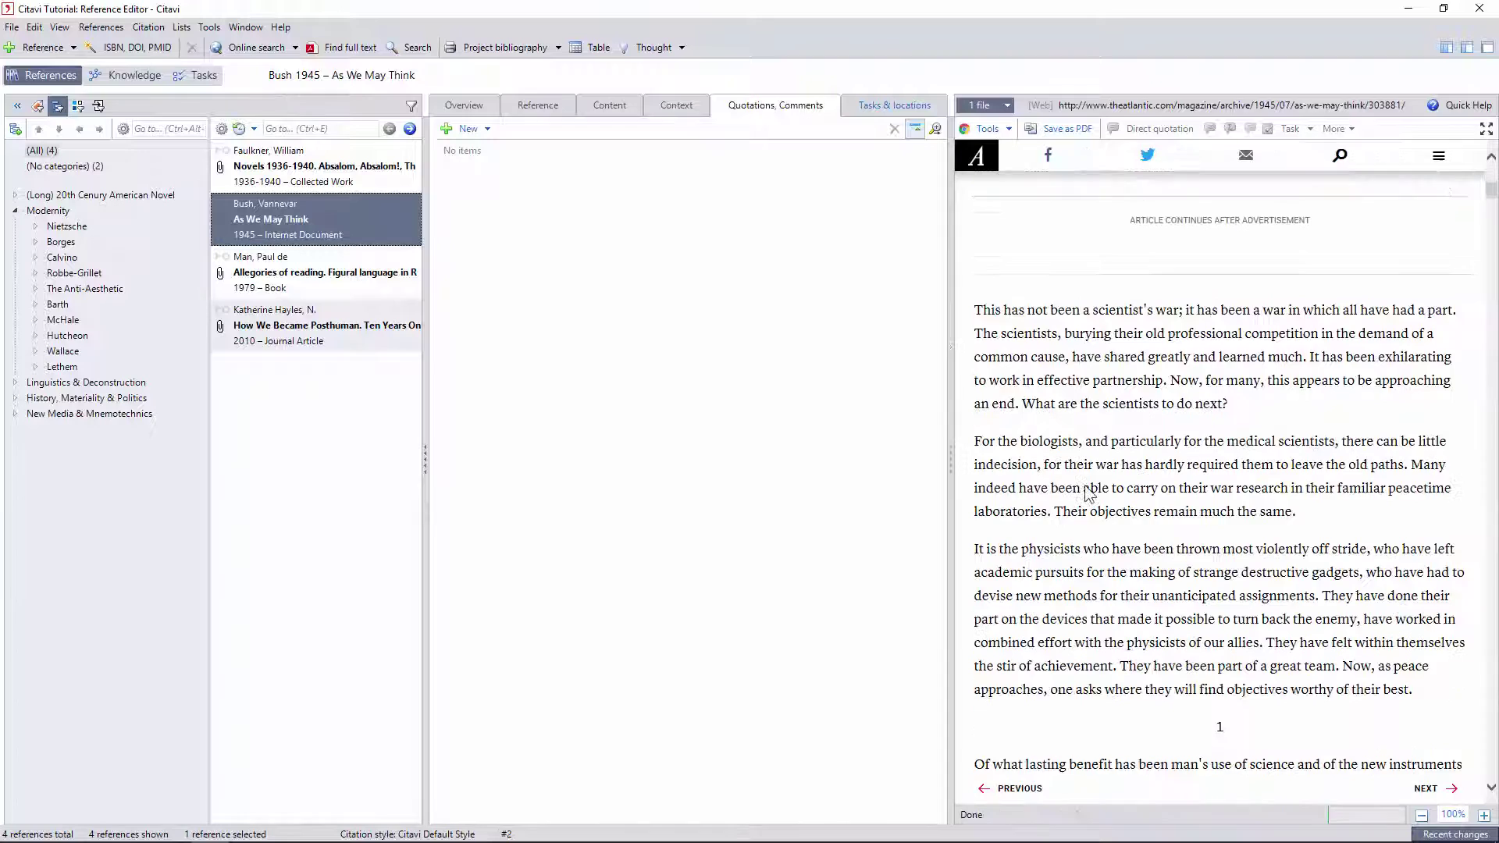
scroll(1089, 494, "down", 5)
mouse_move(1059, 555)
left_mouse_down()
mouse_move(976, 525)
mouse_move(974, 362)
left_mouse_up()
left_click(1159, 130)
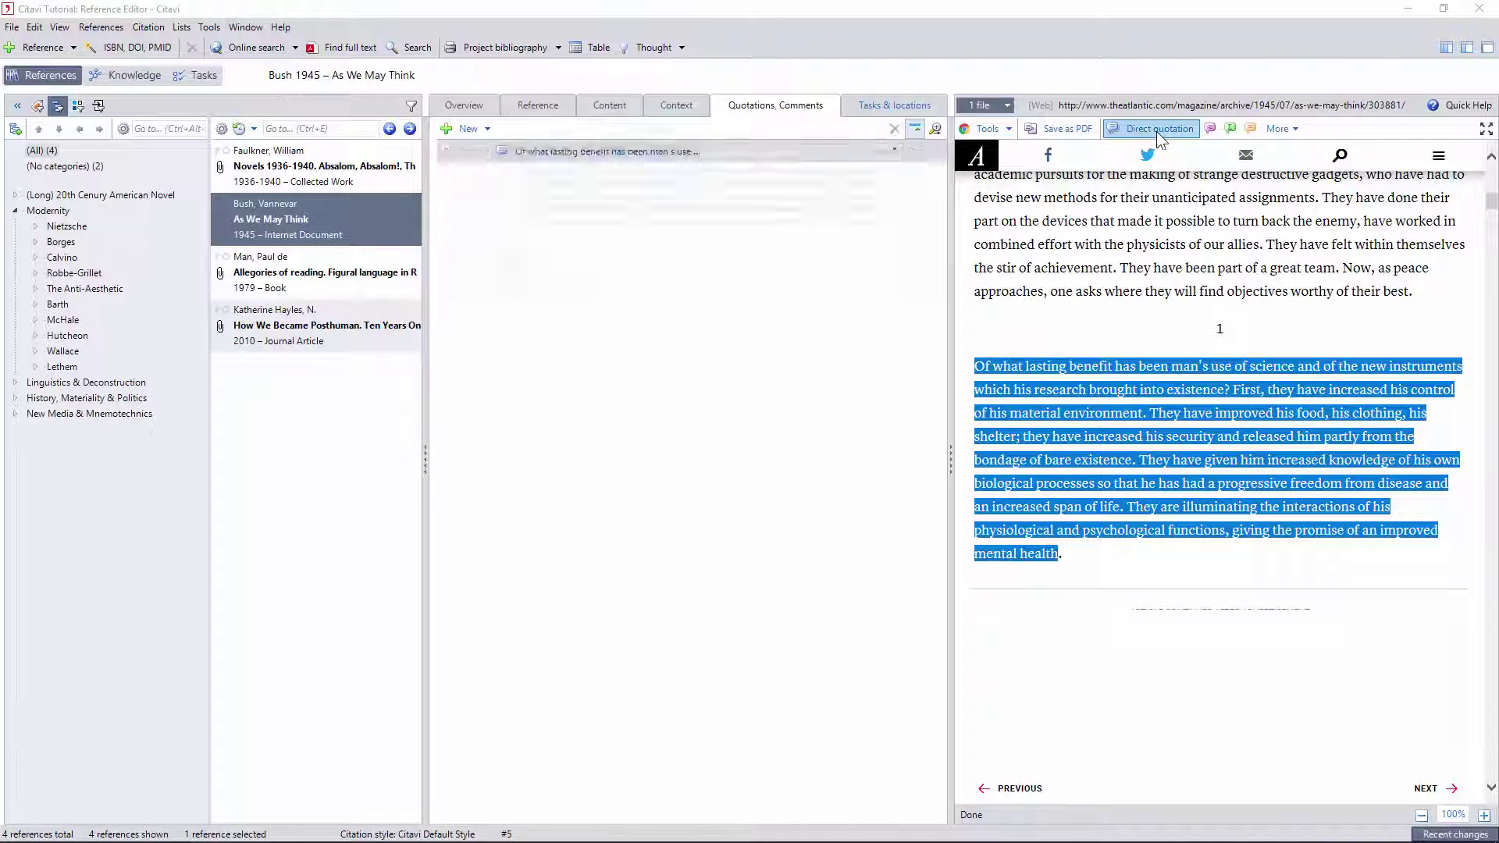
left_click(653, 152)
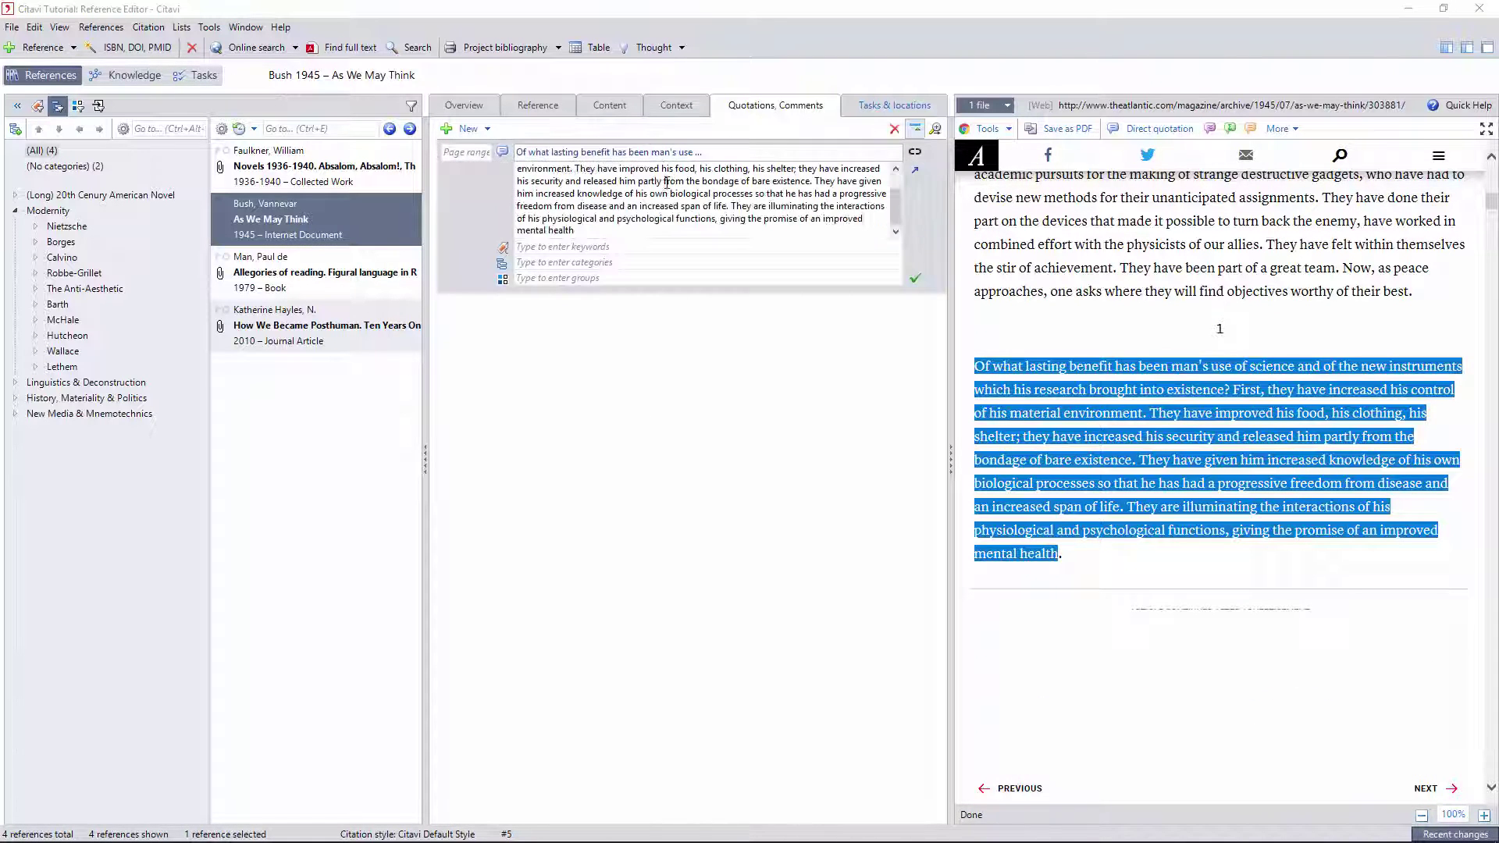
left_click(713, 378)
Save the As We May Think web article as a PDF and select a passage in it
left_click(1065, 129)
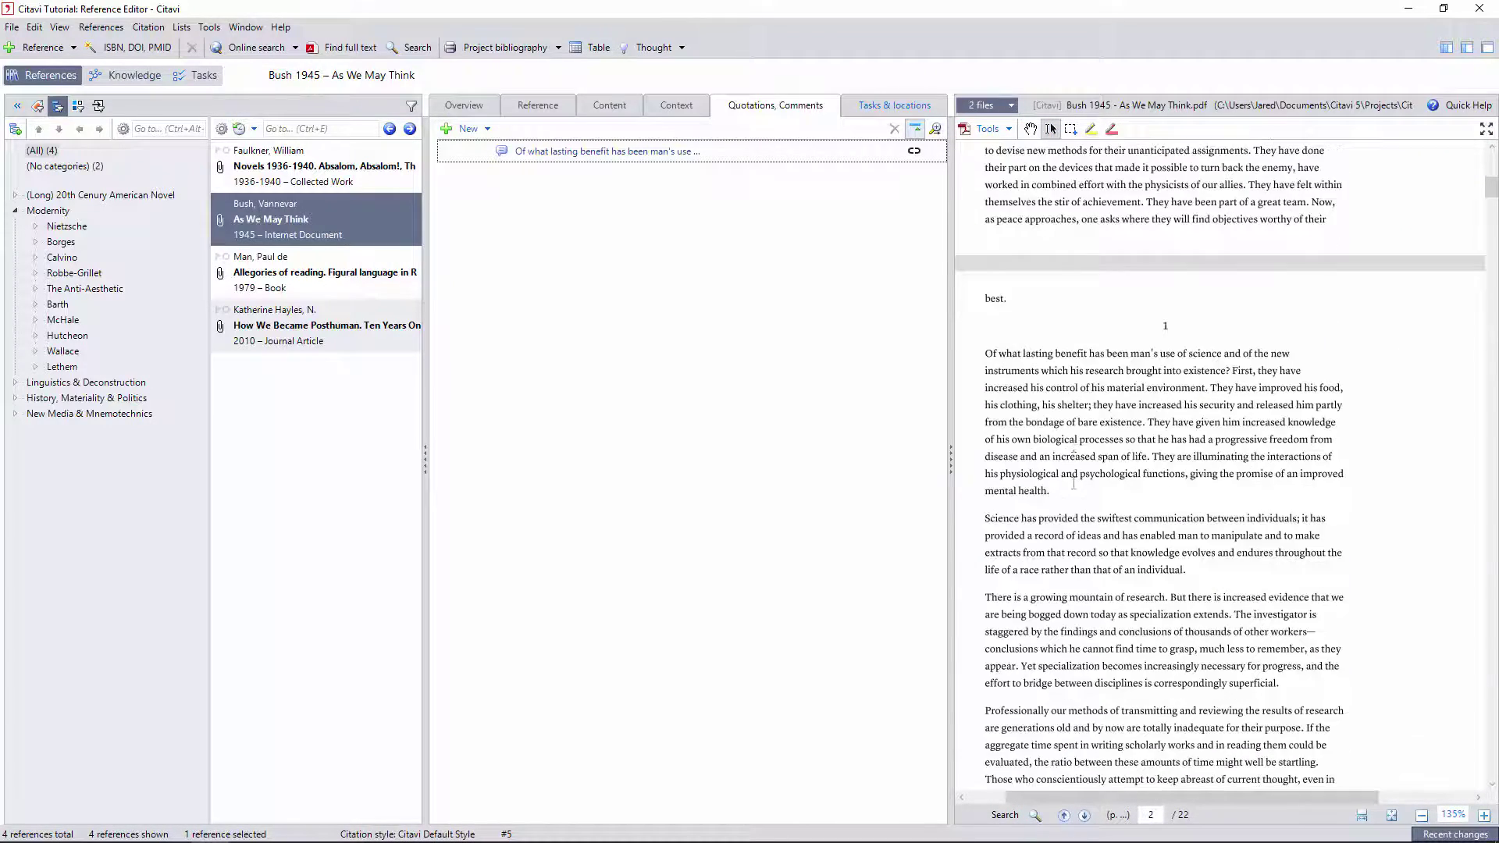
left_click_drag(985, 353, 1279, 683)
scroll(1001, 446, "down", 3)
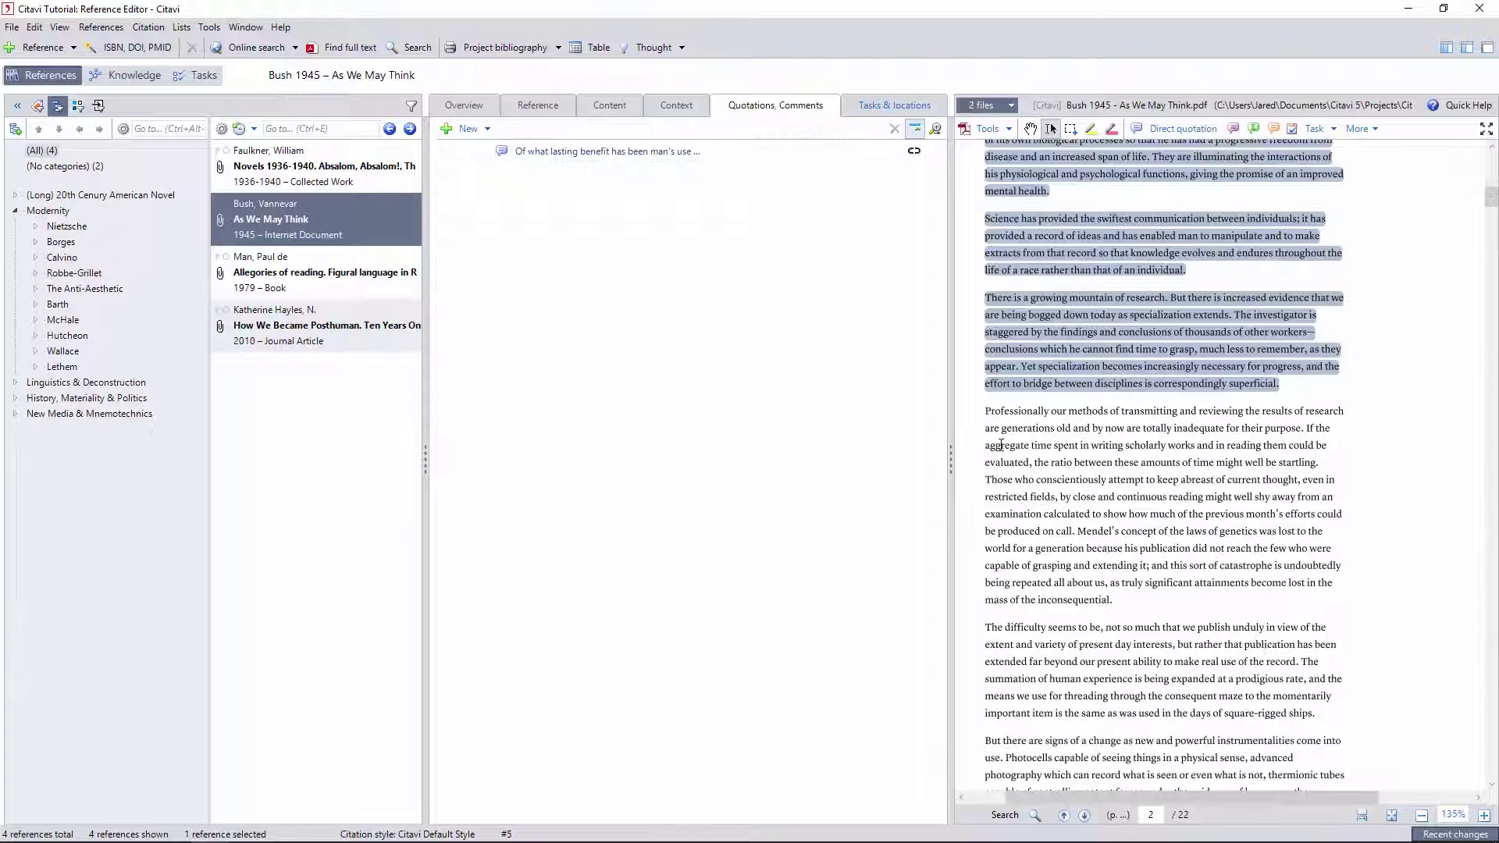
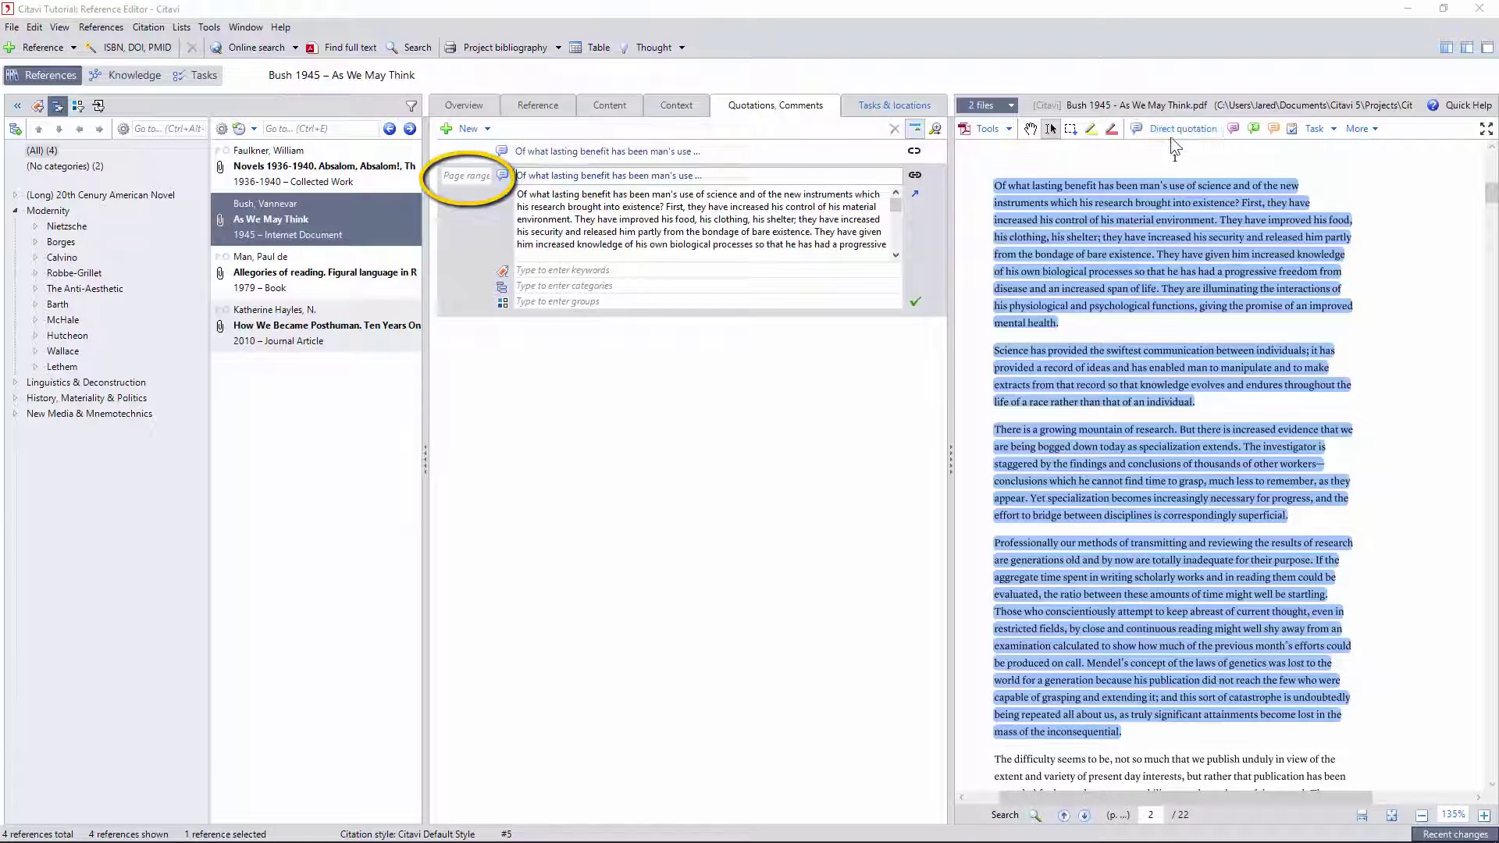
Collapse the Bush quotation and open its PDF in Adobe Acrobat from the PDF viewer
left_click(750, 371)
left_click(987, 129)
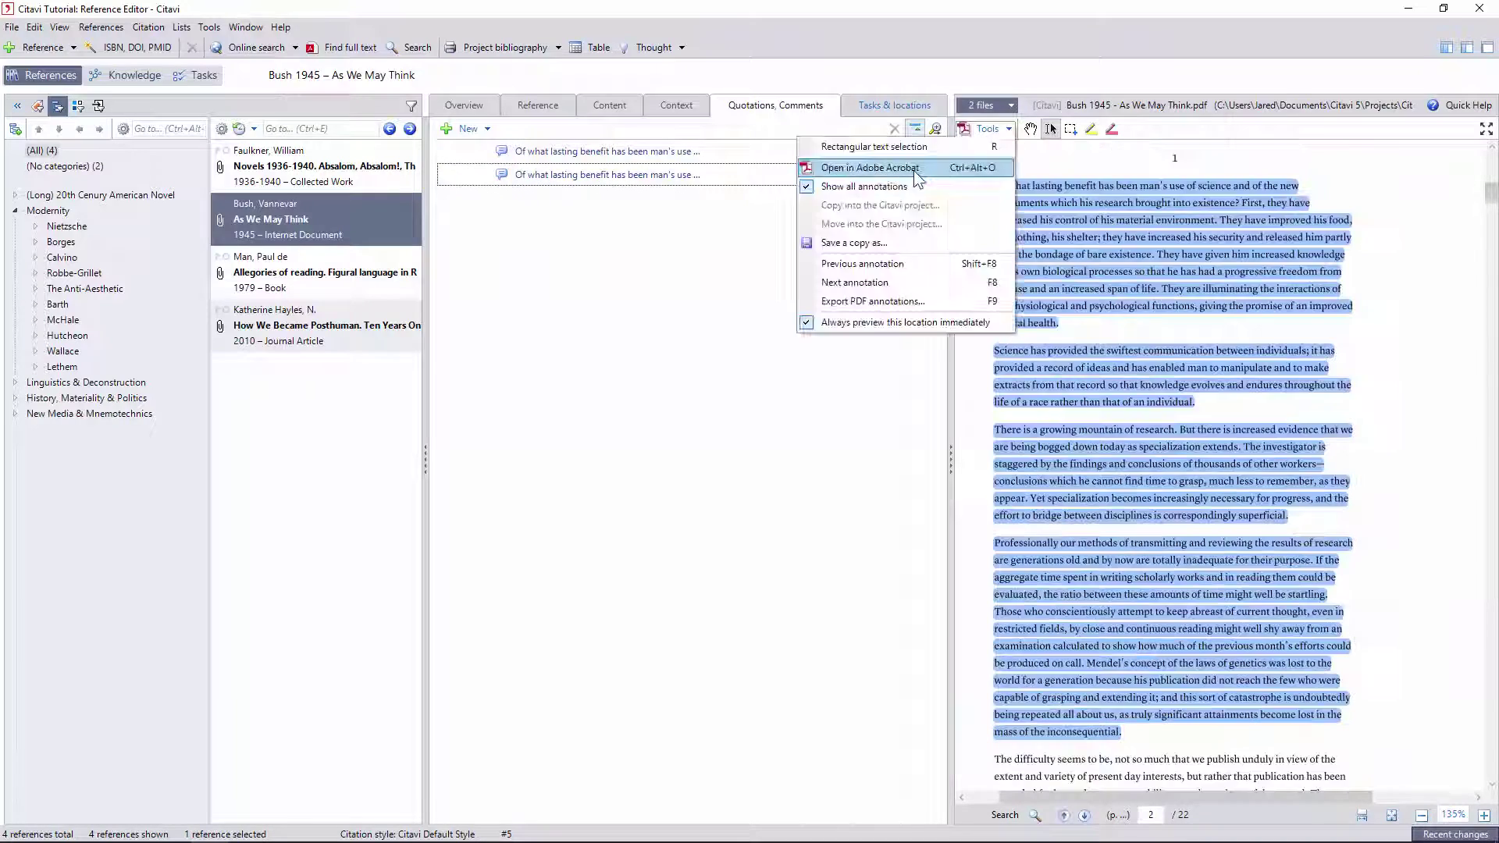
left_click(875, 164)
Insert a blank page before page 1 of the Bush PDF
left_click(1403, 442)
left_click(1378, 523)
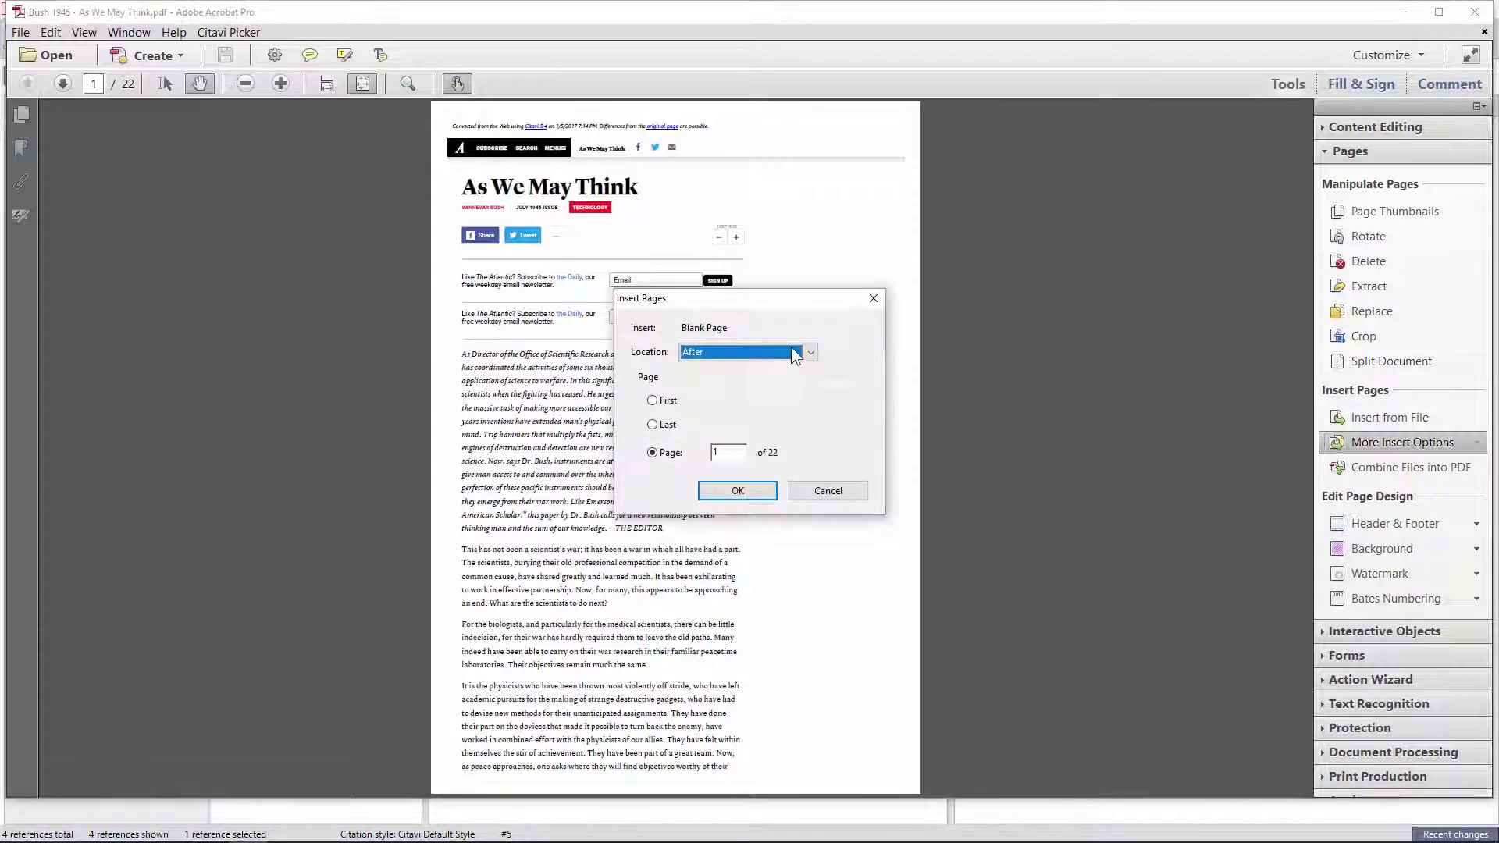
key("Return")
Renumber the pages so the blank first page uses roman numeral i, and save the PDF
left_click(22, 114)
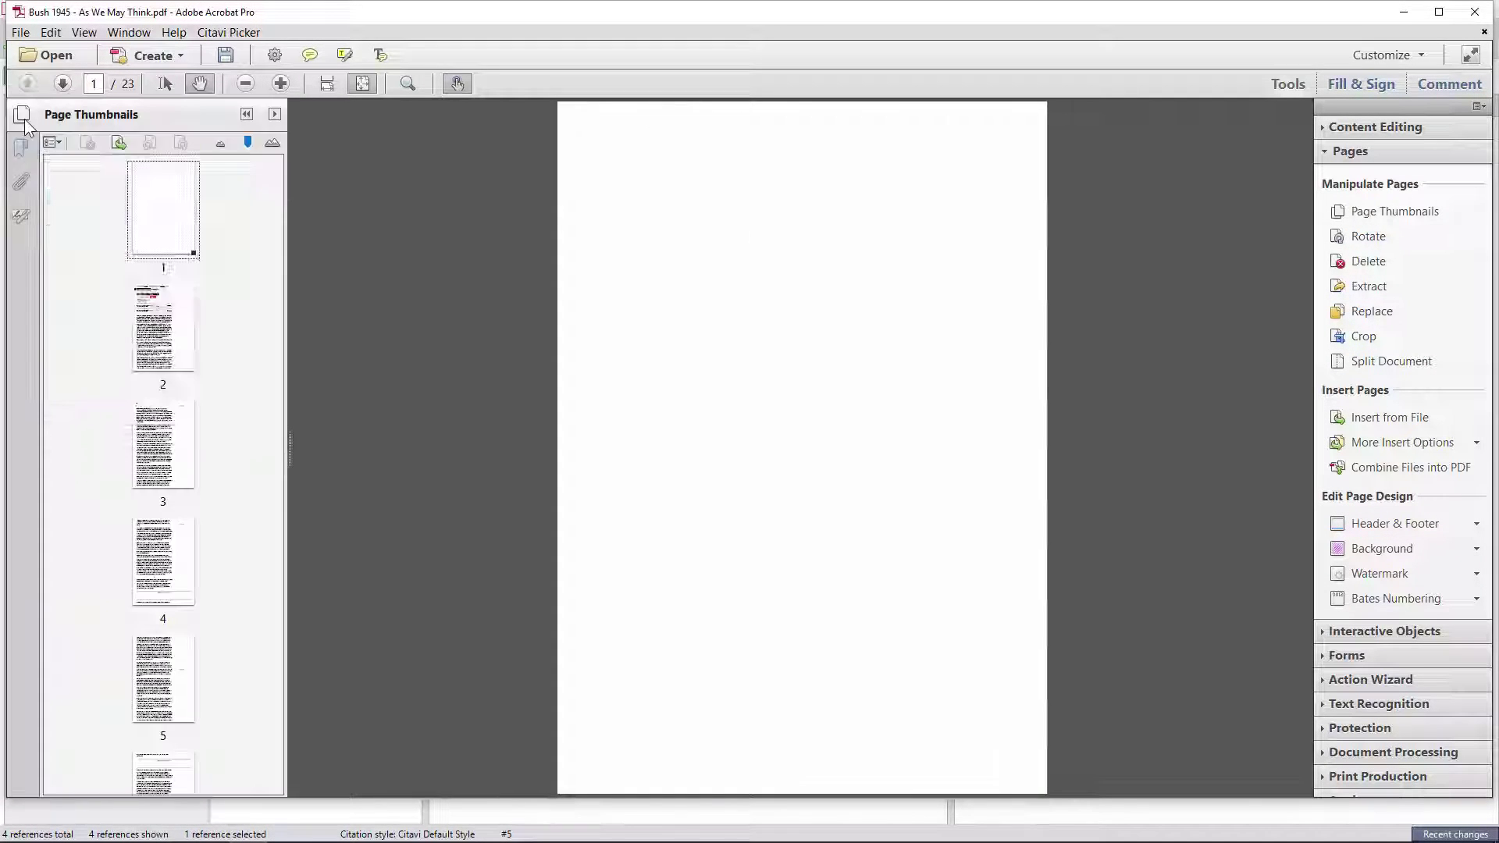
left_click(52, 142)
left_click(119, 280)
left_click(728, 413)
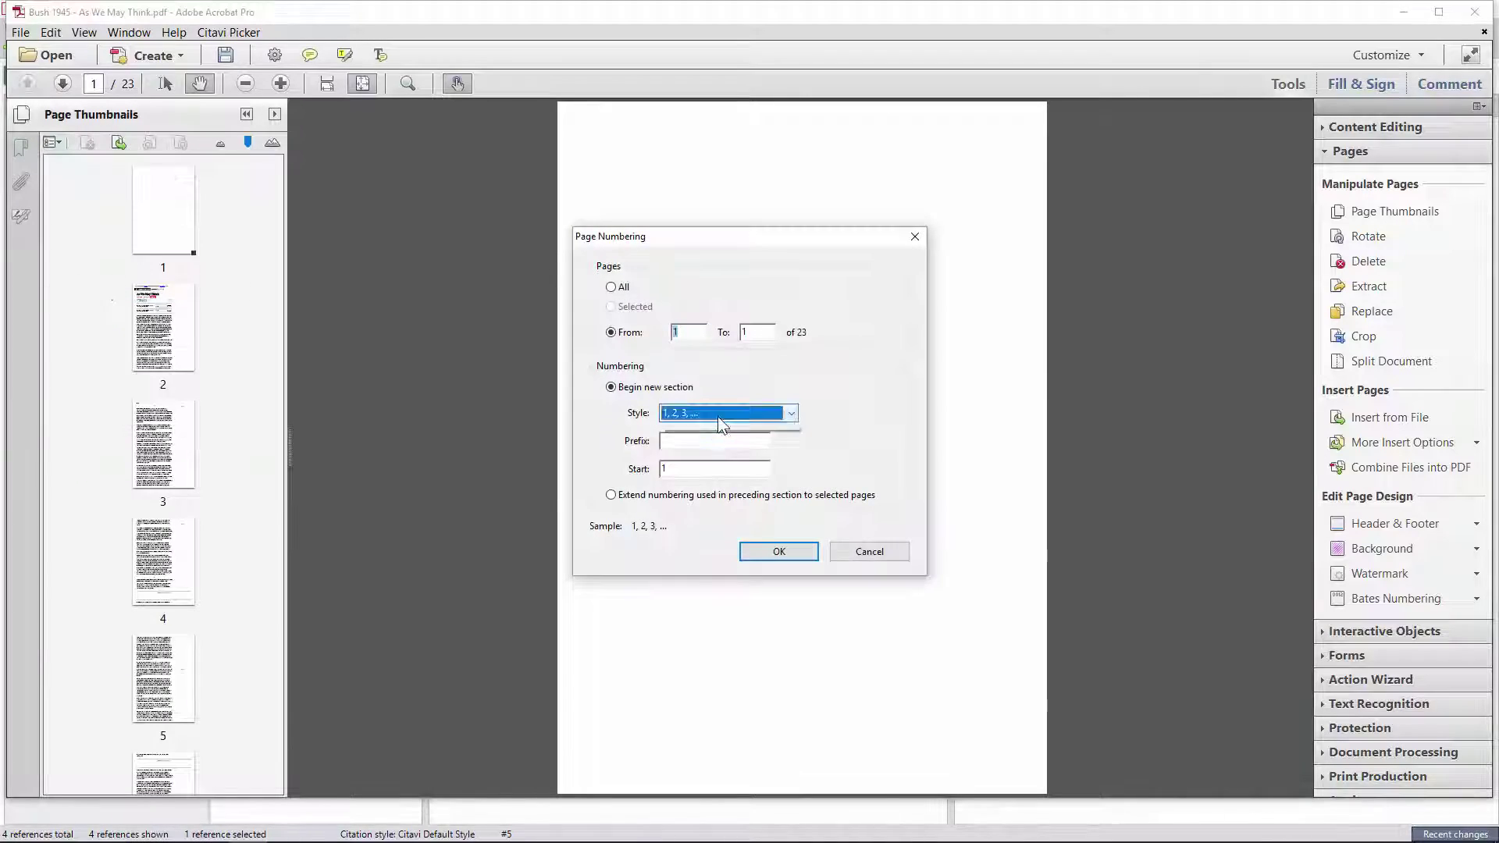
left_click(718, 439)
left_click(778, 551)
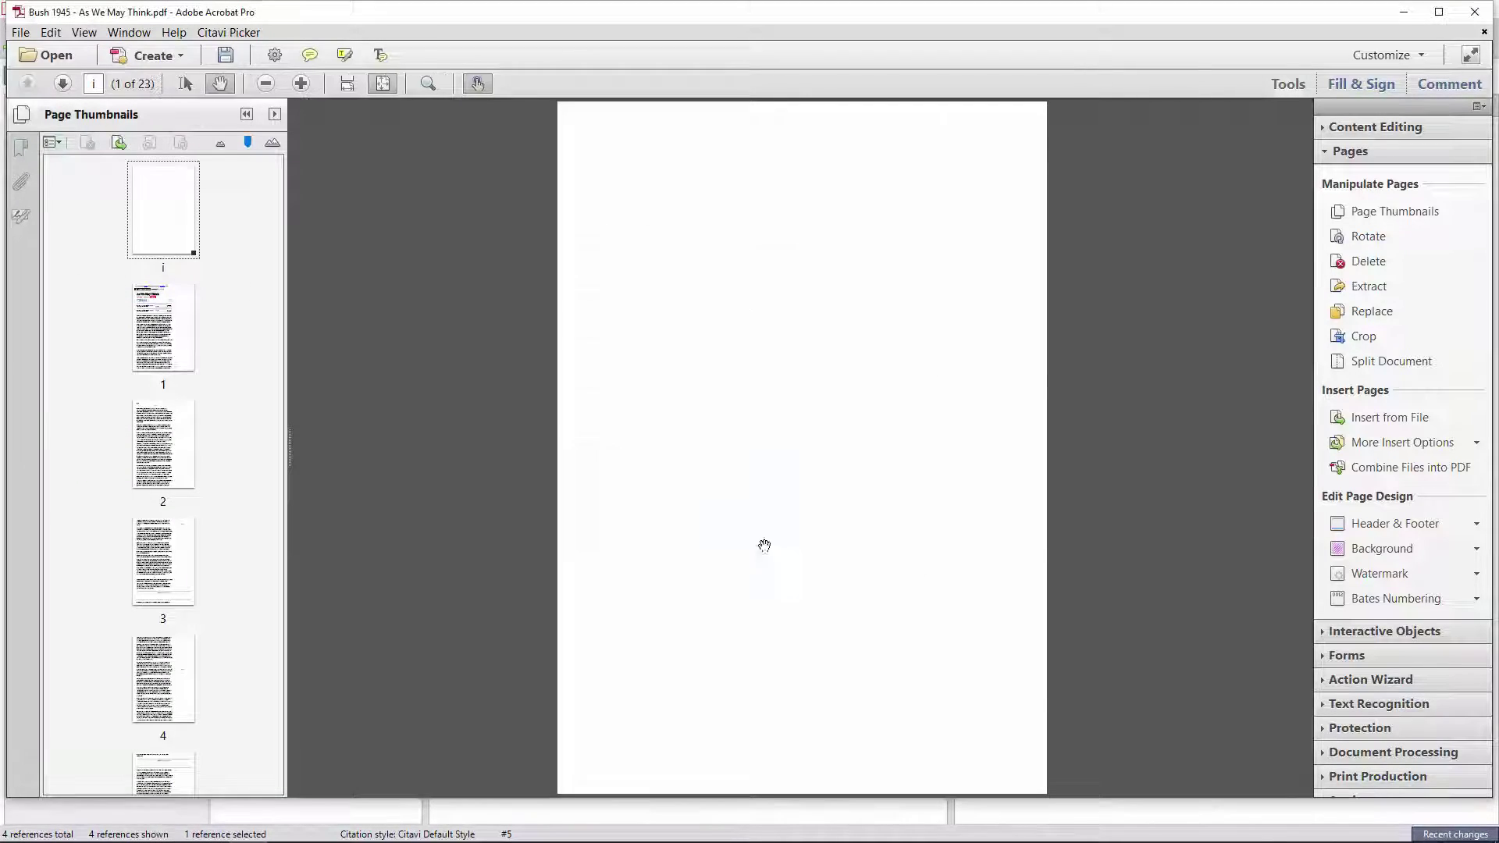
left_click(226, 60)
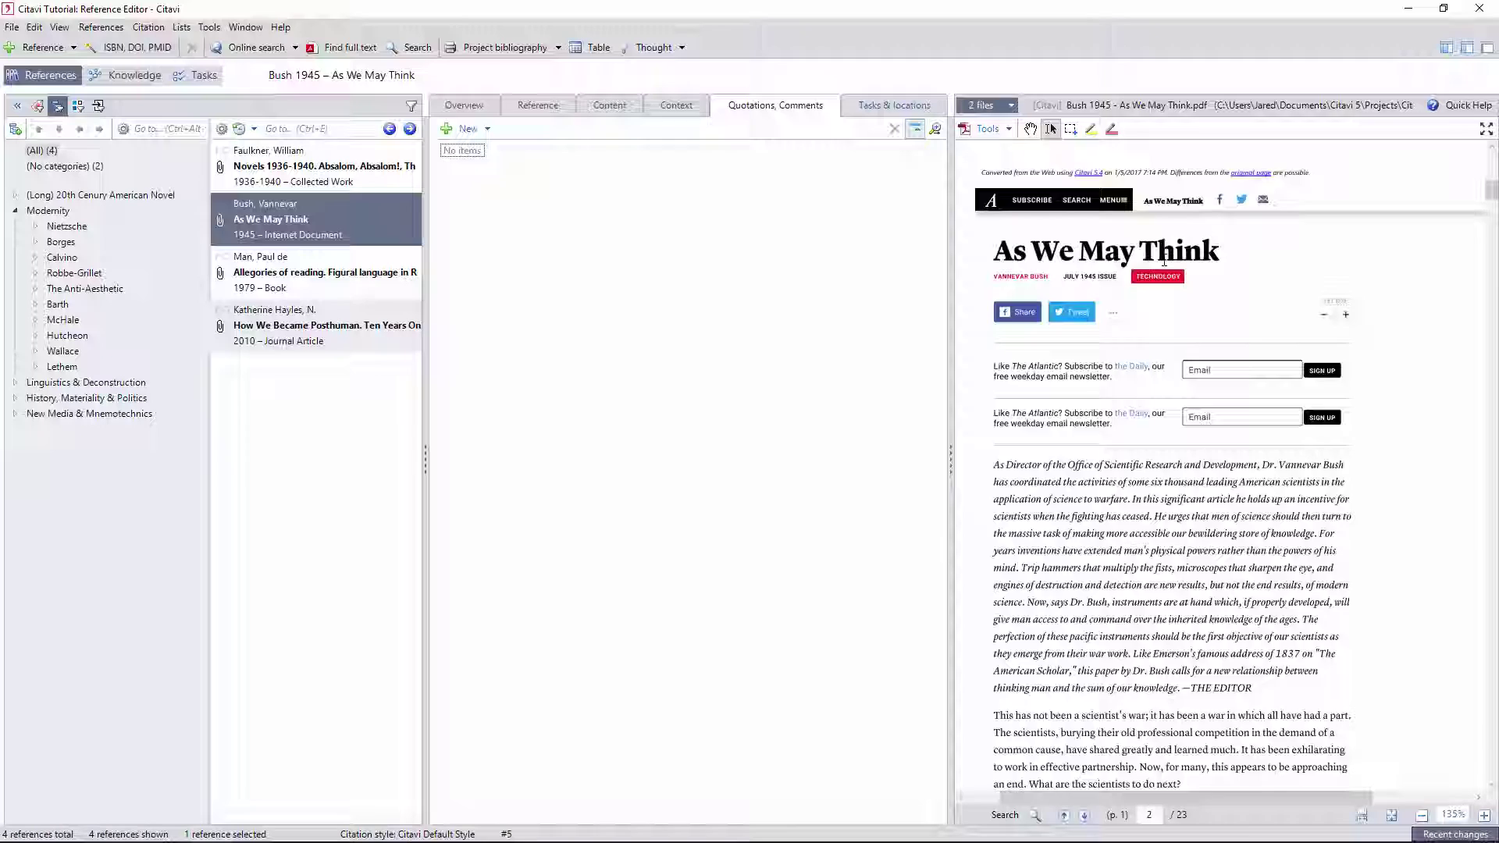
scroll(1171, 468, "down", 5)
Tag the Faulkner quotation with family, light, temperature, plants, flowers, birds, weather, narrative, paradox, death, sex, virginity
left_click_drag(993, 191, 1122, 737)
left_click(1154, 129)
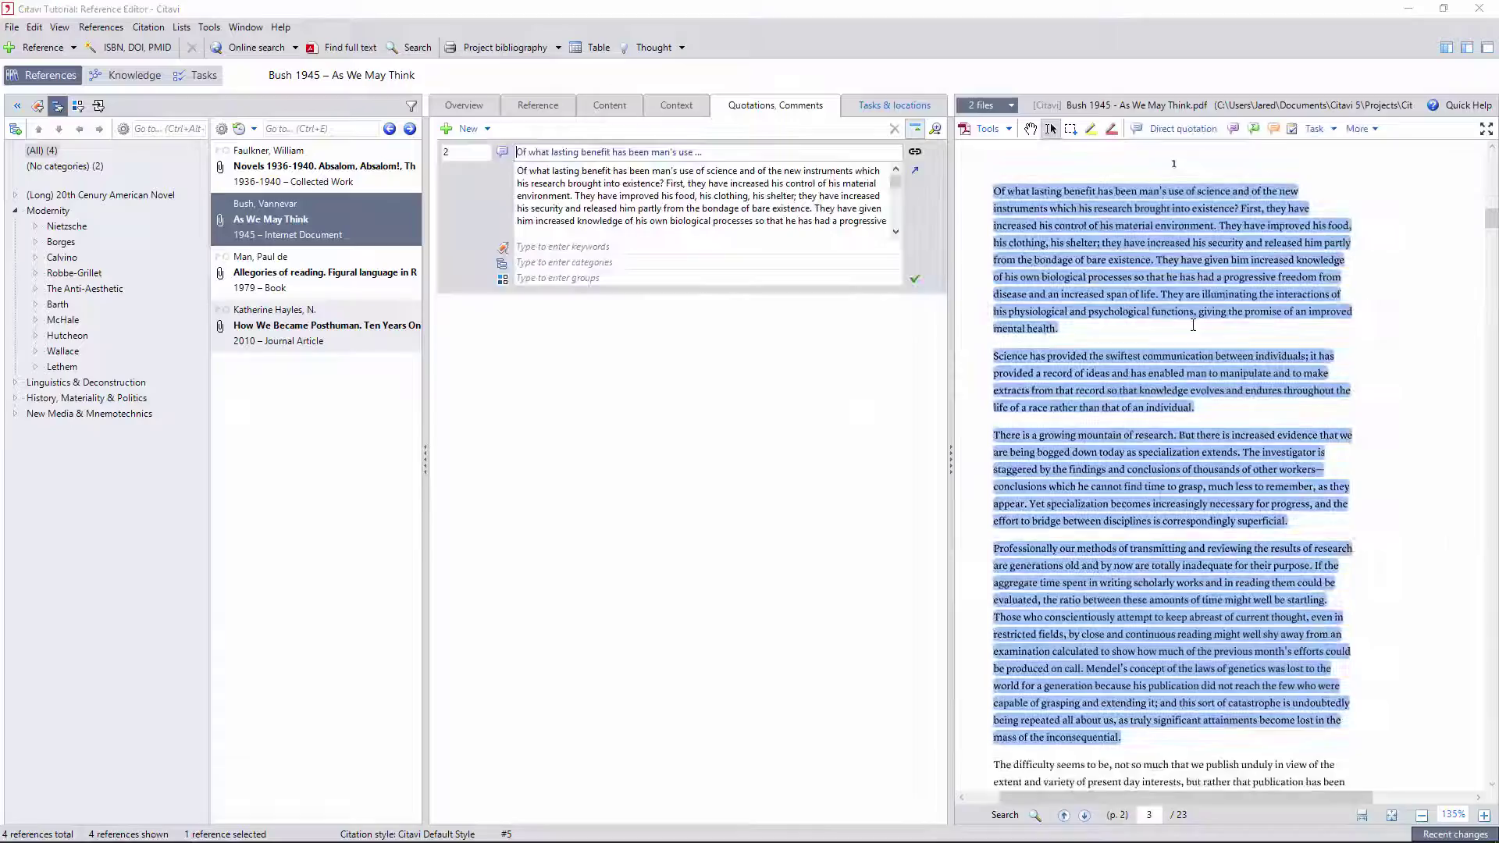
left_click(886, 350)
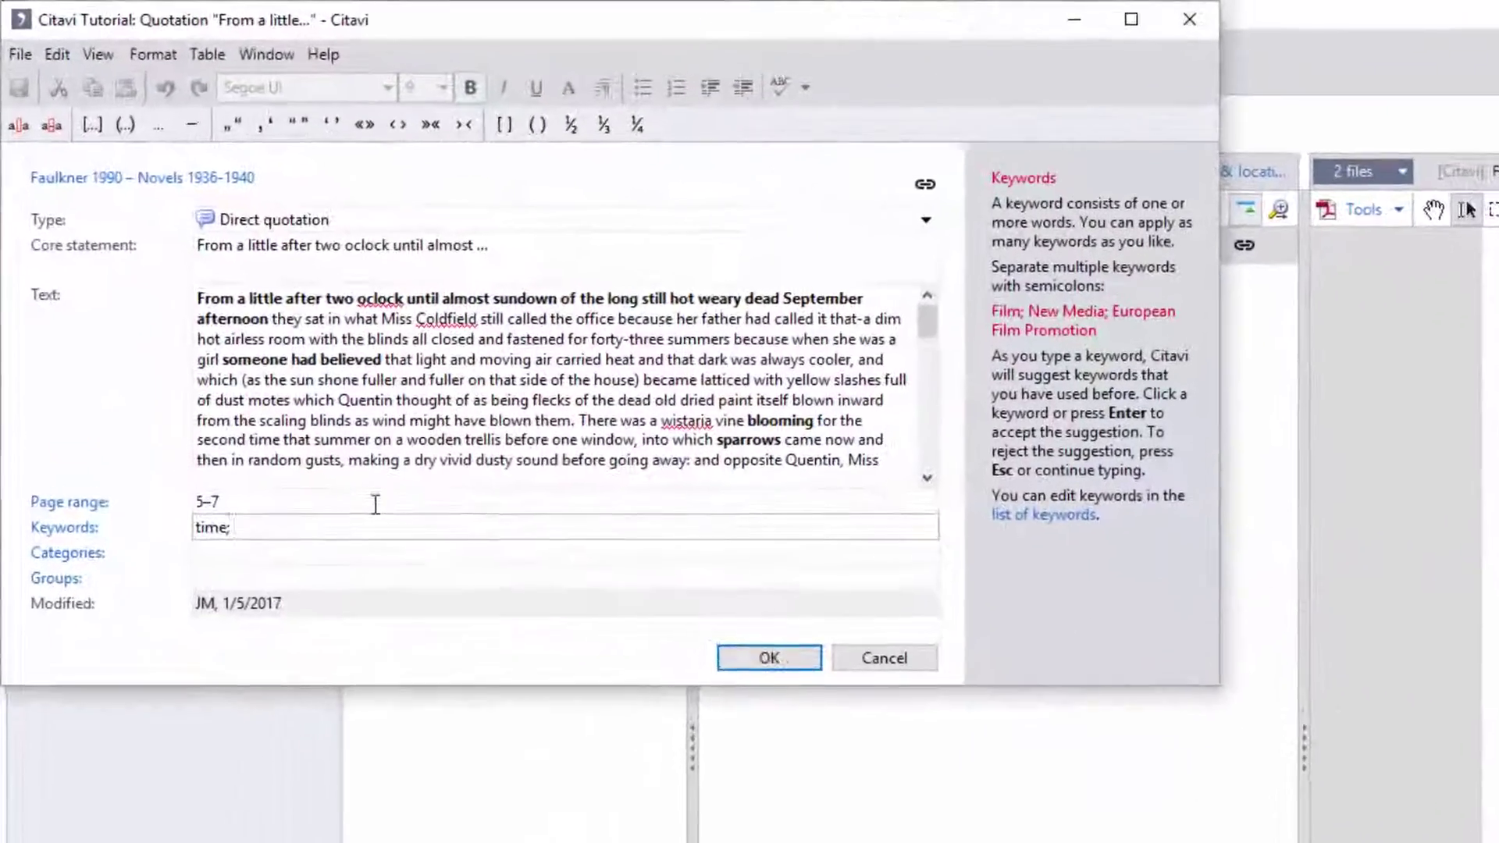
type("family; ")
type("light; temperature; ")
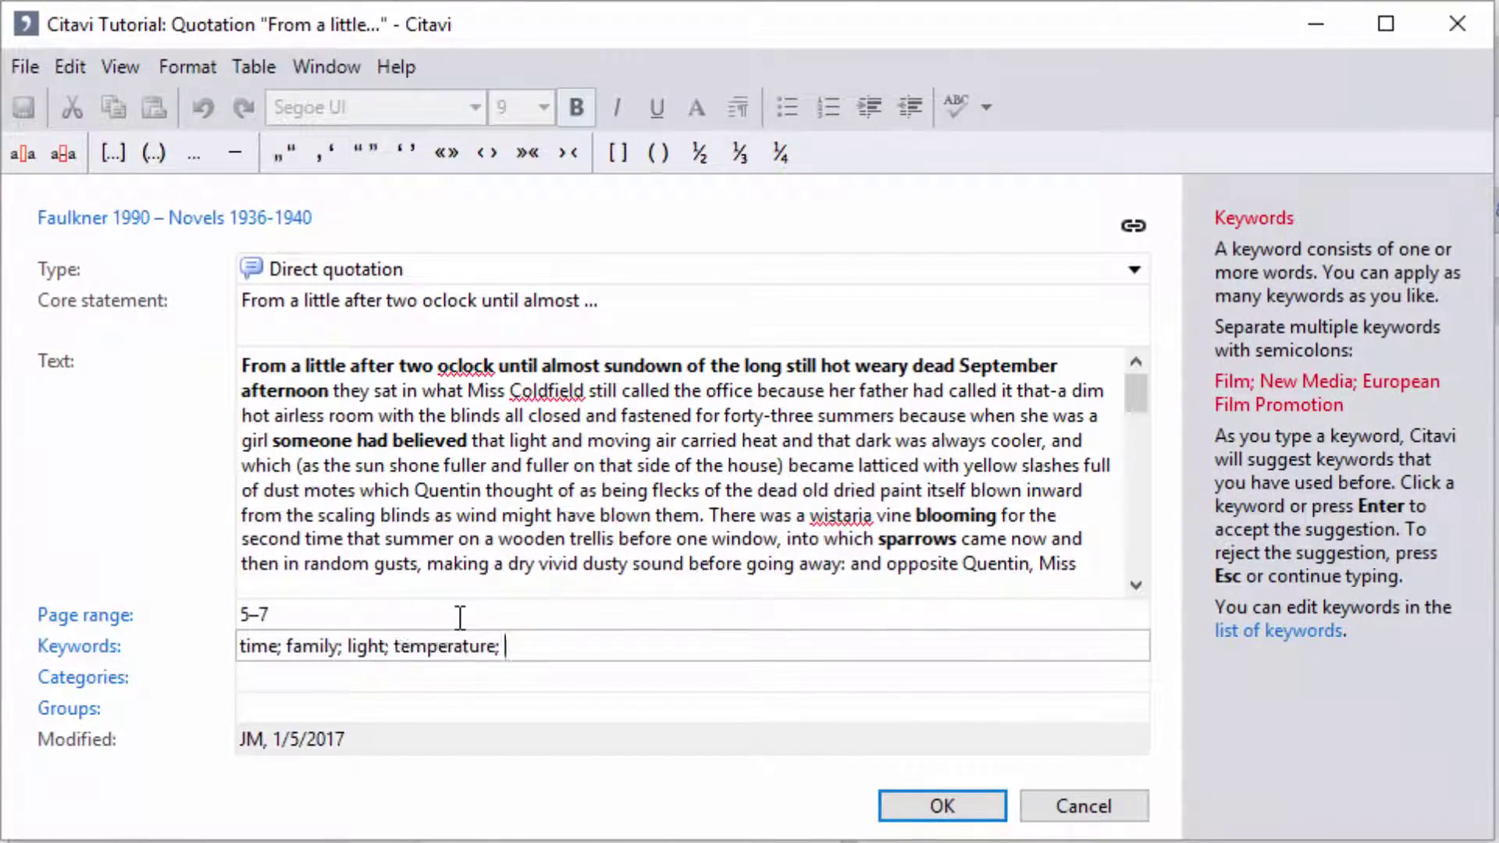
type("plants; flowers; birds; ")
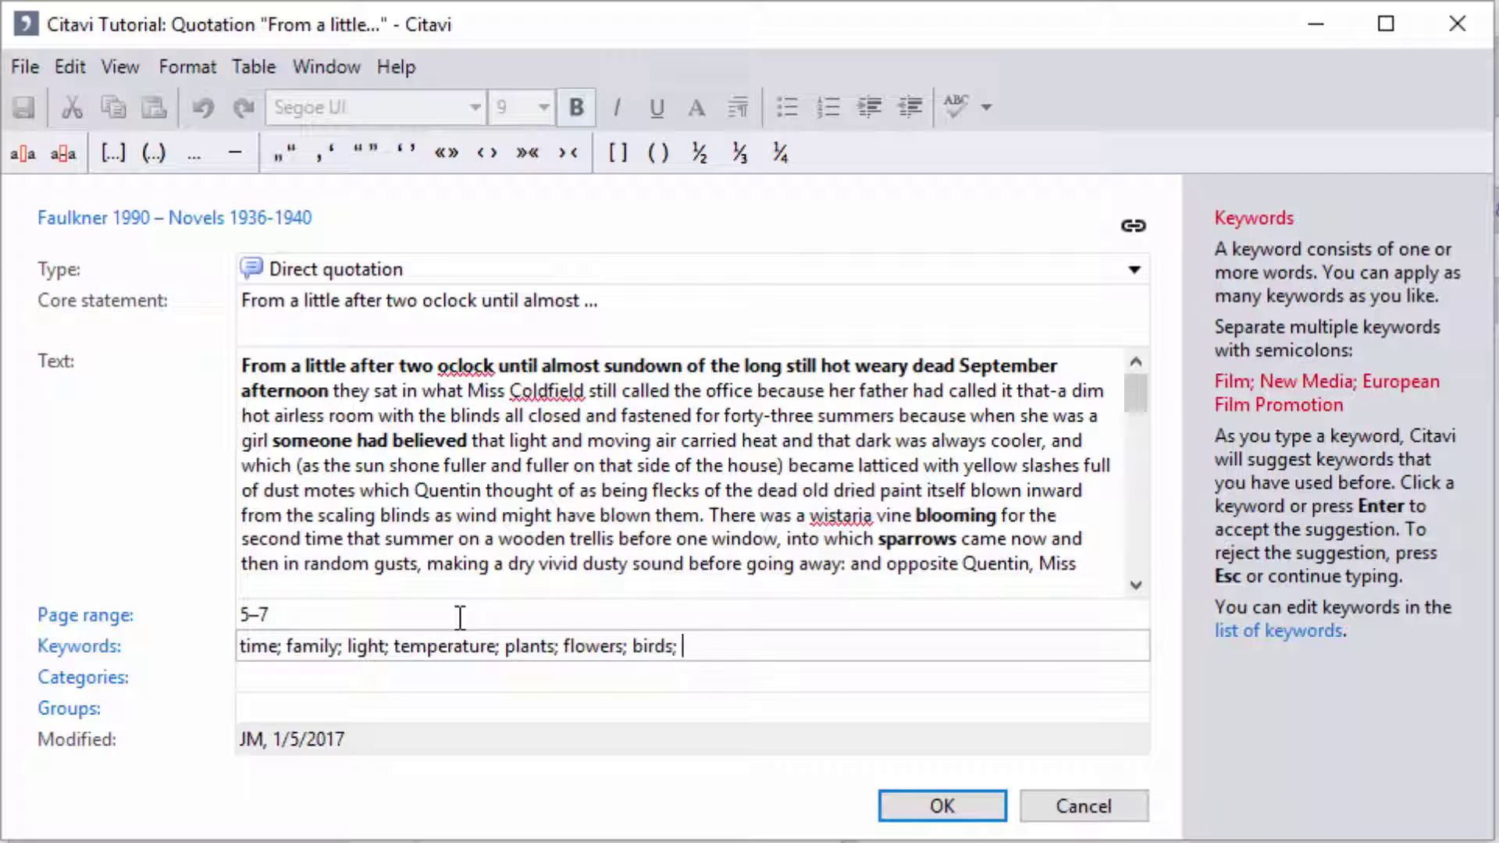
type("weather;")
scroll(513, 508, "down", 2)
type("narrative;")
scroll(765, 506, "down", 1)
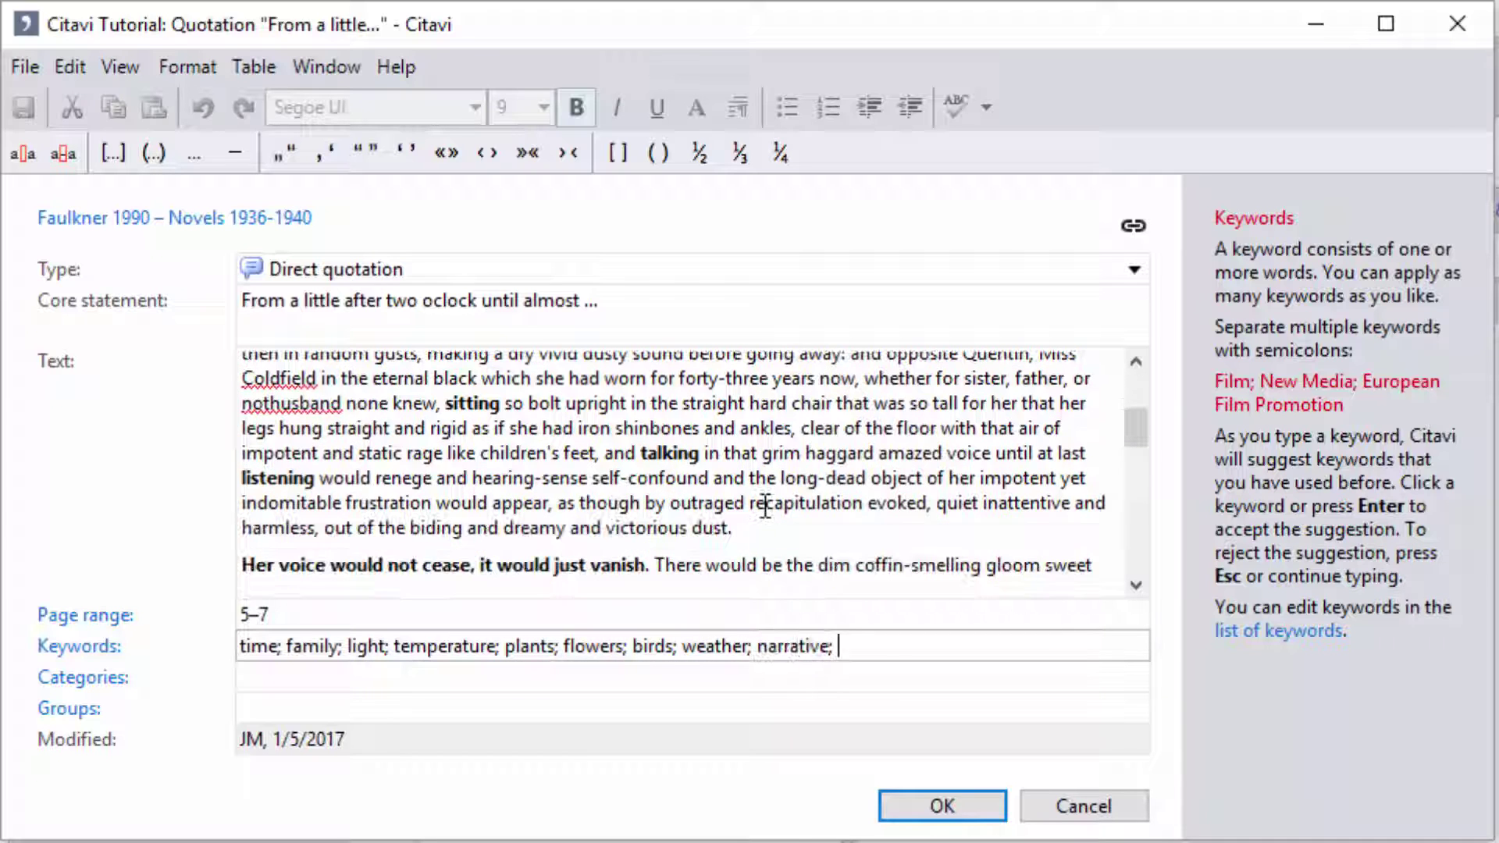
type("paradox; death")
scroll(781, 499, "down", 2)
type("; sex; vi")
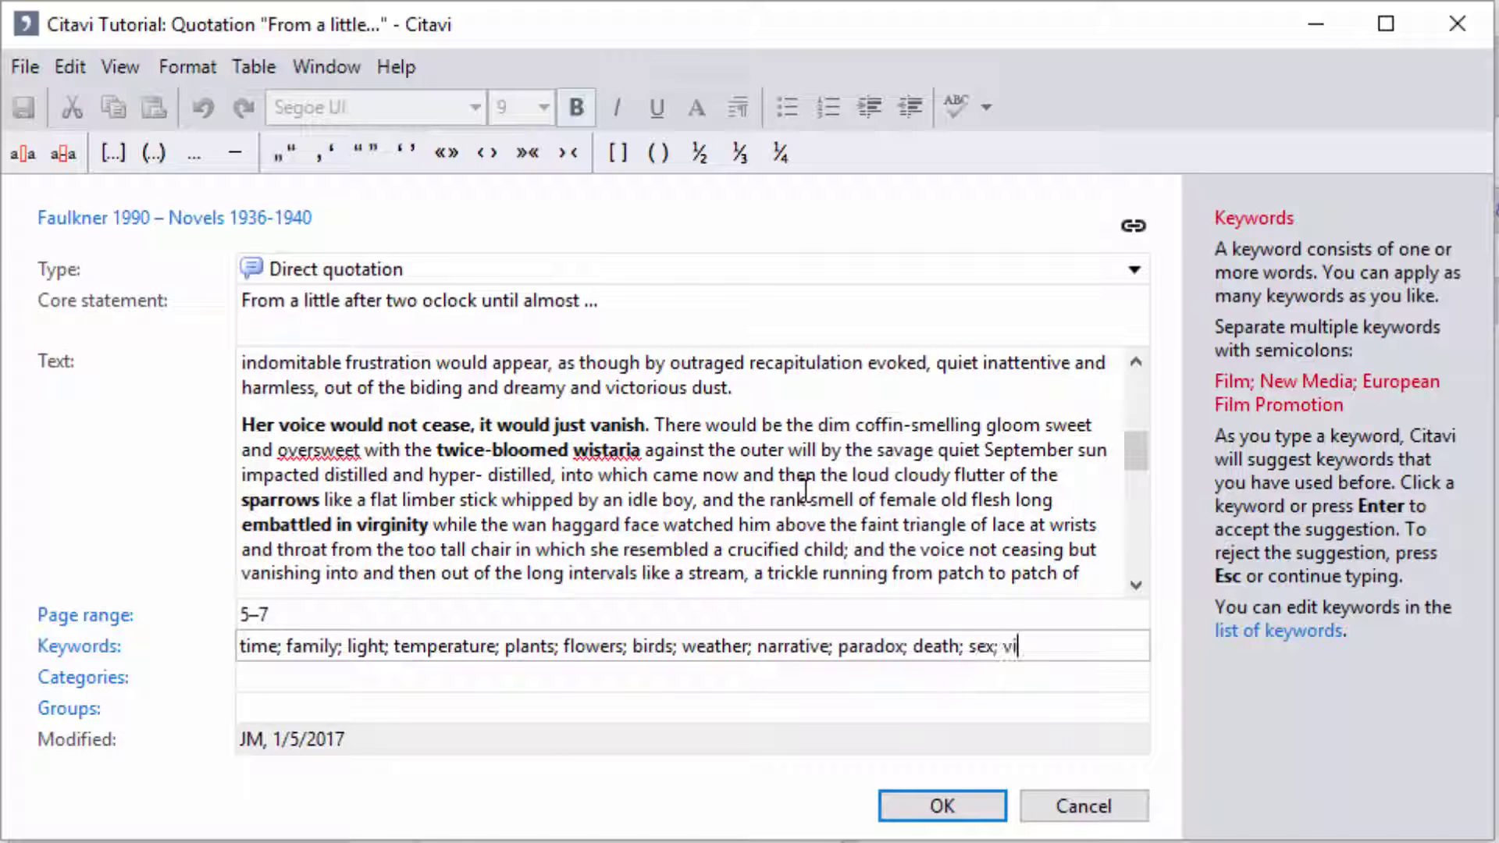
type("rginity;")
left_click(942, 805)
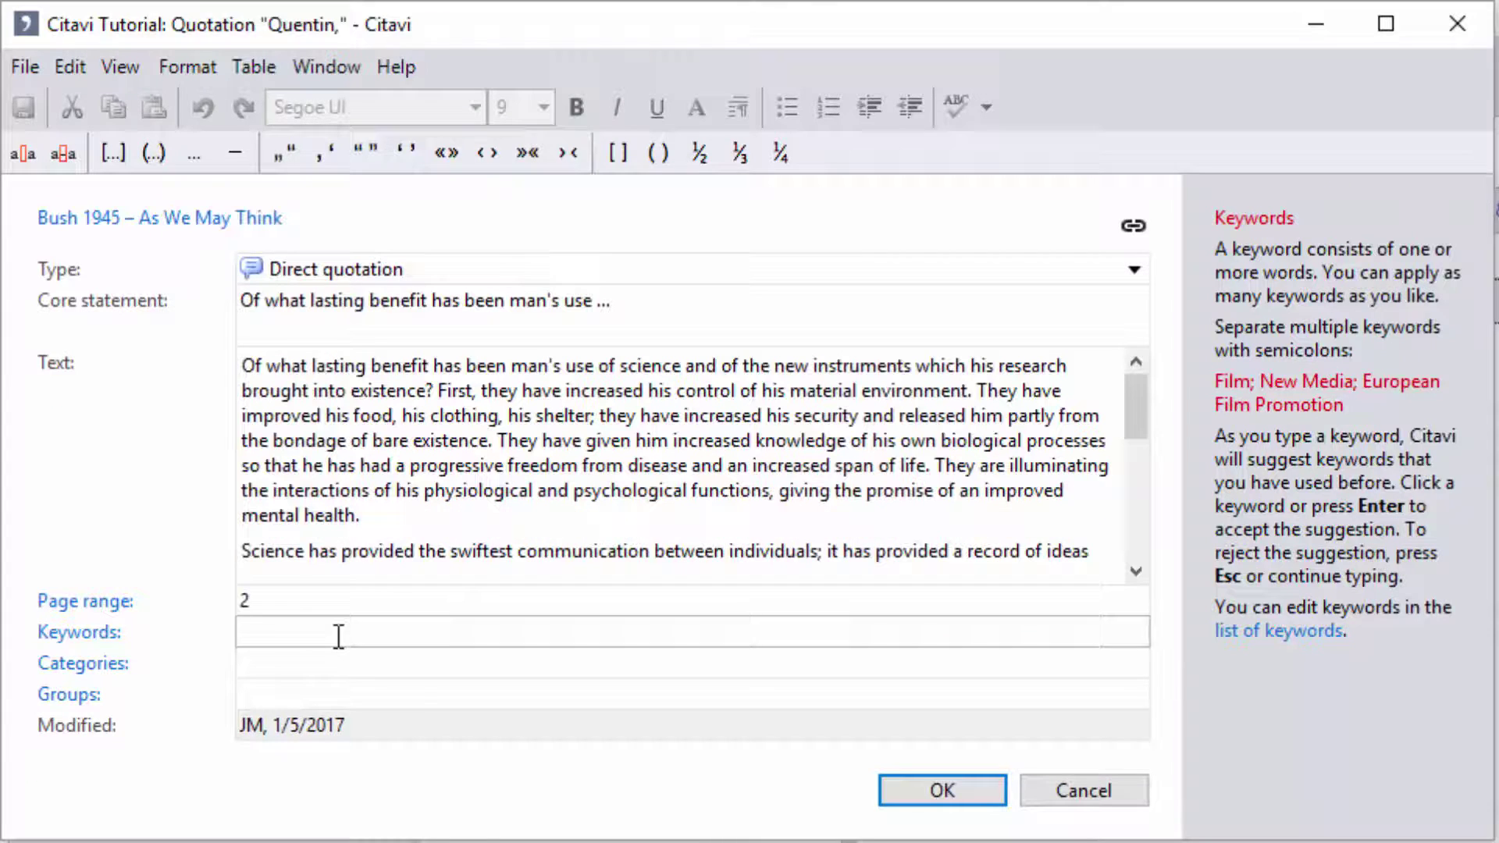
Give the Bush quotation keywords security, technology, sickness, disease, record, archive and memory
left_click(338, 633)
type("security; technology; ")
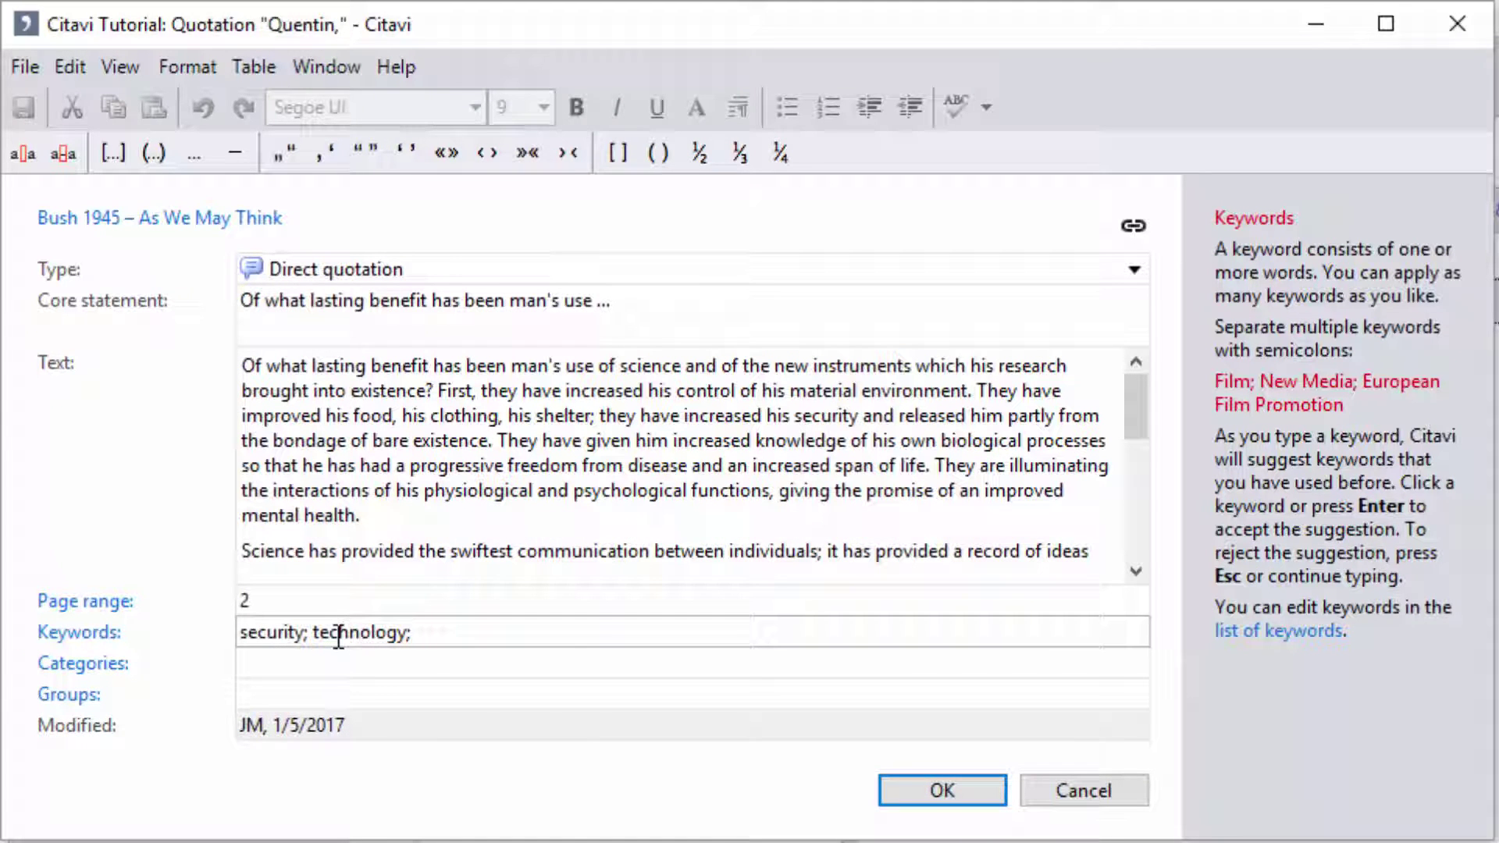
type("sickness; disease;")
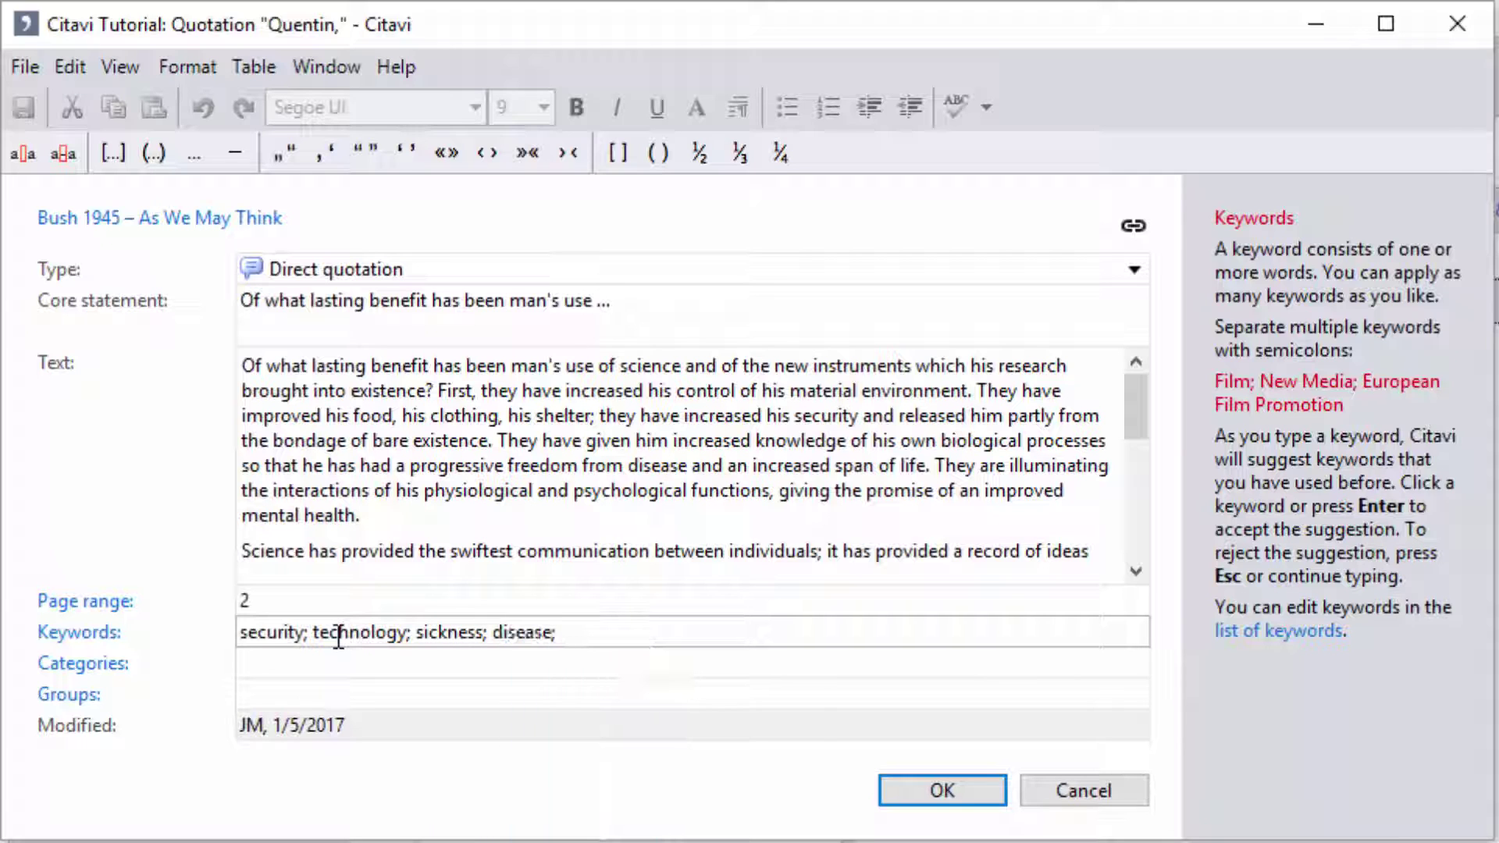
scroll(551, 508, "down", 1)
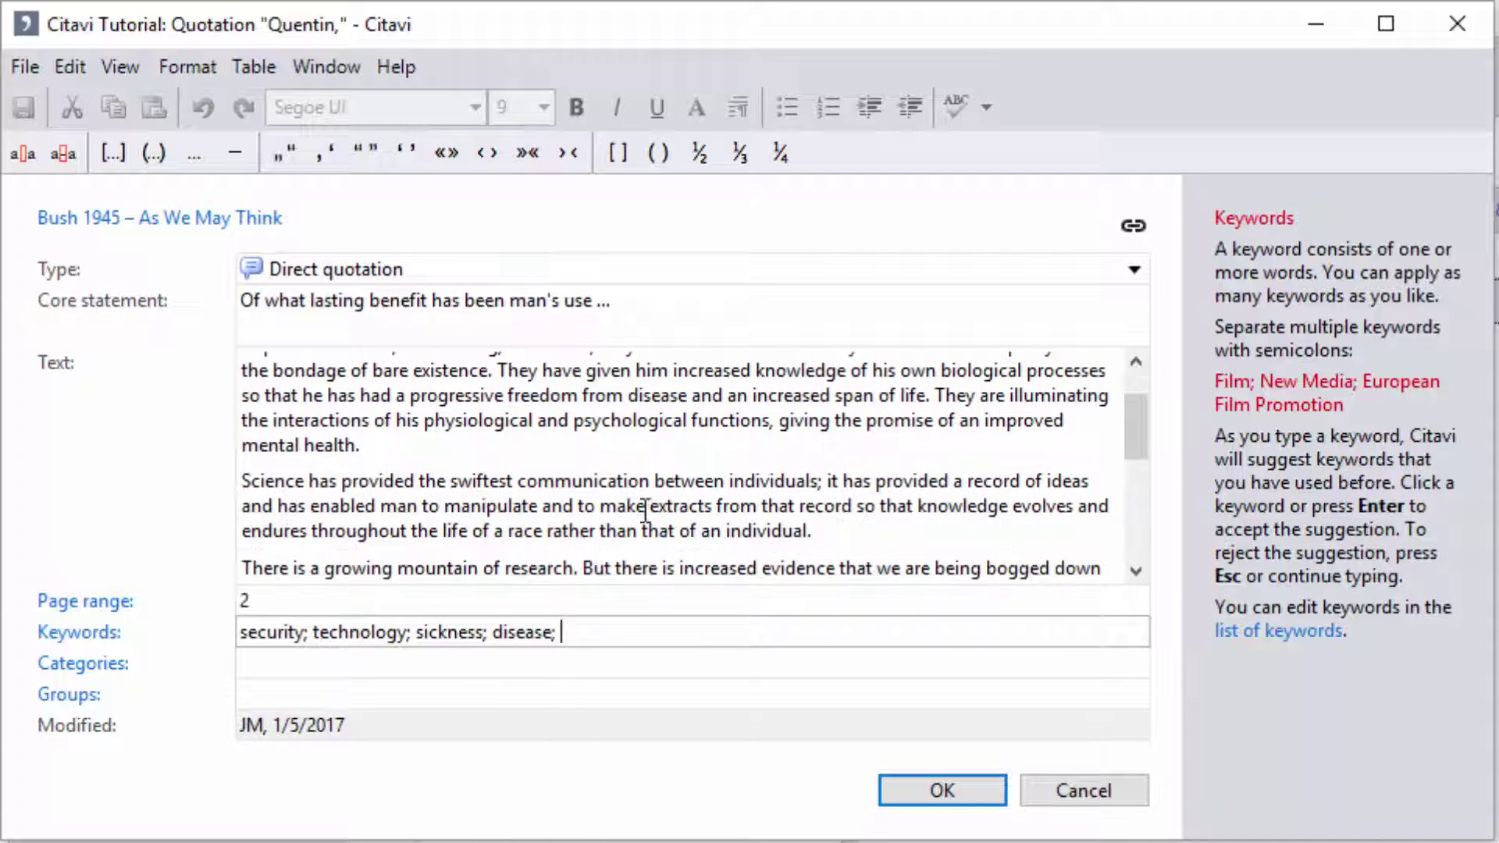
type("record; archive;")
scroll(695, 500, "down", 2)
type("memory;")
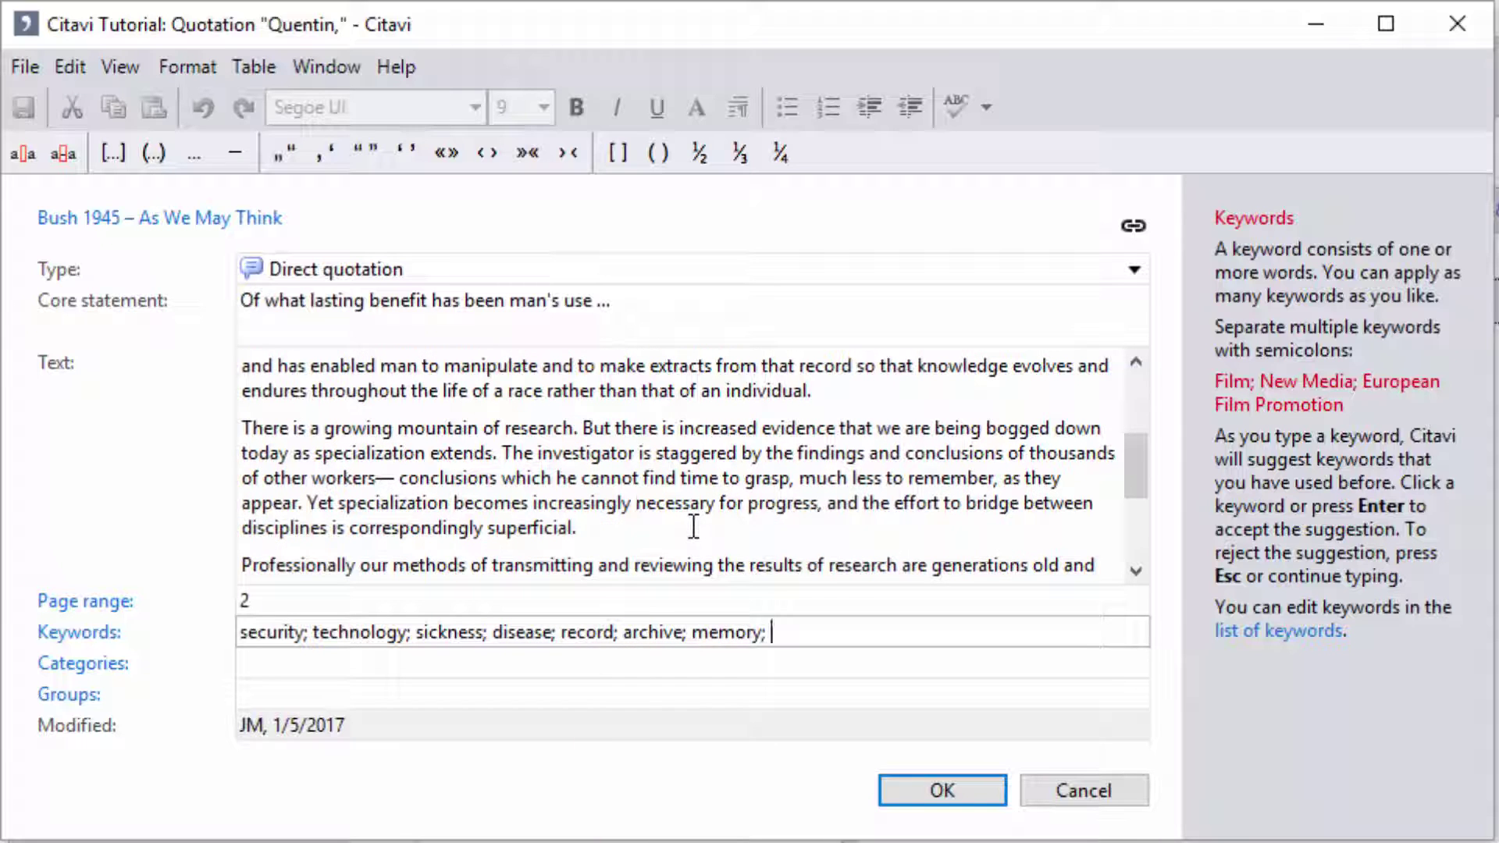
scroll(693, 527, "down", 1)
Add the keywords time, Mendel and methodology to the Bush quotation
type("; ")
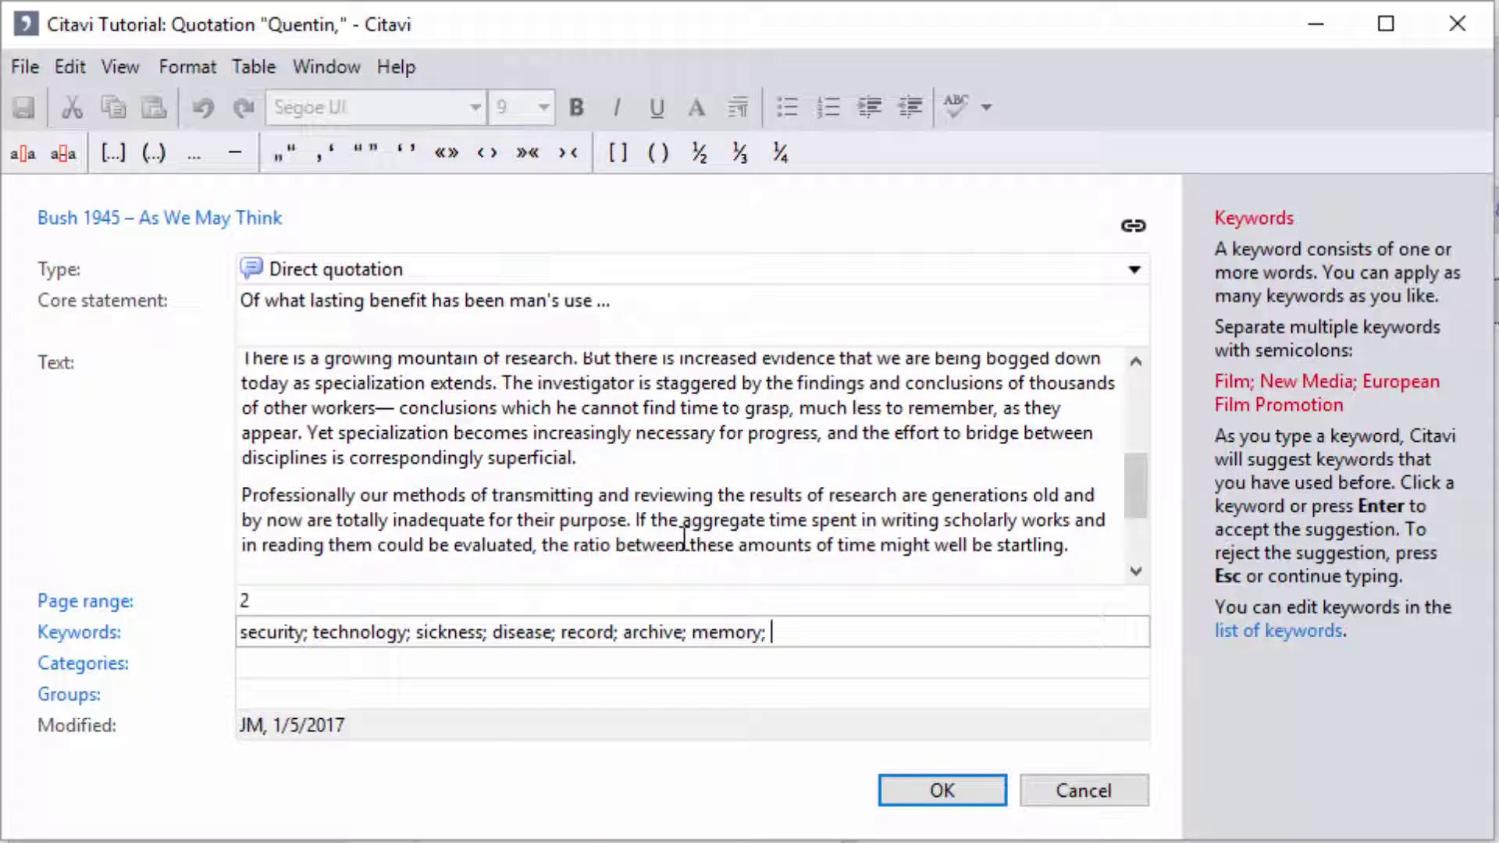
type("ti")
scroll(684, 539, "down", 1)
type("m")
key("Return")
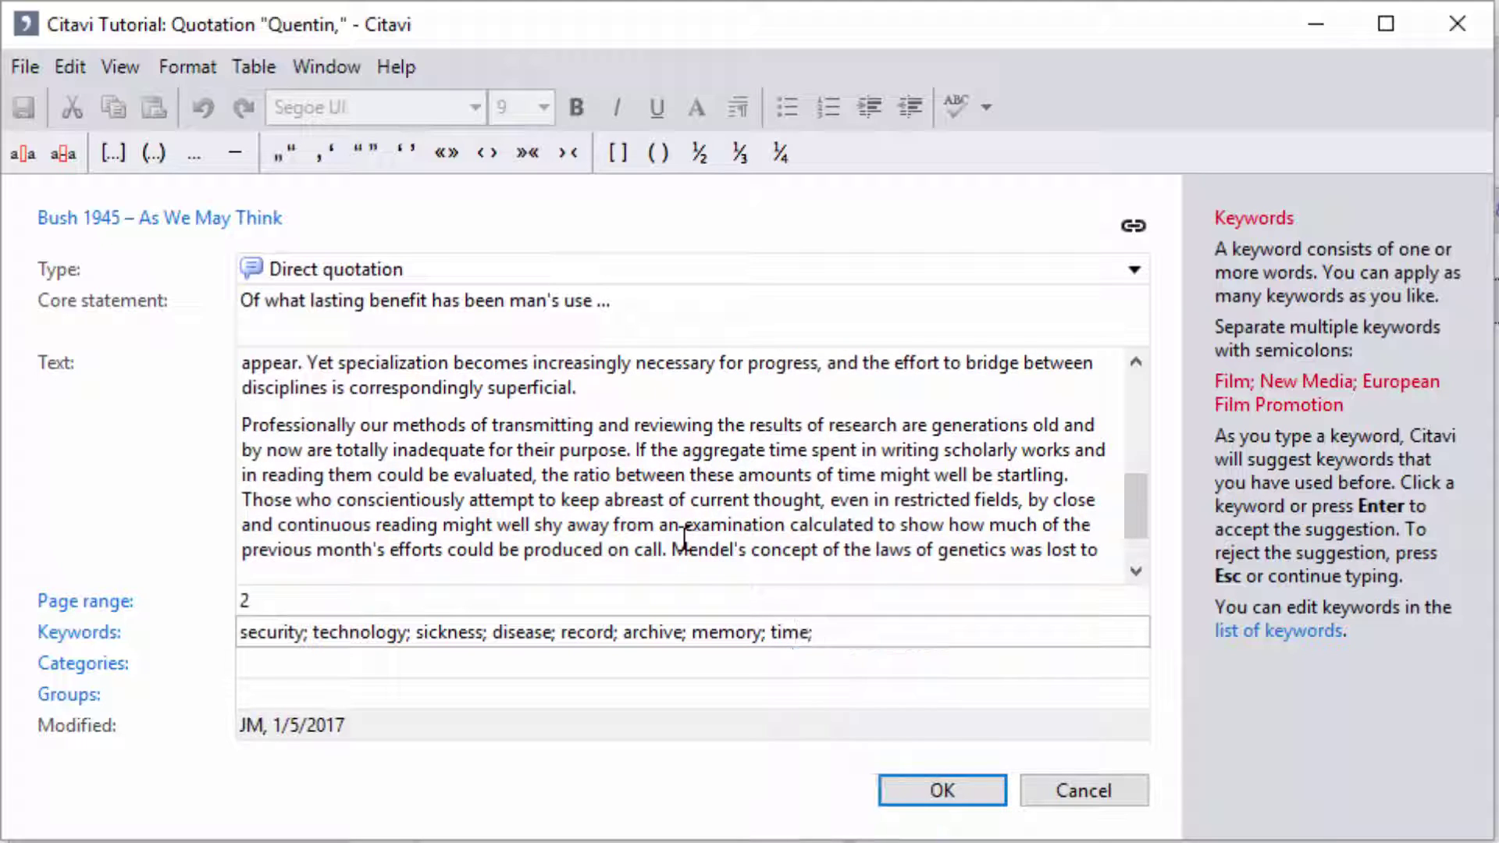
scroll(702, 523, "down", 1)
type("Mendel; ")
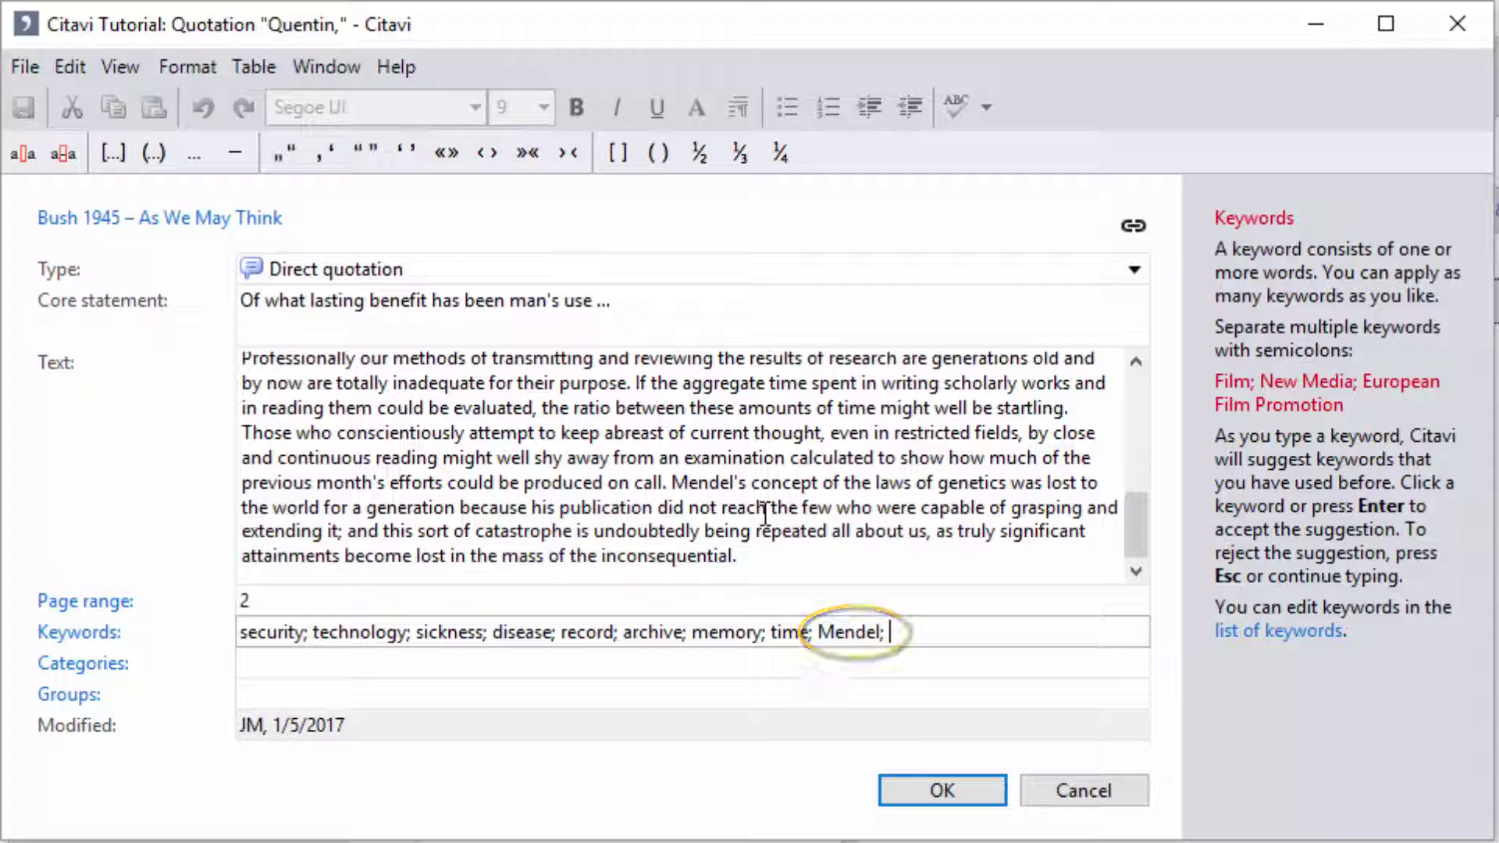
type("methodology")
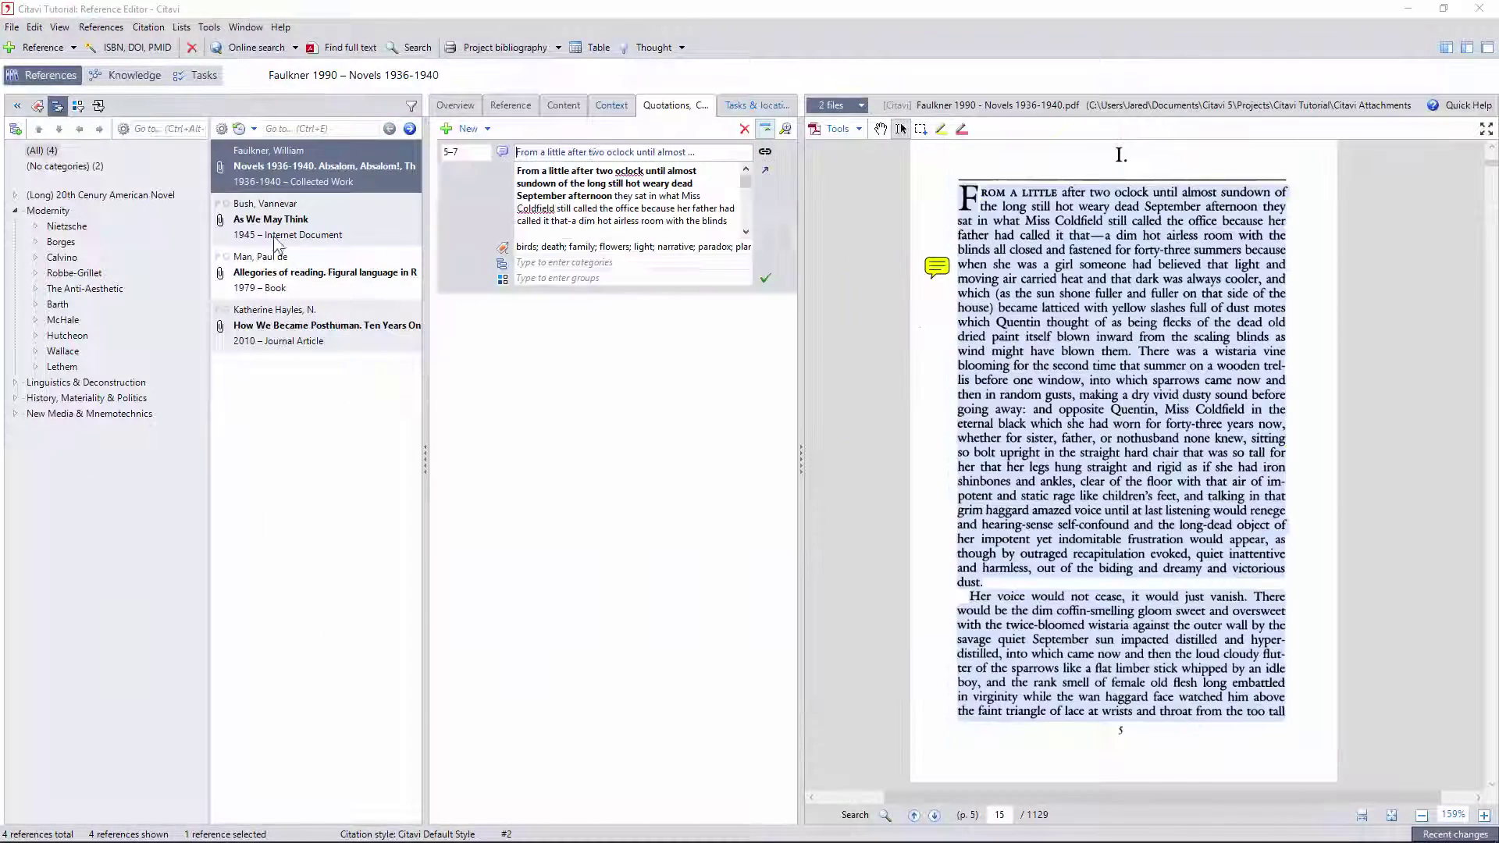
Tag the Pascal quotation in de Man's Allegories of Reading with paradox, reading, time, writing, Pascal
left_click(277, 258)
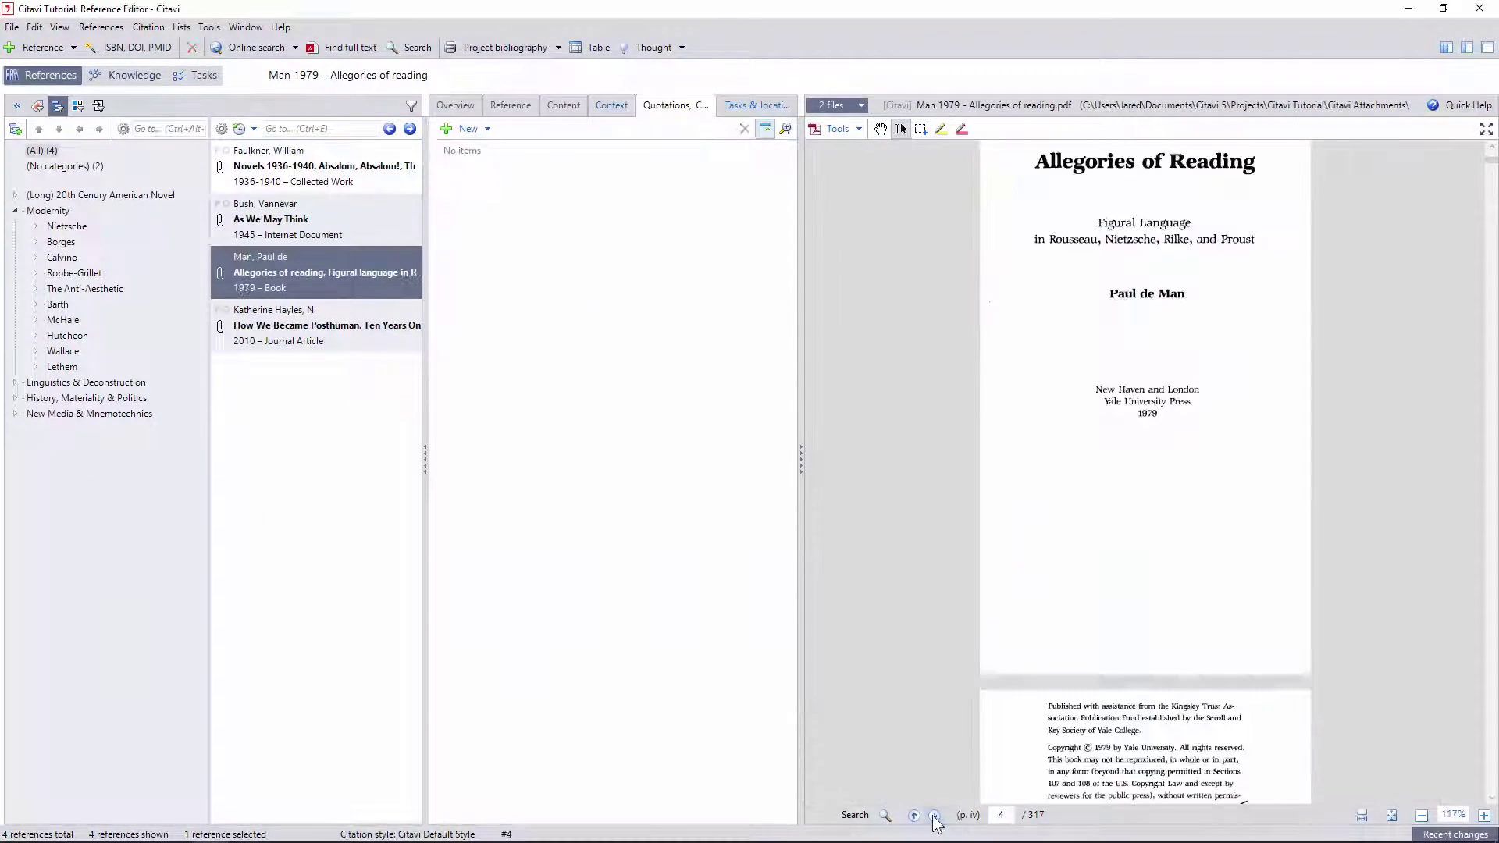
triple_click(514, 176)
left_click(657, 247)
type("paradox;")
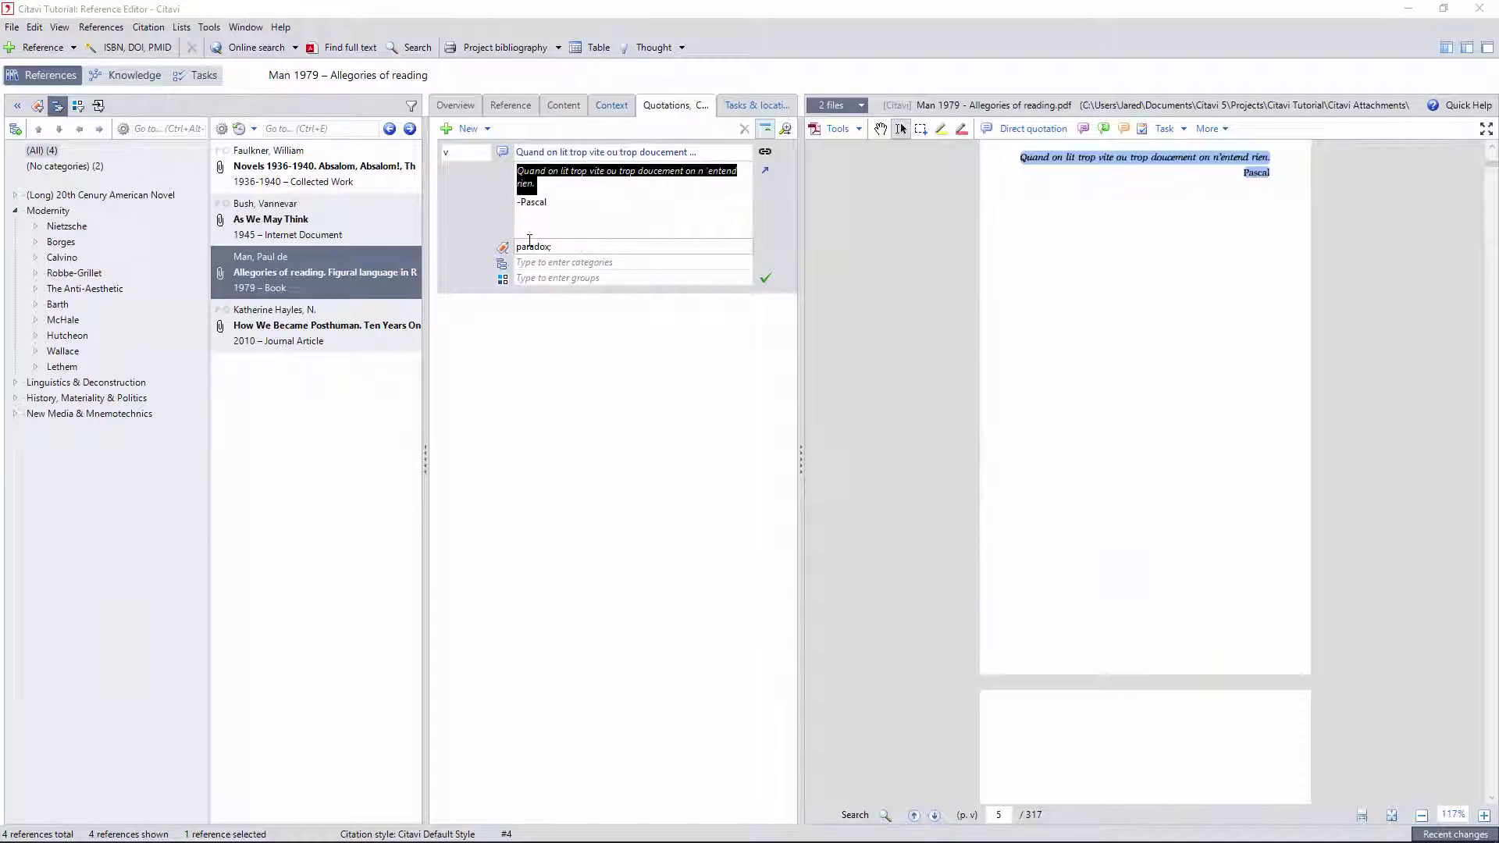
type(" reading; time; writing; ")
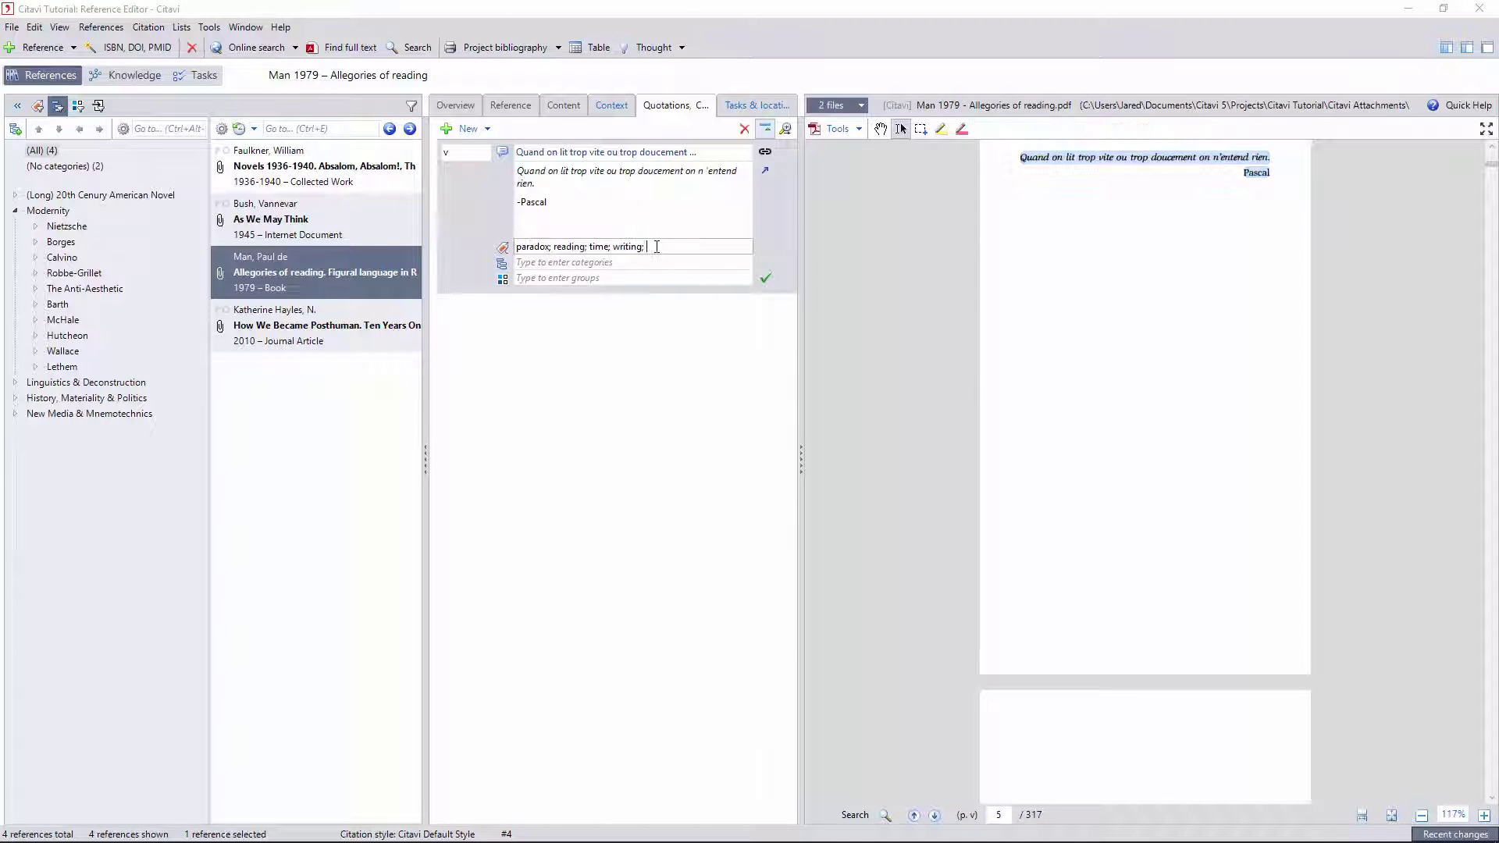
type("Pascal")
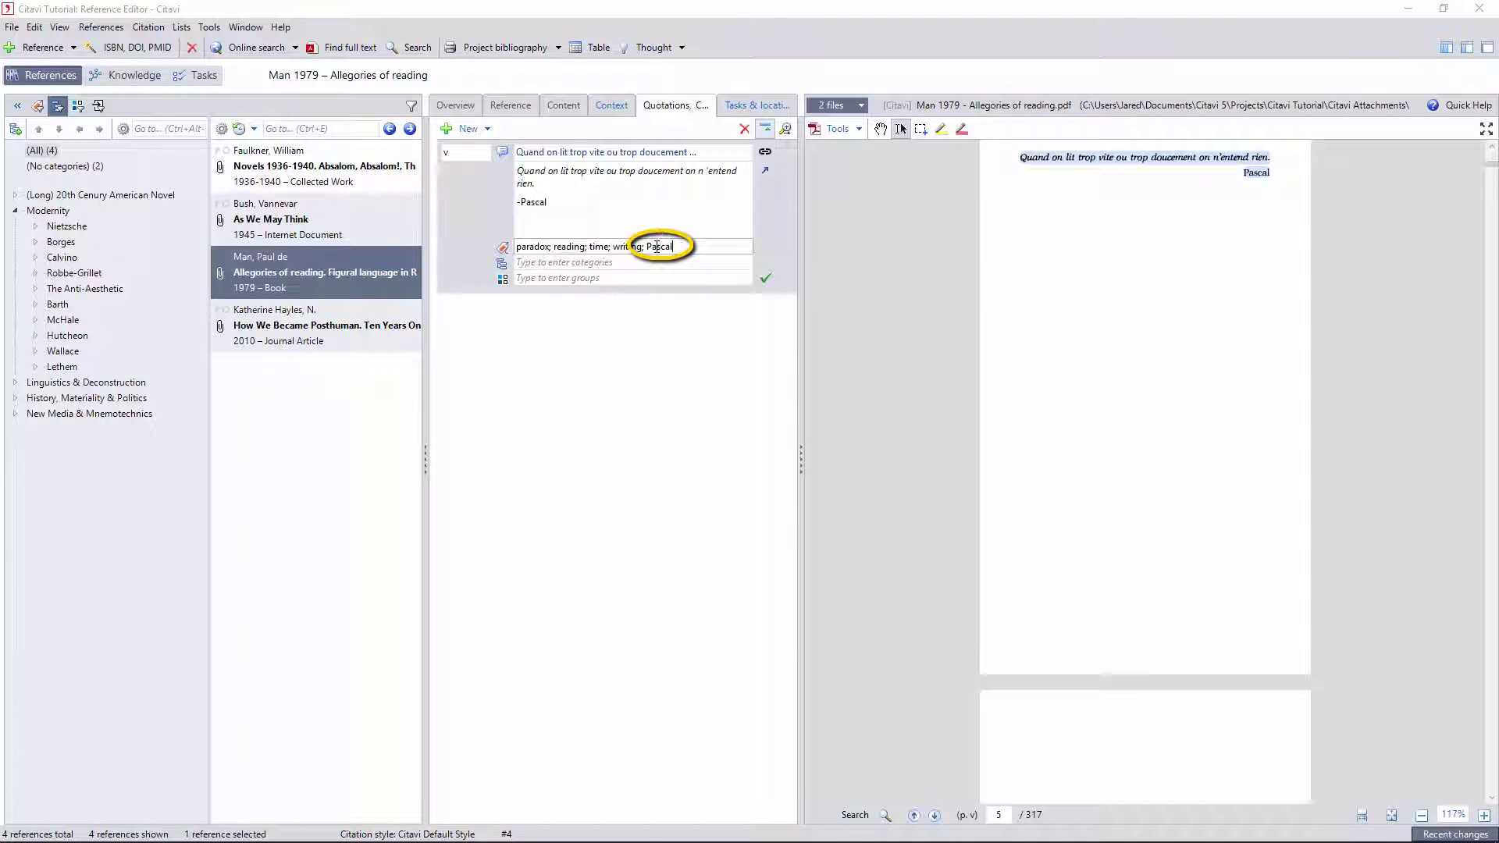
left_click(766, 279)
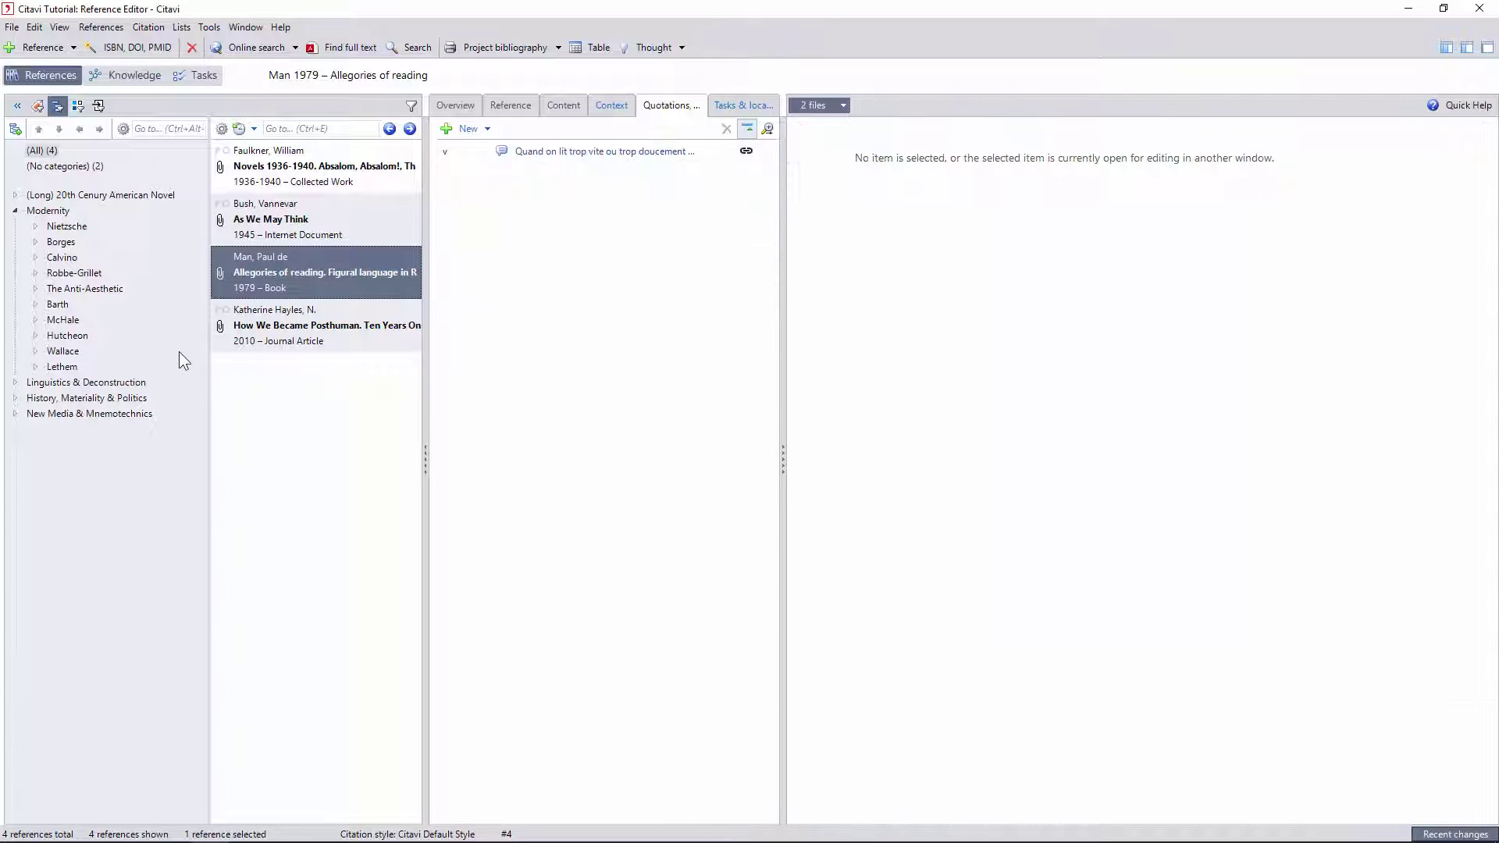
left_click(118, 72)
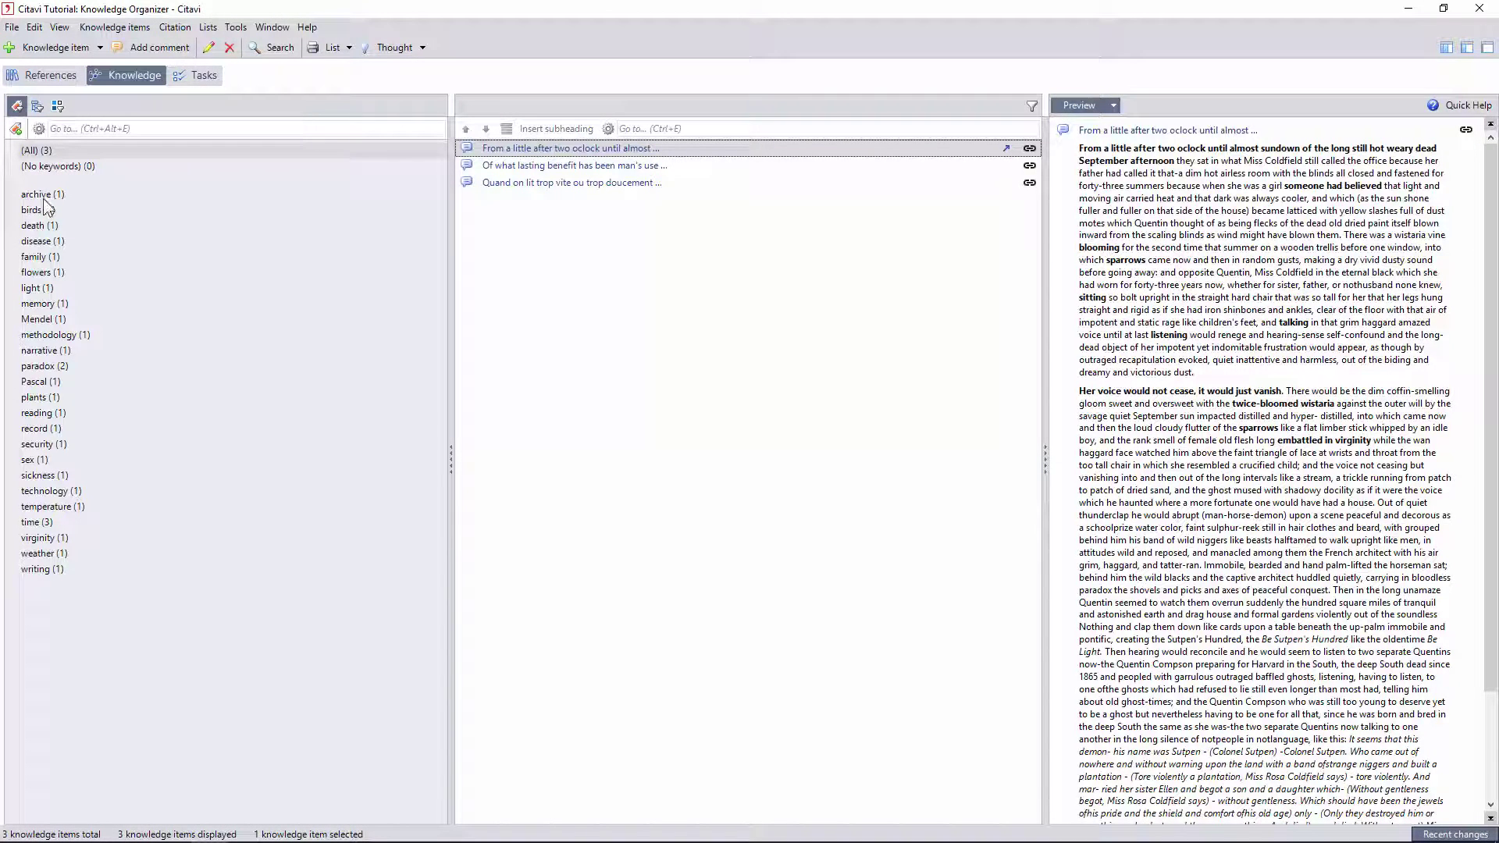
left_click(29, 523)
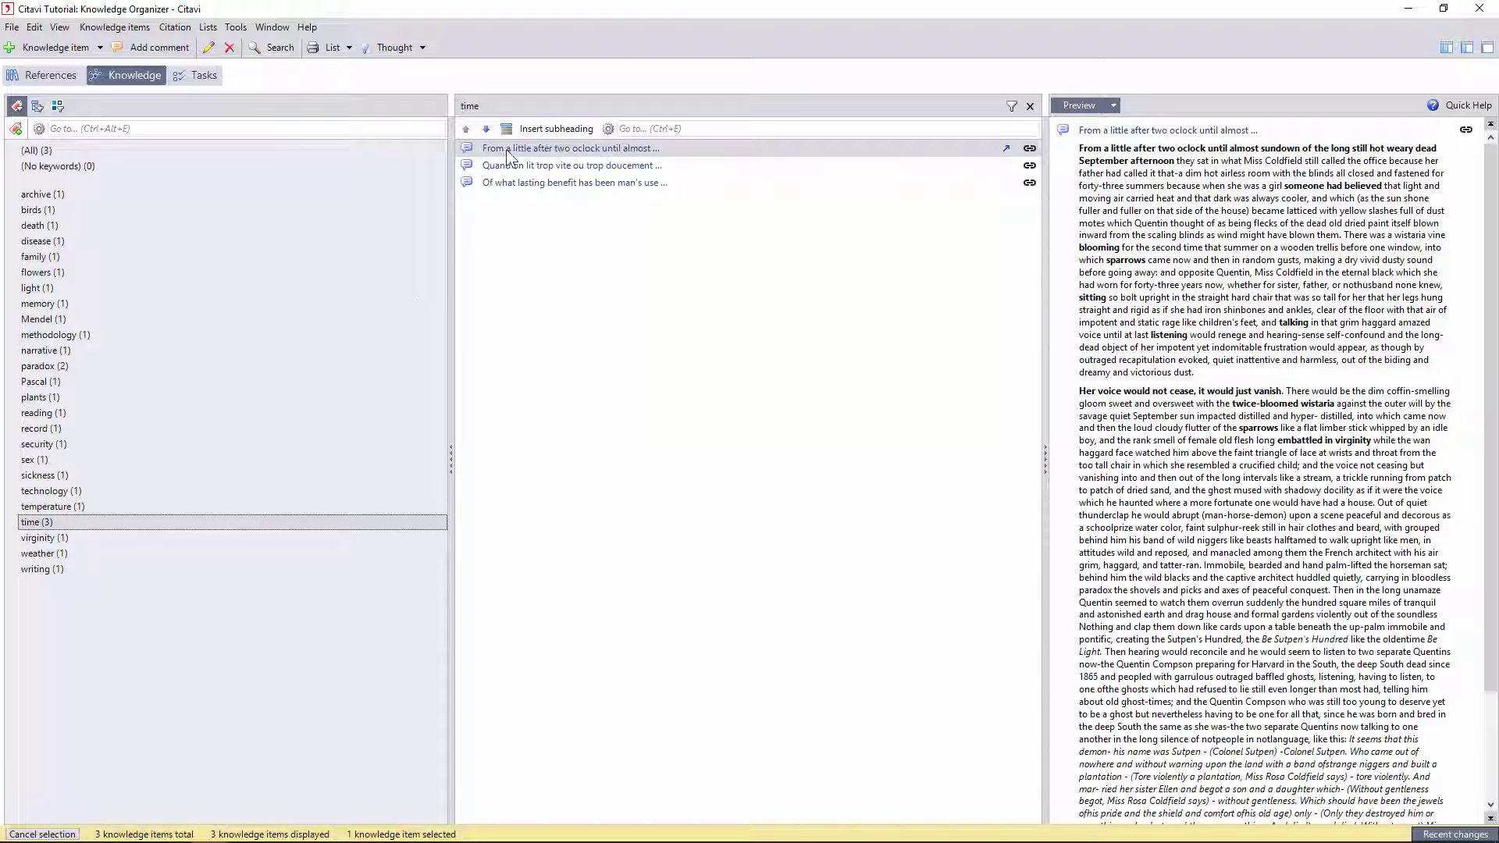
left_click(516, 166)
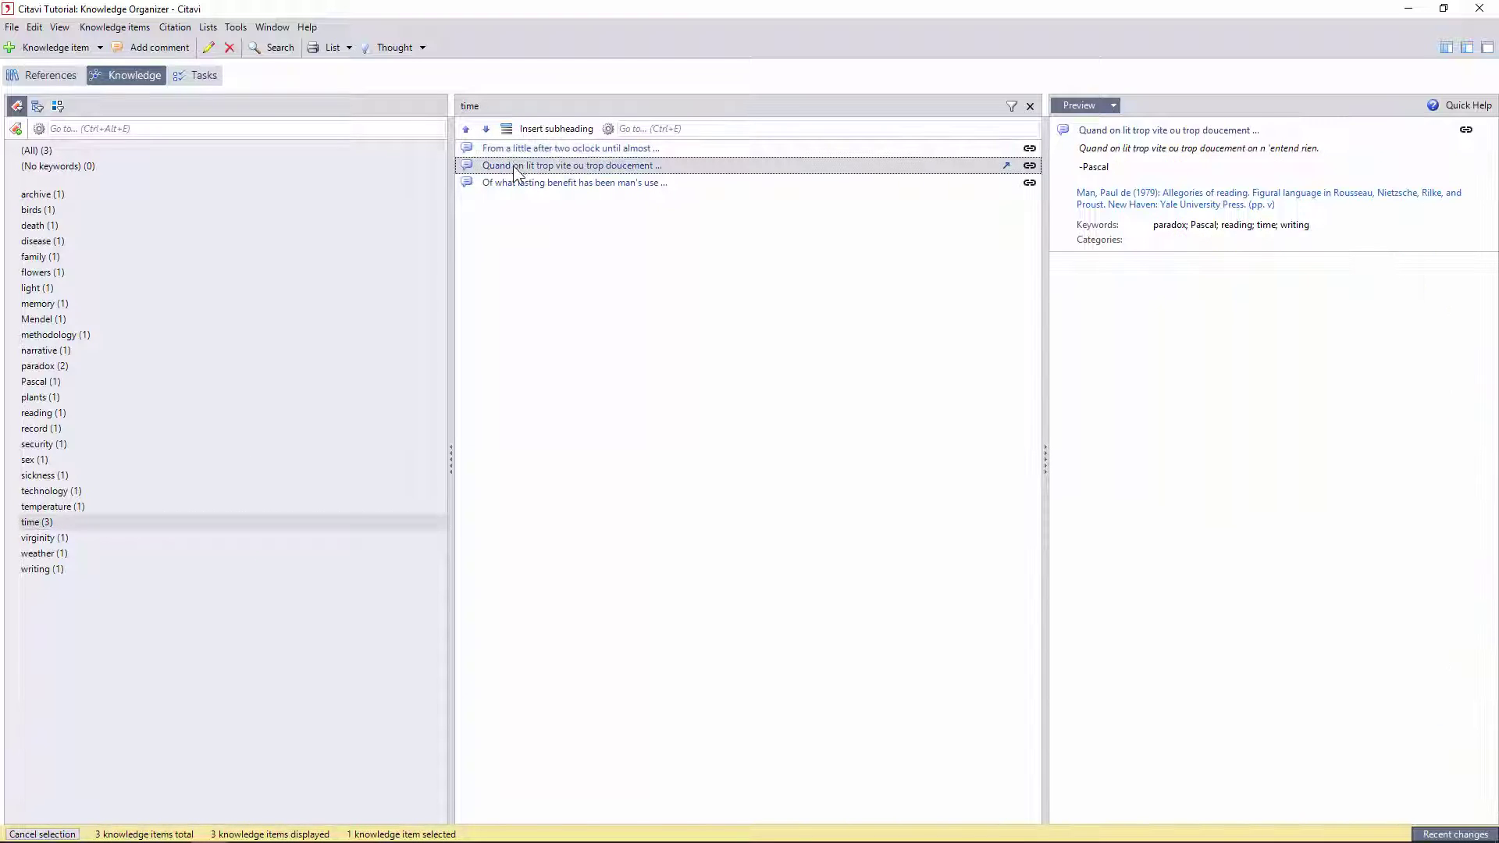
left_click(519, 184)
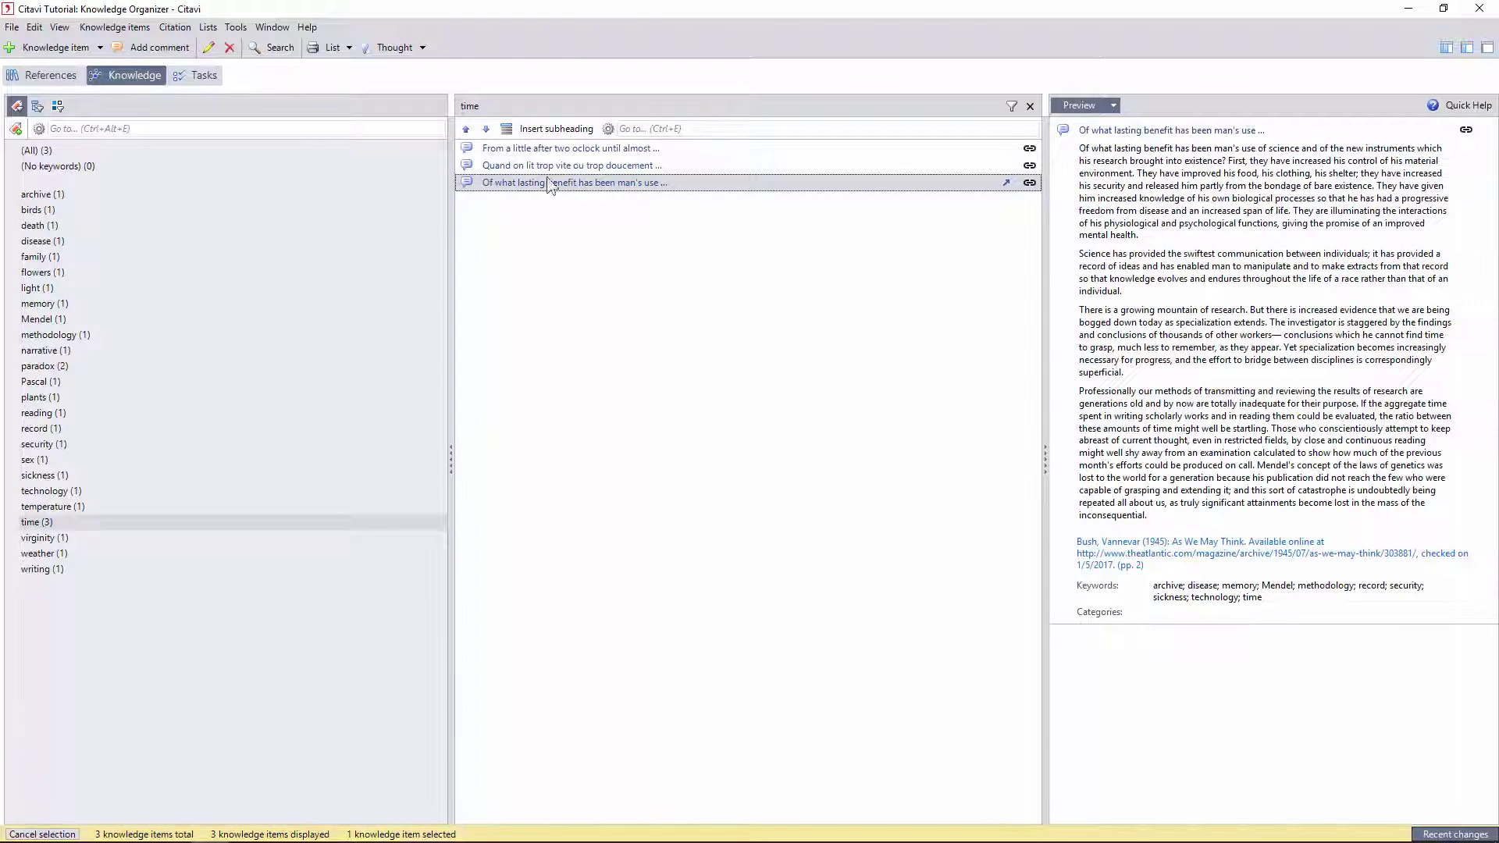
left_click(600, 167)
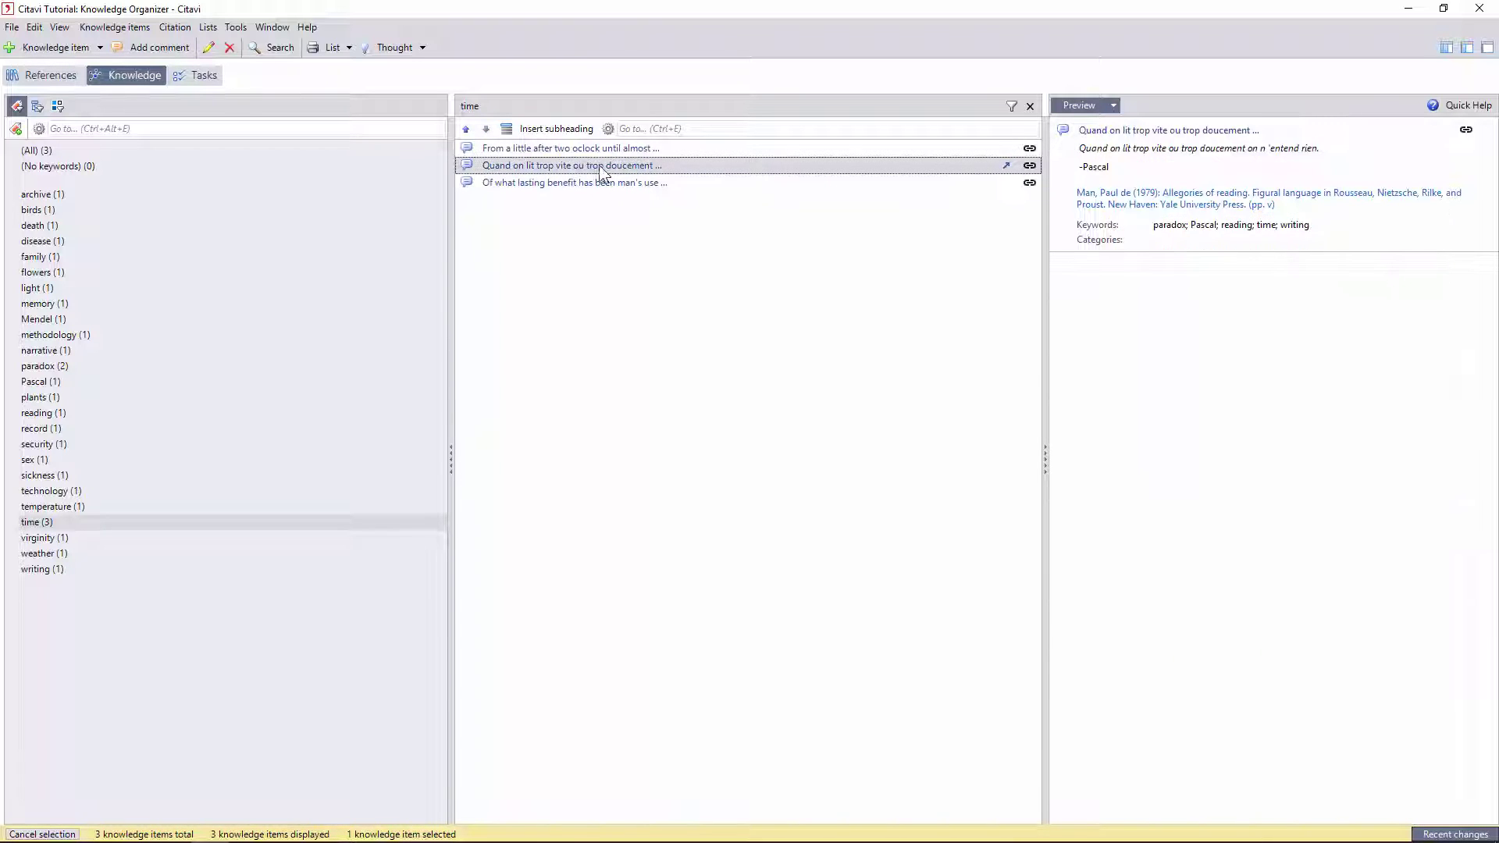
left_click(1030, 166)
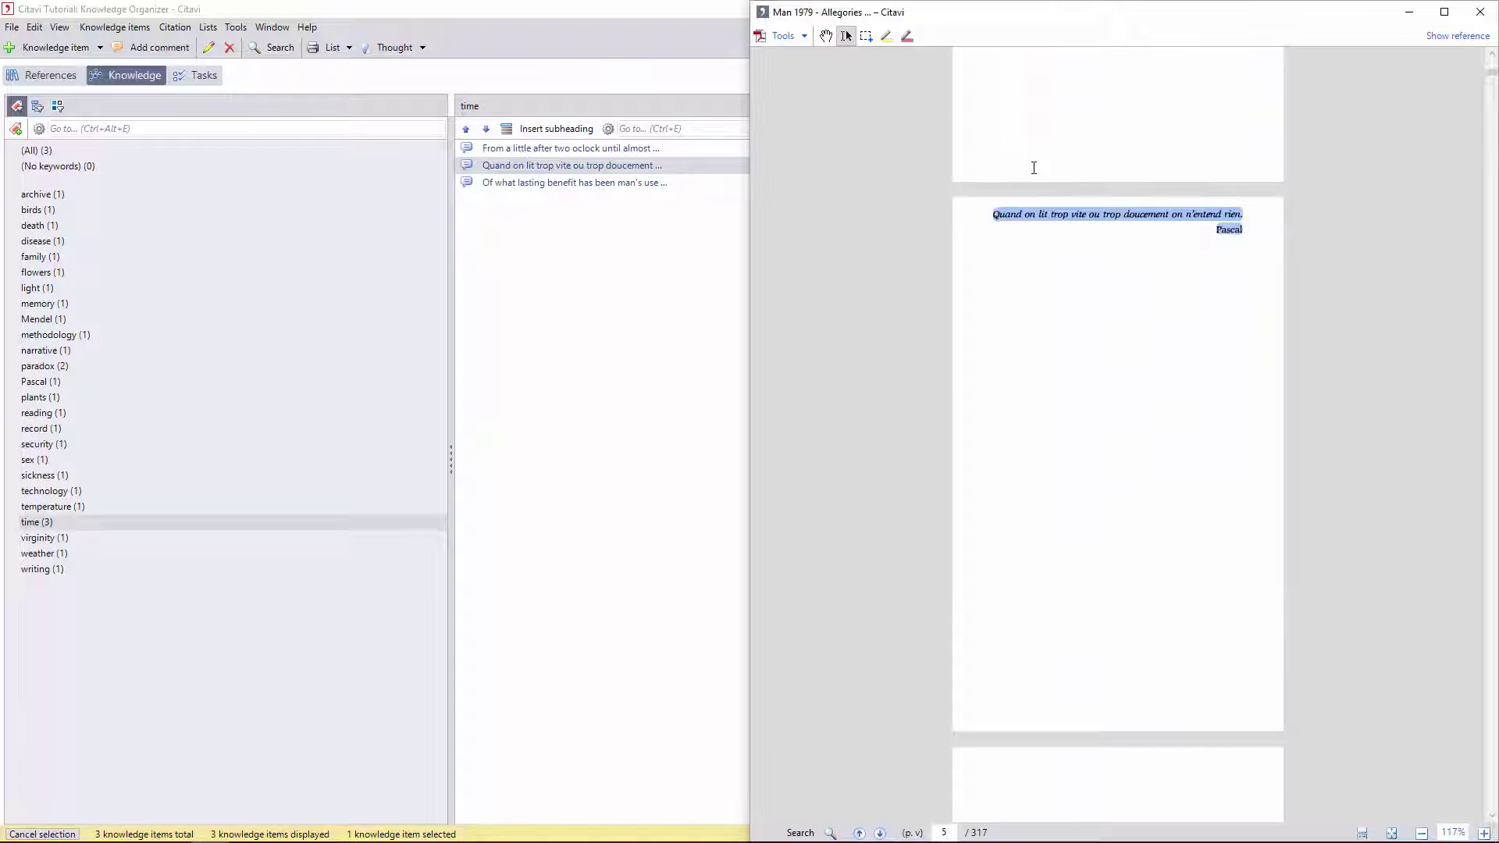
scroll(1036, 168, "up", 3)
scroll(1088, 224, "down", 1)
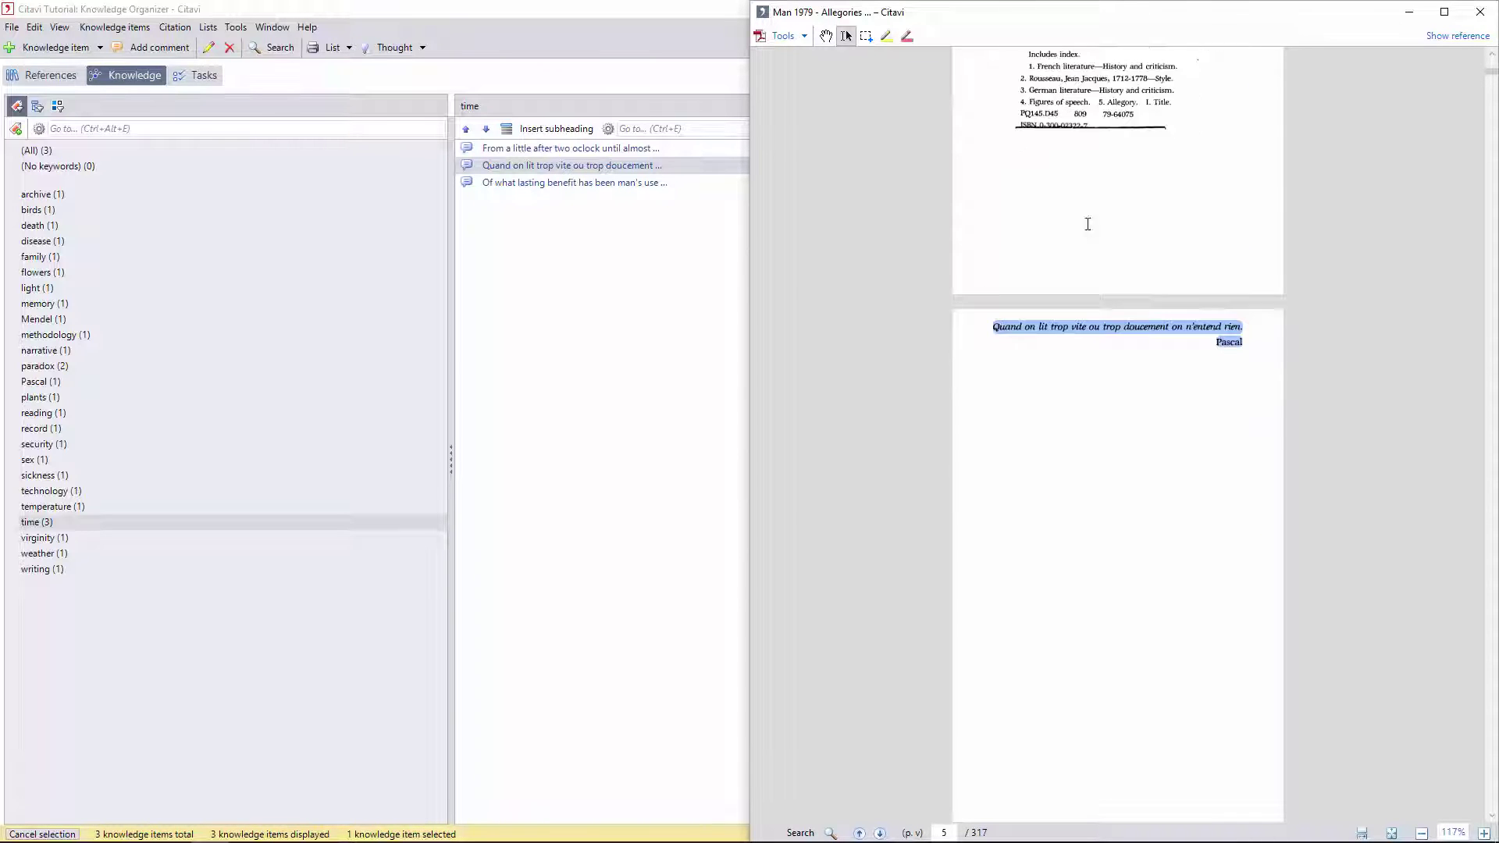
left_click(1480, 12)
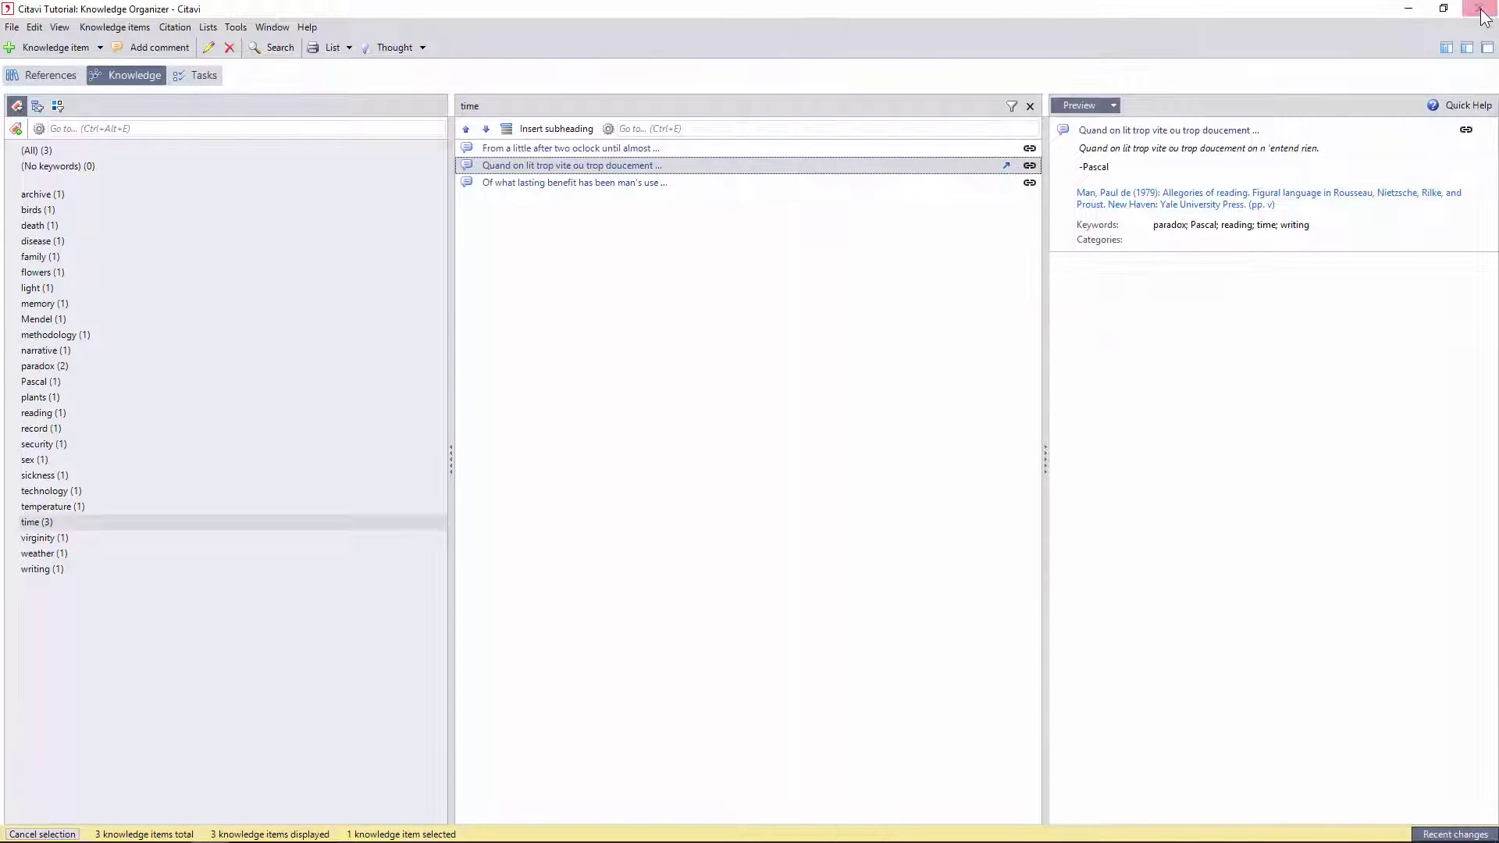
In the category tree, expand Faulkner > Absalom! Absalom! and list the Auto-thematic / Meta-narrative items
left_click(37, 106)
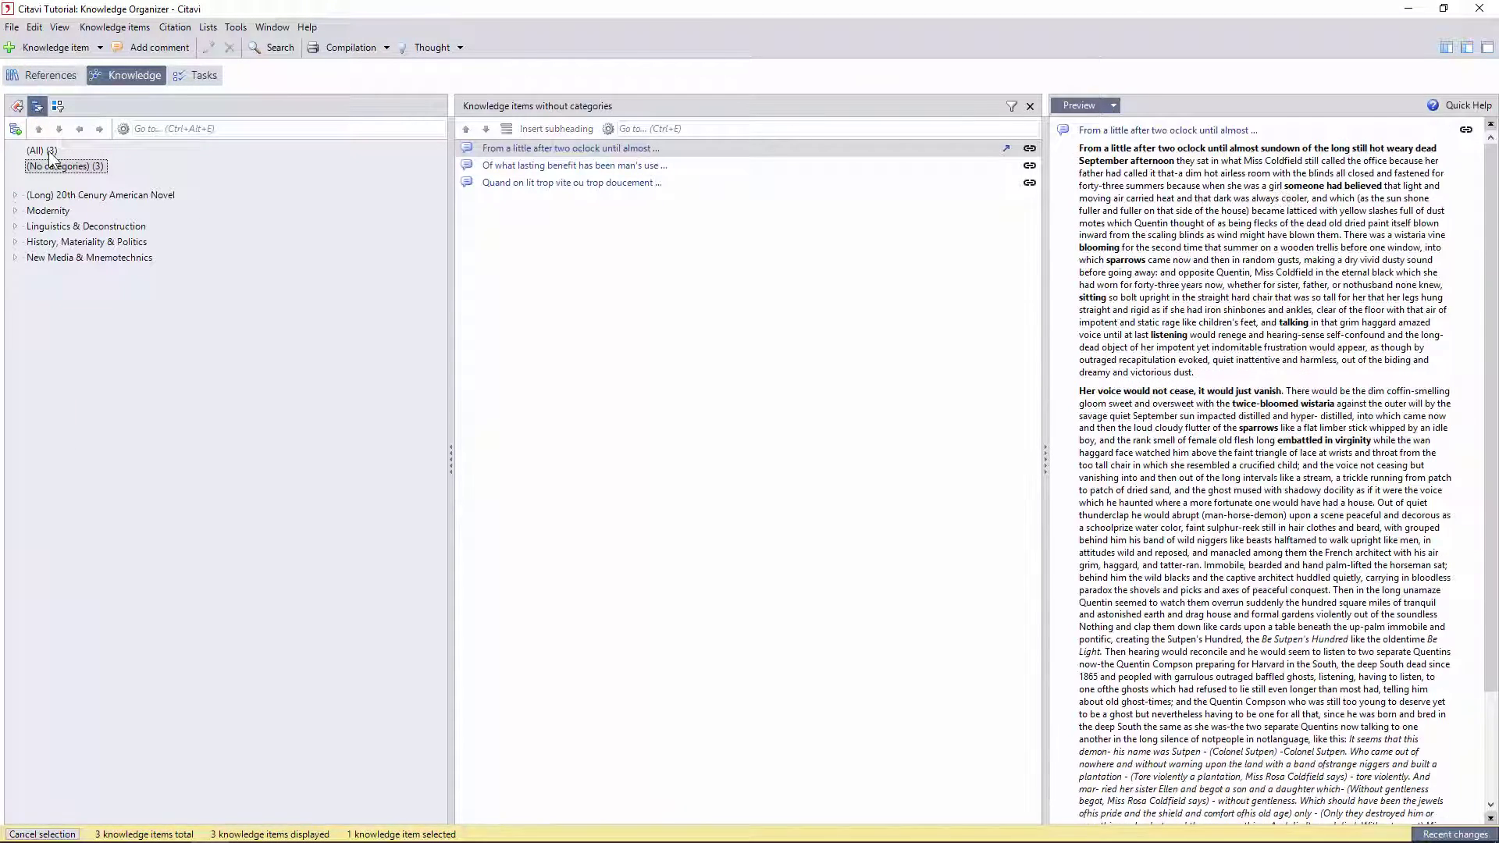
left_click(15, 195)
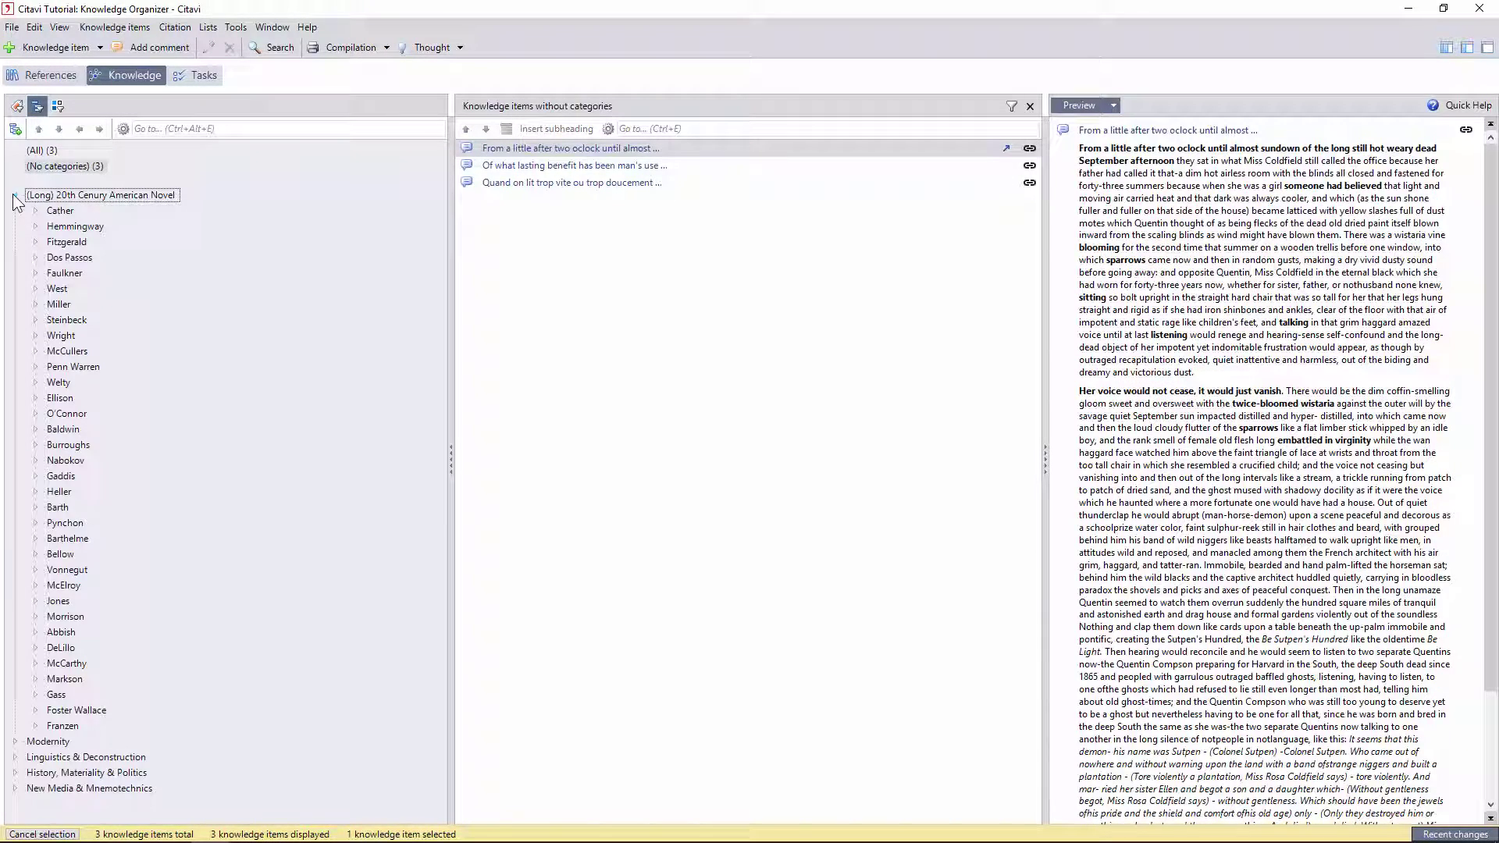
left_click(36, 274)
left_click(57, 290)
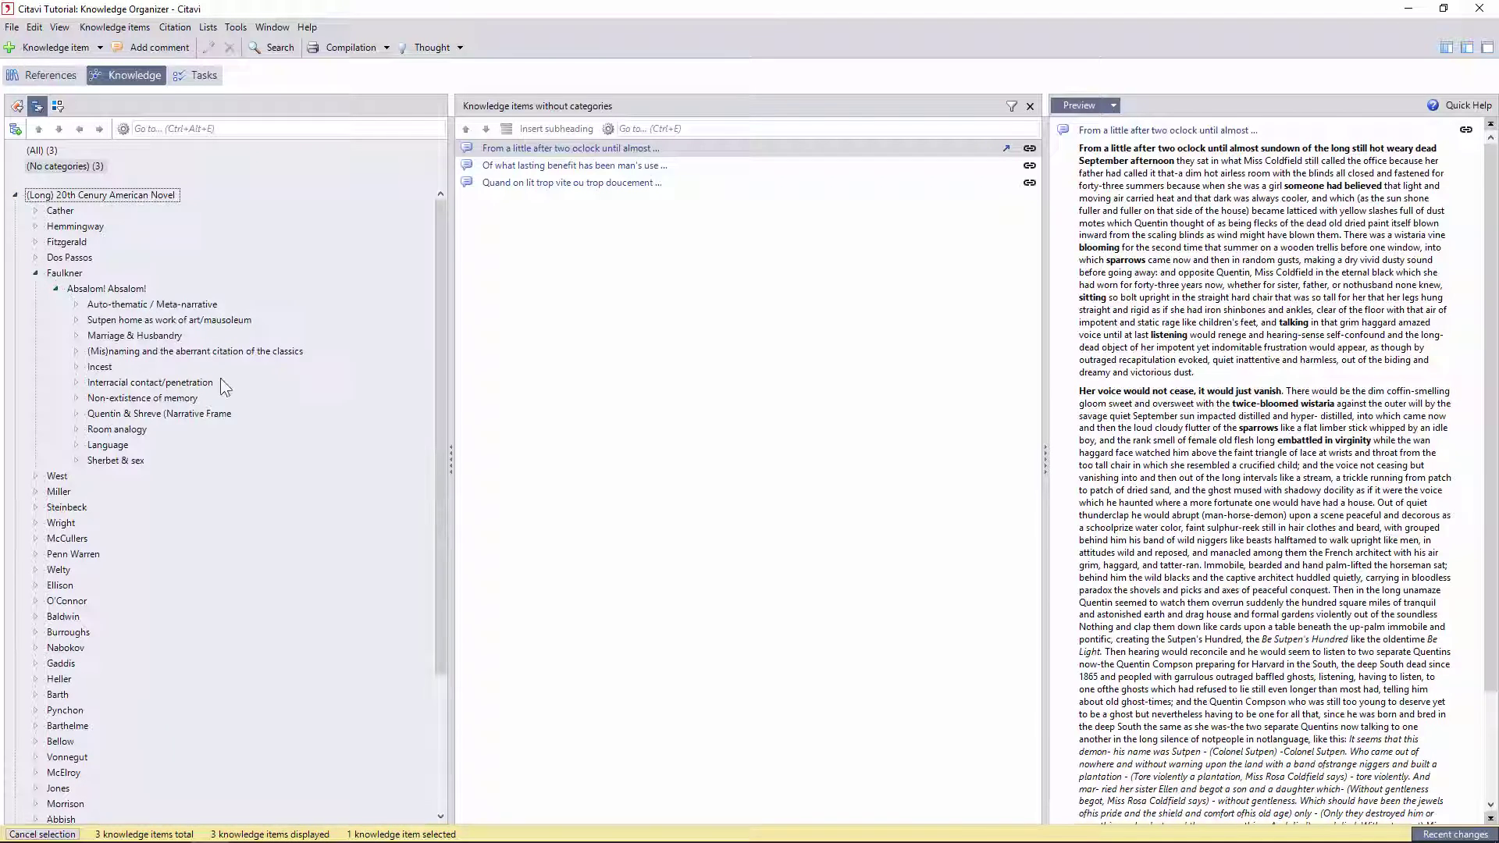
left_click(625, 150)
double_click(177, 305)
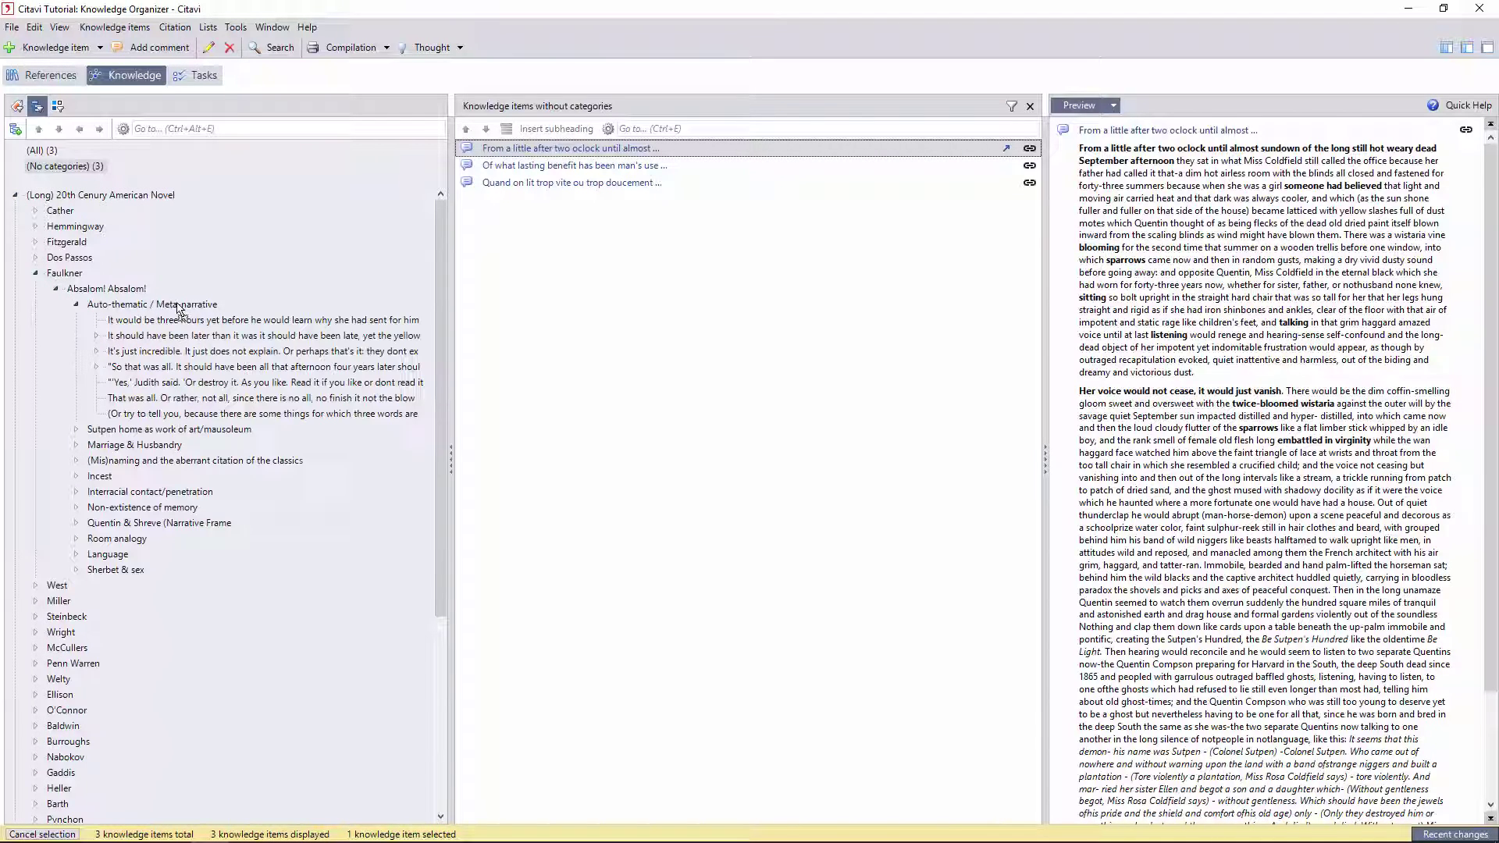
double_click(205, 305)
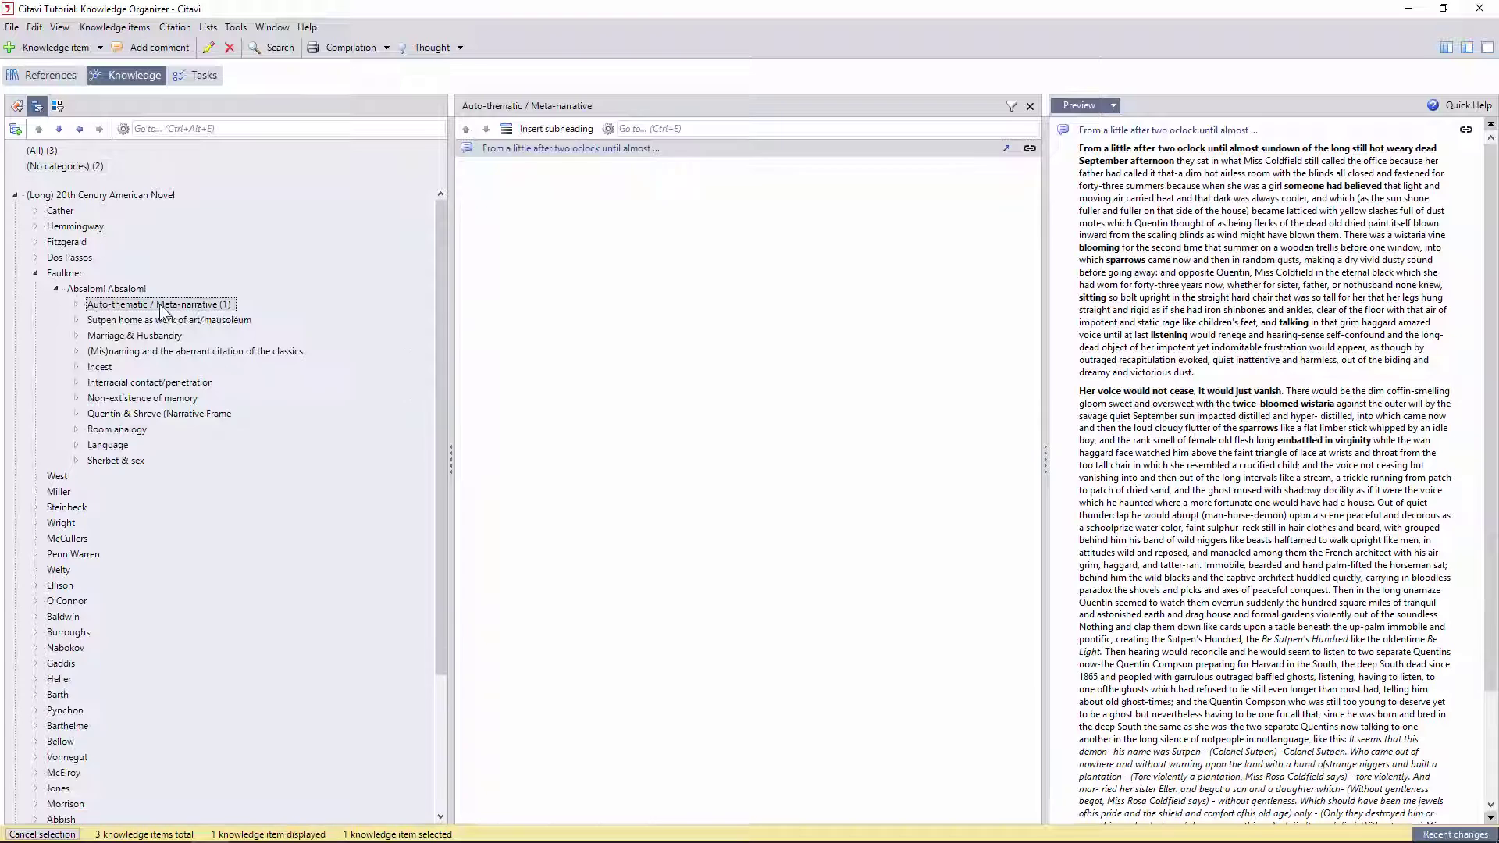
Assign the Faulkner quotation to Faulkner and Absalom! Absalom!, then list uncategorised knowledge items
left_click(585, 157)
left_click(469, 268)
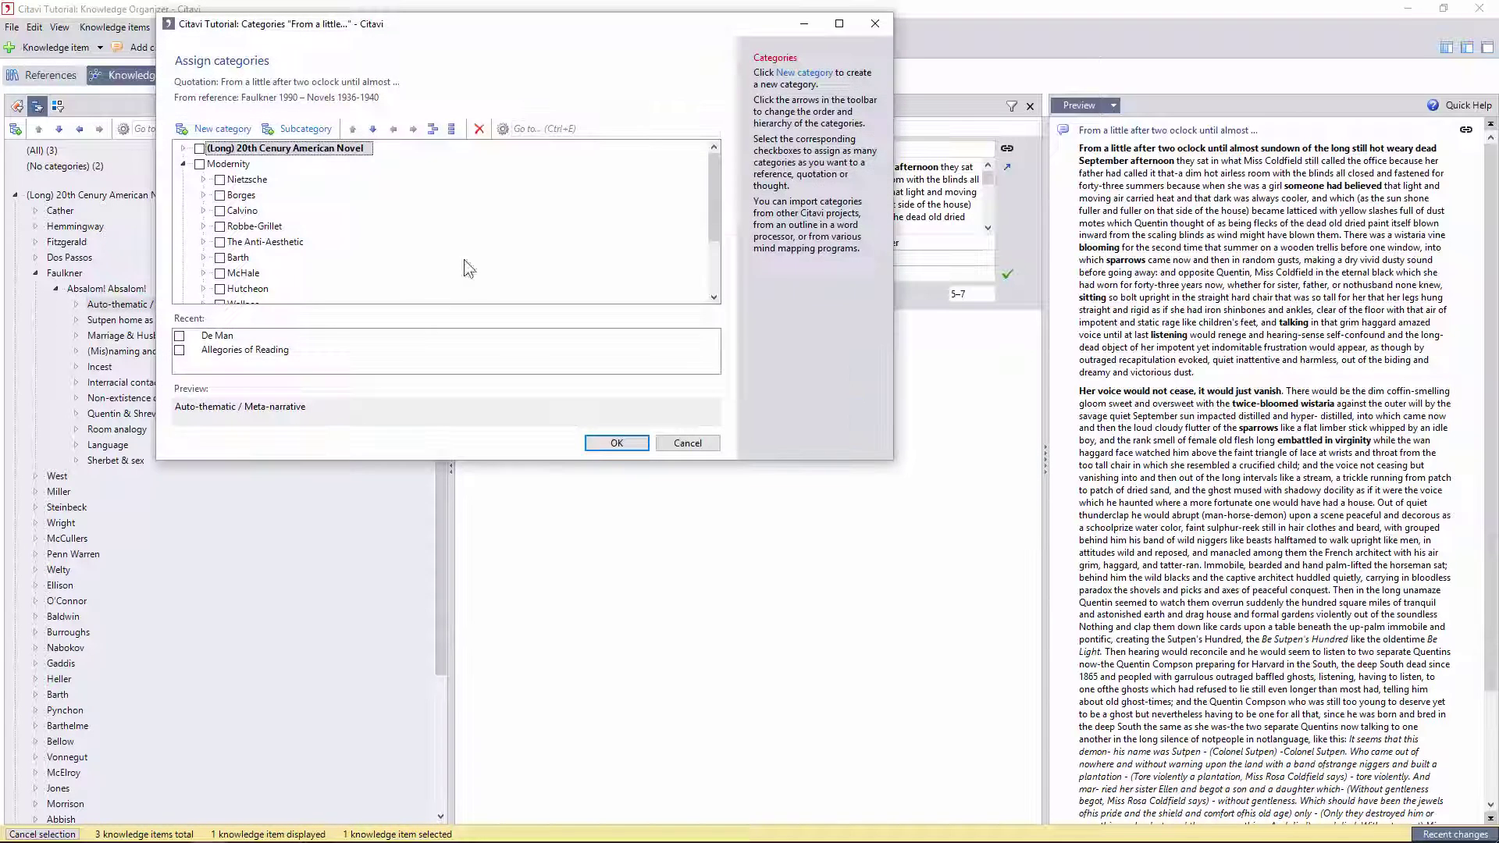
left_click(183, 149)
left_click(204, 226)
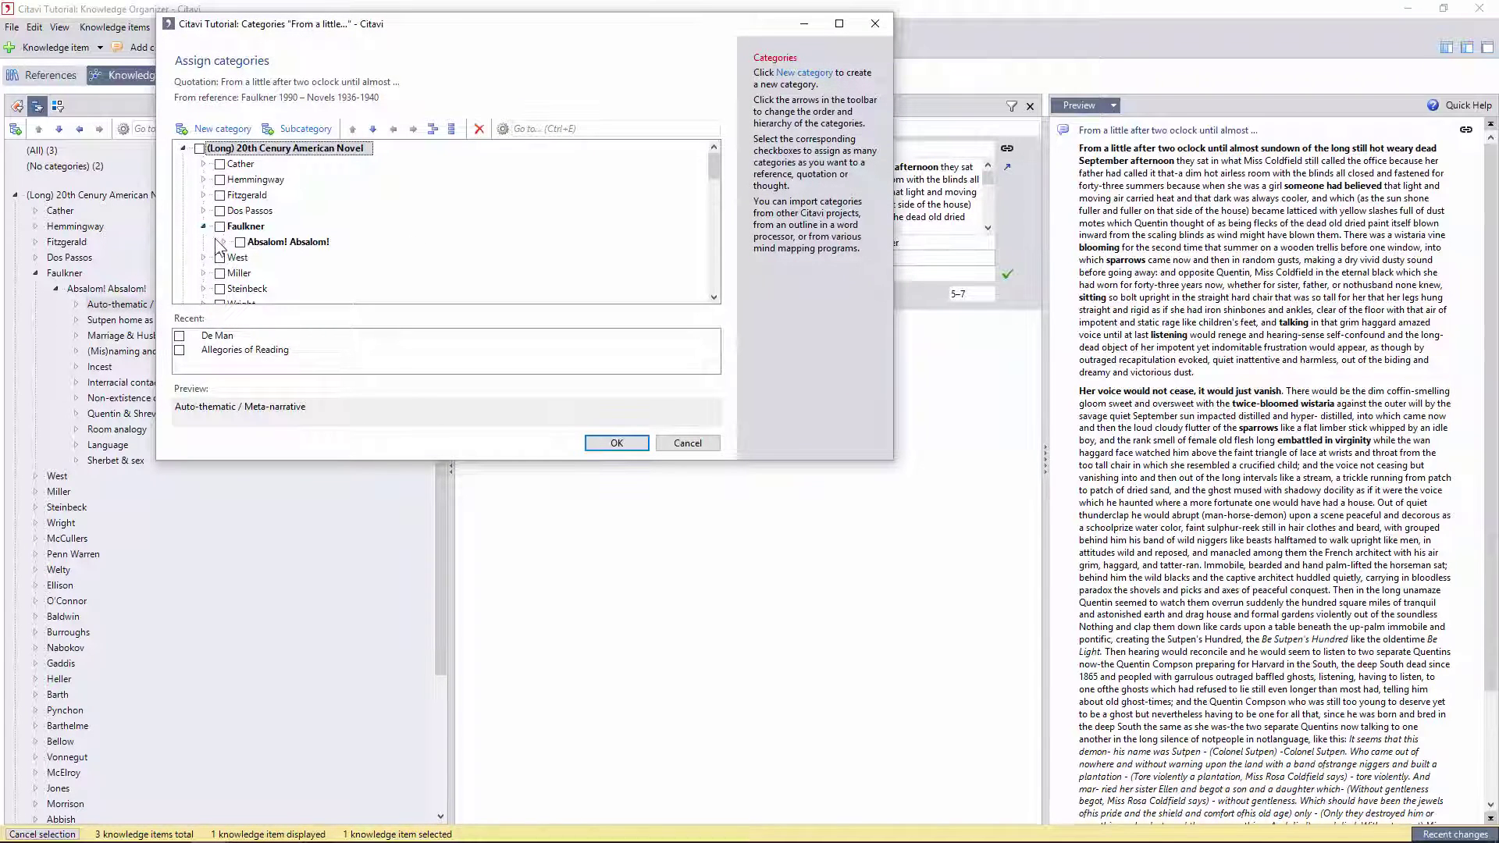
left_click(239, 226)
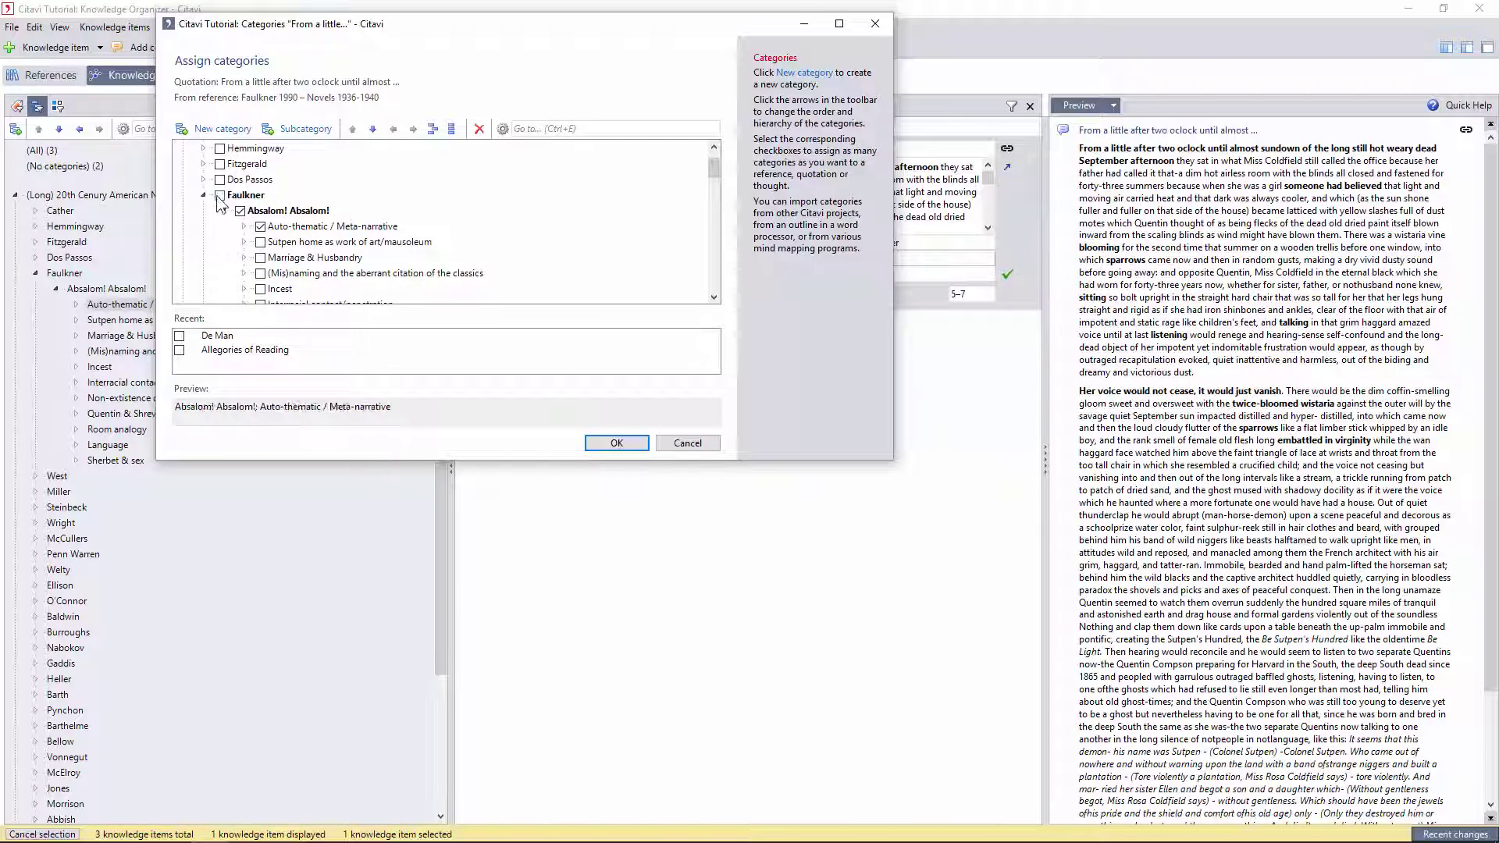
left_click(219, 211)
left_click(617, 443)
left_click(641, 439)
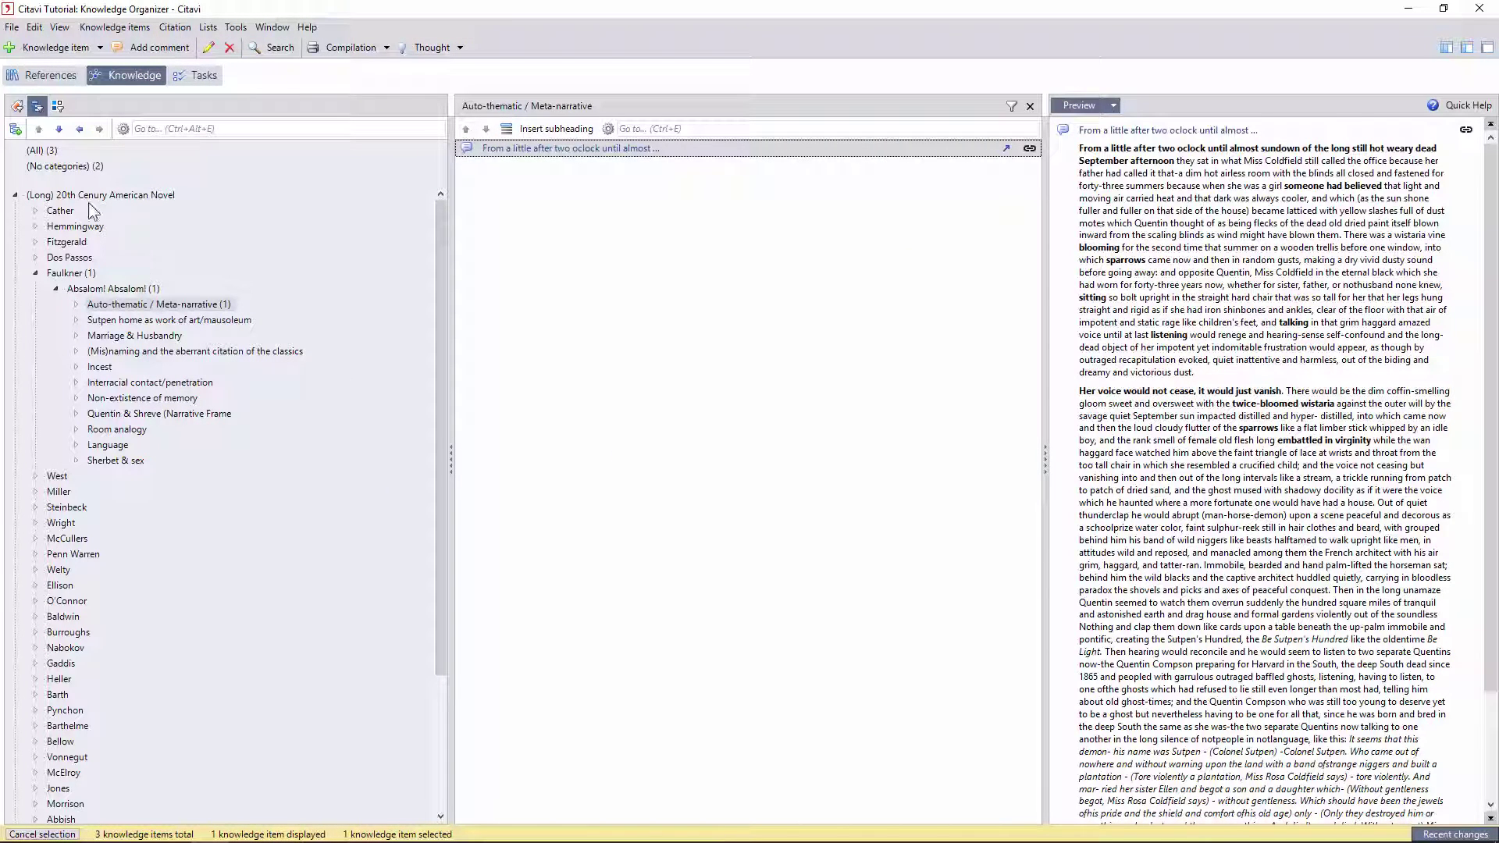
left_click(70, 168)
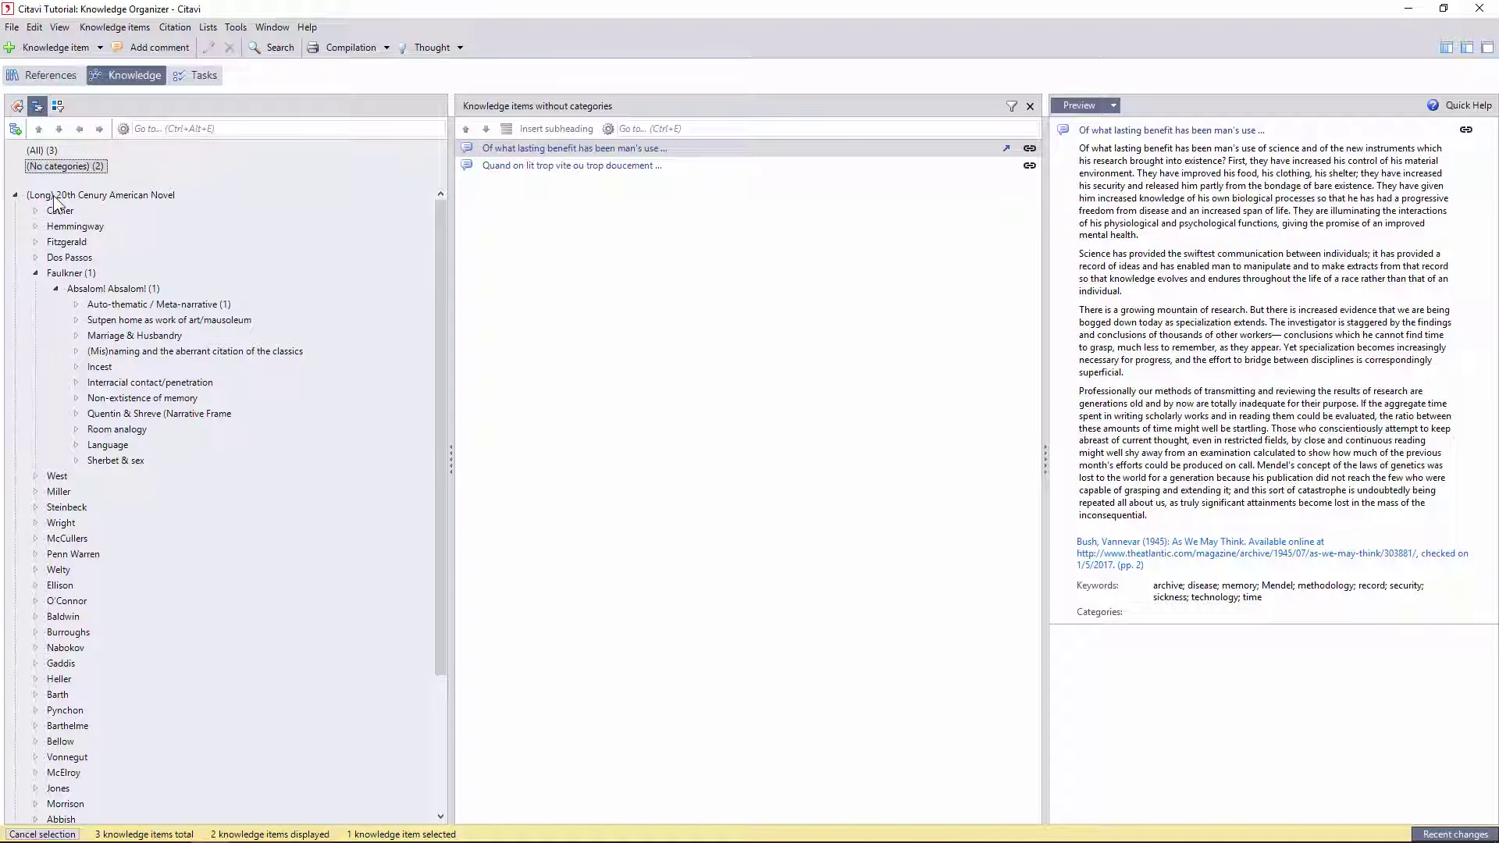
Create a new top-level category named Essay
left_click(14, 129)
left_click(55, 147)
key("Return")
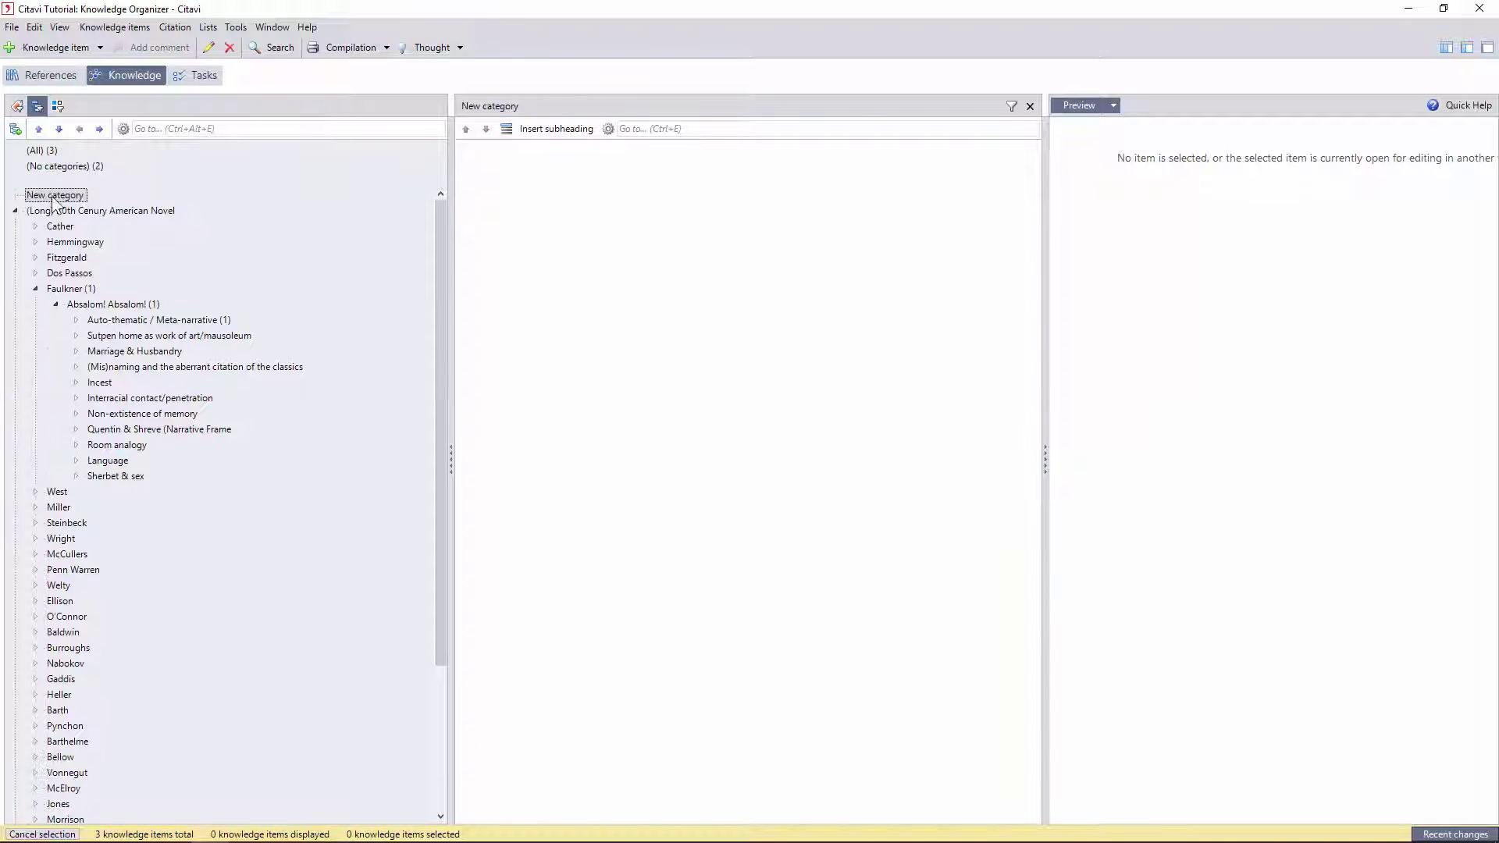
right_click(52, 193)
left_click(53, 266)
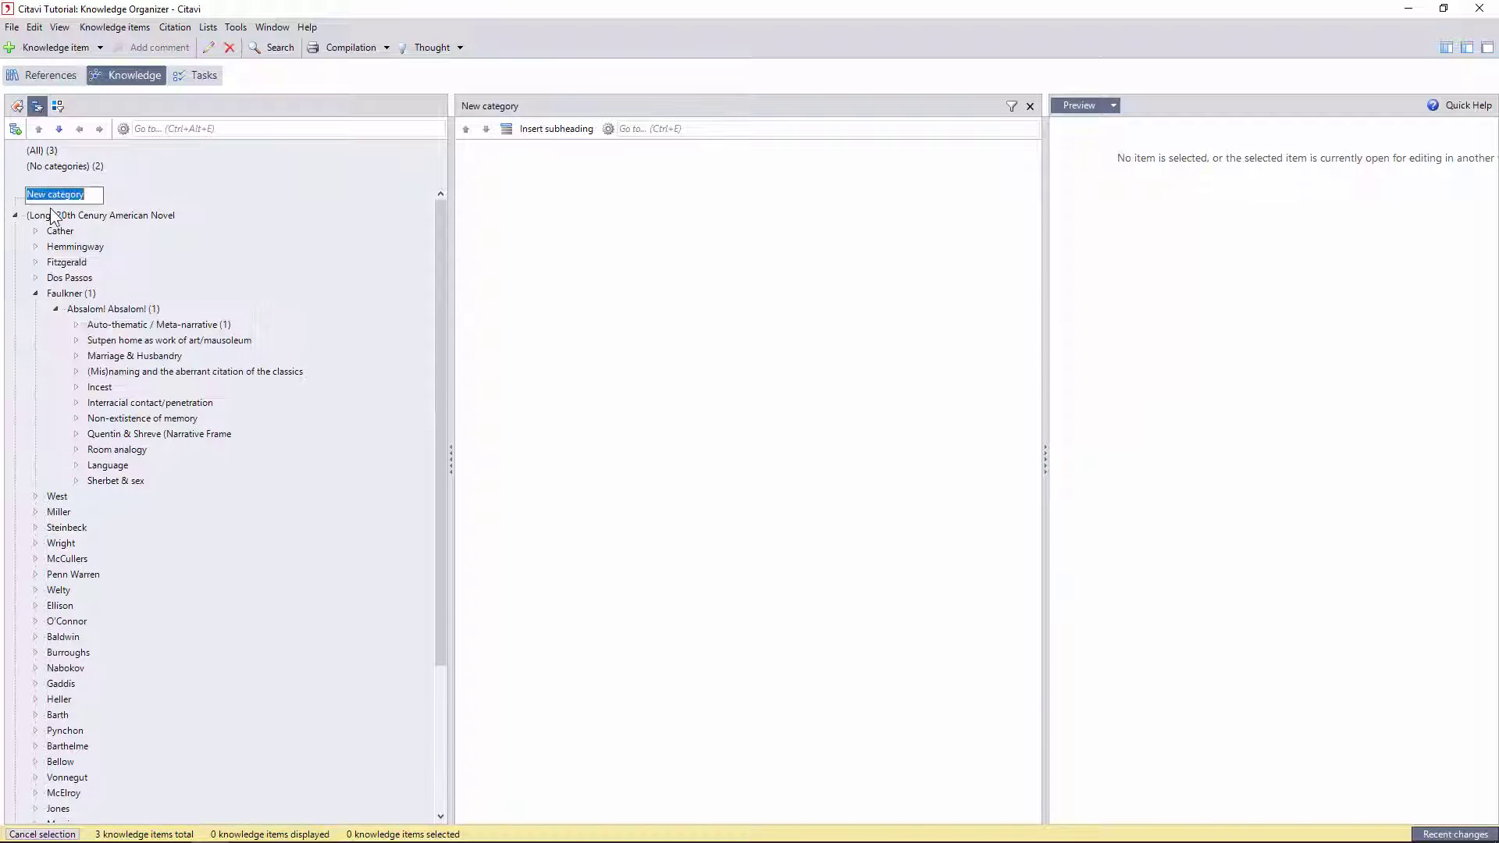
File all three knowledge items under the Essay category
left_click(41, 150)
left_click(544, 183, "shift")
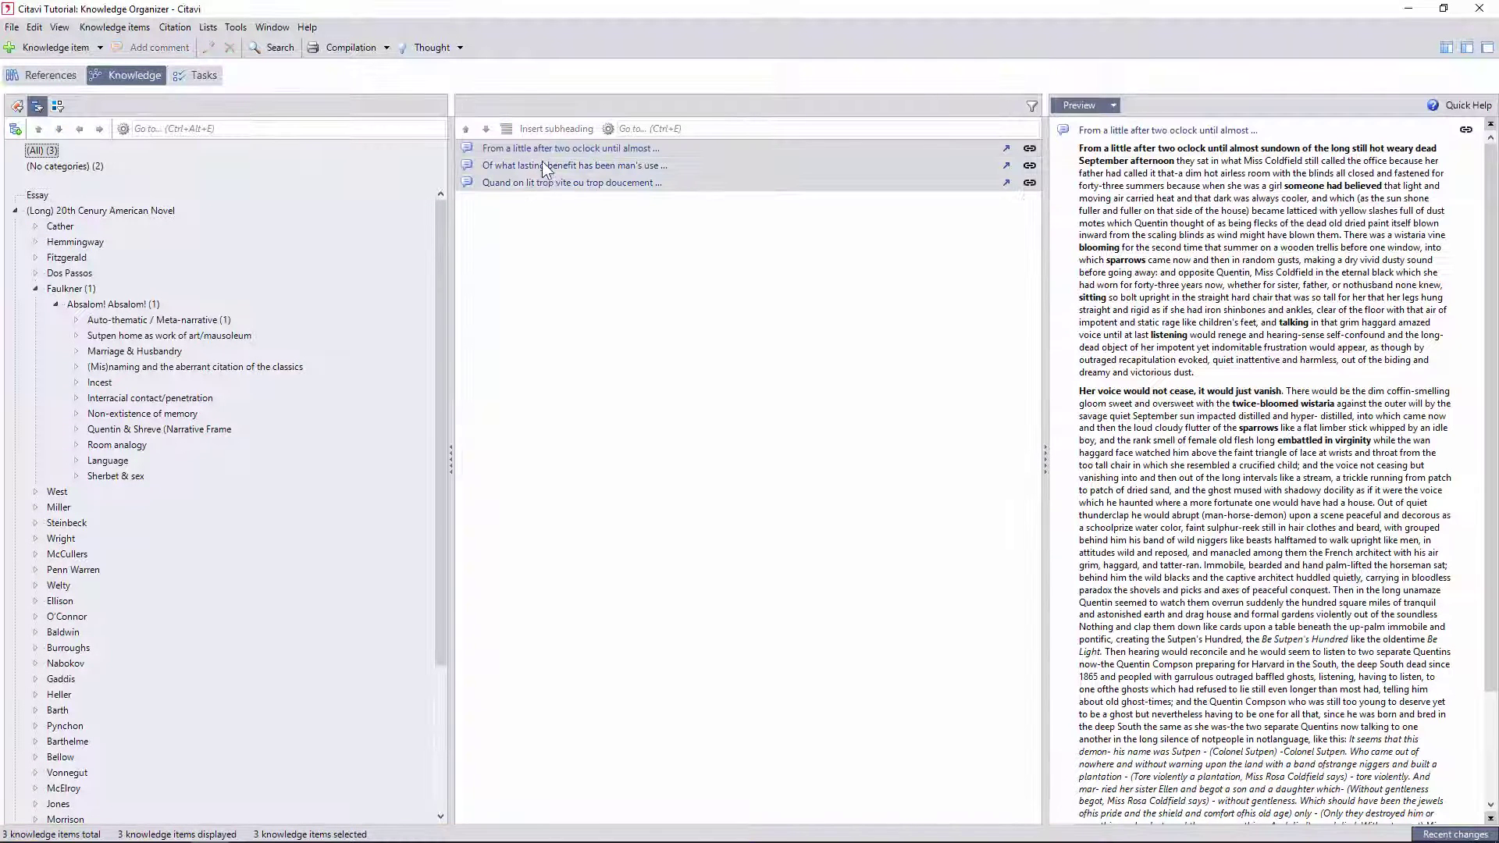
left_click_drag(545, 183, 37, 196)
left_click(37, 197)
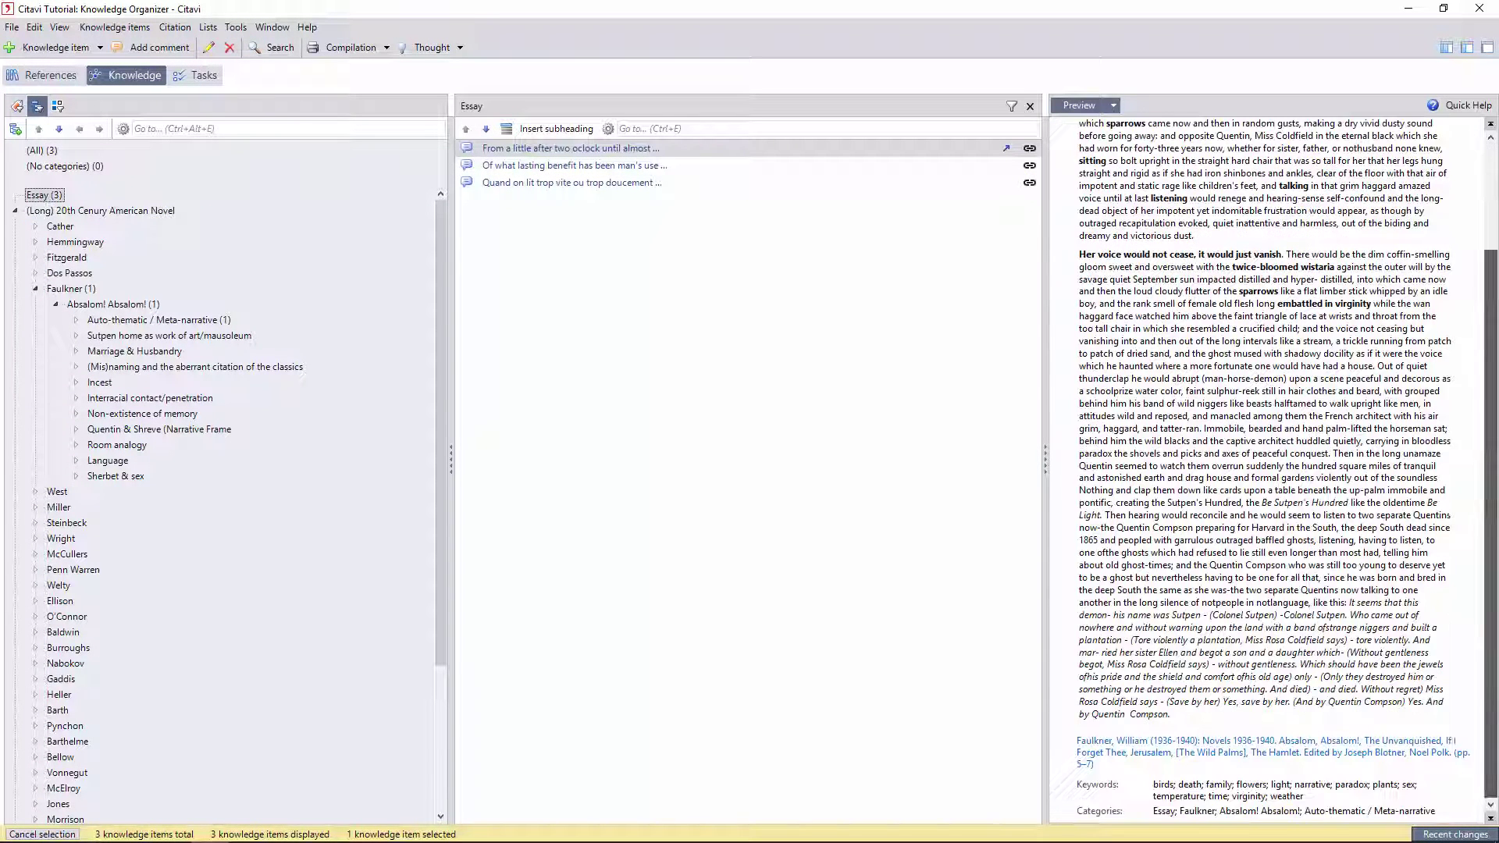
scroll(1332, 631, "down", 5)
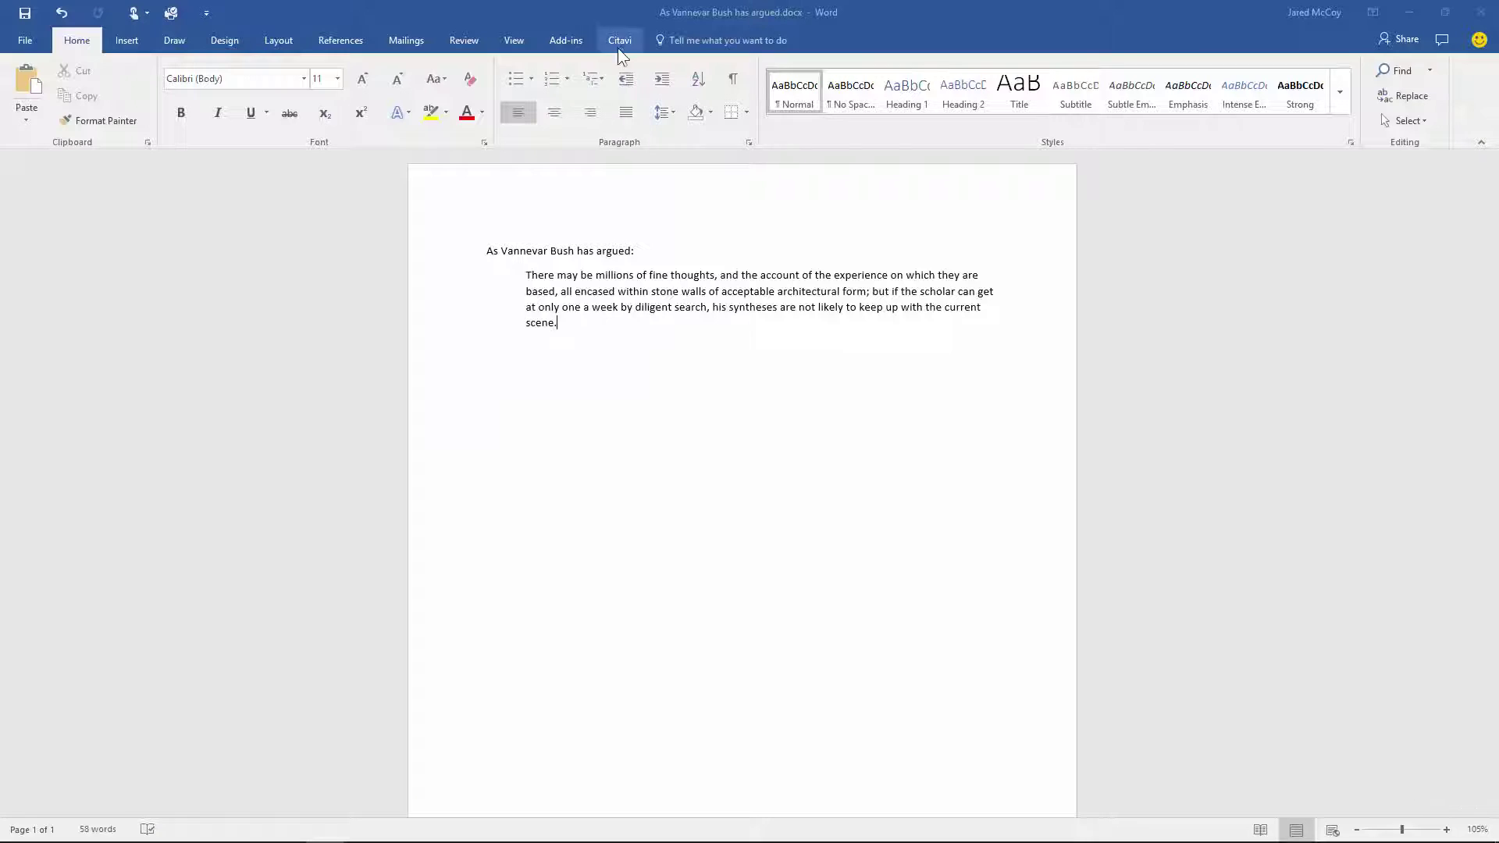
In Word, open the Citavi pane and insert the Bush 1945 citation
left_click(619, 43)
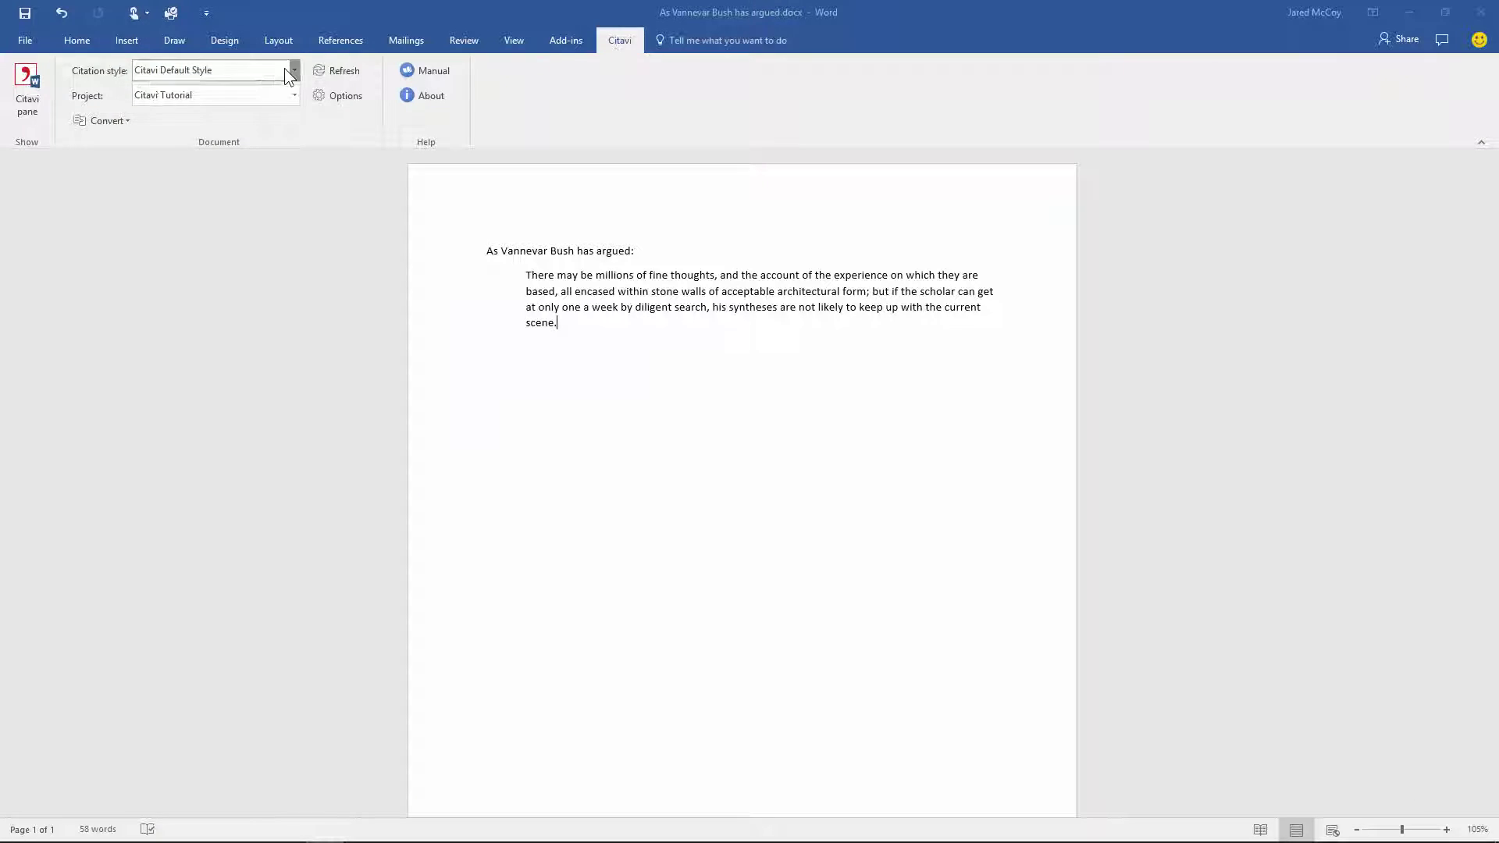
left_click(30, 86)
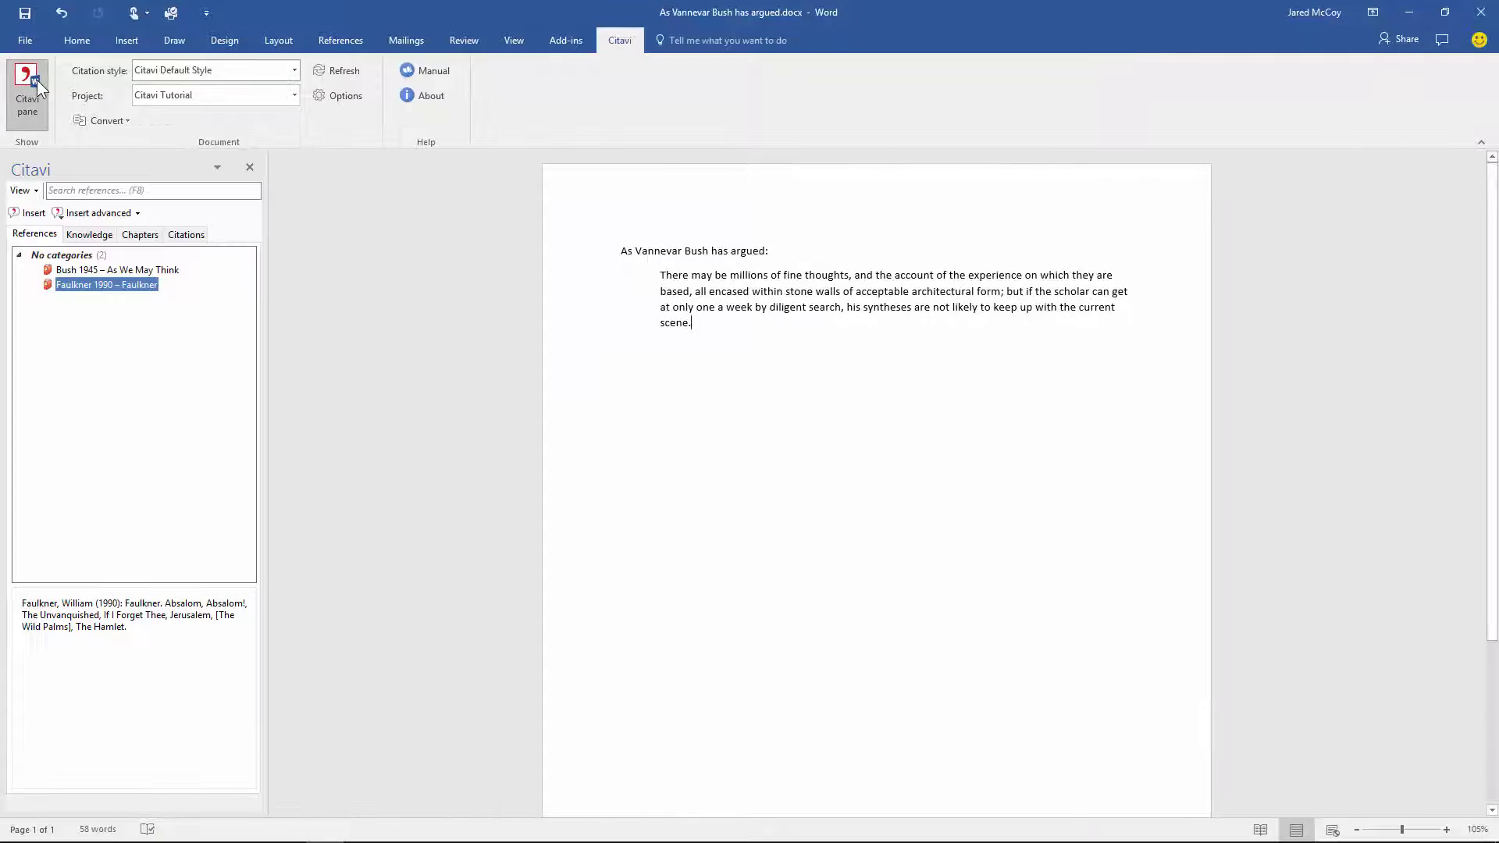
right_click(102, 270)
left_click(152, 281)
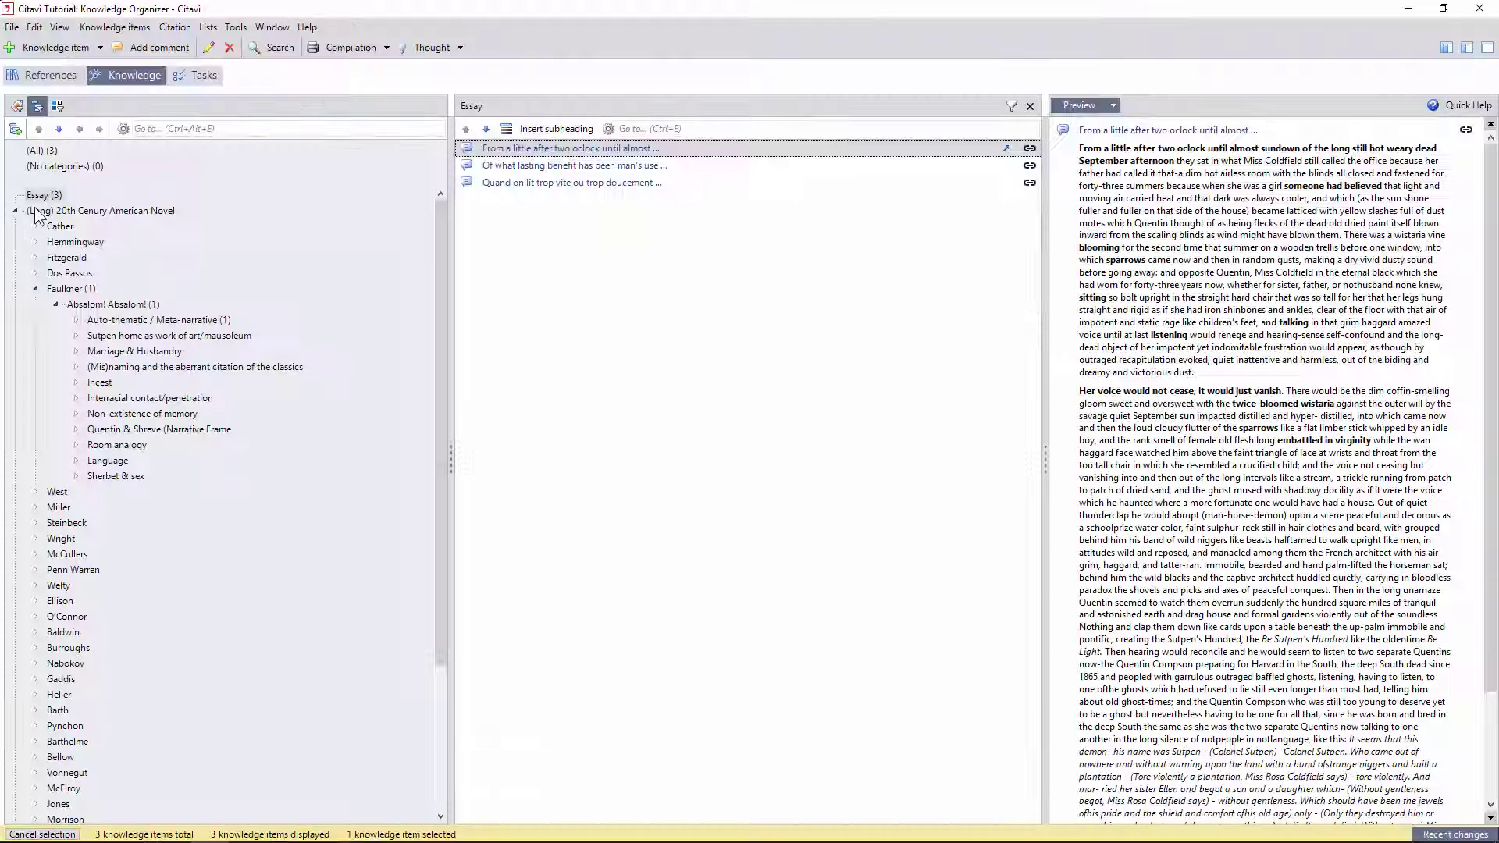
Add an 'Intro Paragraph' thought to the Essay category and move it to the top
left_click(53, 256)
left_click(60, 273)
key("Home")
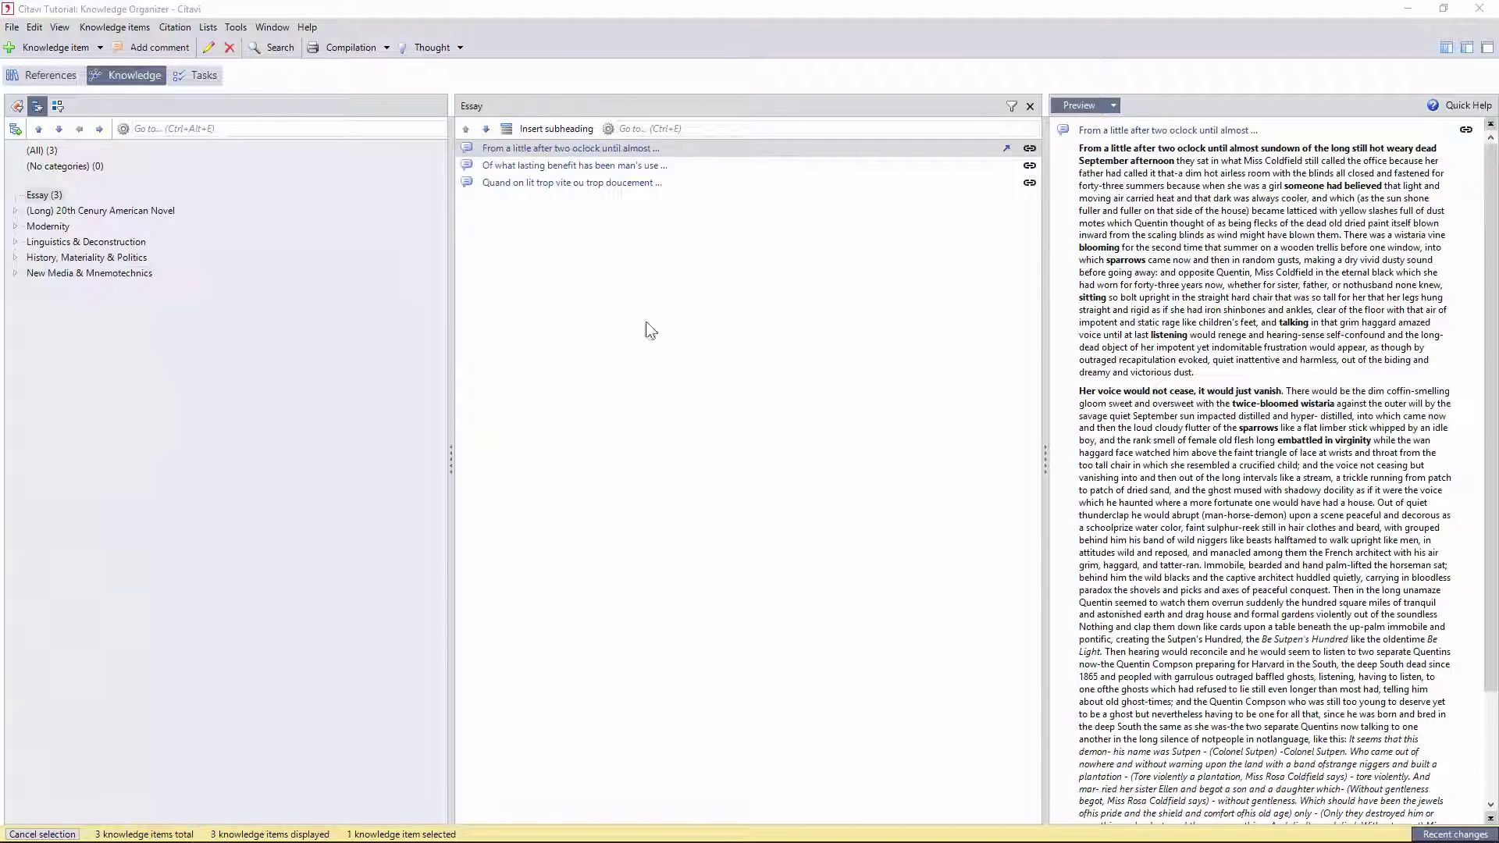
left_click(428, 46)
type("Intro Paragraph")
key("Return")
left_click_drag(507, 165, 503, 150)
Add thoughts 'Analysis 1', placed below the Faulkner quotation, and 'Analysis 2'
left_click(429, 49)
type("Analysis 1")
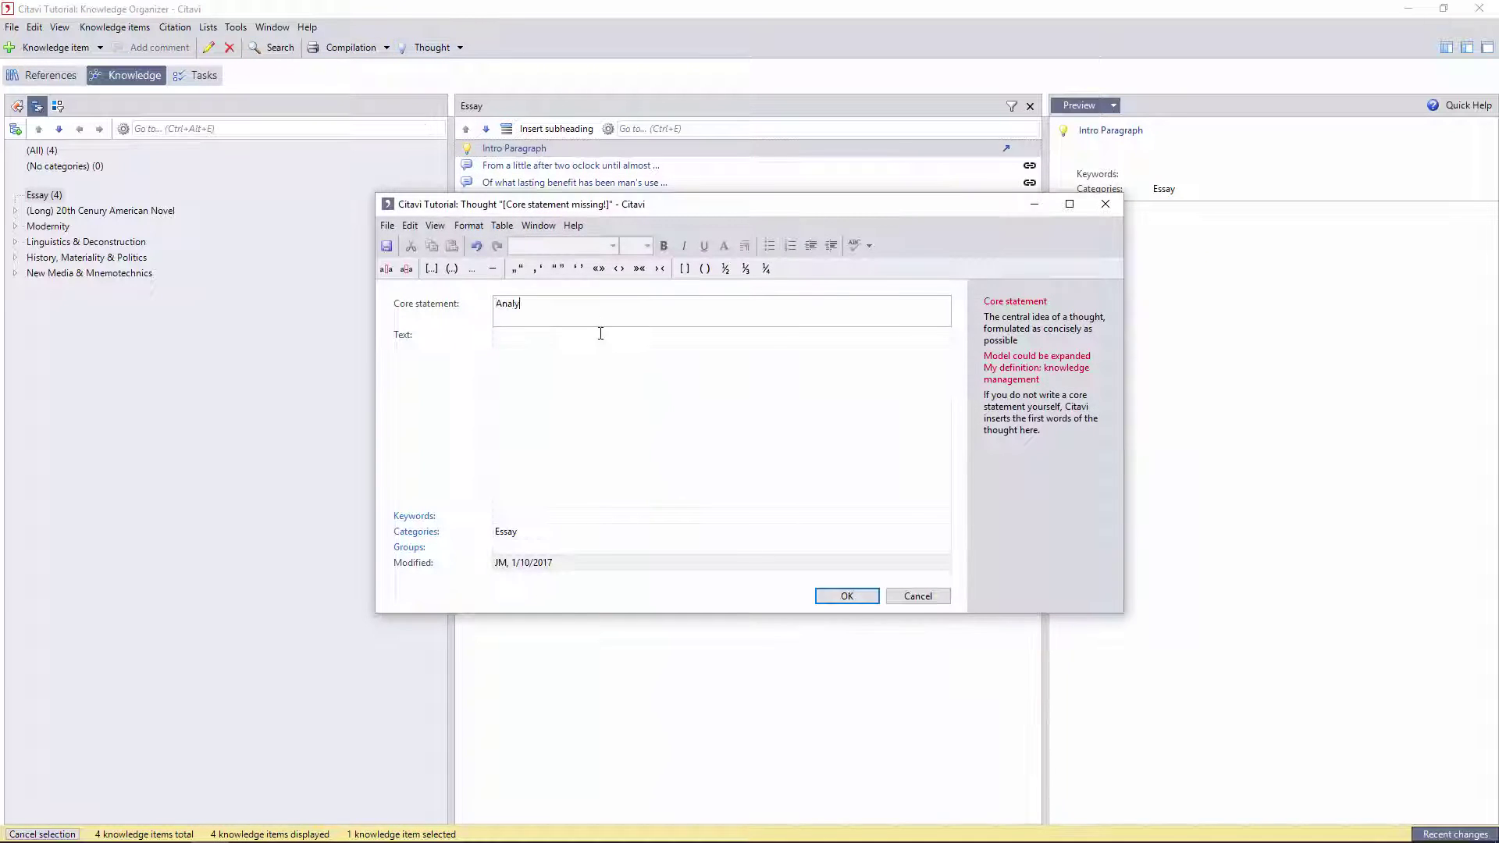
key("Return")
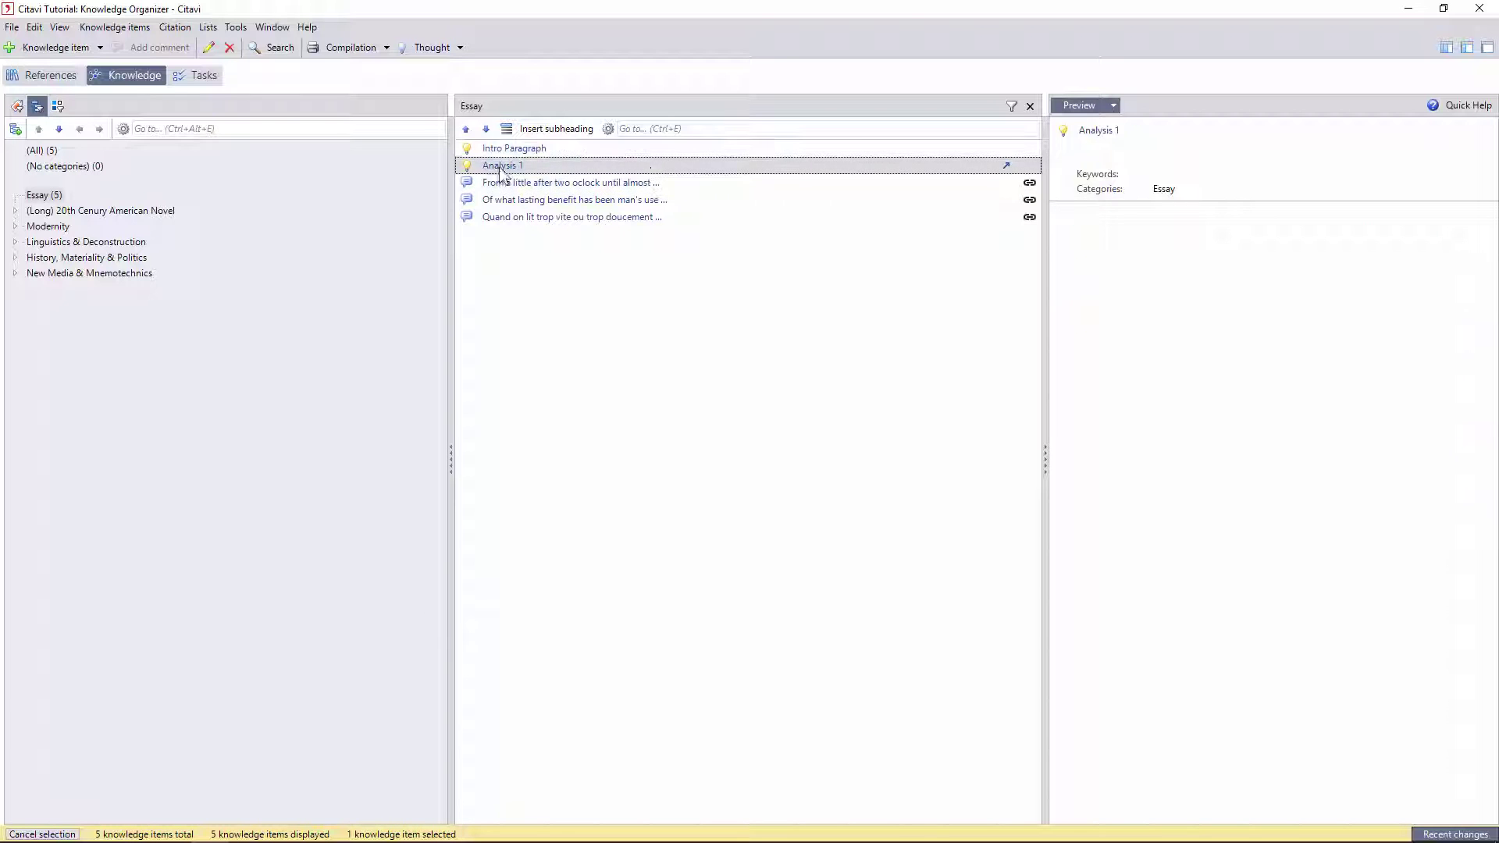
left_click_drag(504, 166, 511, 219)
left_click(429, 48)
type("Analysis 2")
key("Return")
Insert subheadings 'Paragraph 2' and 'Paragraph 3' above the second- and third-section quotations
left_click(521, 165)
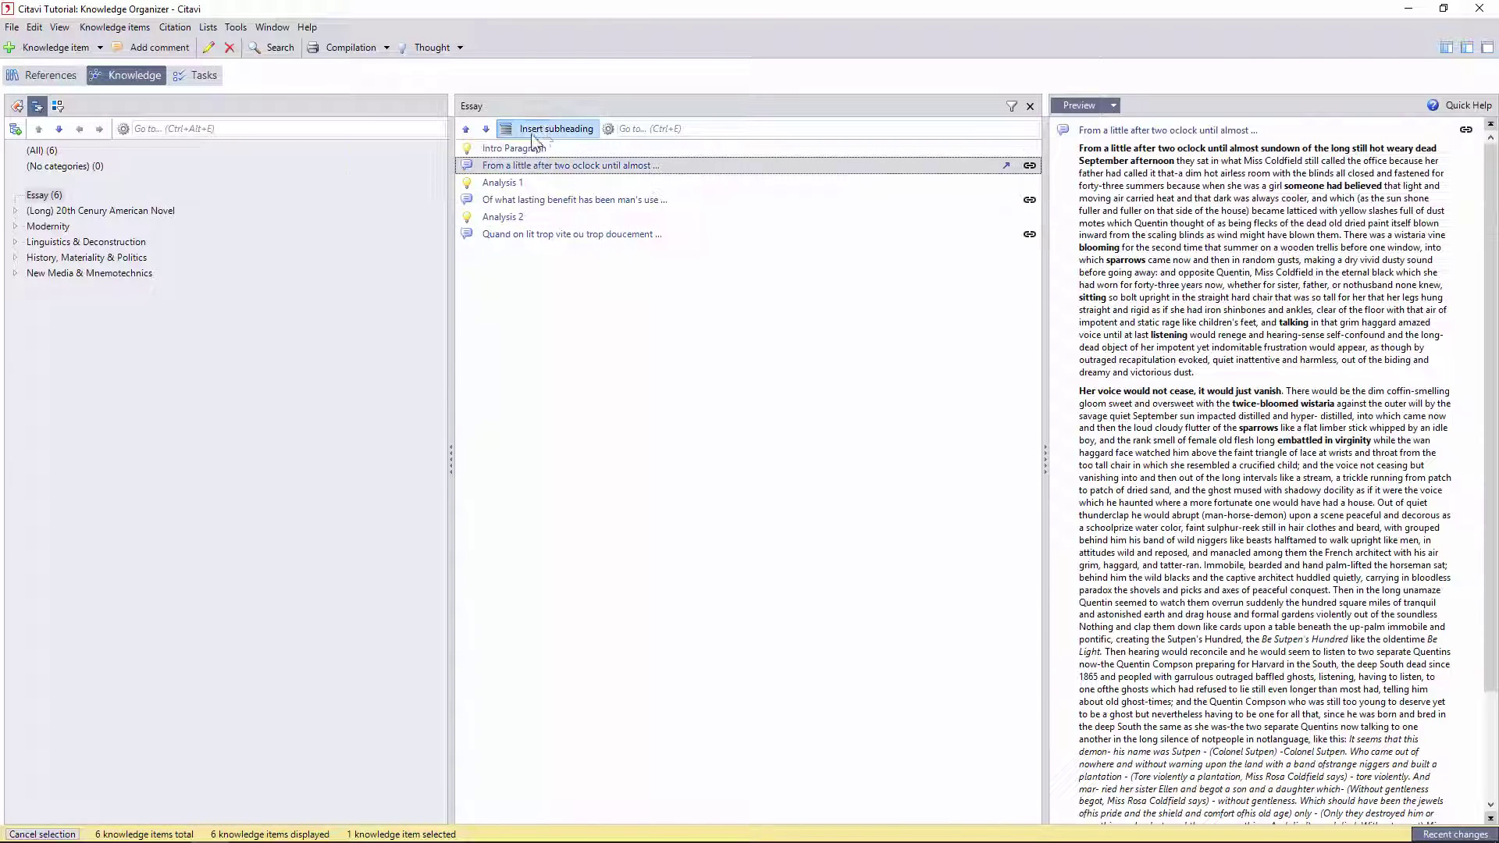
left_click(539, 129)
type("Paragraph 2")
key("Return")
left_click(520, 226)
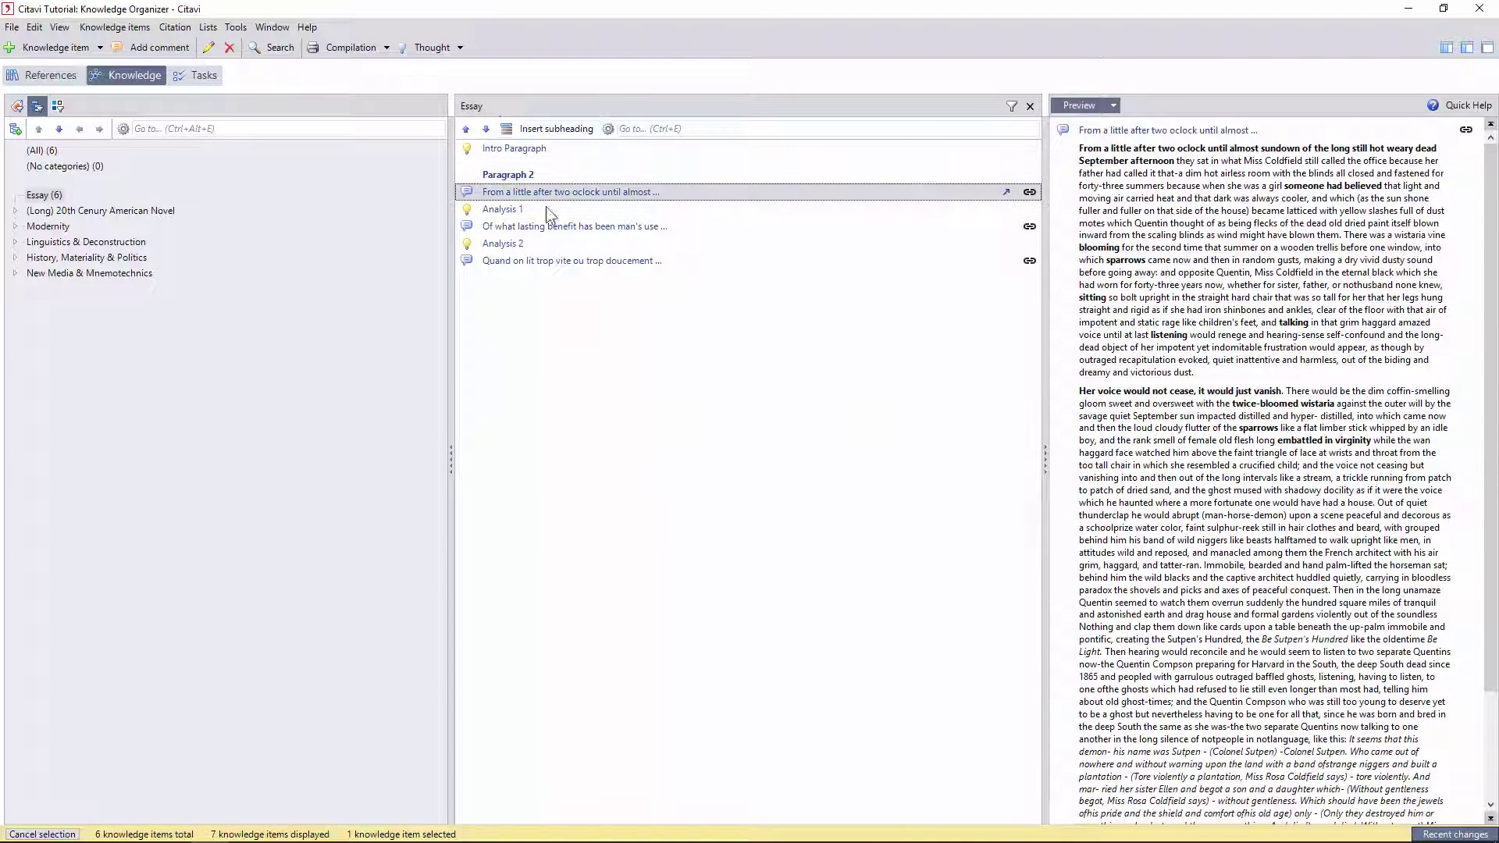
left_click(551, 129)
type("Paragraph 3")
key("Return")
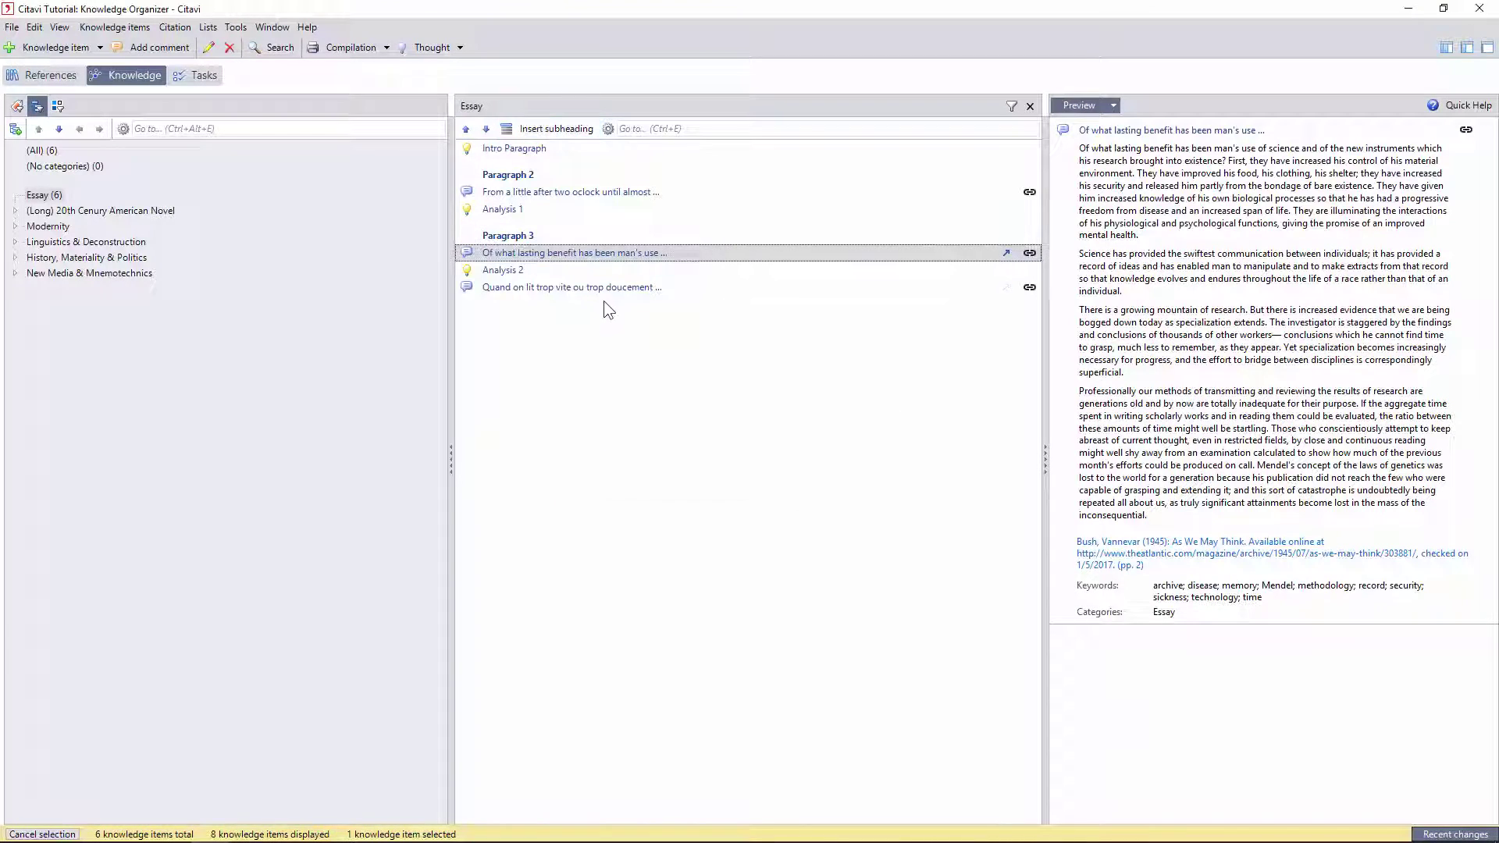
left_click(606, 289)
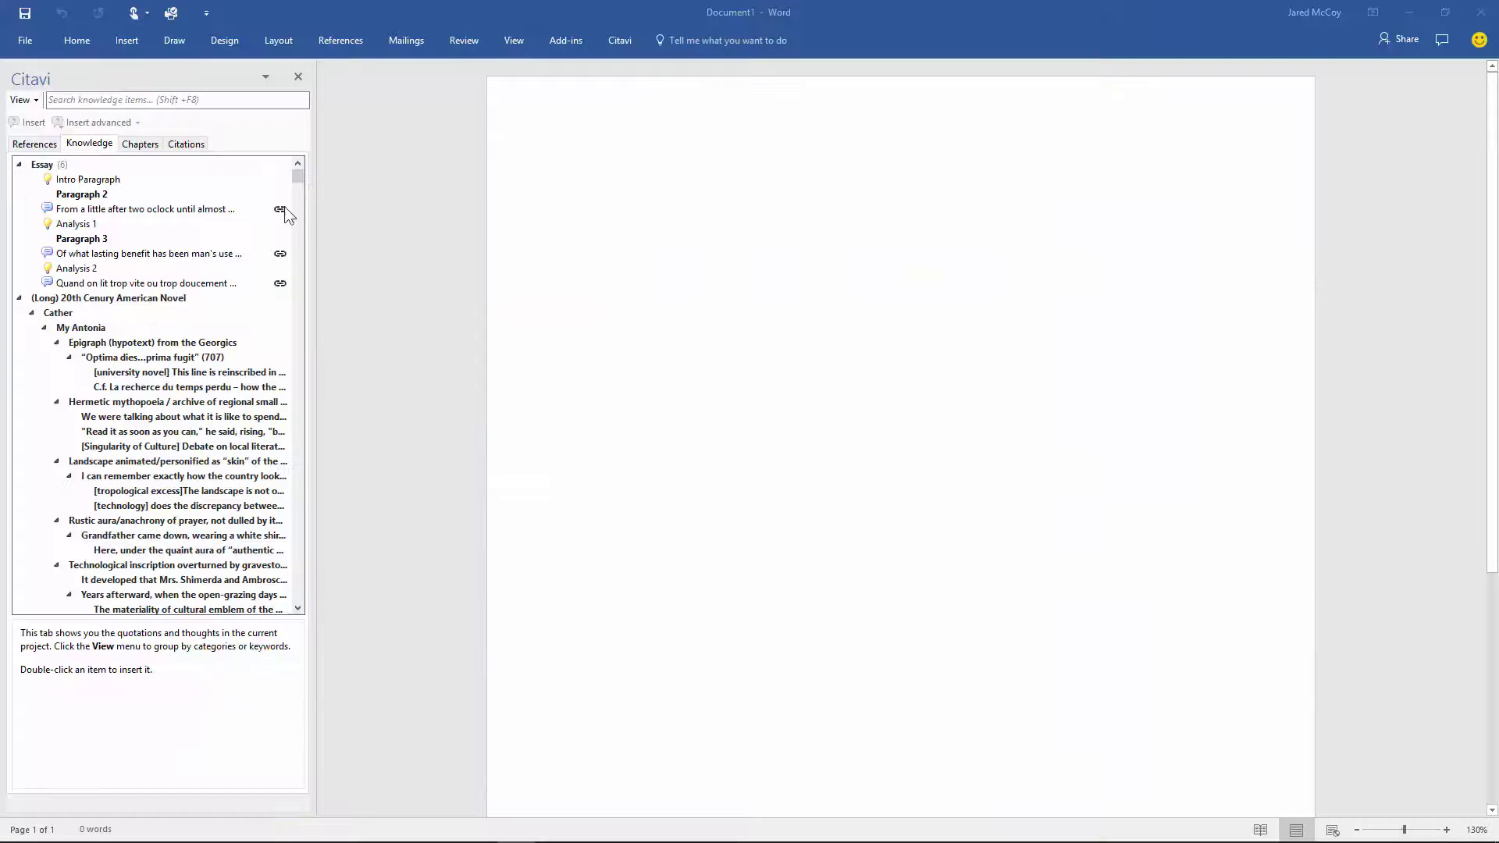
Insert the Essay category's knowledge items, current category only, into the Word document
left_click(38, 167)
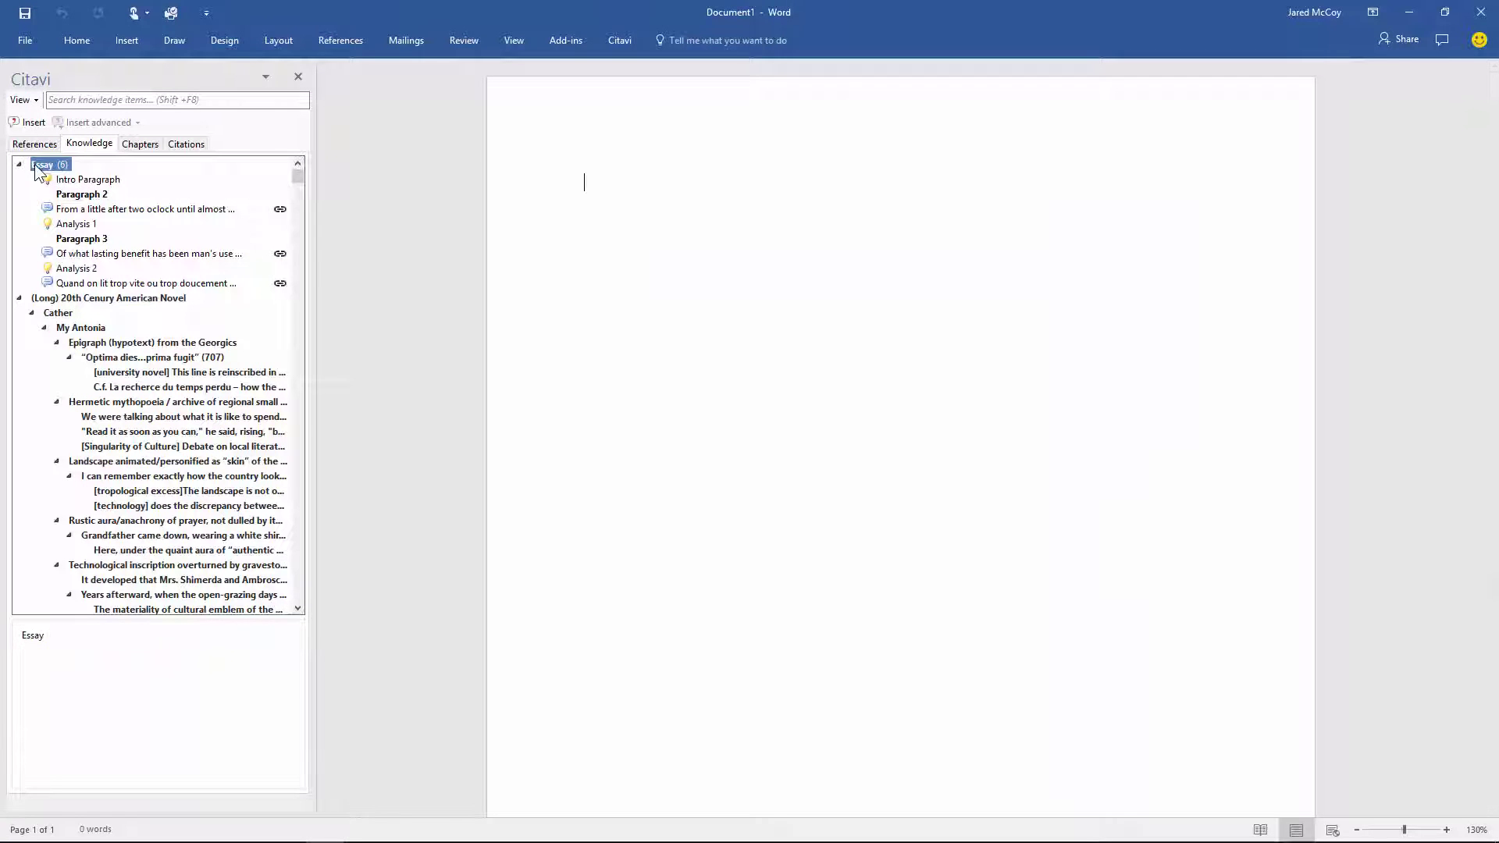
right_click(38, 167)
mouse_move(146, 193)
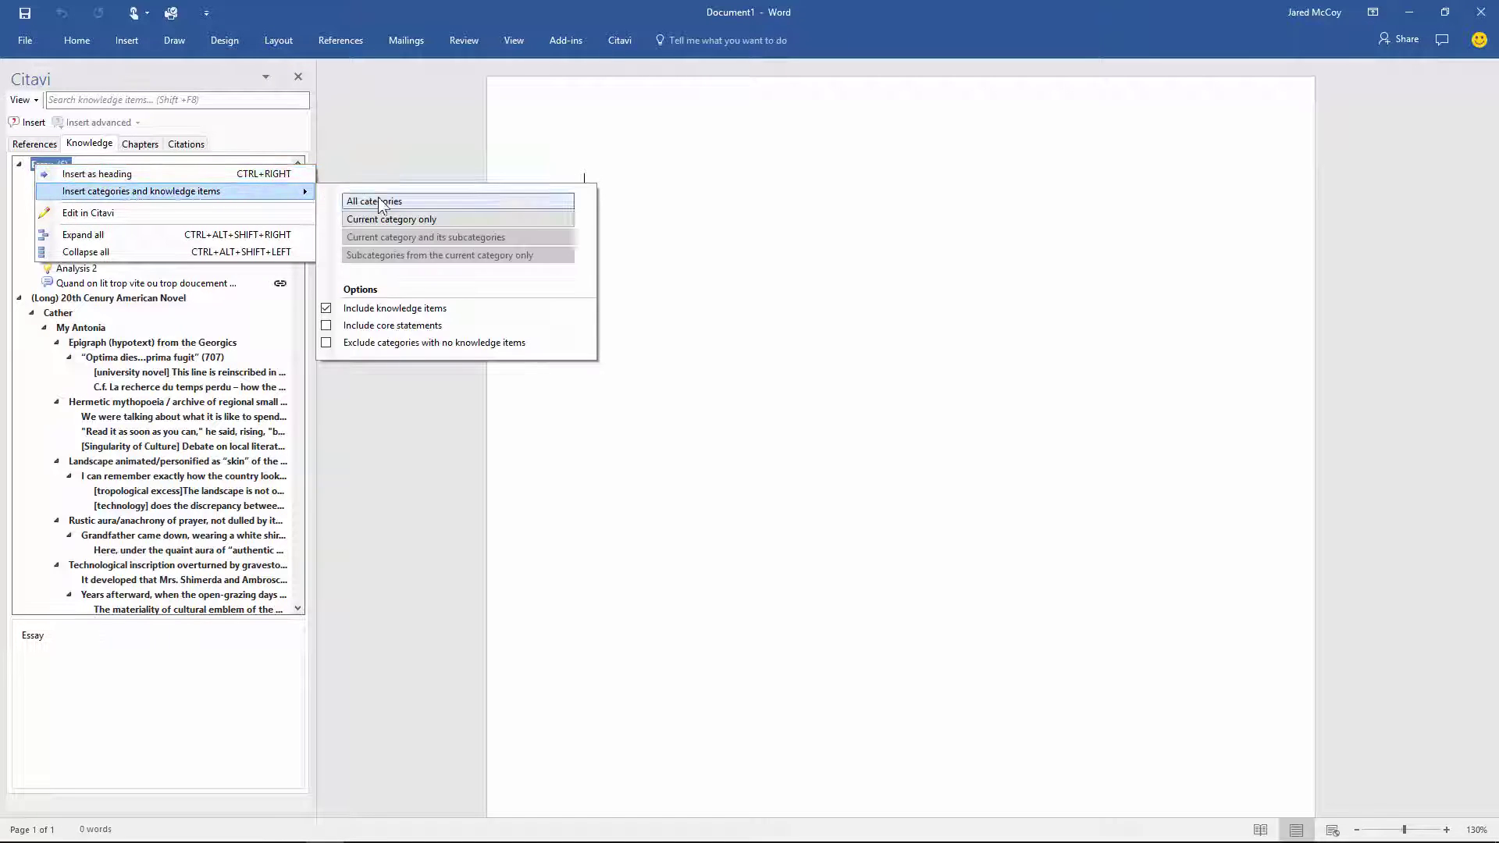
left_click(385, 220)
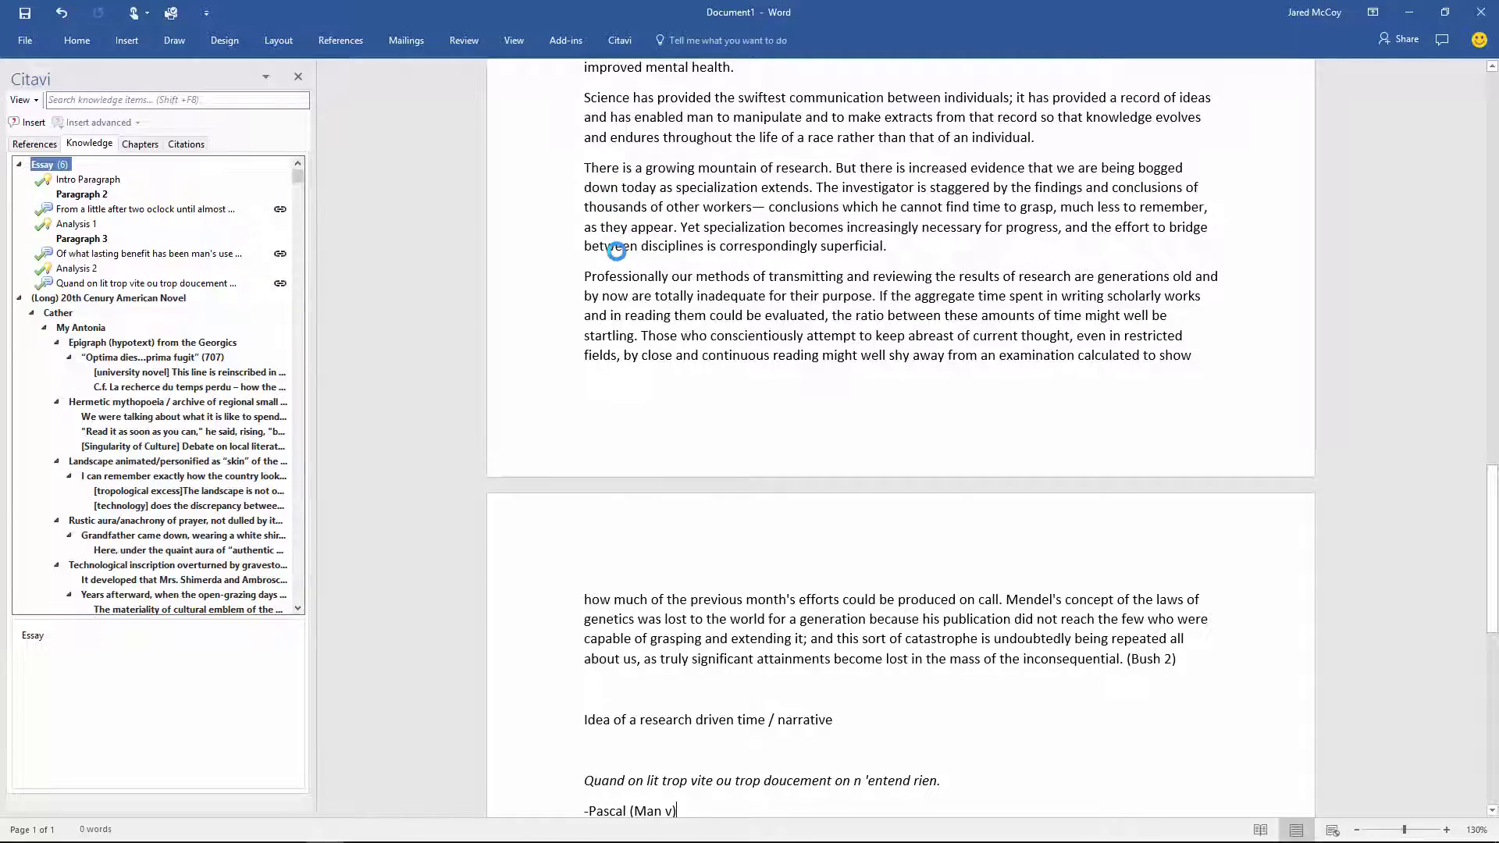
scroll(616, 254, "up", 15)
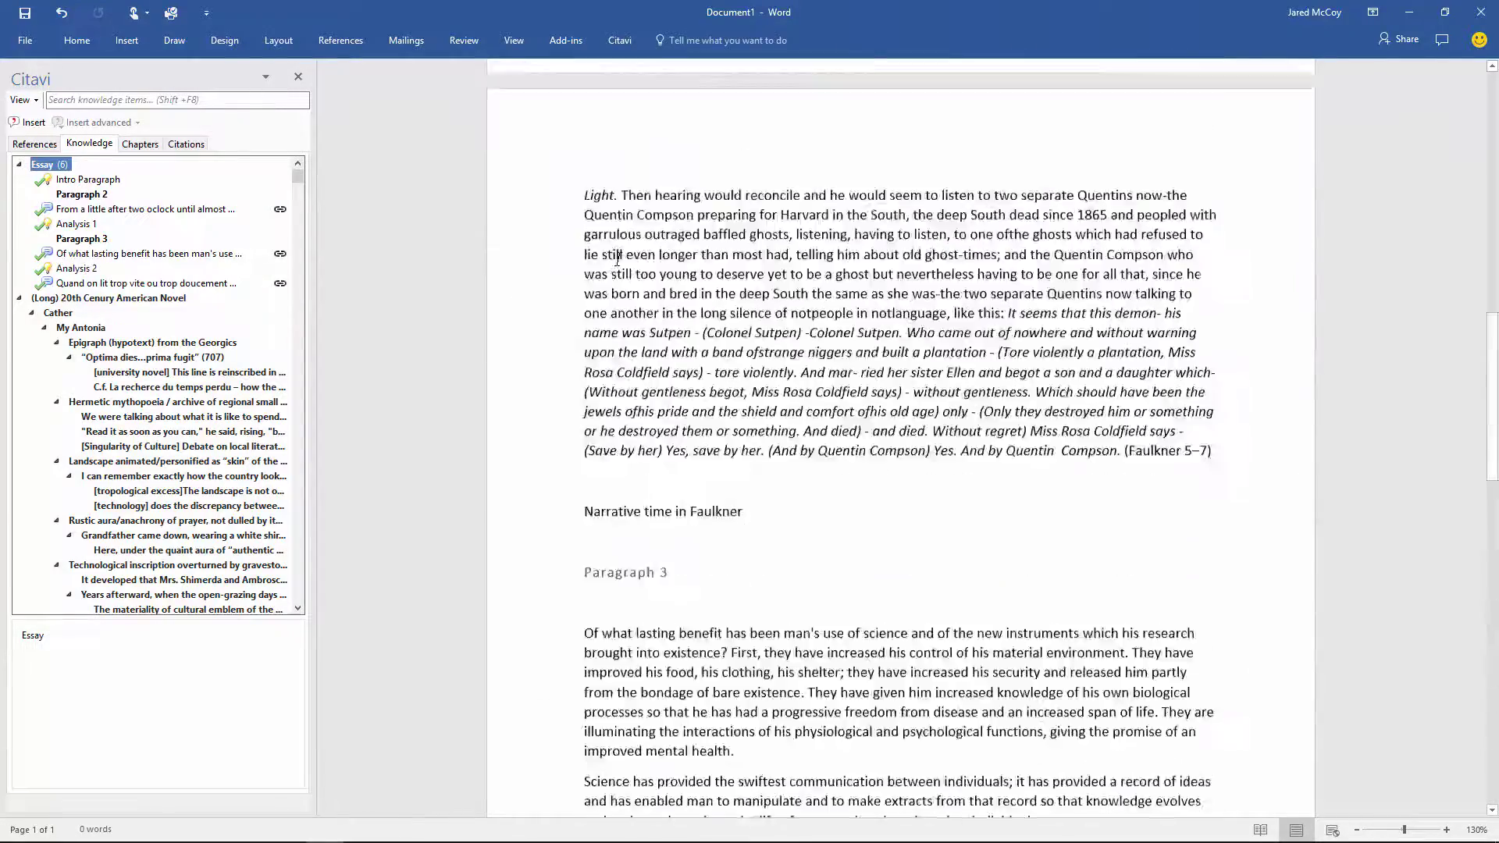
scroll(617, 258, "up", 7)
scroll(989, 529, "down", 4)
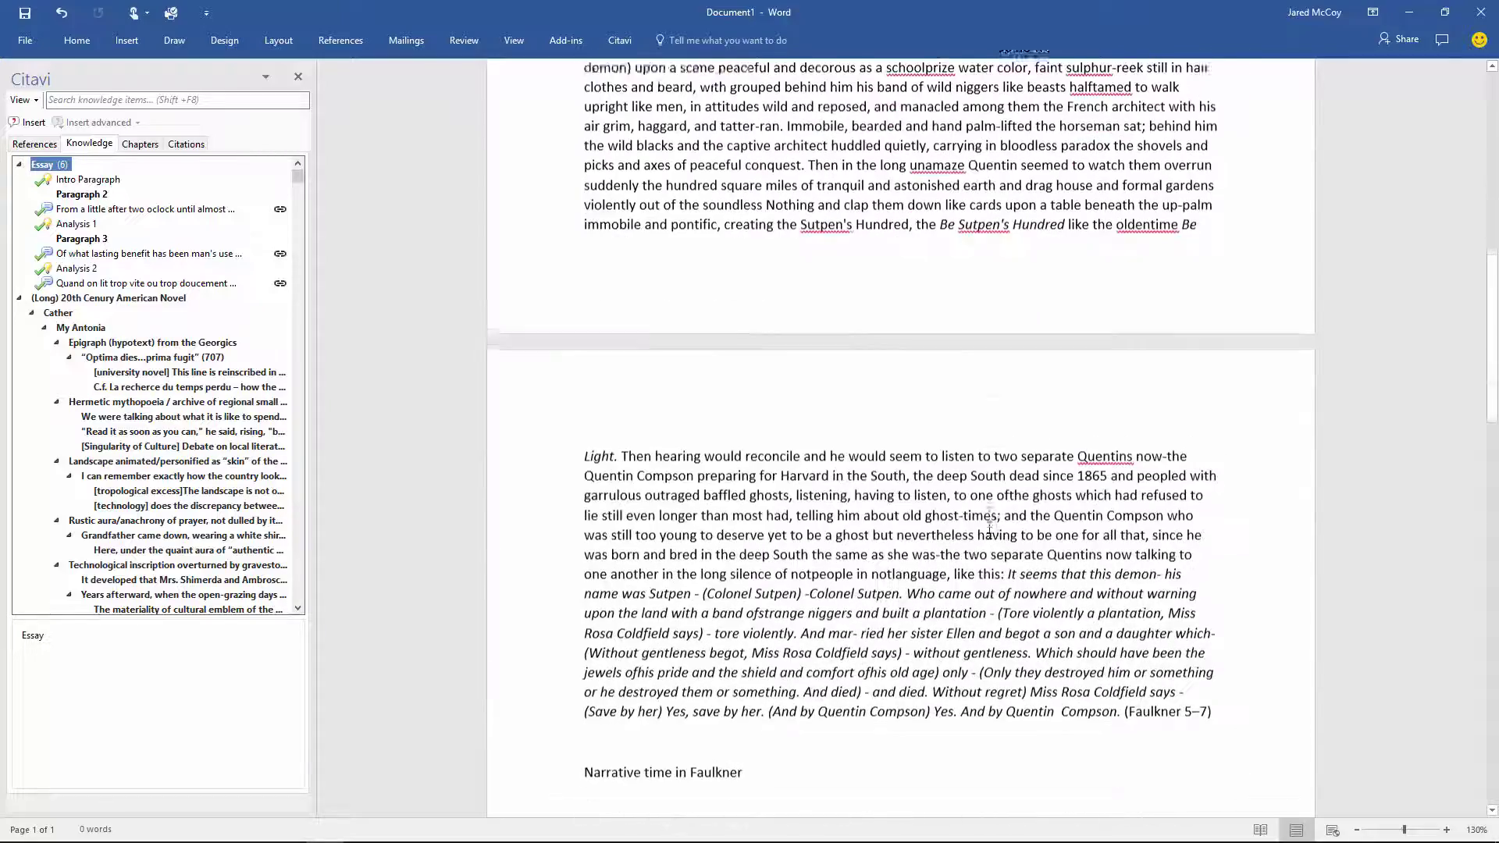
Review the inserted essay text and close the Citavi pane in Word
double_click(1081, 625)
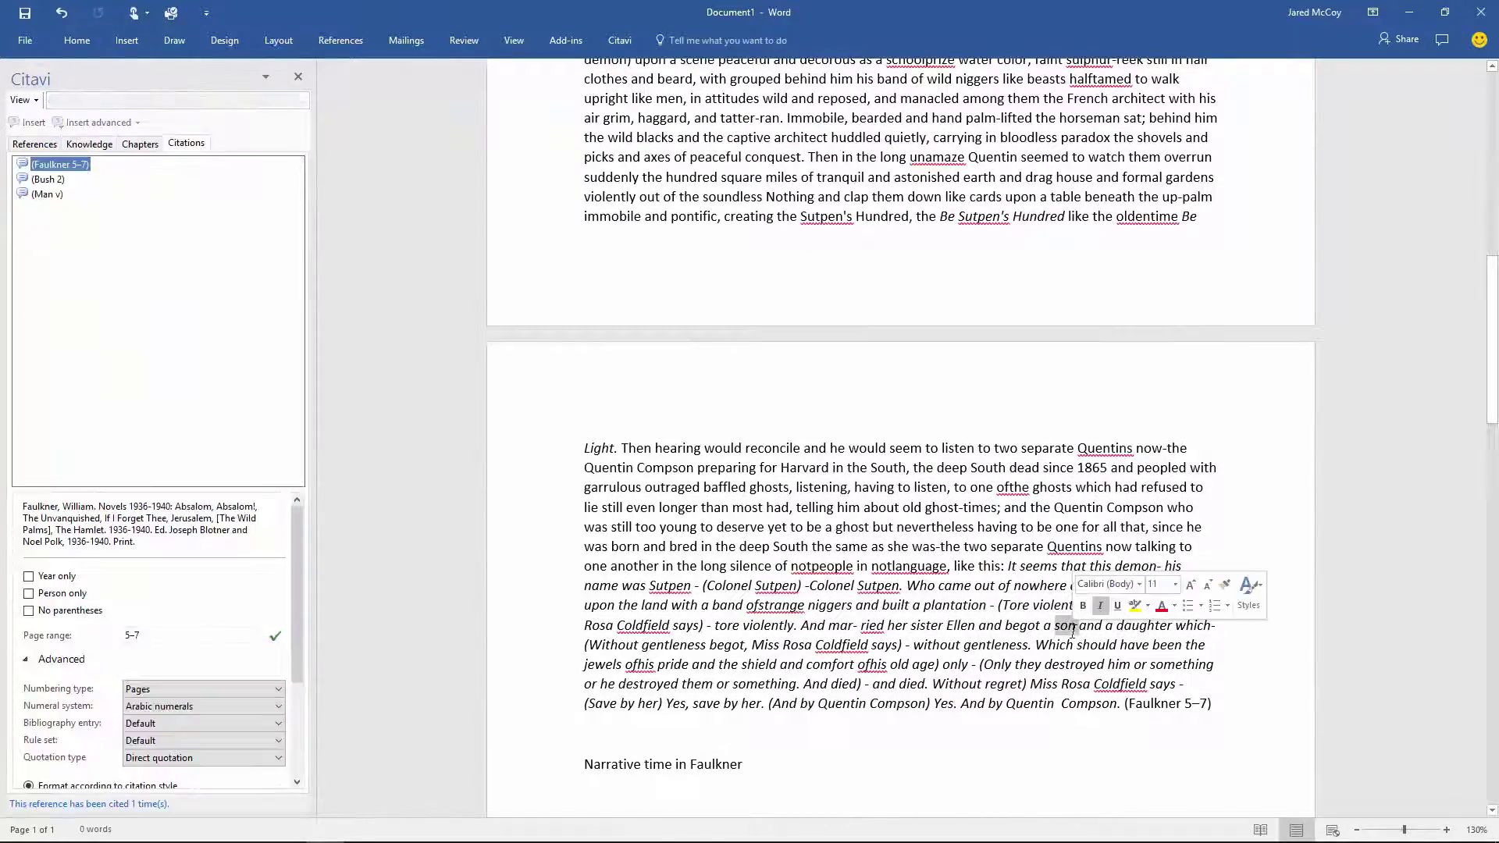
left_click(298, 76)
scroll(355, 135, "up", 8)
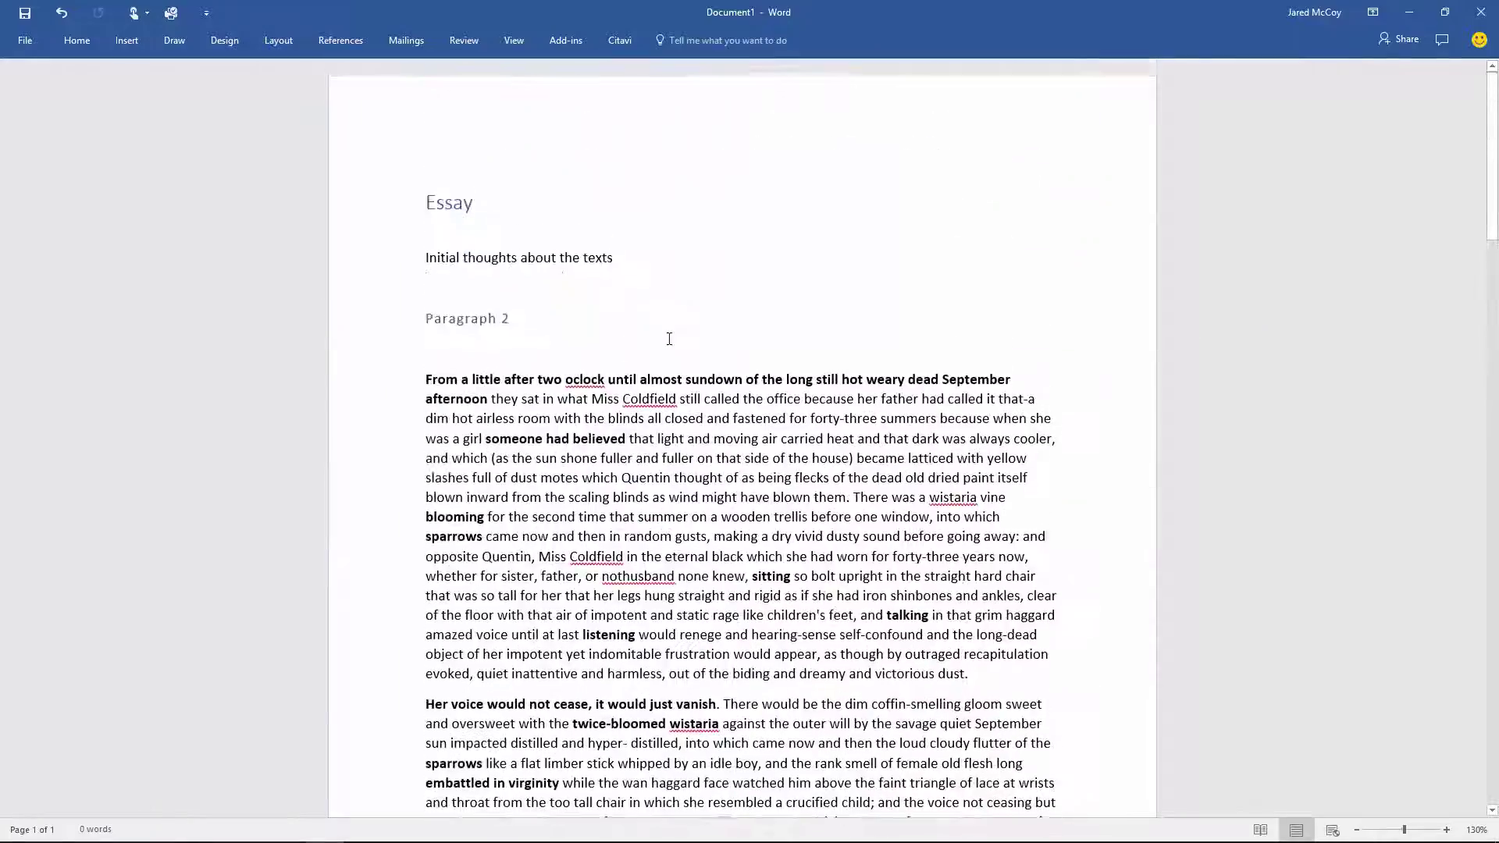
scroll(825, 474, "down", 10)
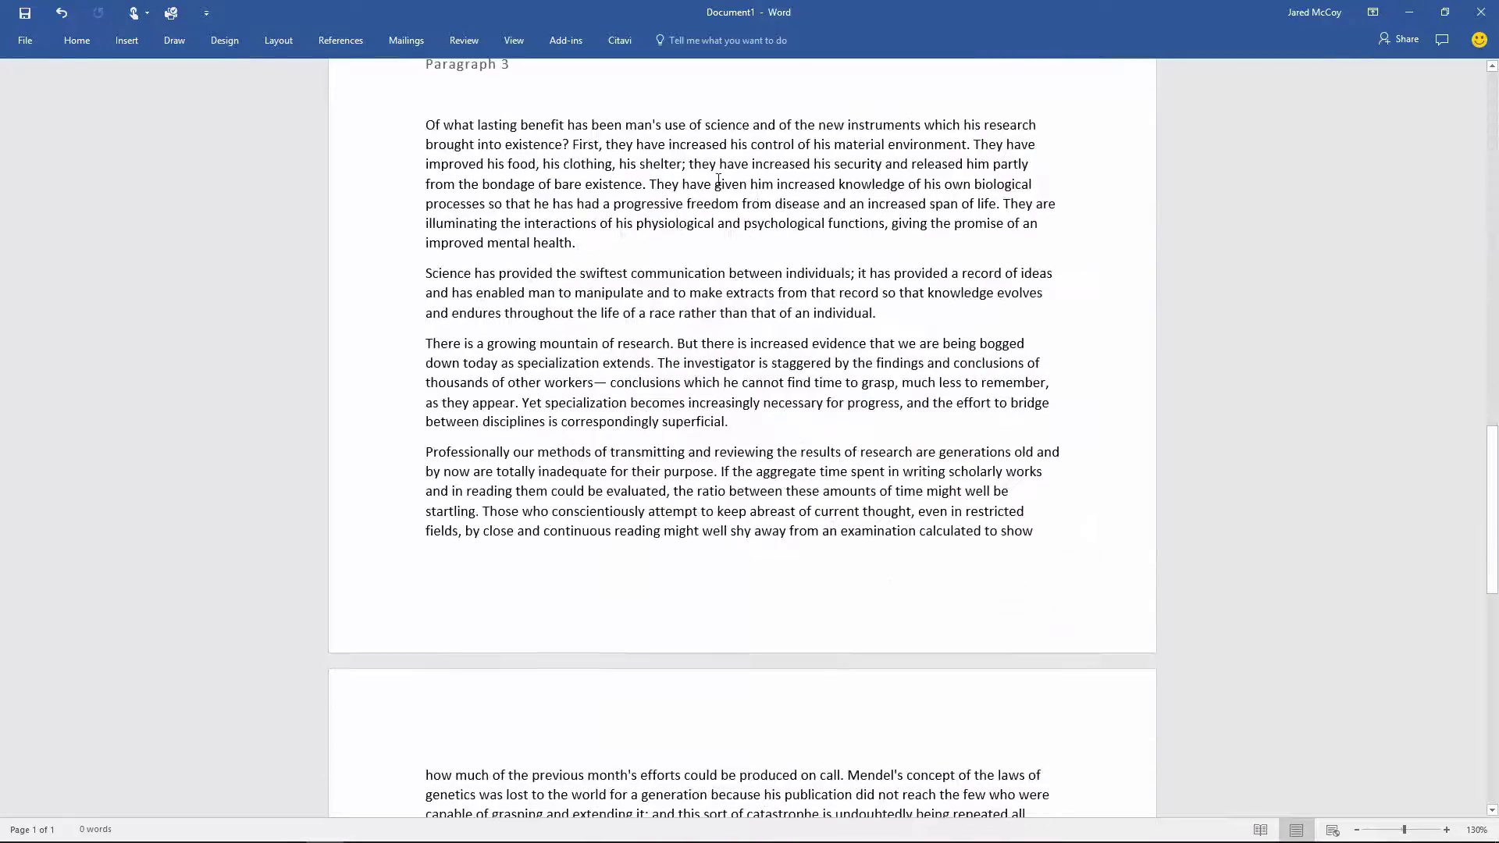
double_click(705, 185)
left_click(298, 77)
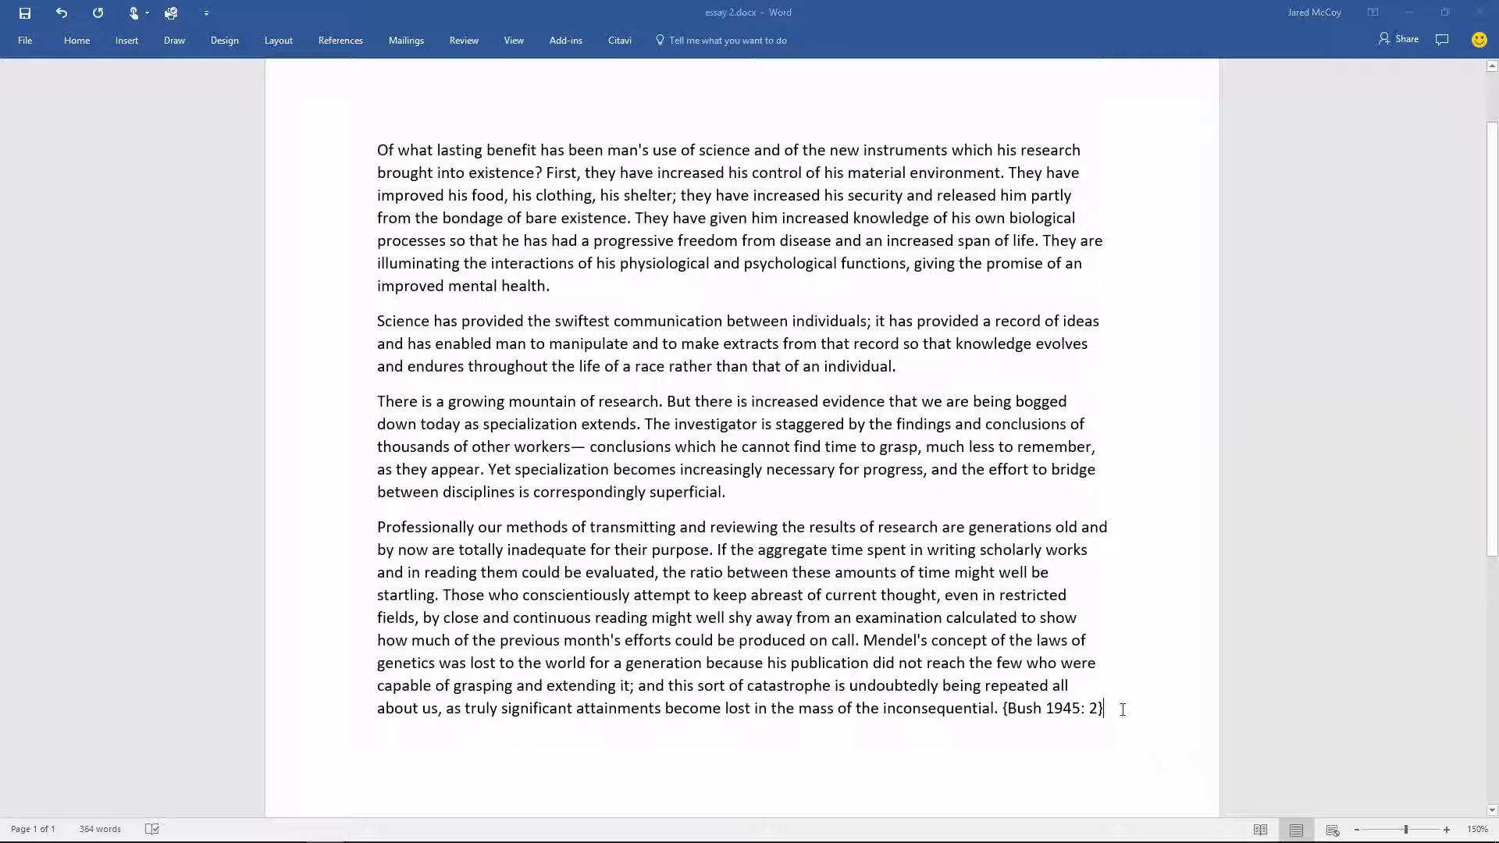
Download the Citavi 5.4 installer from citavi.com, dismissing the pop-up and saving the setup file
left_click_drag(1123, 709, 1001, 708)
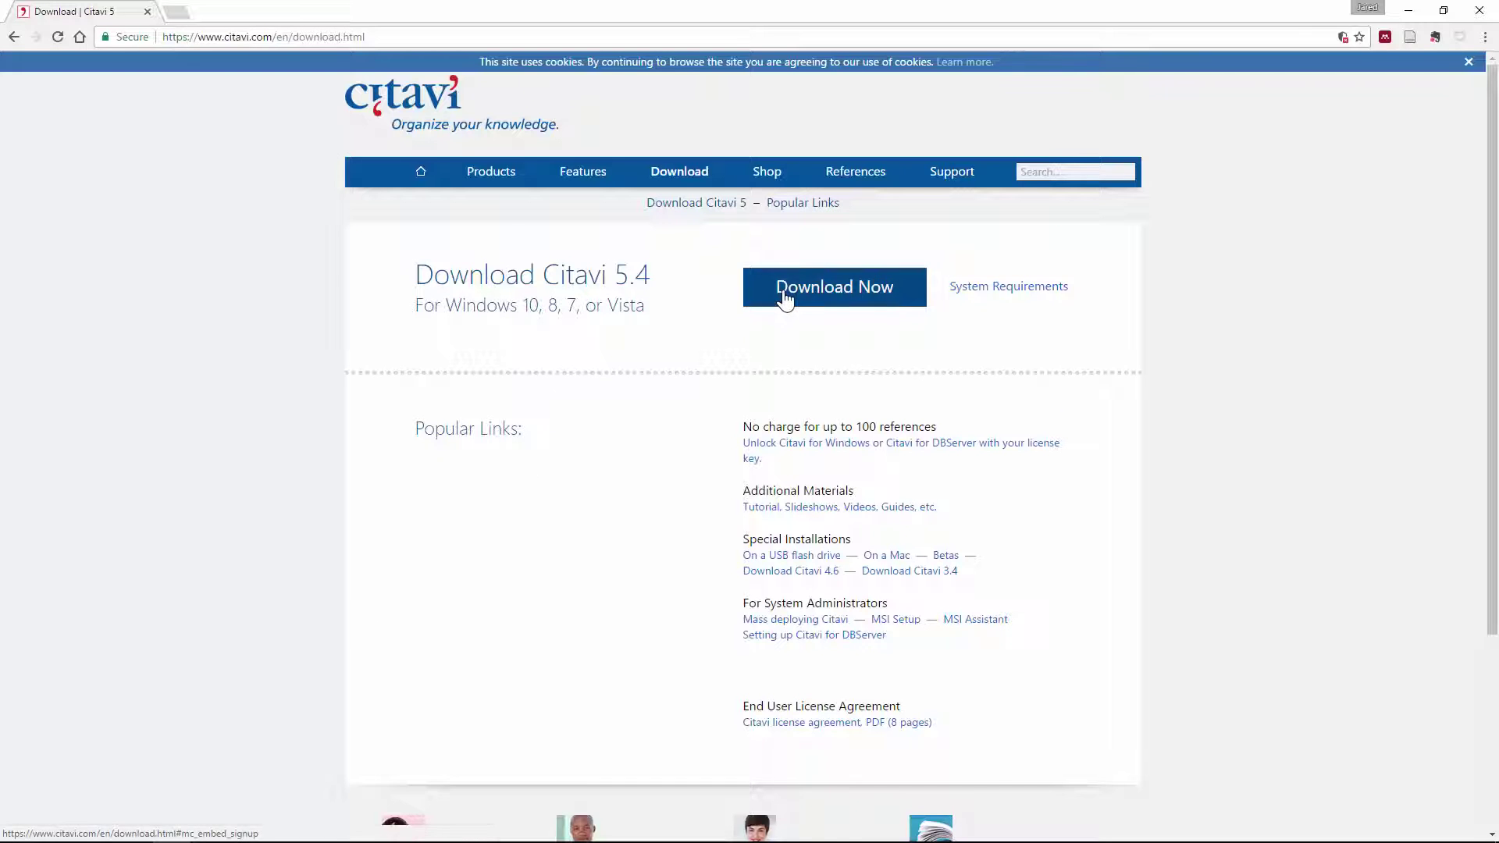
left_click(785, 297)
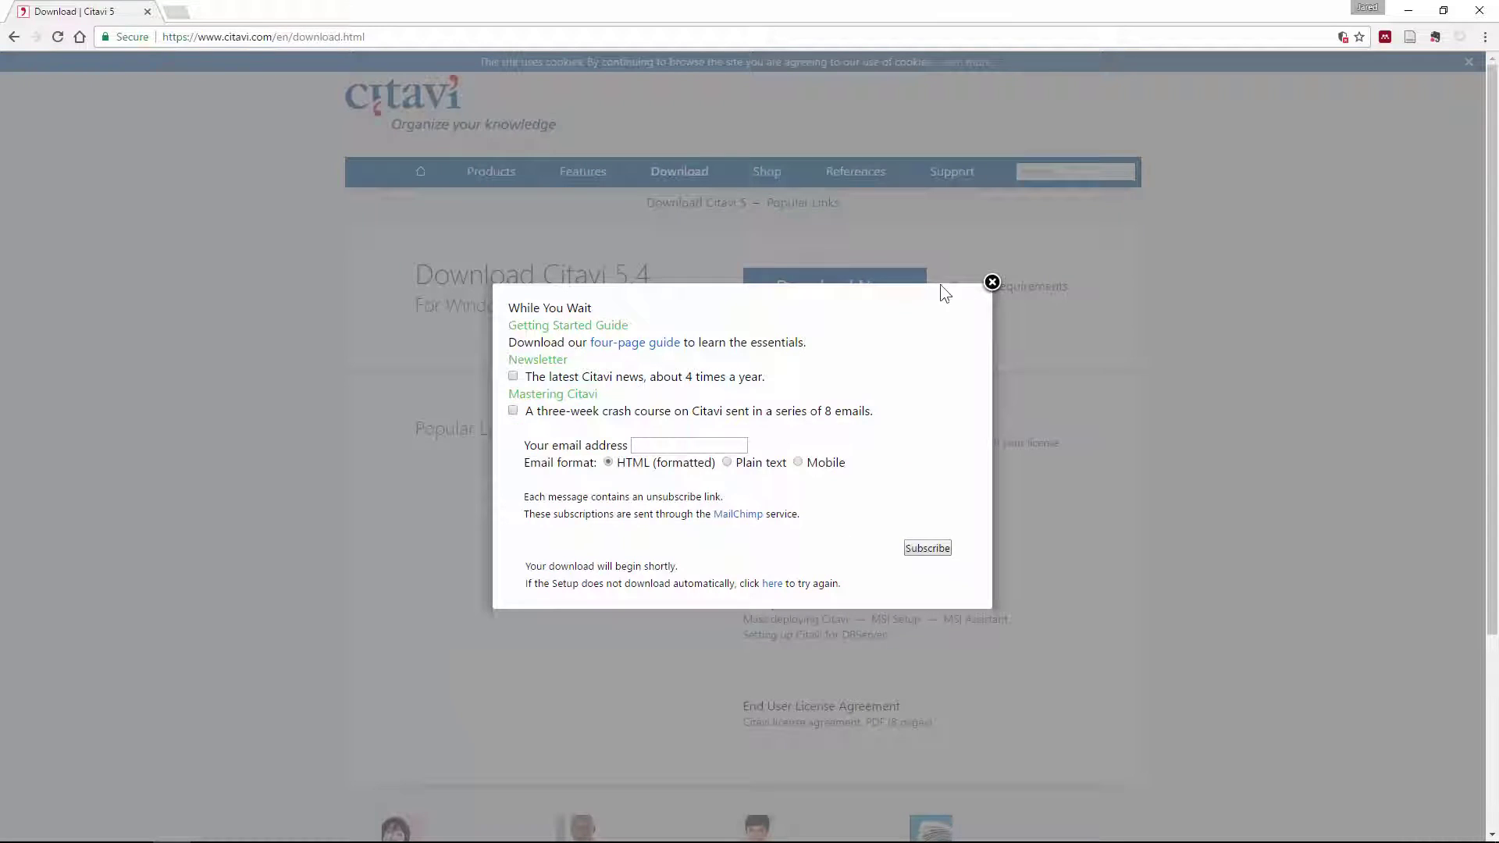
left_click(992, 282)
left_click(492, 298)
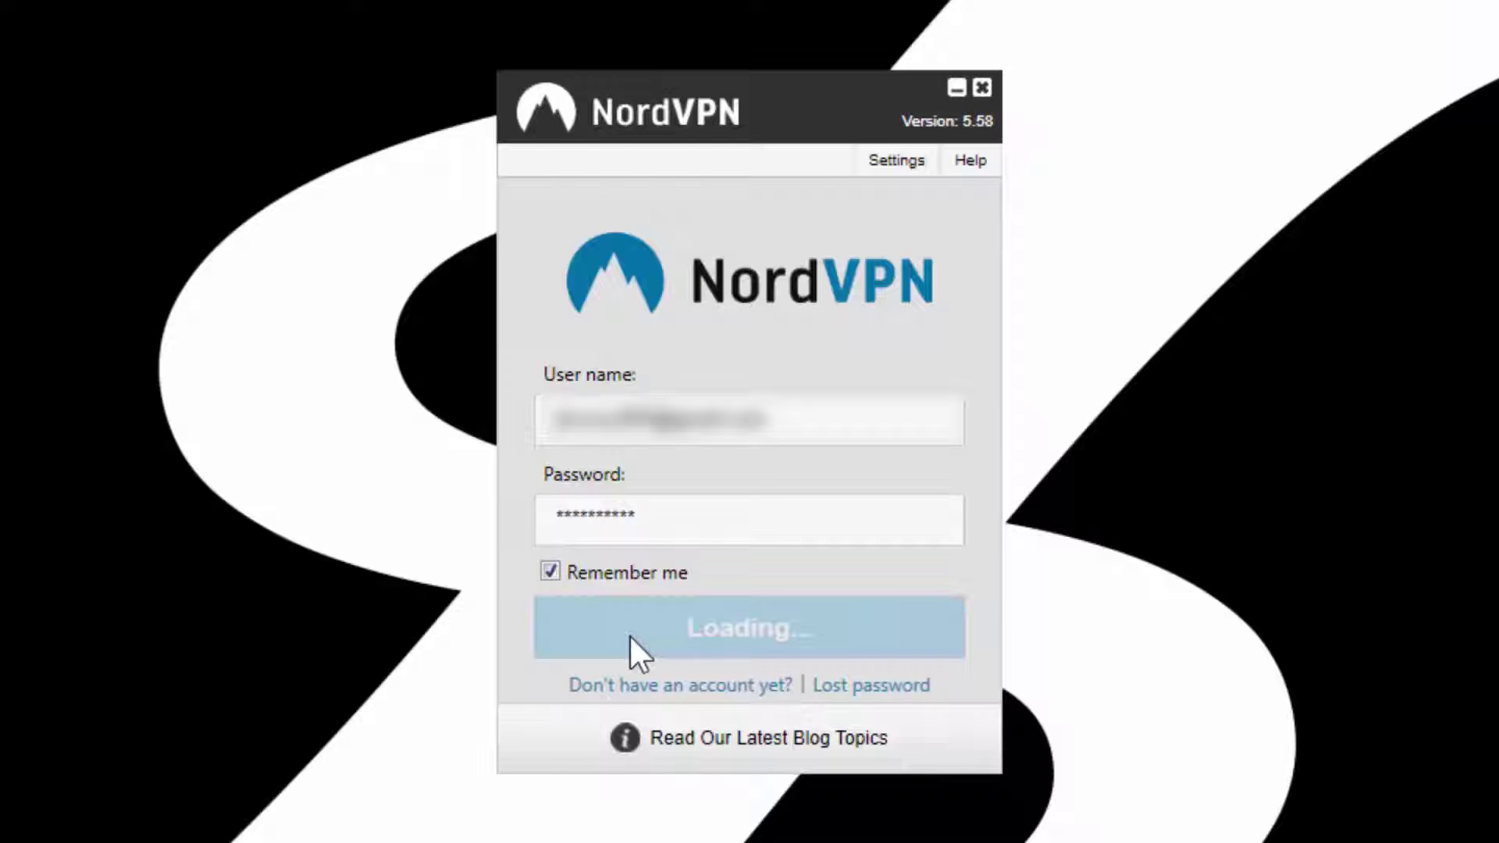
Scroll to Germany in NordVPN's country list and connect the VPN there
scroll(629, 643, "down", 4)
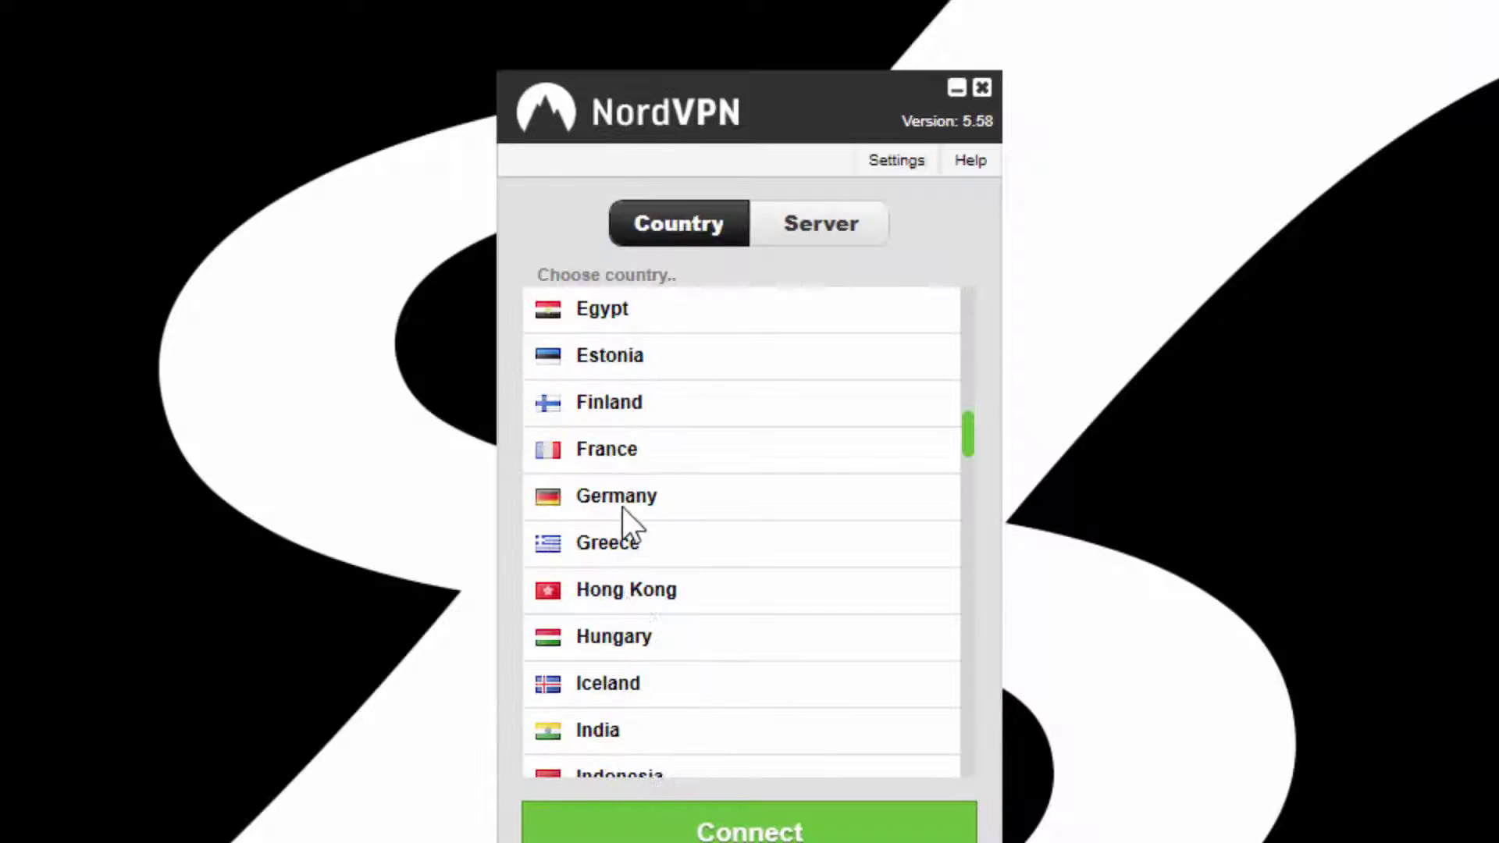
left_click(689, 826)
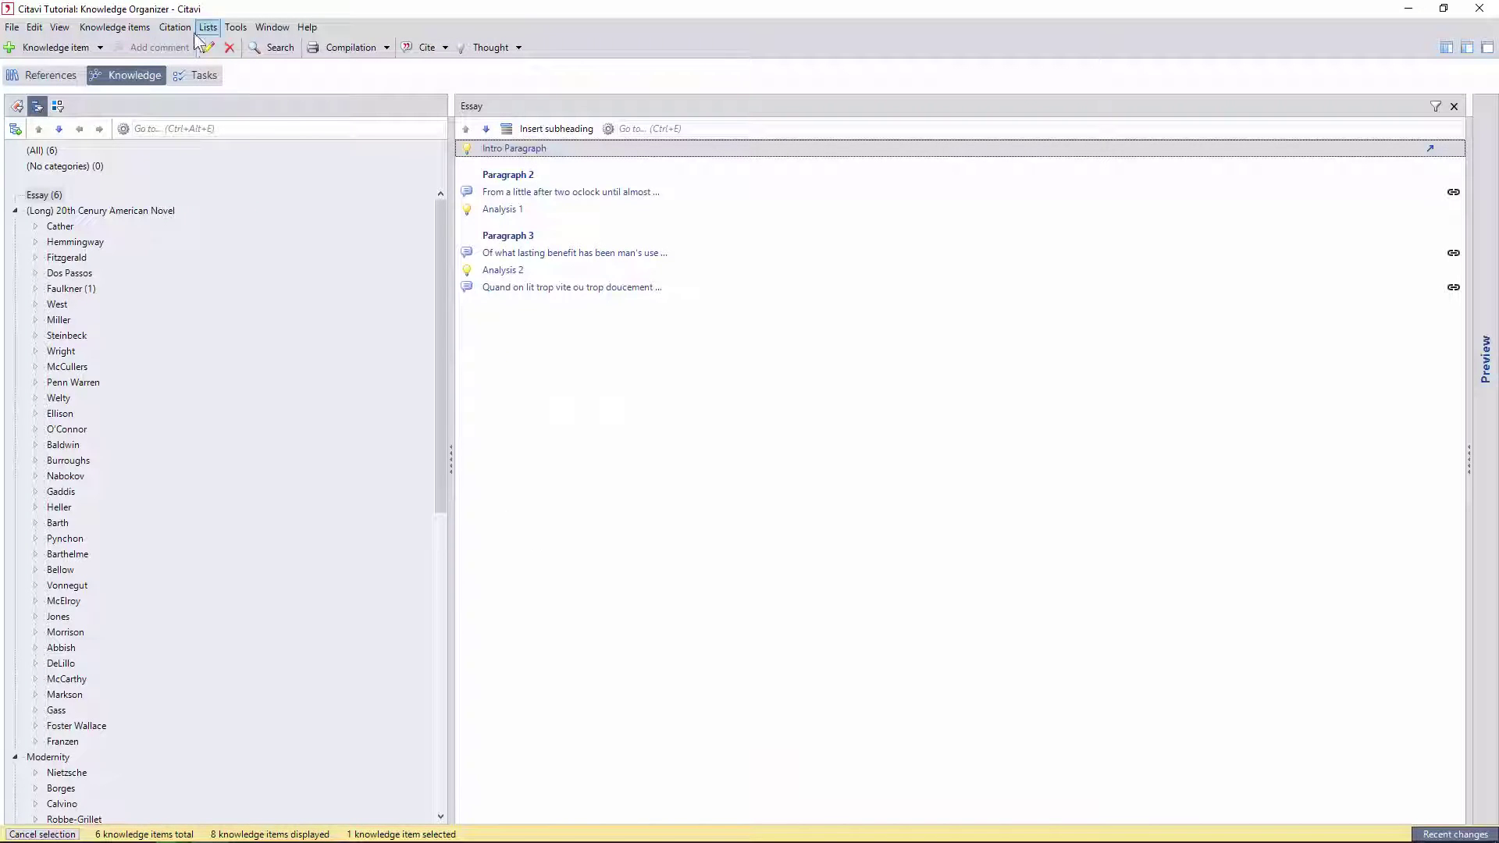
Open the Publication Assistant from the Citation menu and expand the Essay category
left_click(175, 26)
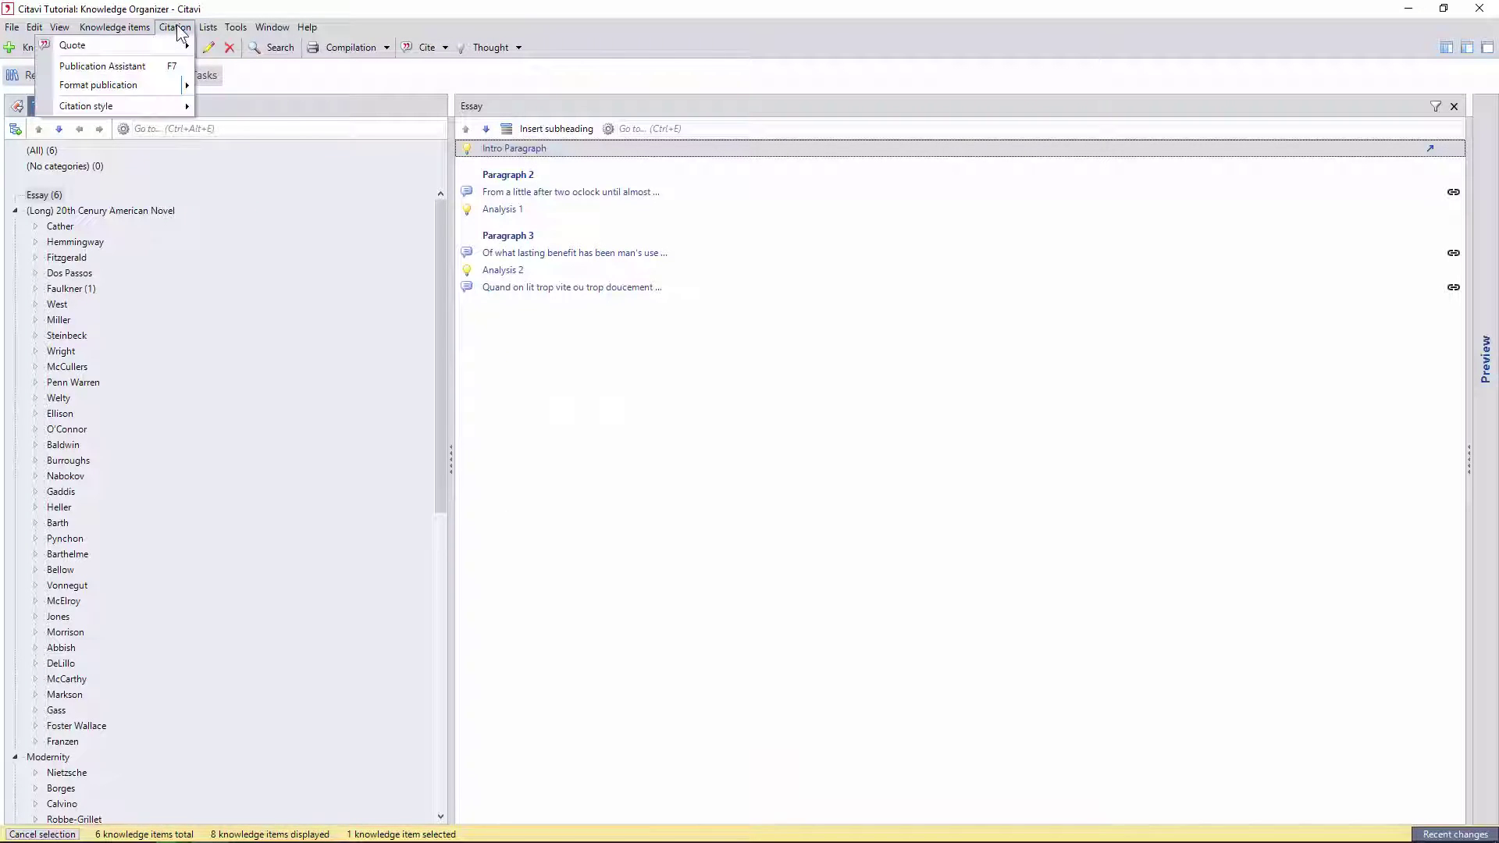
left_click(173, 66)
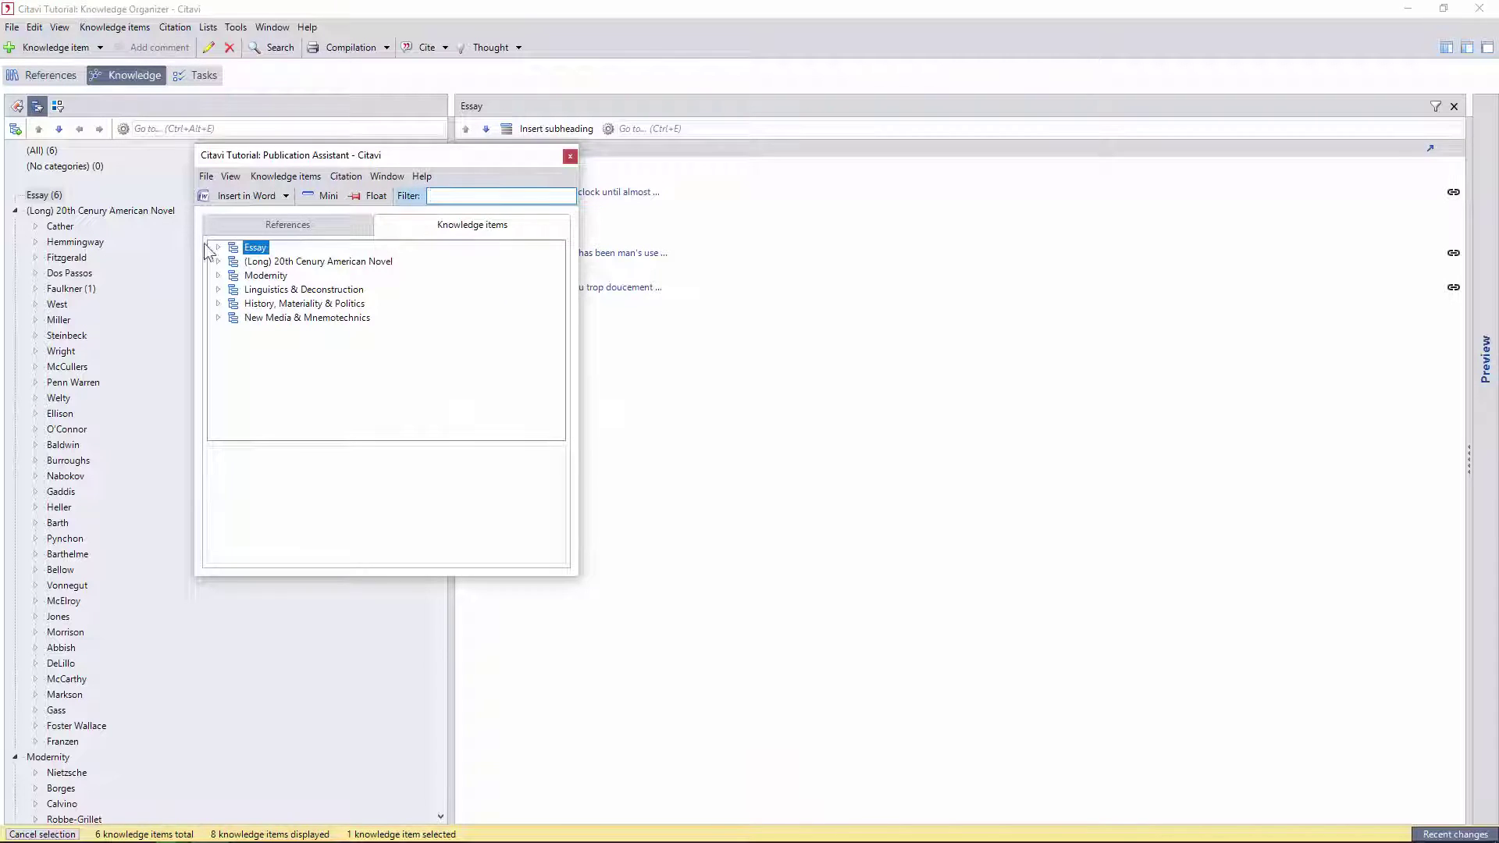
left_click(218, 248)
Review the References tab and Insert in Word options, then go back to Knowledge items
left_click(284, 226)
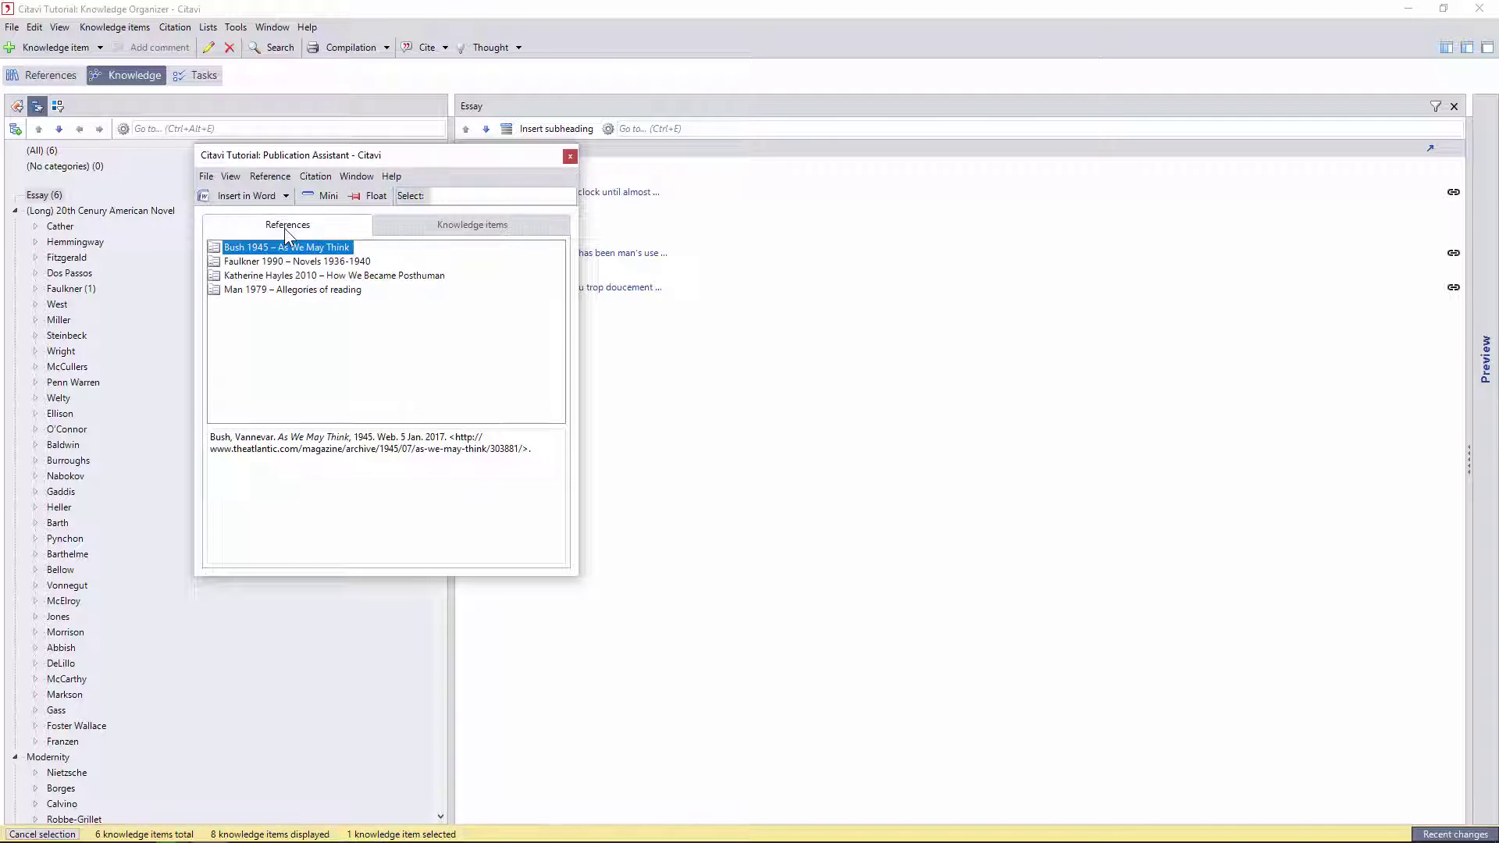
left_click(285, 196)
left_click(417, 226)
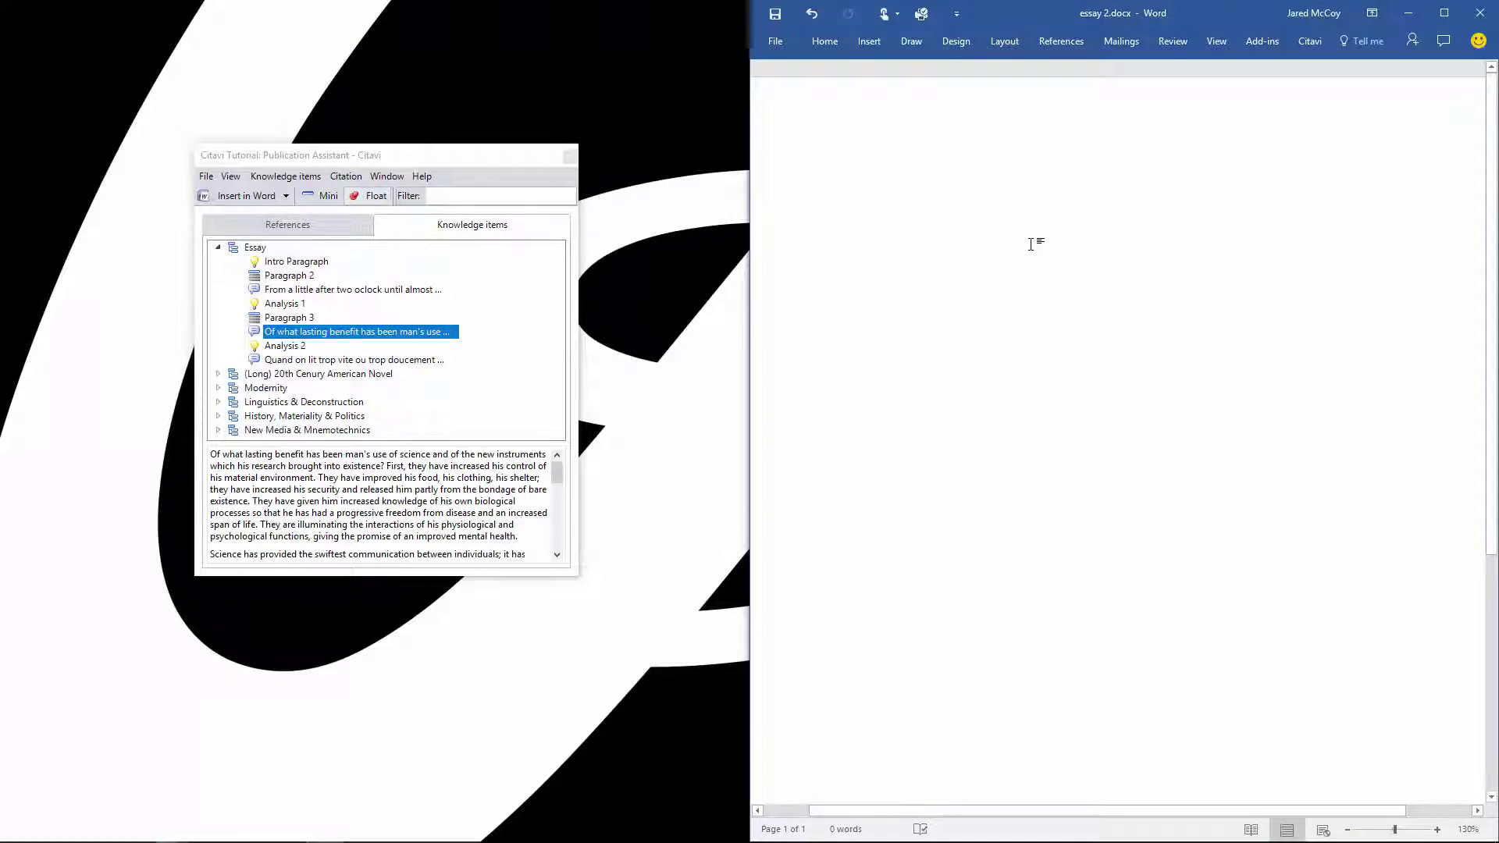
Send the 'Of what lasting benefit' quotation to Word and paste it into Notepad with Word Wrap on
key("ctrl+v")
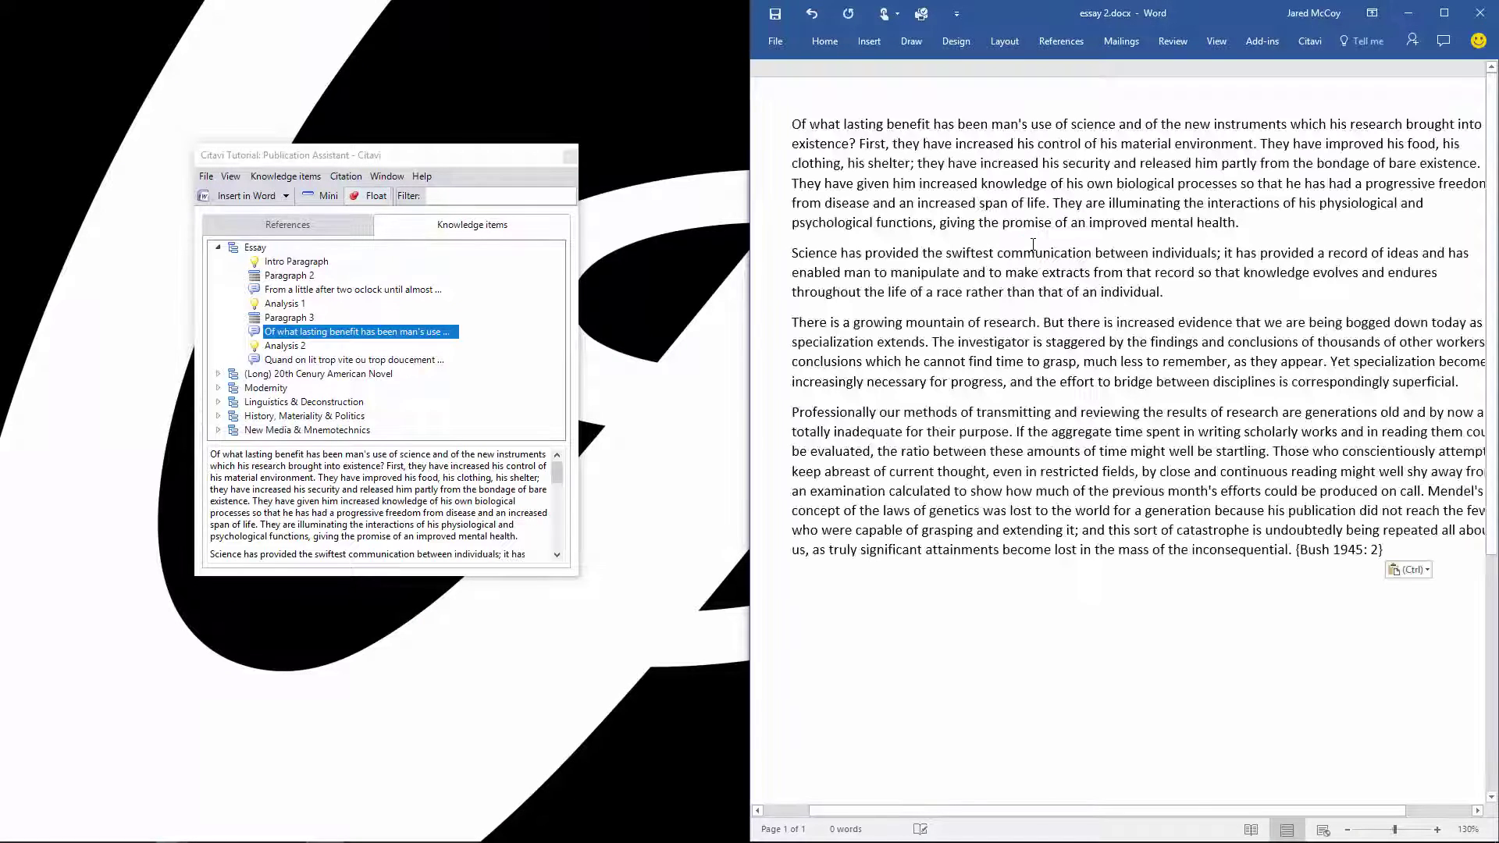
left_click(1409, 14)
key("ctrl+v")
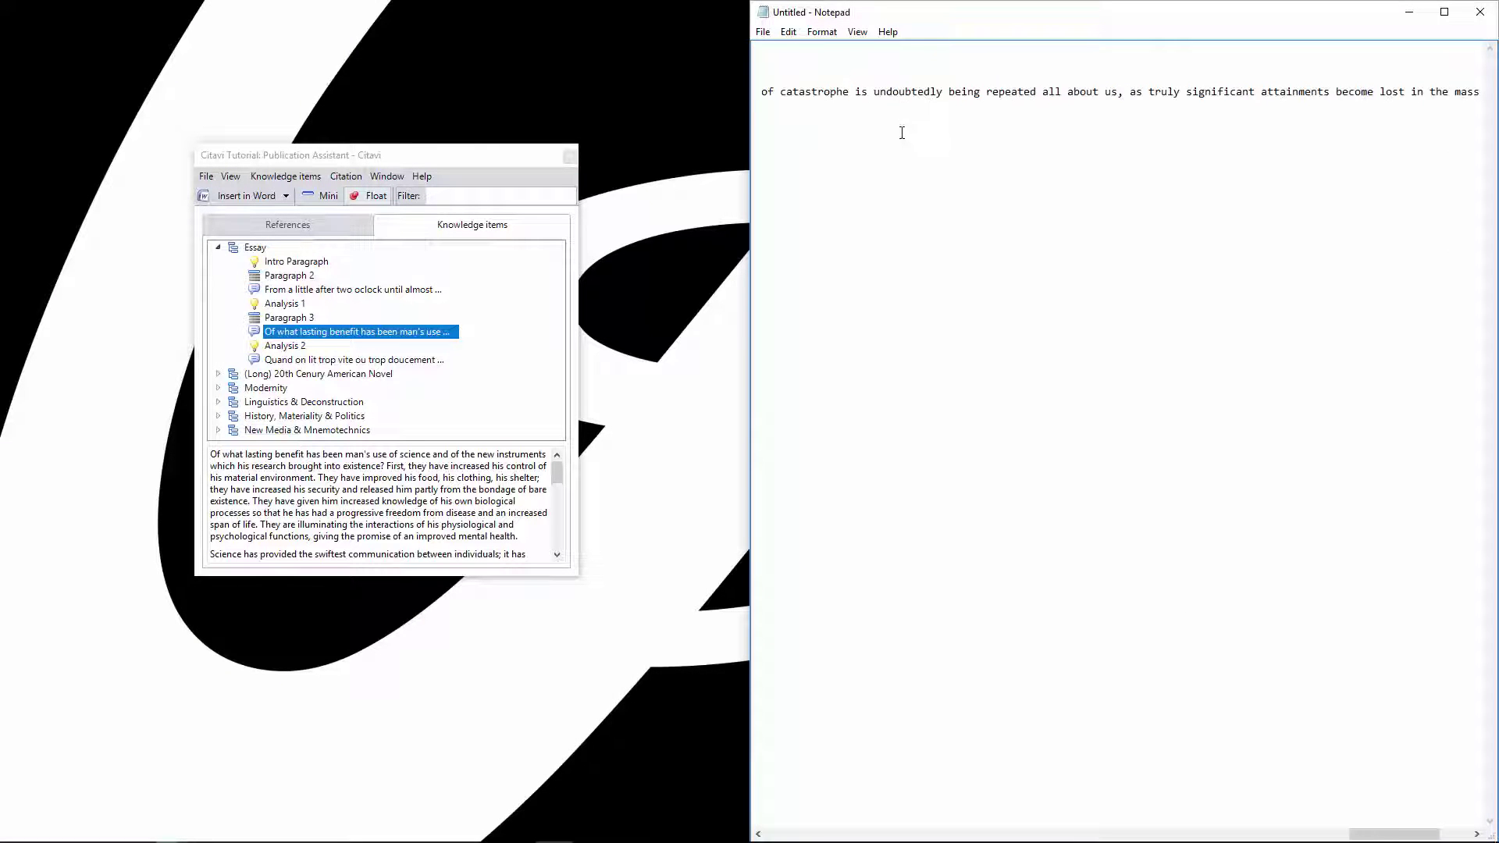
left_click(822, 31)
left_click(806, 46)
left_click(1408, 13)
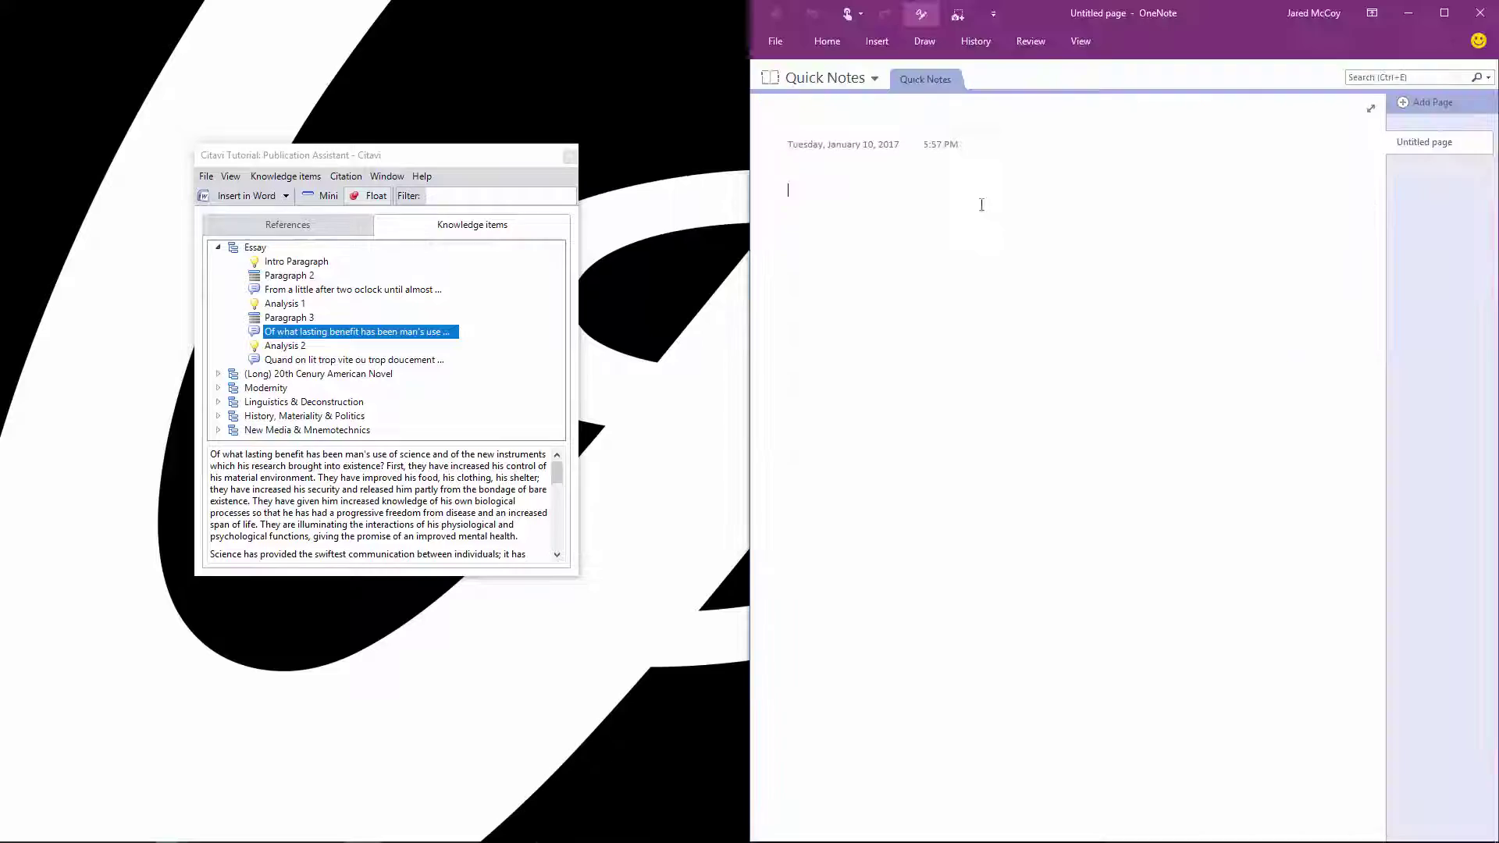
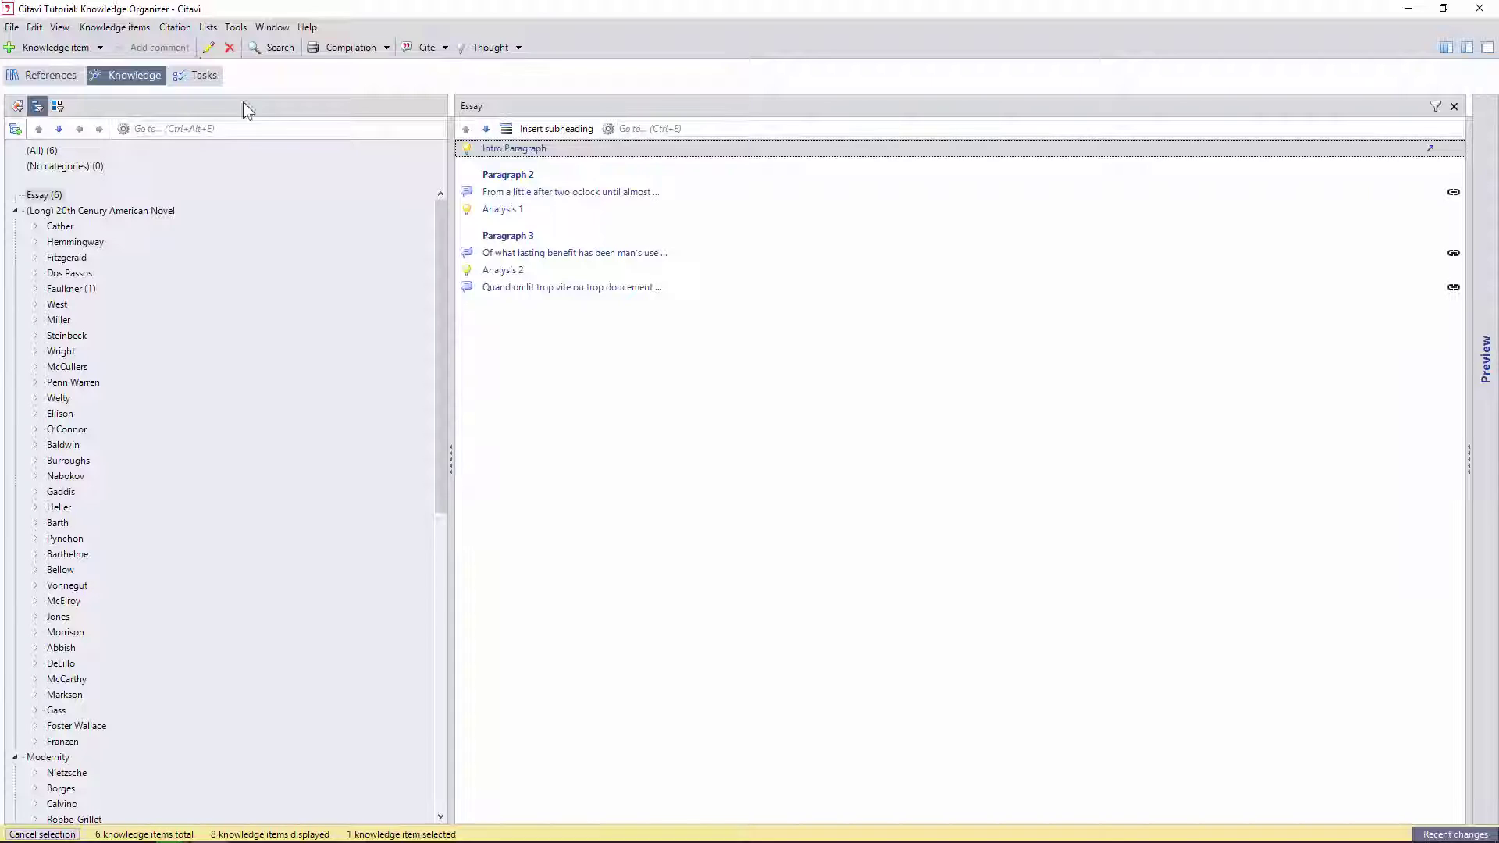
In the Publication Assistant, start Format publication for the essay .docx document
left_click(175, 27)
left_click(258, 86)
left_click(1409, 9)
left_click(346, 176)
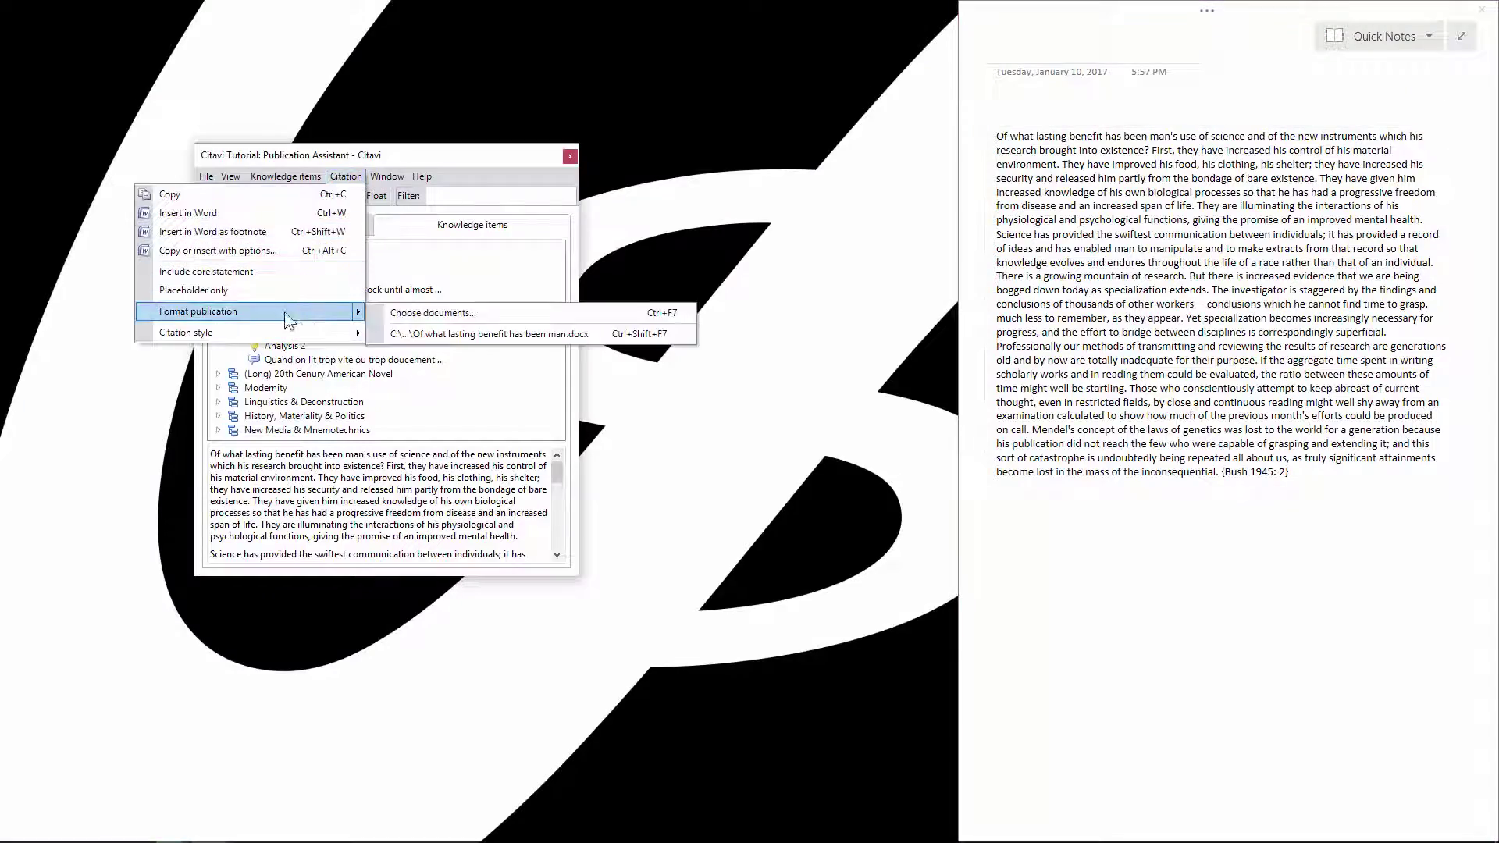
left_click(468, 329)
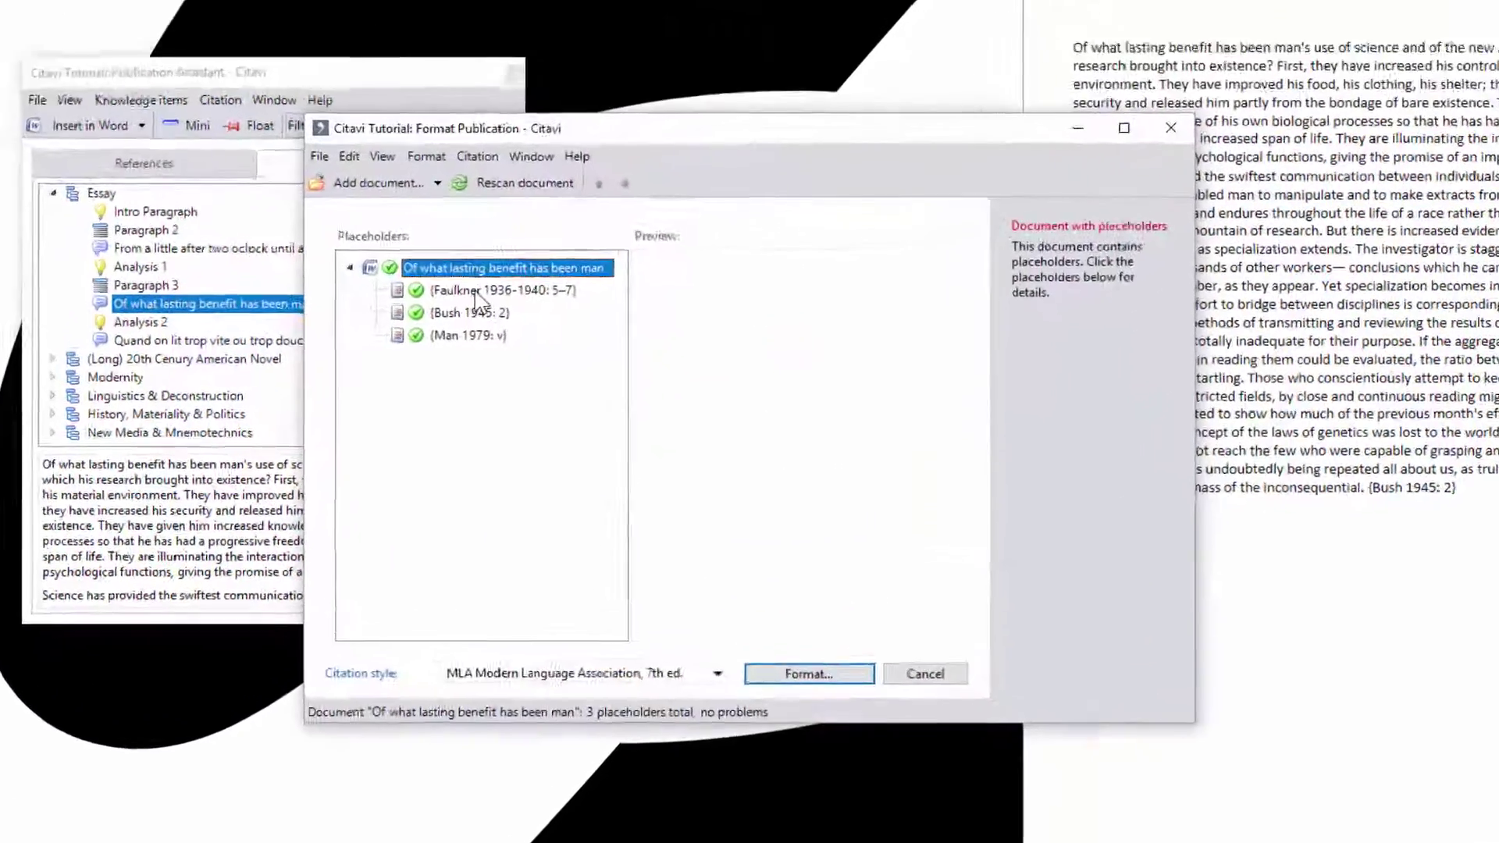
Preview the Faulkner, Bush 1945 and Man 1979 placeholders, keeping MLA 7th ed. as citation style
left_click(541, 321)
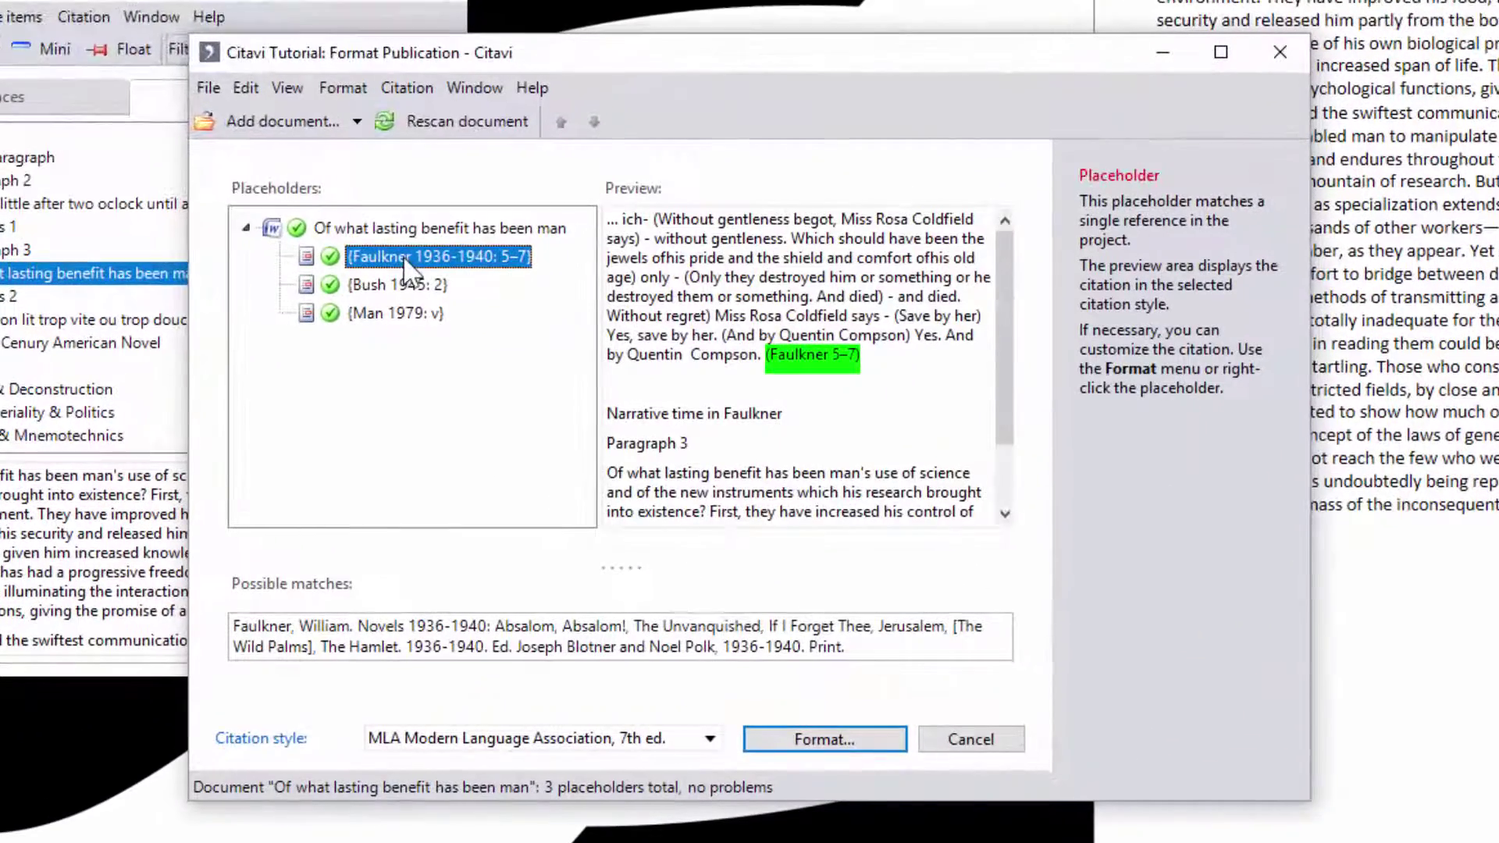
left_click(537, 339)
left_click(404, 308)
right_click(404, 309)
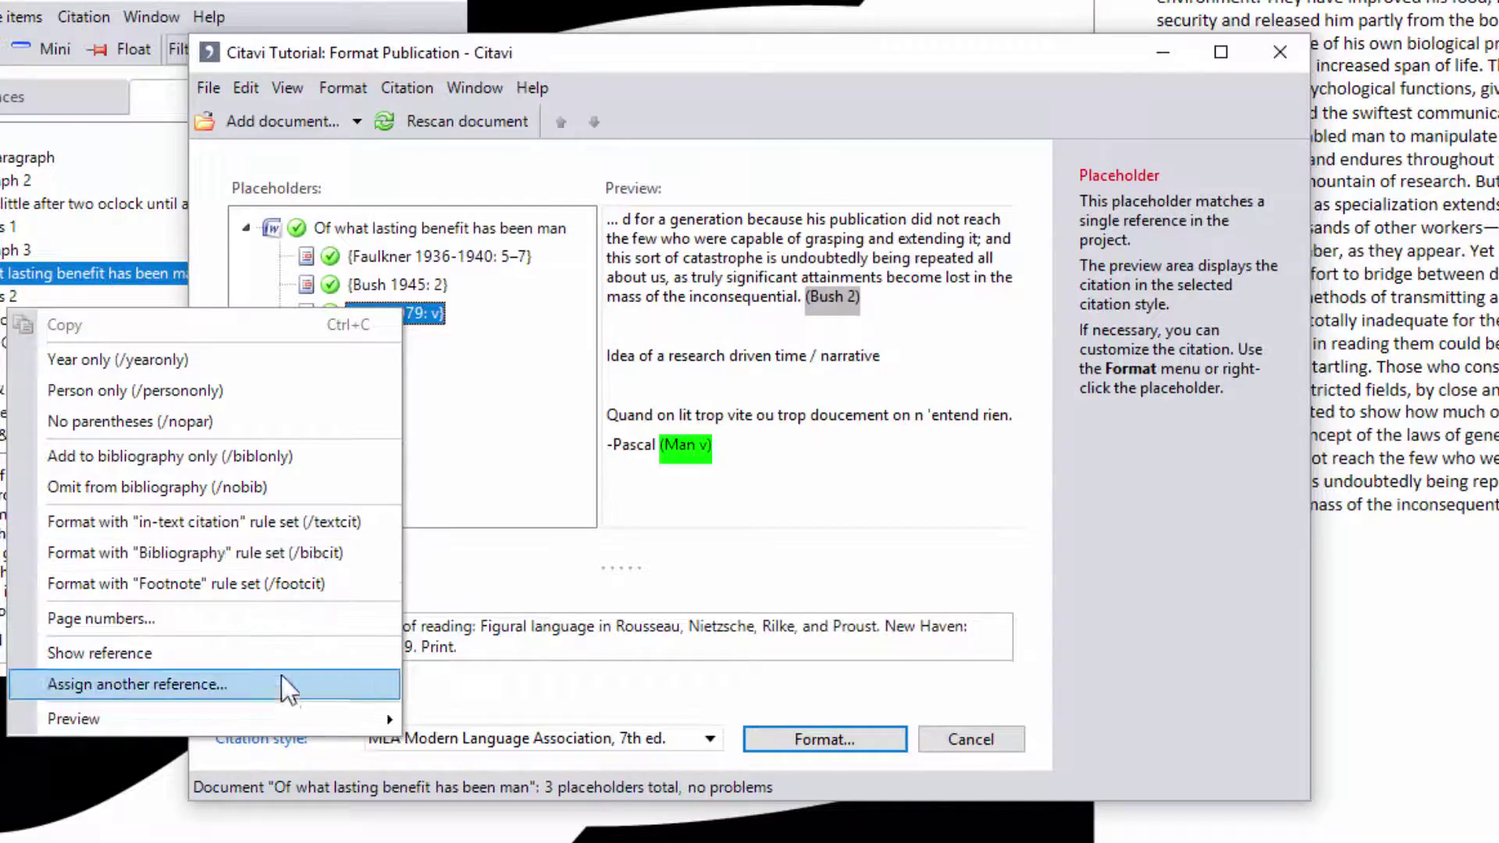
left_click(516, 555)
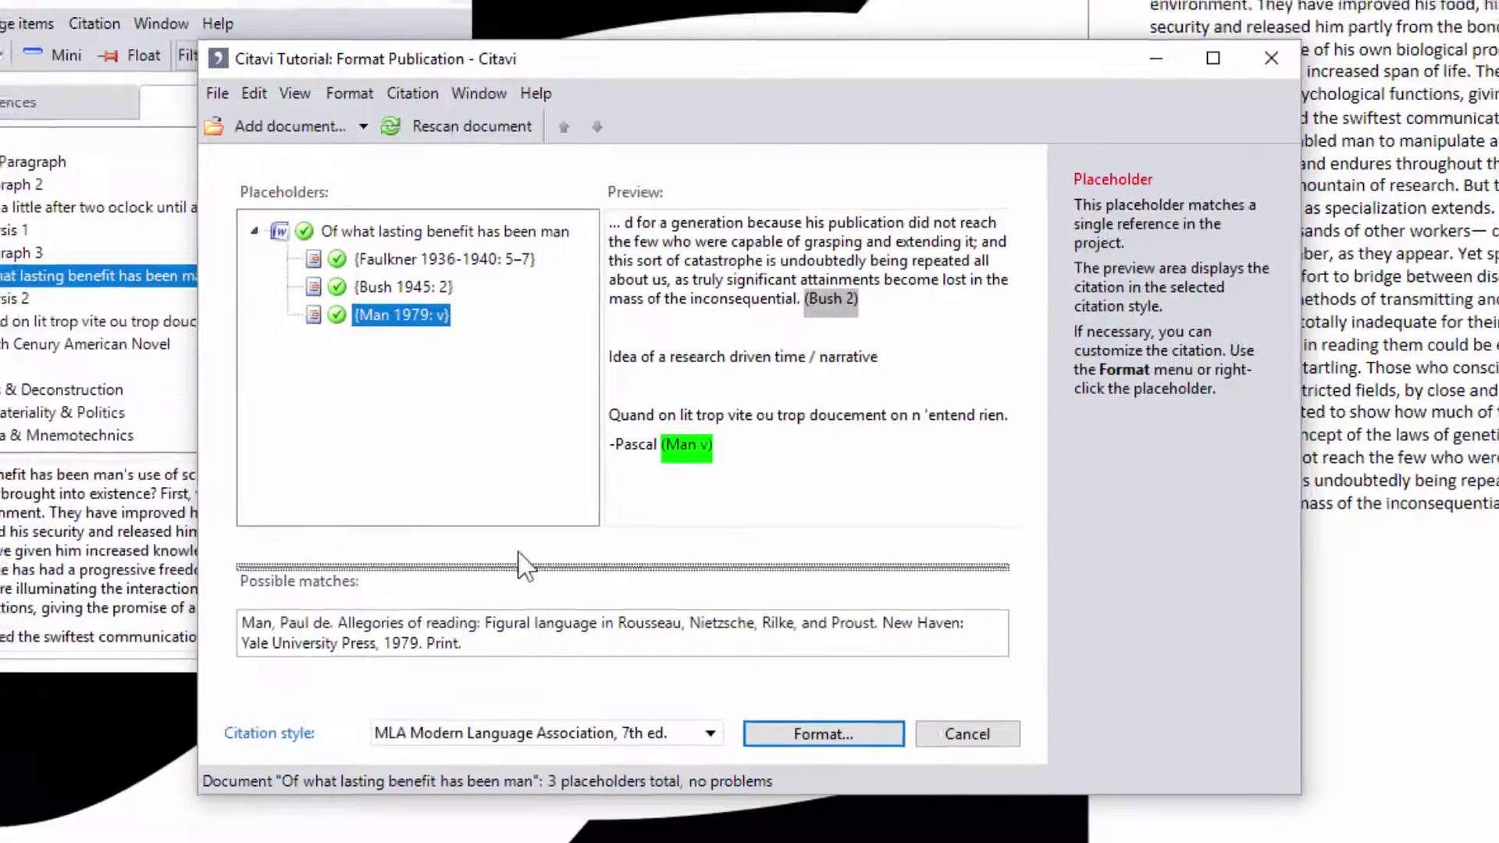
left_click(624, 733)
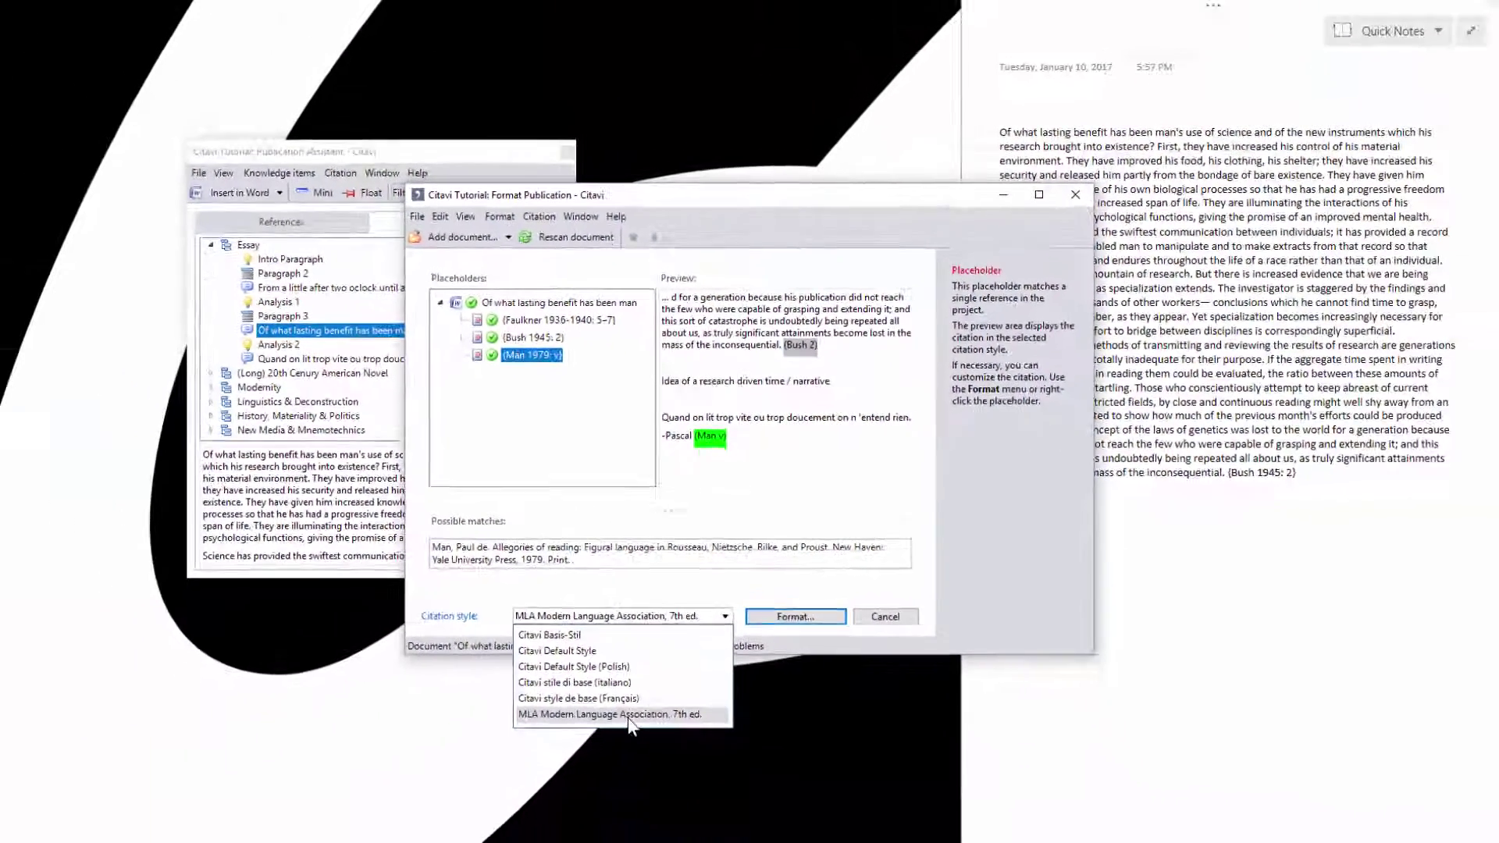
left_click(650, 712)
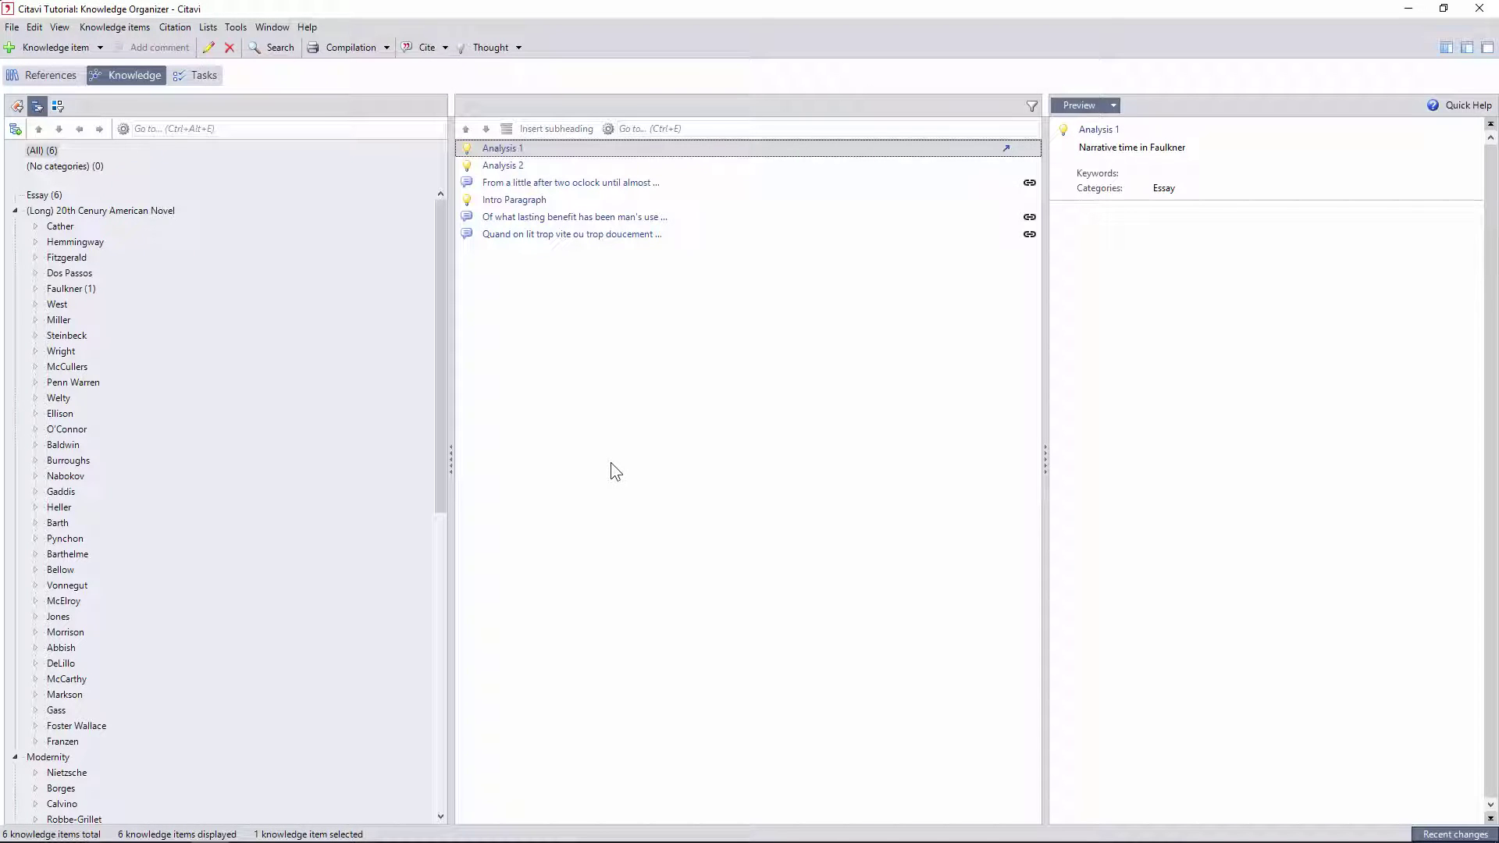
Select all six Essay knowledge items with Ctrl+A
key("ctrl+a")
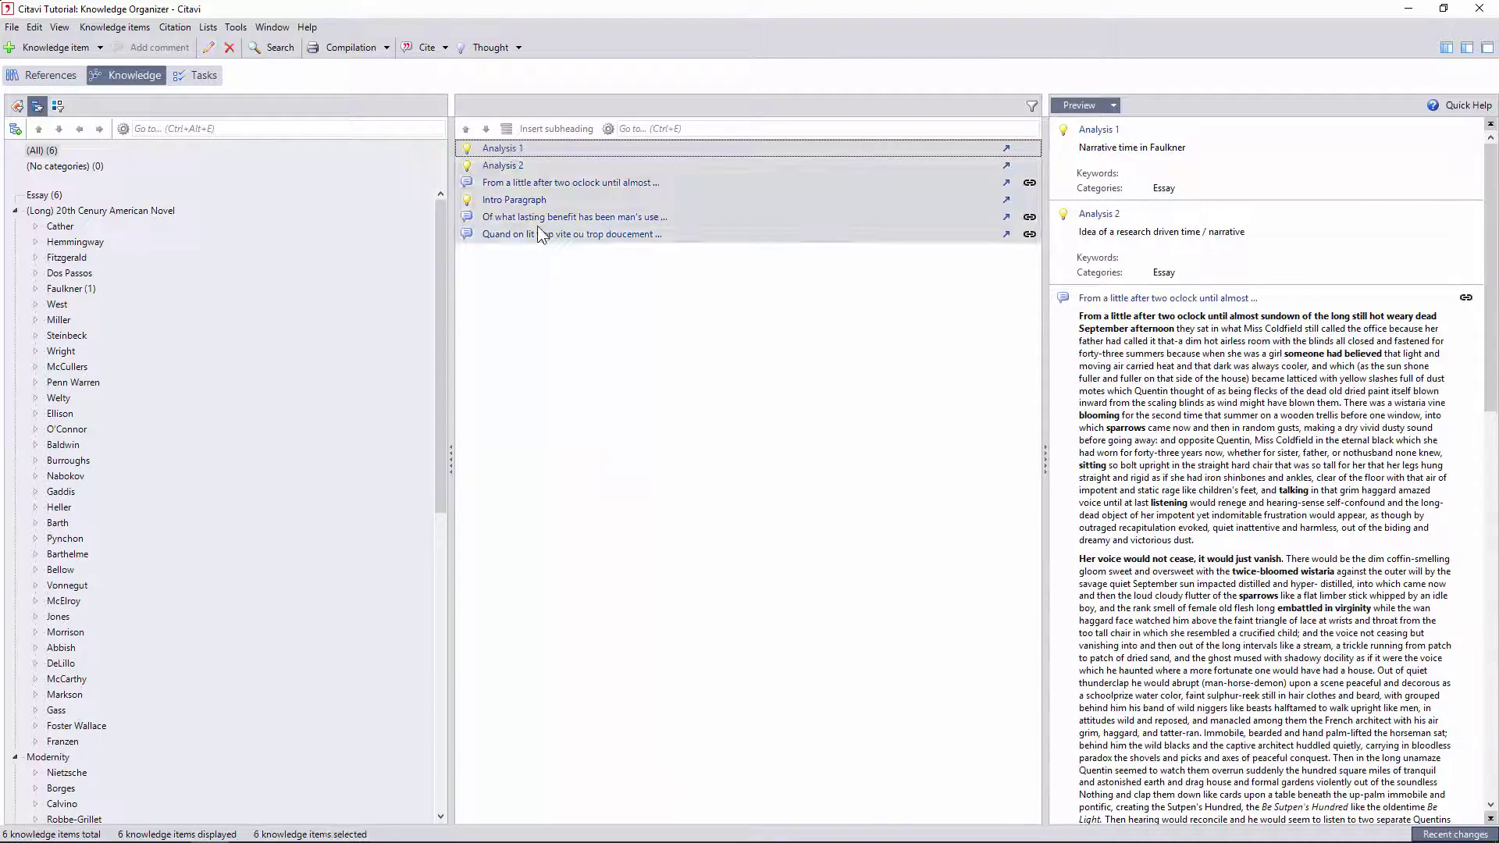
scroll(1229, 238, "down", 10)
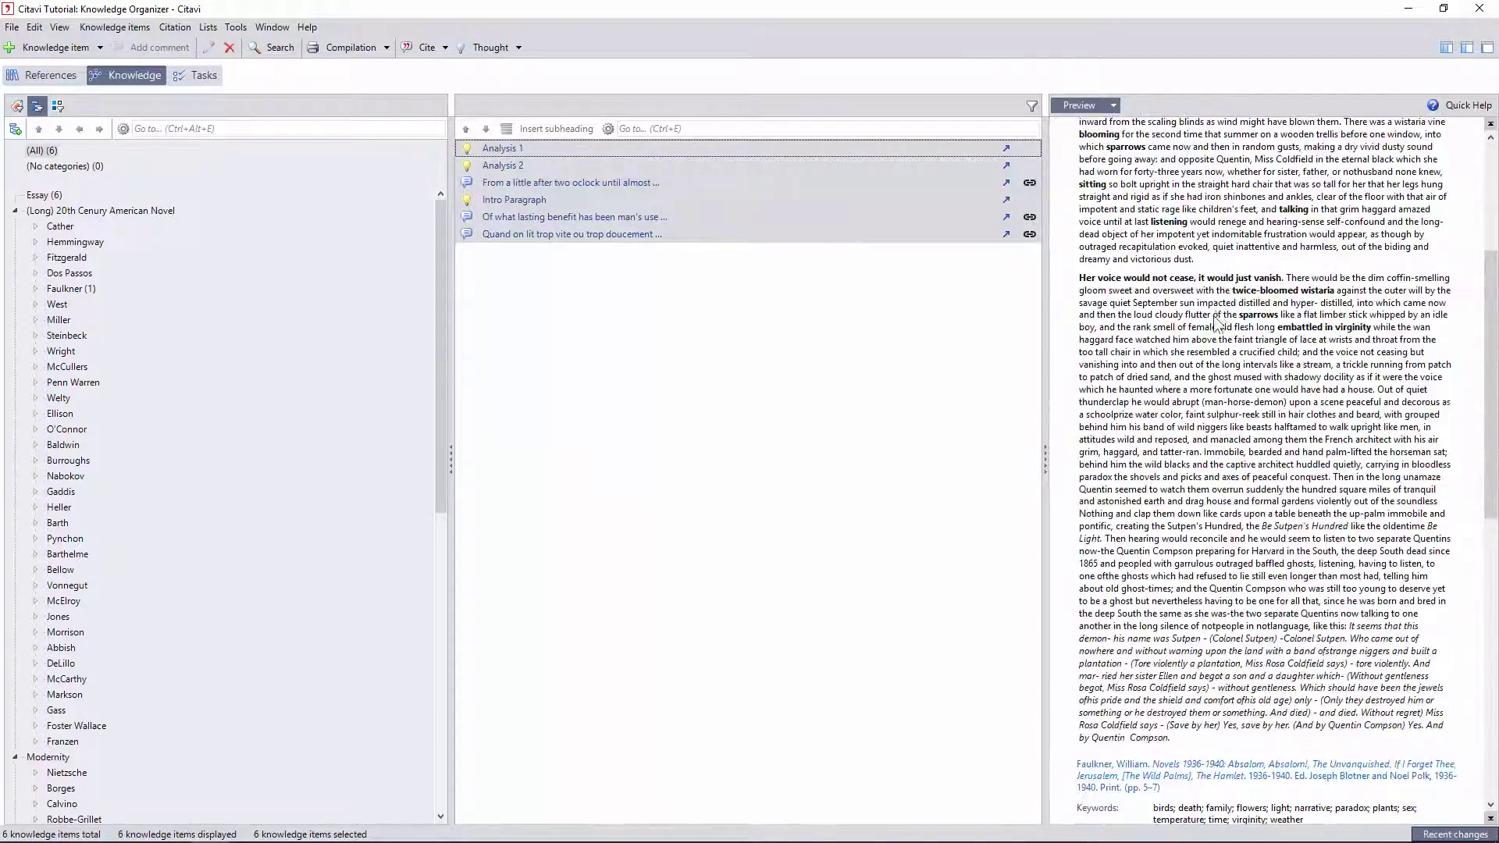
scroll(1201, 383, "up", 8)
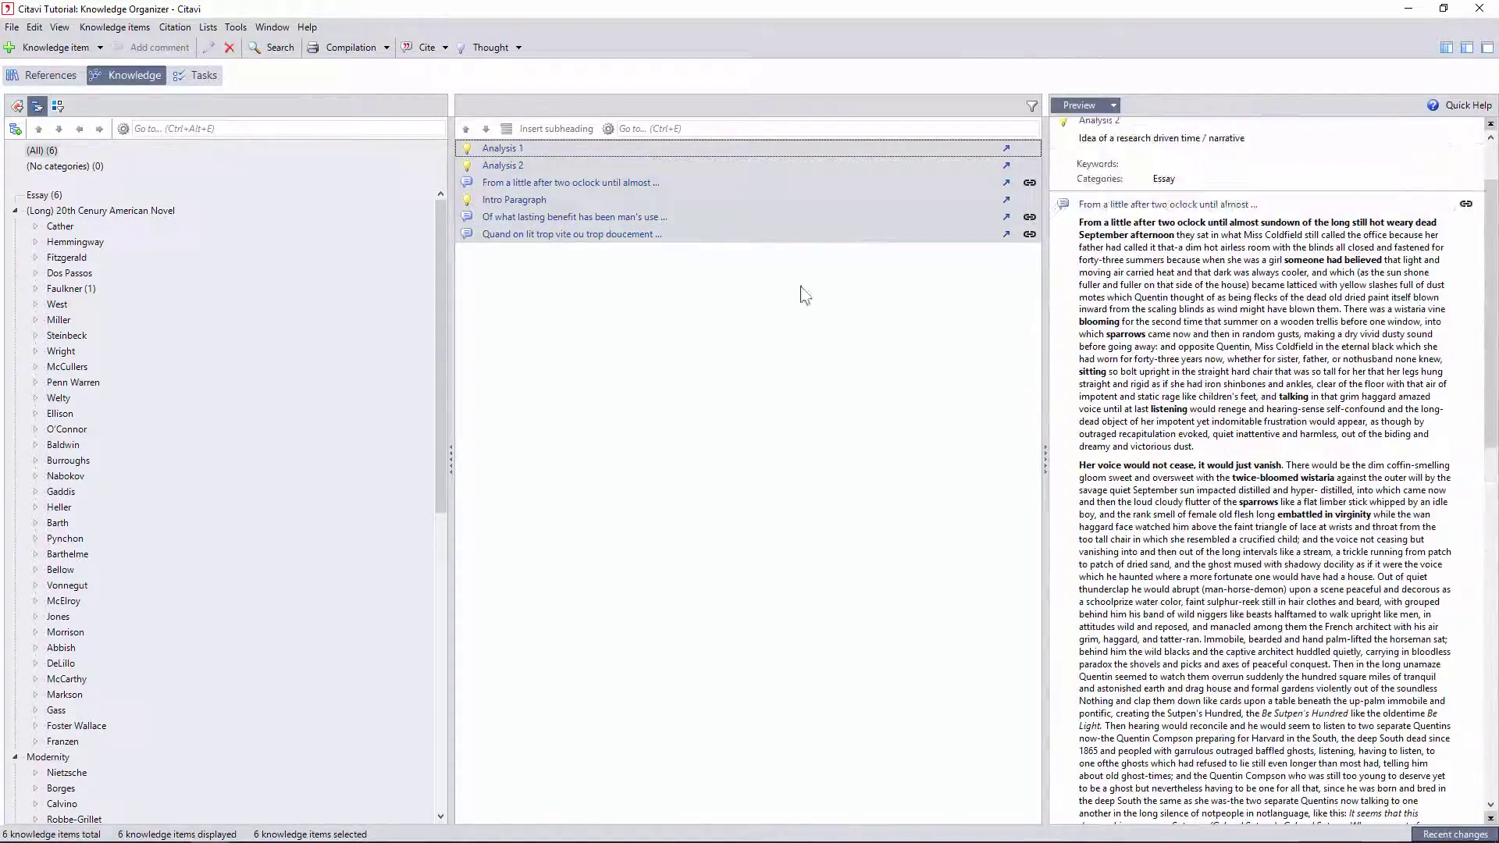
Pick Dos Passos, two Quentin & Shreve categories and Language for the items, then cancel
right_click(645, 209)
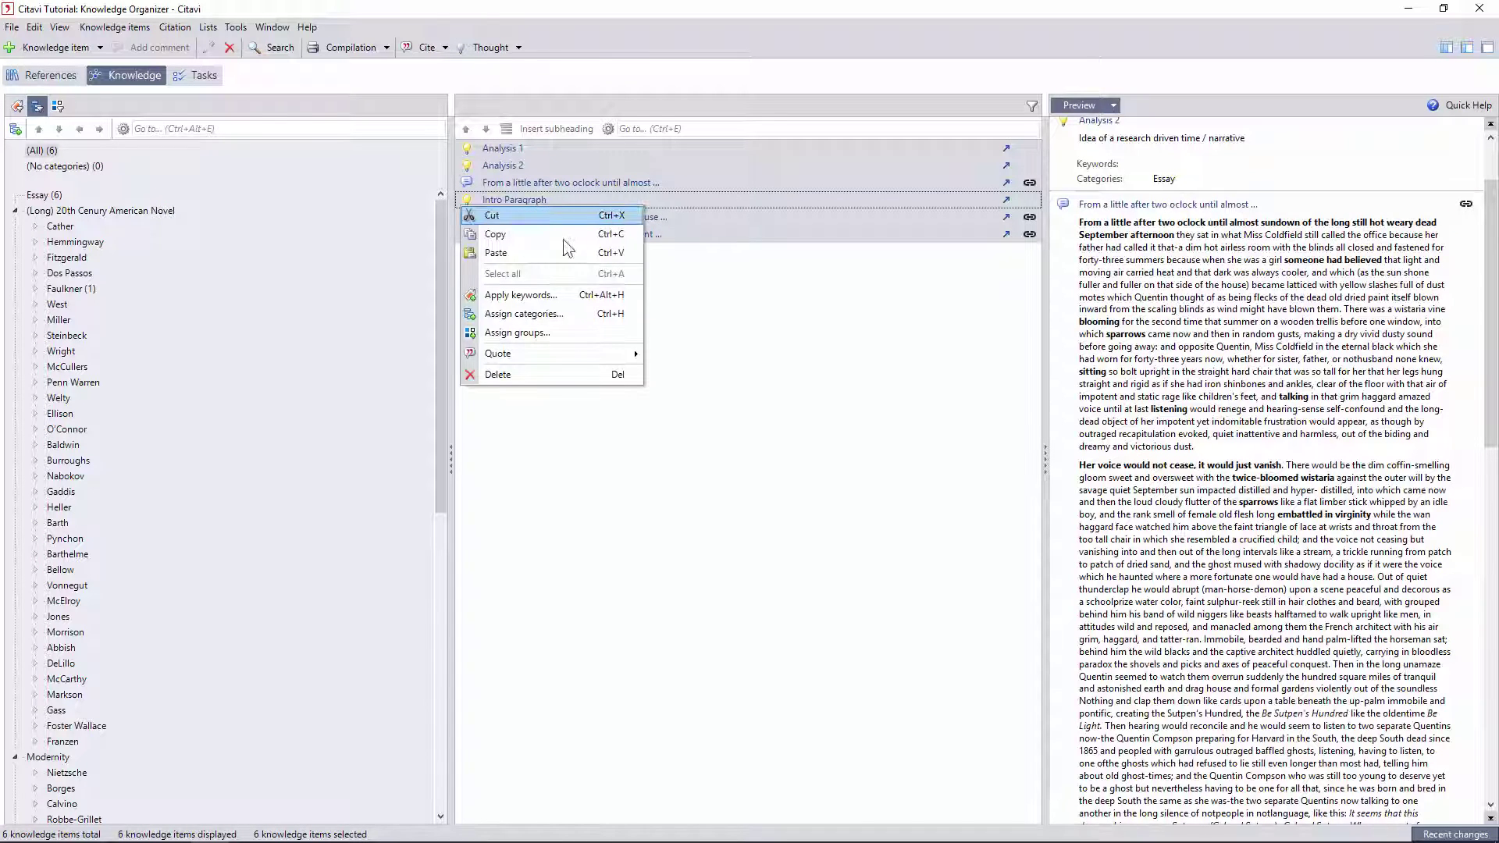
left_click(524, 315)
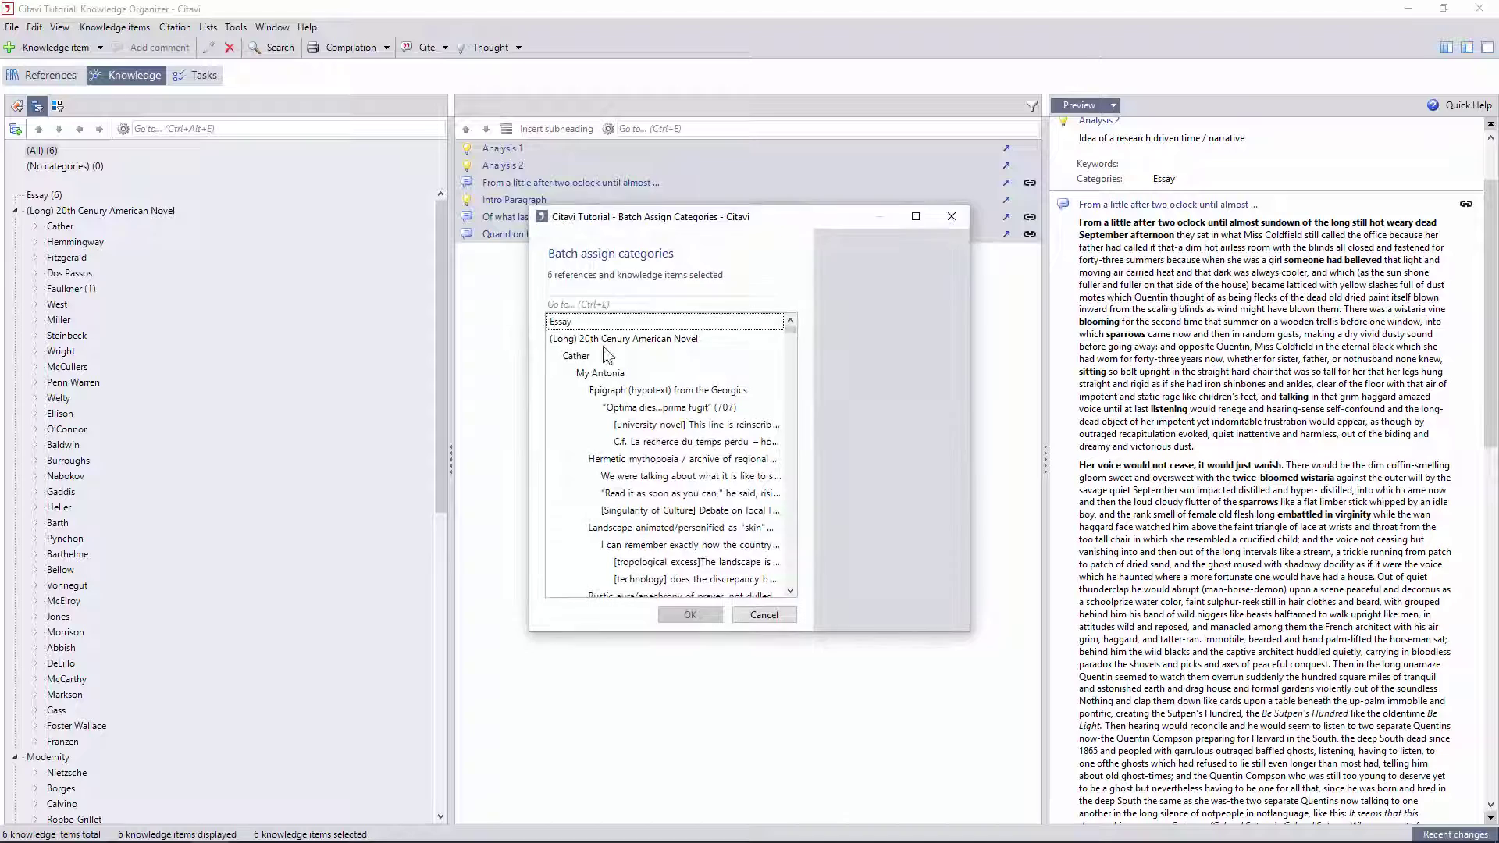
scroll(645, 375, "down", 10)
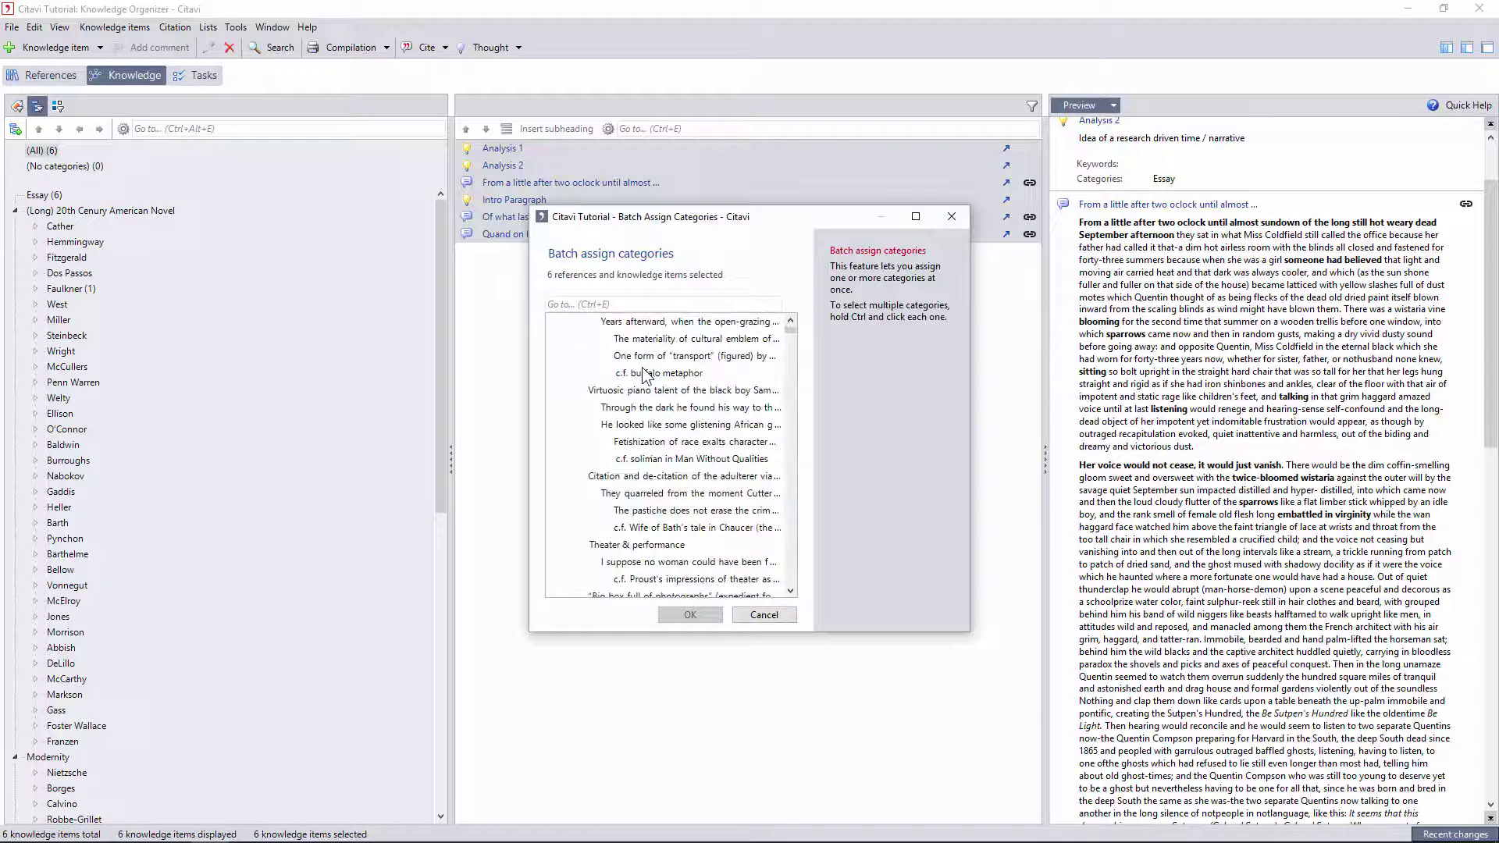
scroll(645, 375, "down", 10)
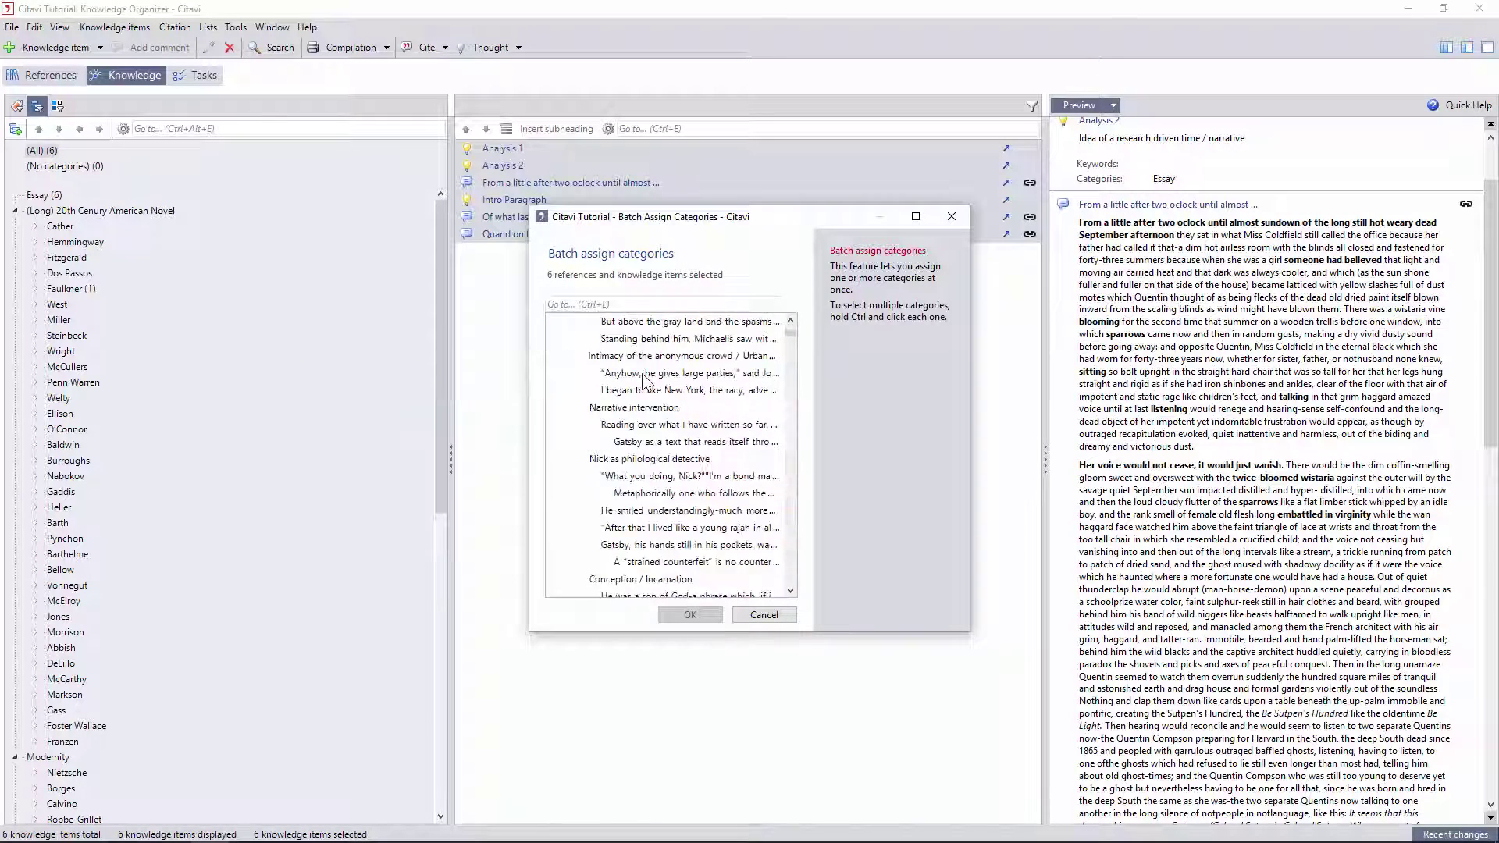
scroll(645, 379, "down", 2)
left_click(592, 358)
scroll(617, 374, "down", 8)
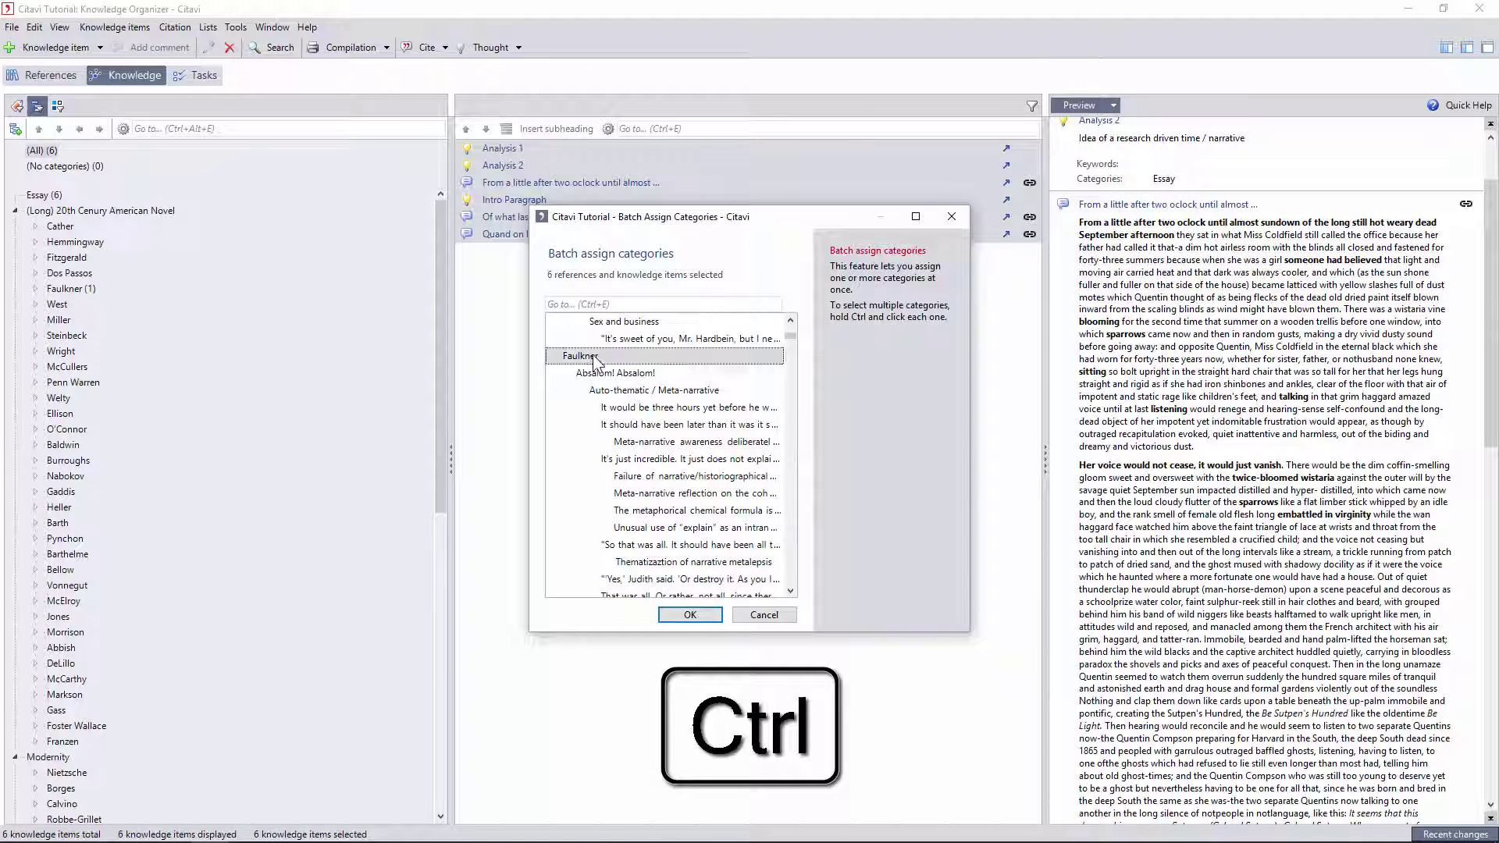
scroll(628, 394, "down", 5)
left_click(651, 392, "ctrl")
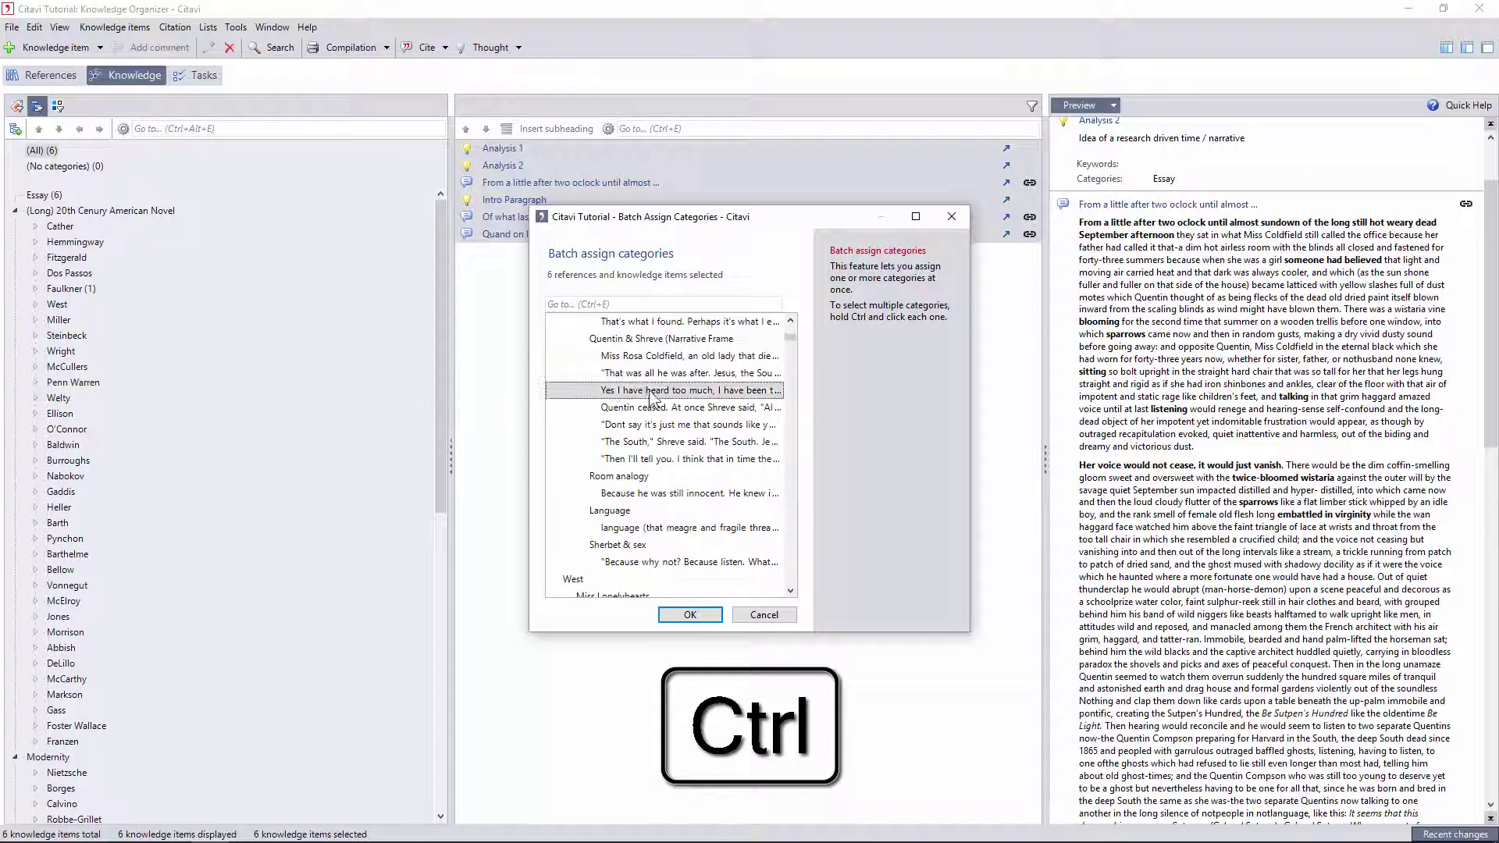
left_click(655, 442, "ctrl")
left_click(624, 512, "ctrl")
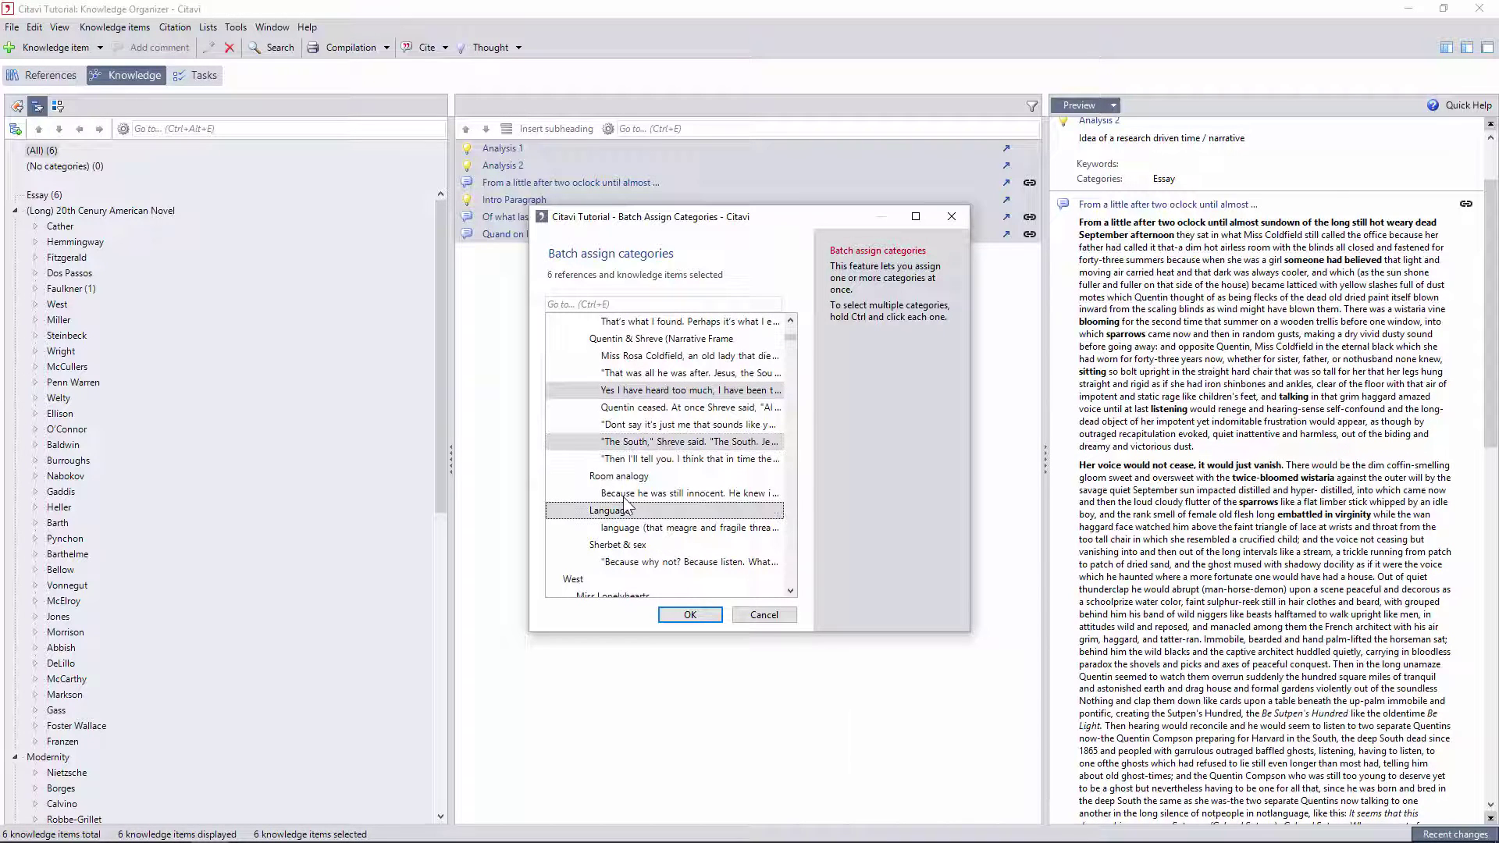
left_click(770, 621)
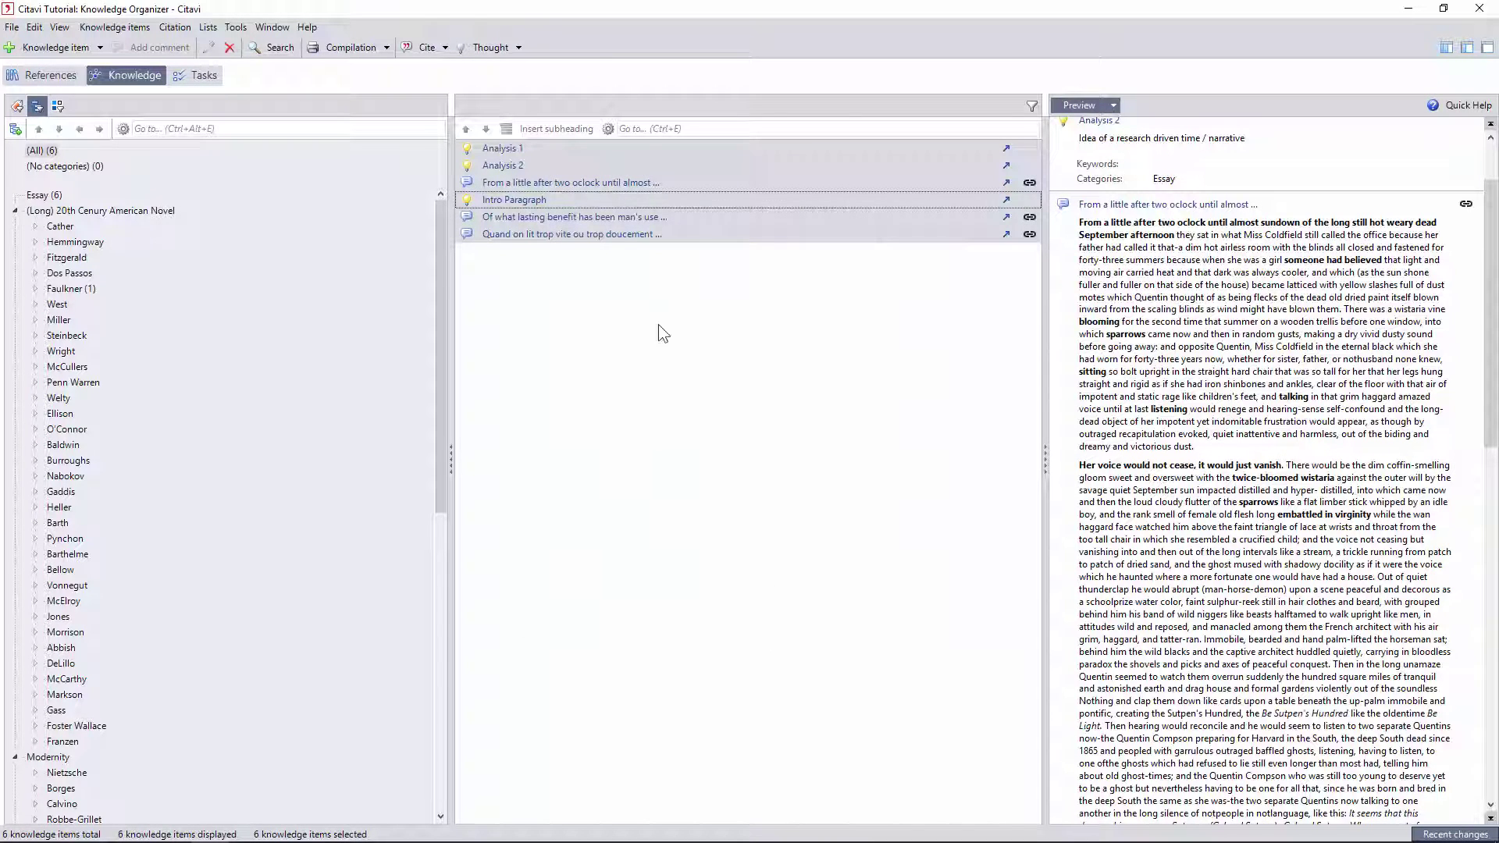
right_click(612, 227)
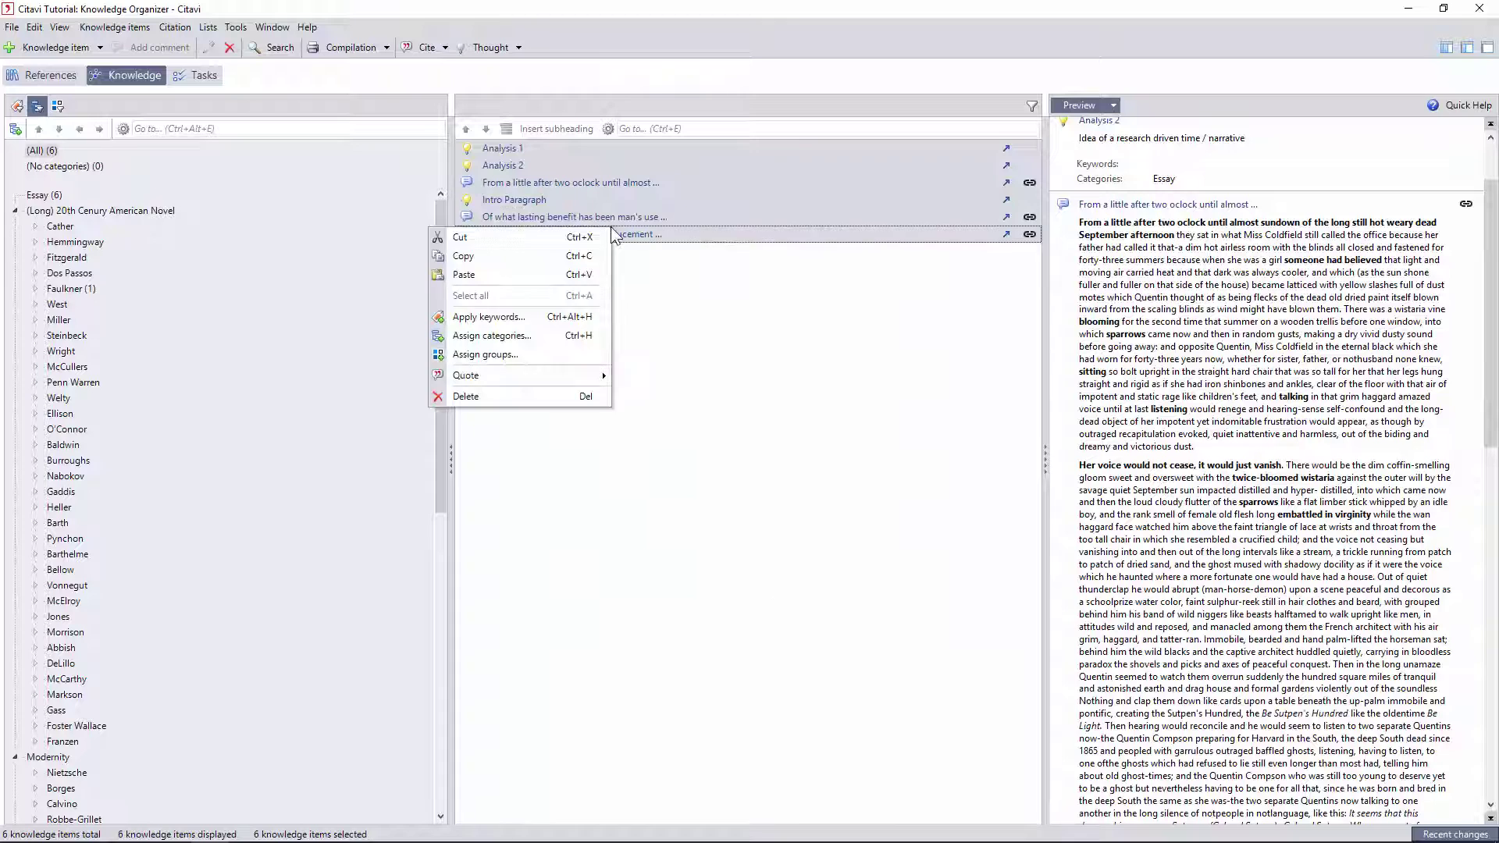
left_click(489, 316)
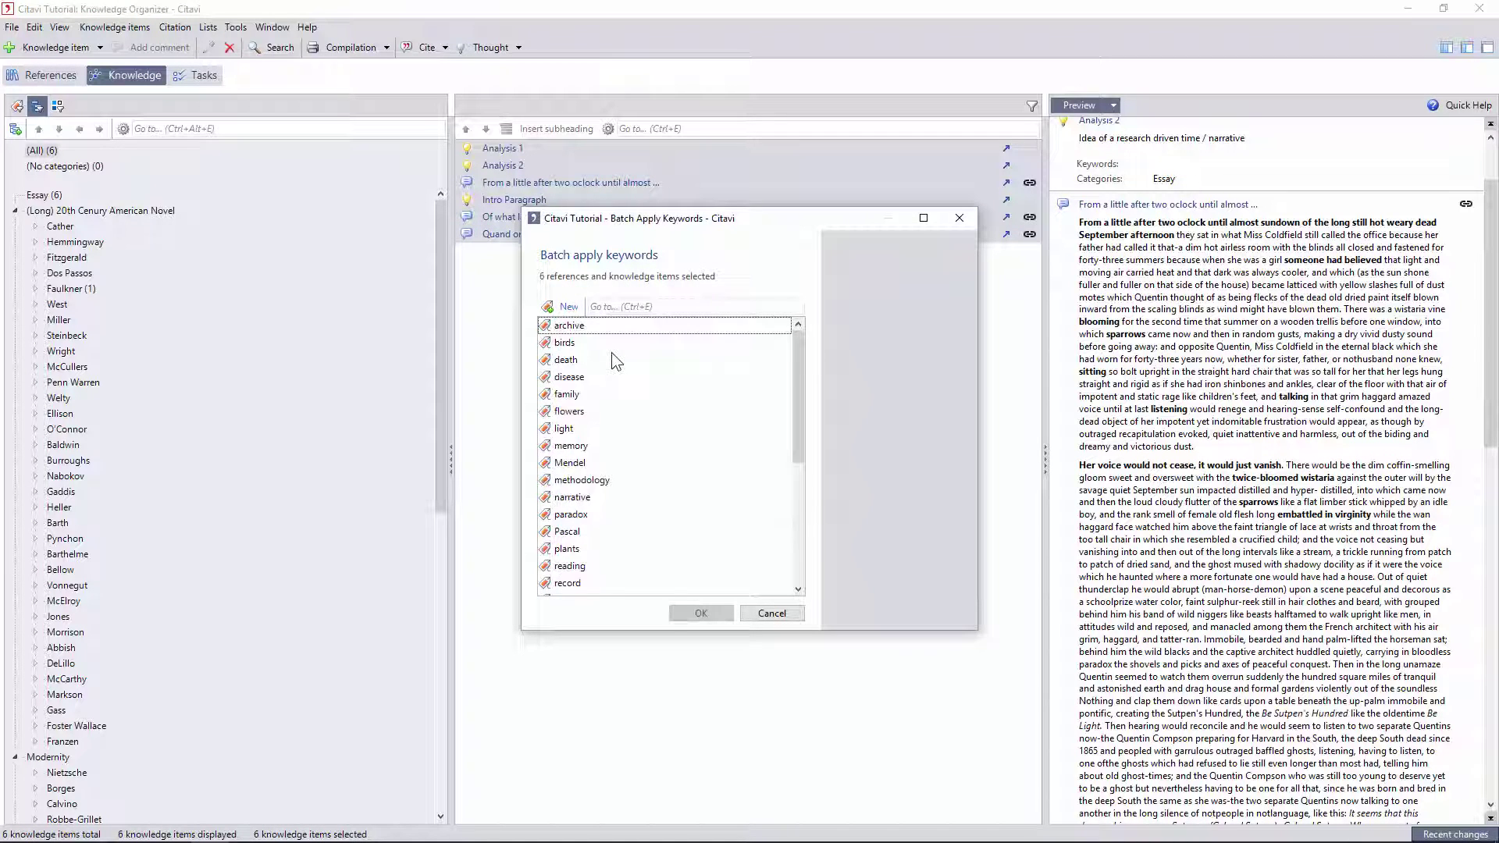
scroll(611, 358, "down", 1)
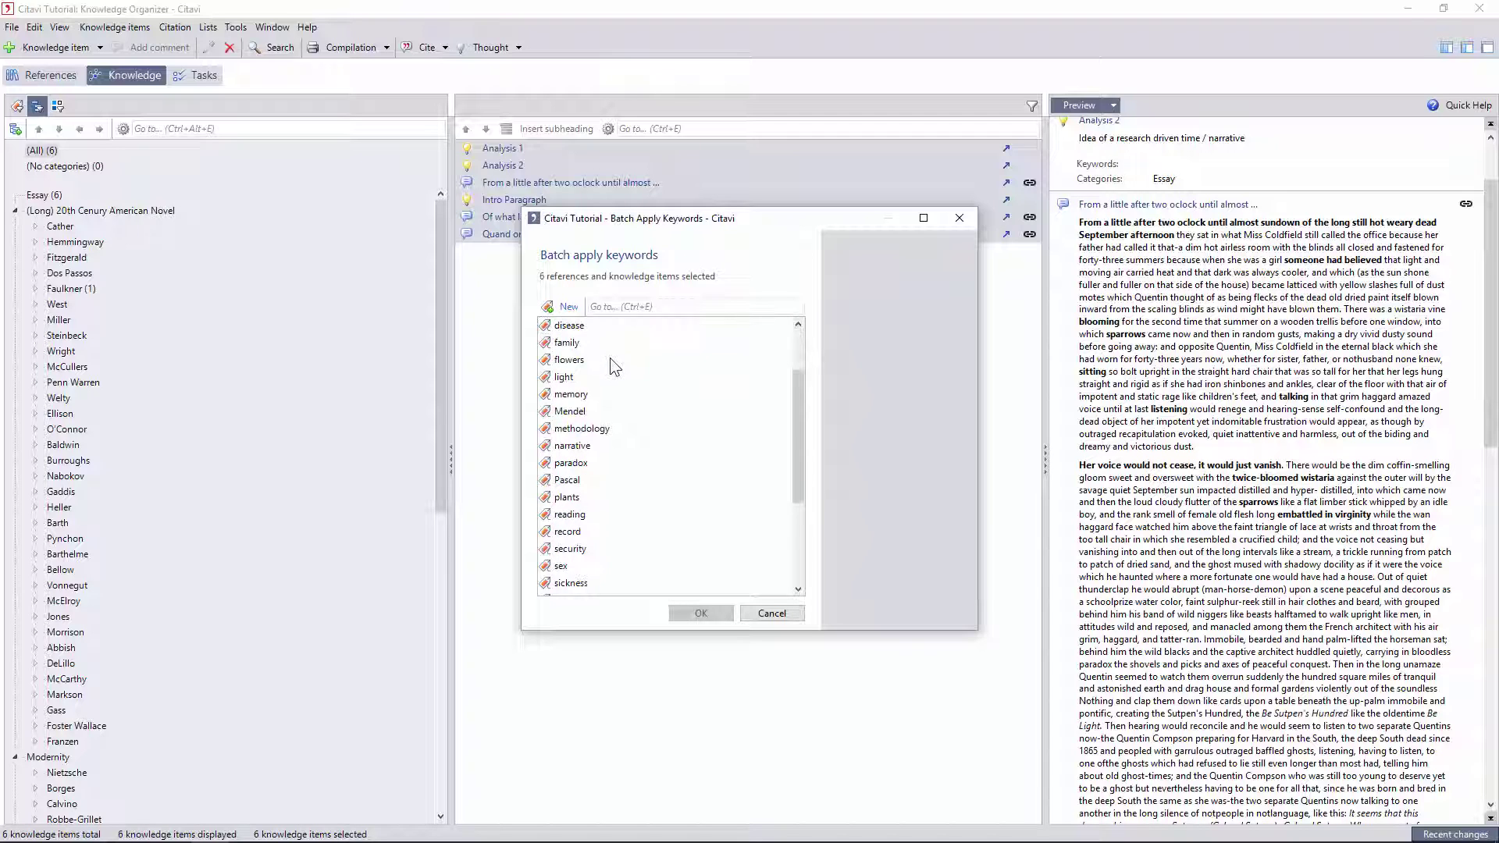
left_click(575, 394)
scroll(599, 448, "down", 1)
left_click(579, 428, "ctrl")
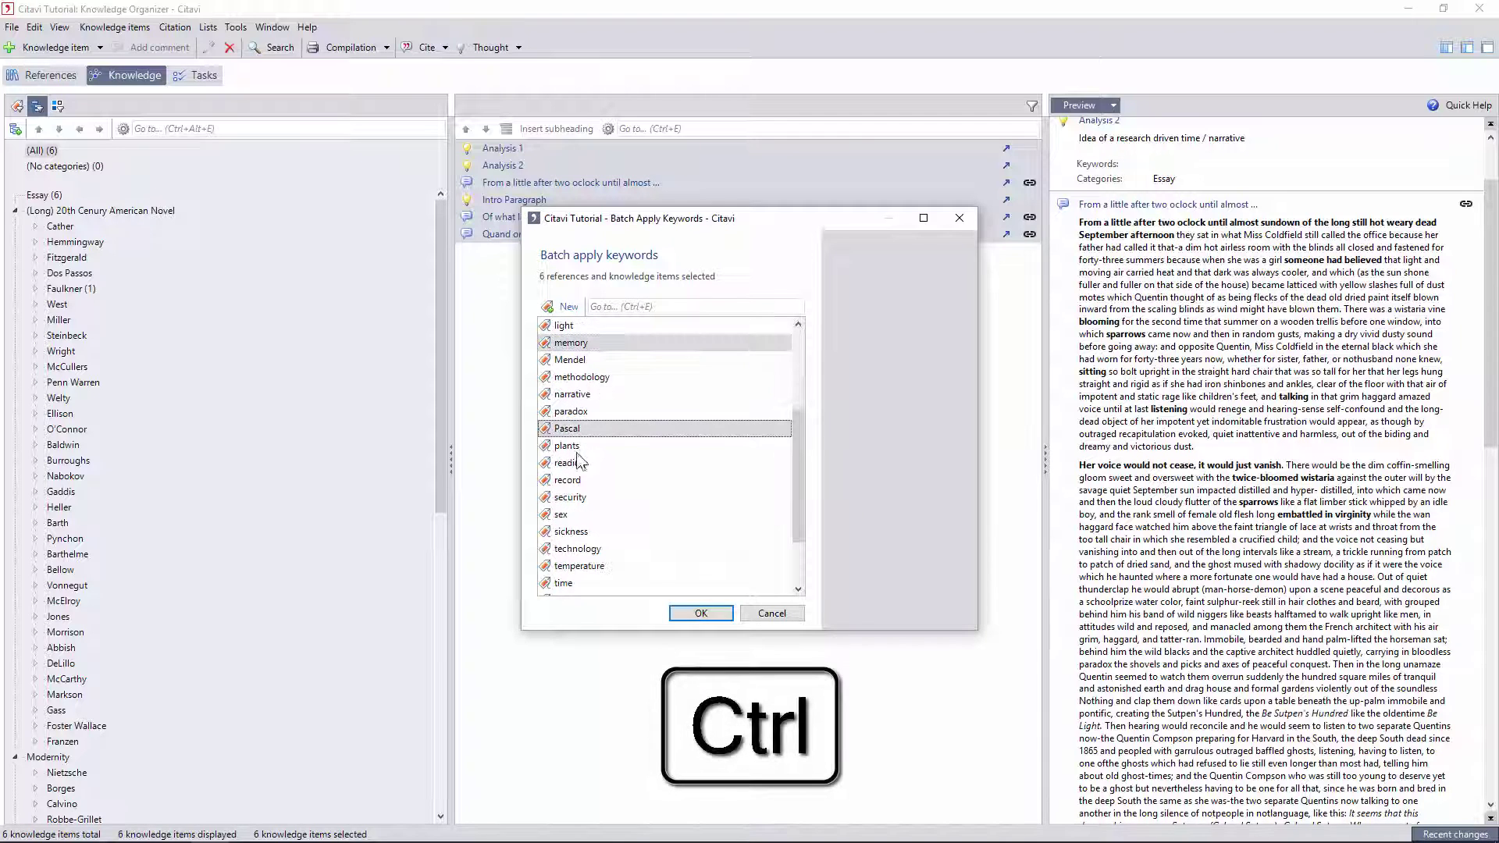
left_click(576, 497, "ctrl")
left_click(583, 567, "ctrl")
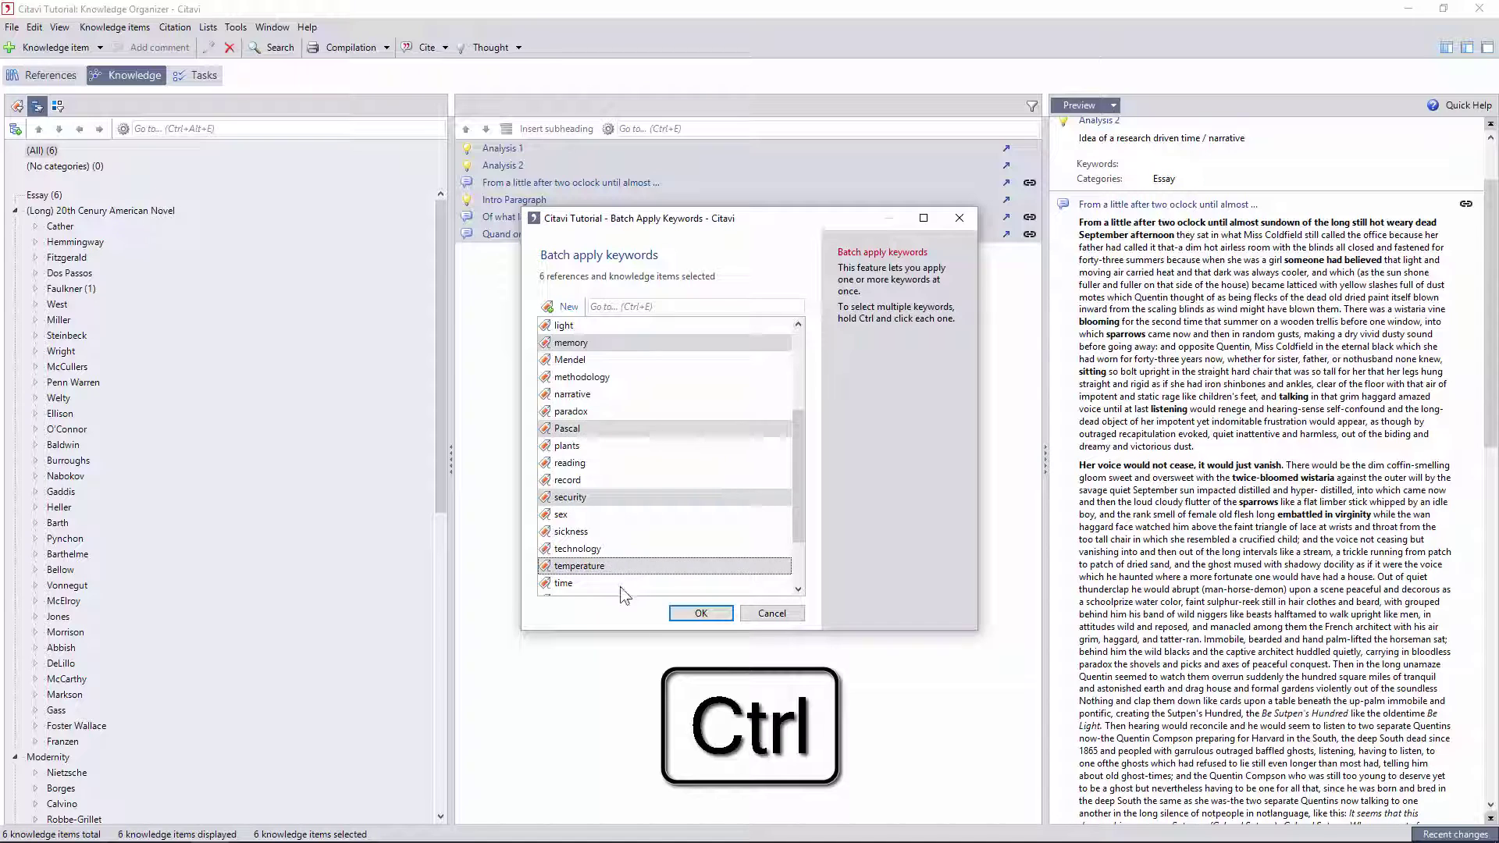
scroll(582, 569, "down", 1)
left_click(582, 569, "ctrl")
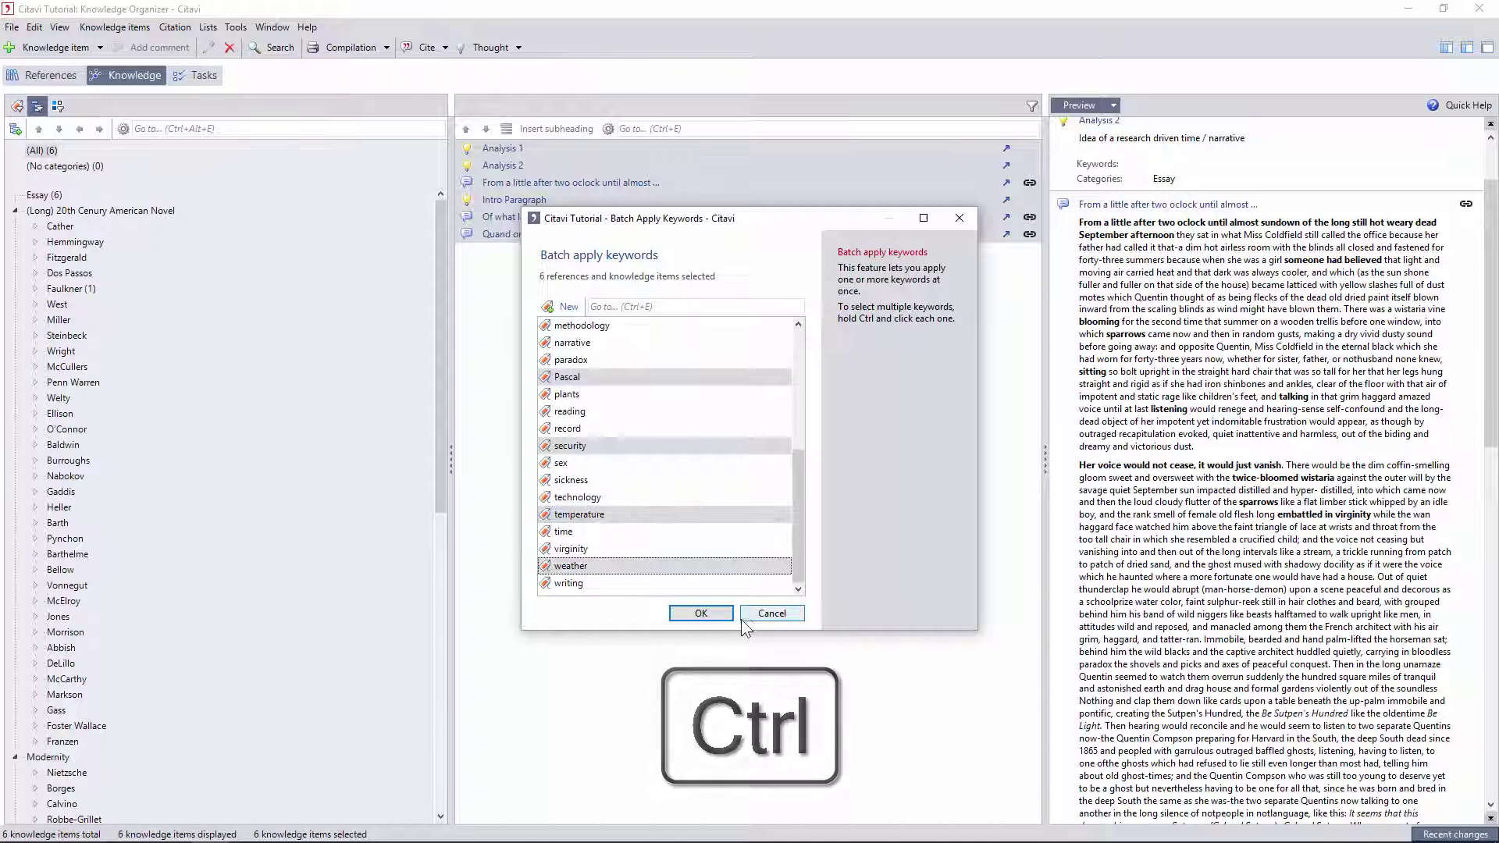
left_click(762, 615)
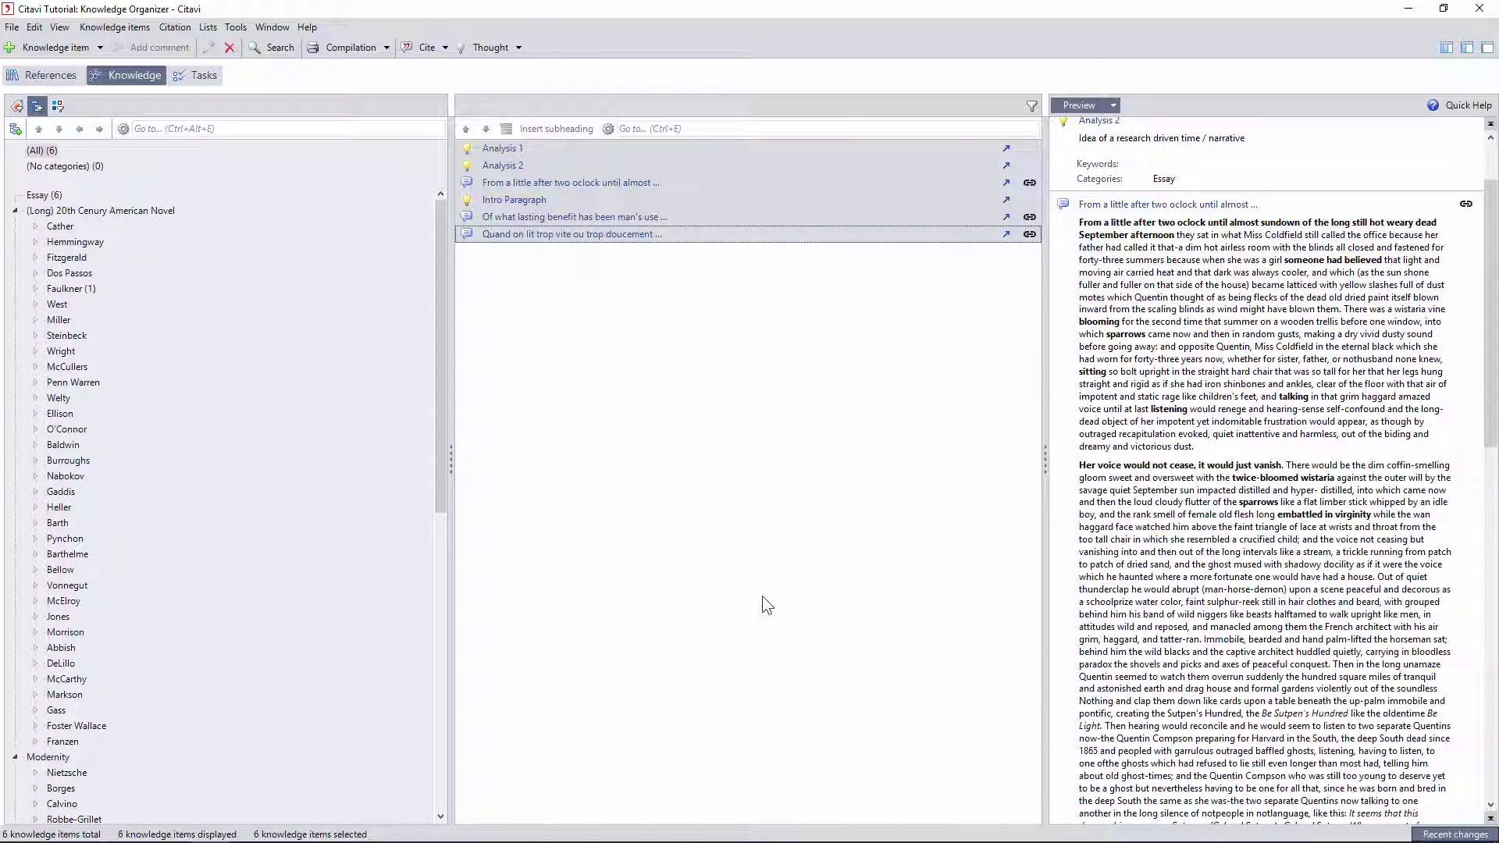